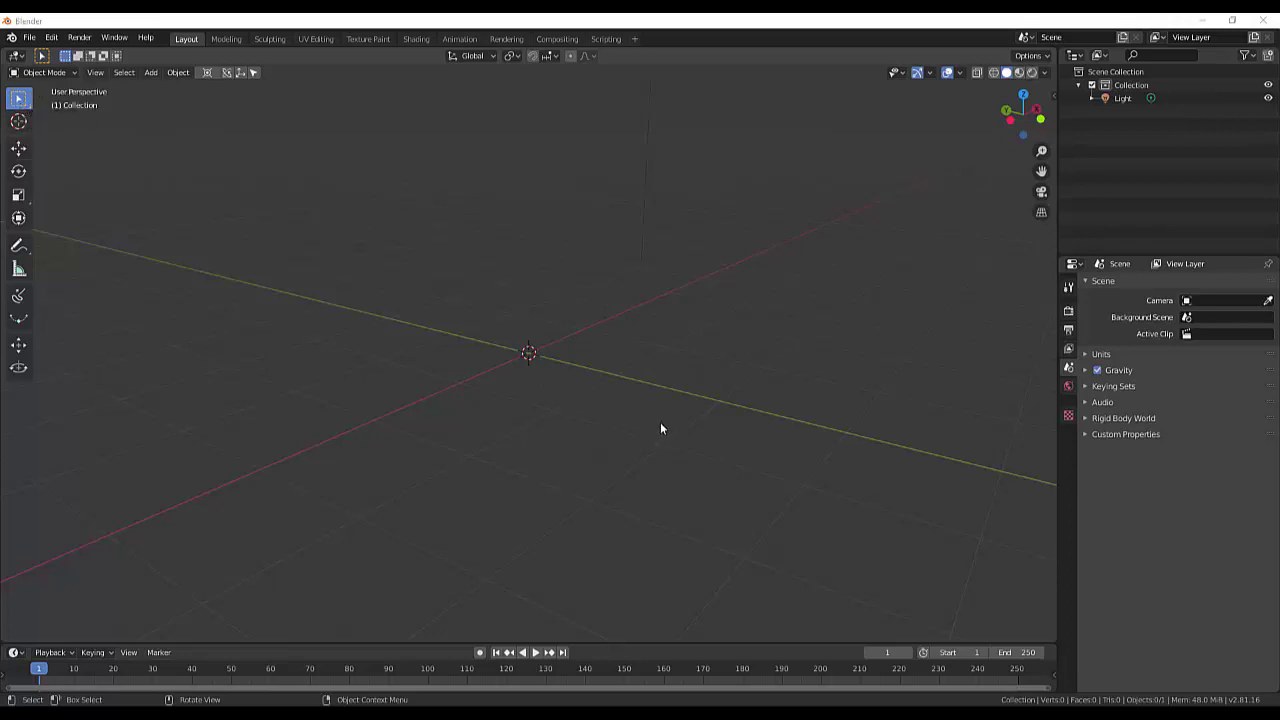
Add a Mesh > Cylinder object at the scene origin with Shift+A.
click(610, 415)
key(shift)
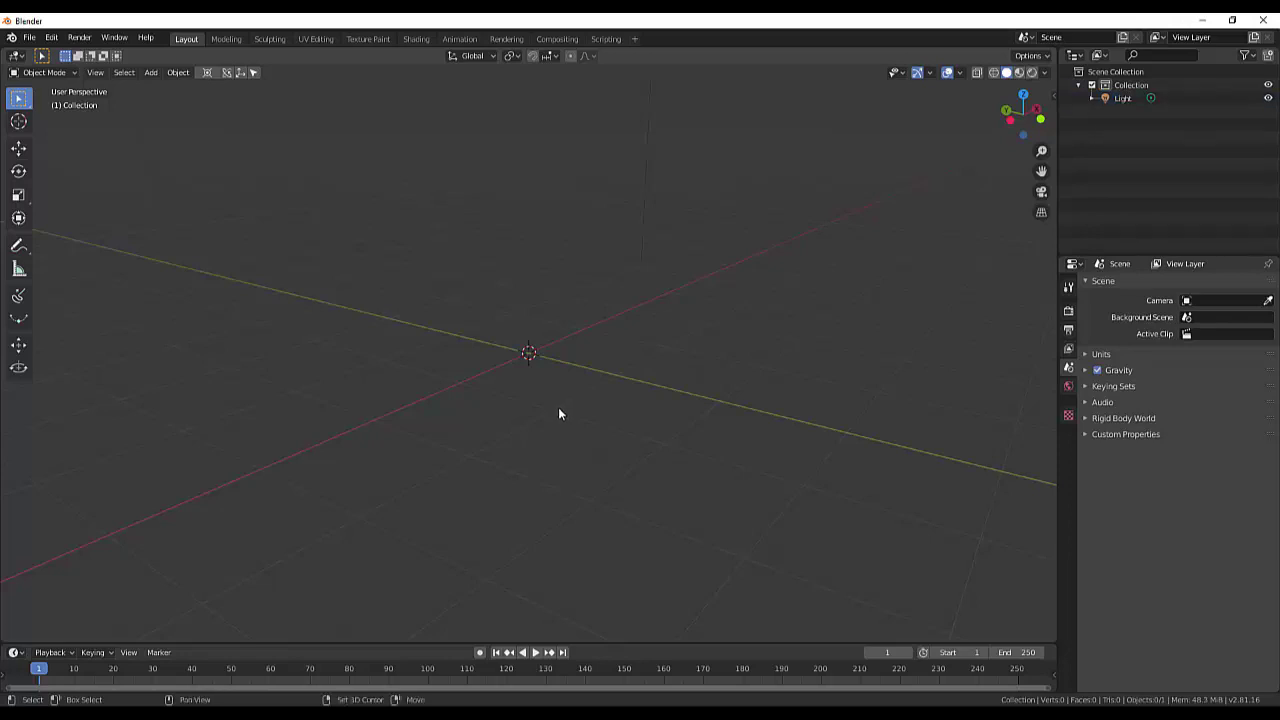
key(shift+a)
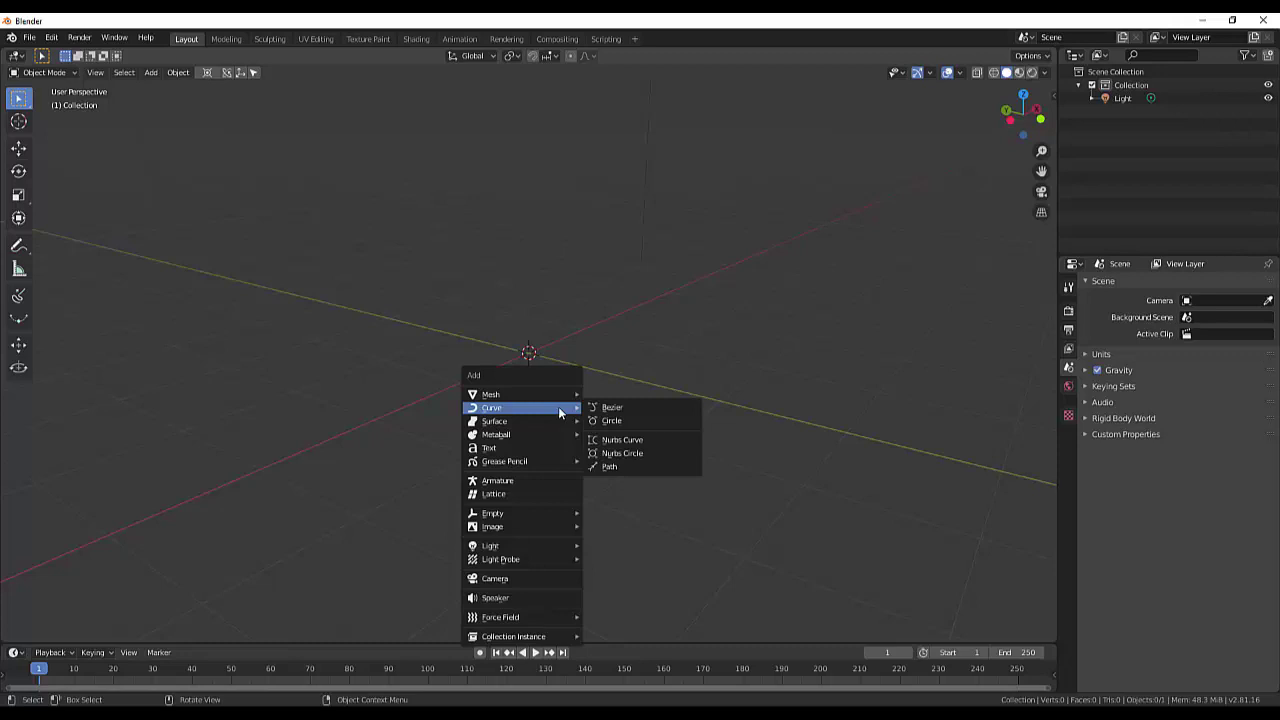
mouse_move(520, 394)
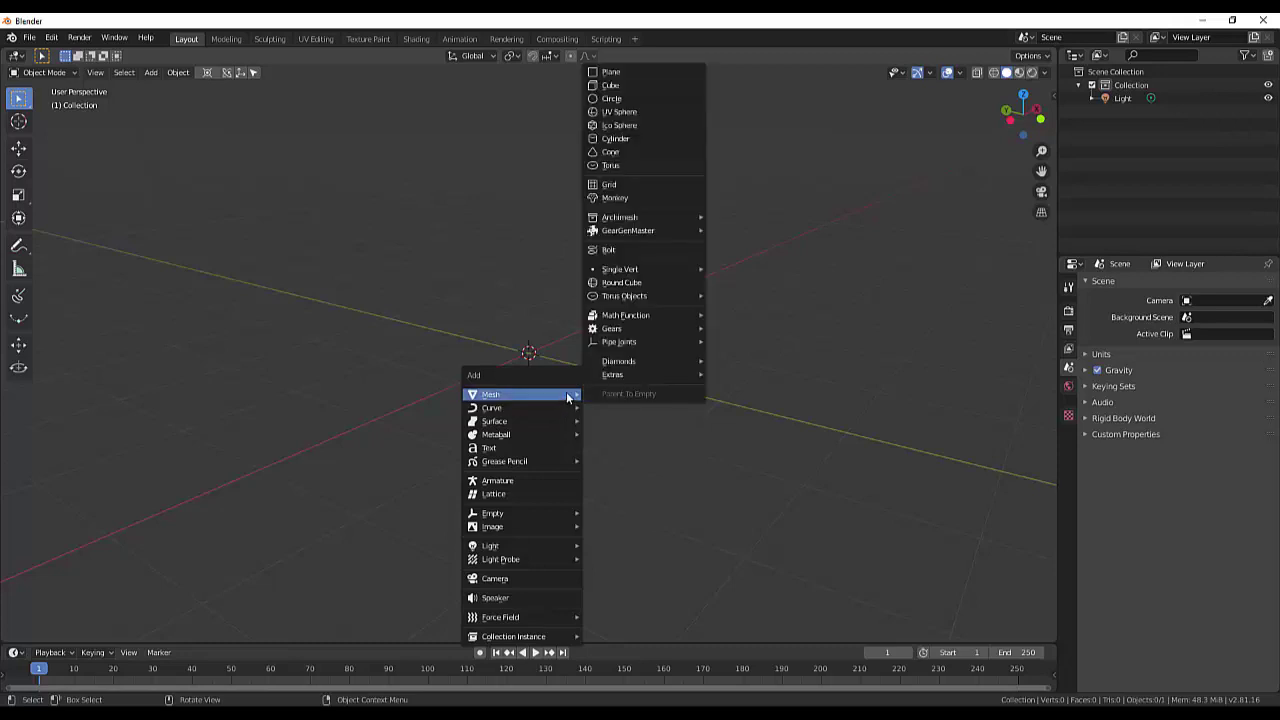
click(621, 142)
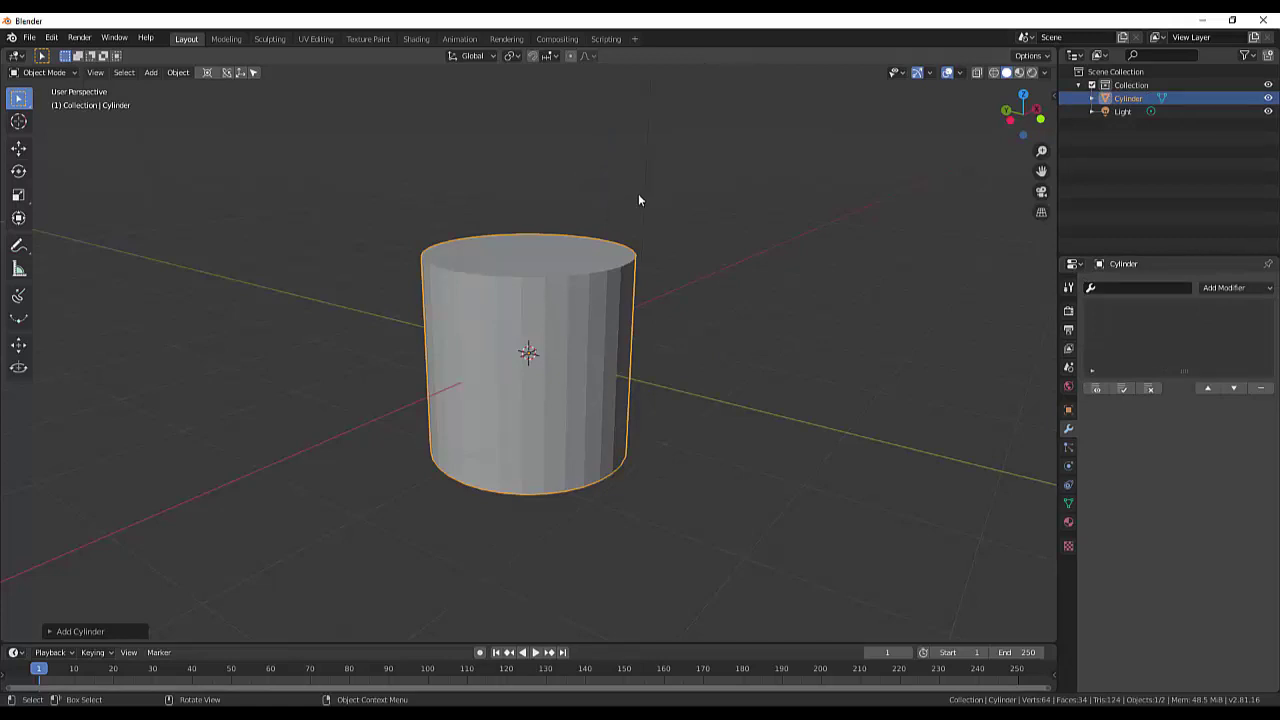
Rotate the cylinder 90° about the X axis.
mouse_move(639, 199)
middle_down()
mouse_move(605, 414)
mouse_move(660, 183)
middle_up()
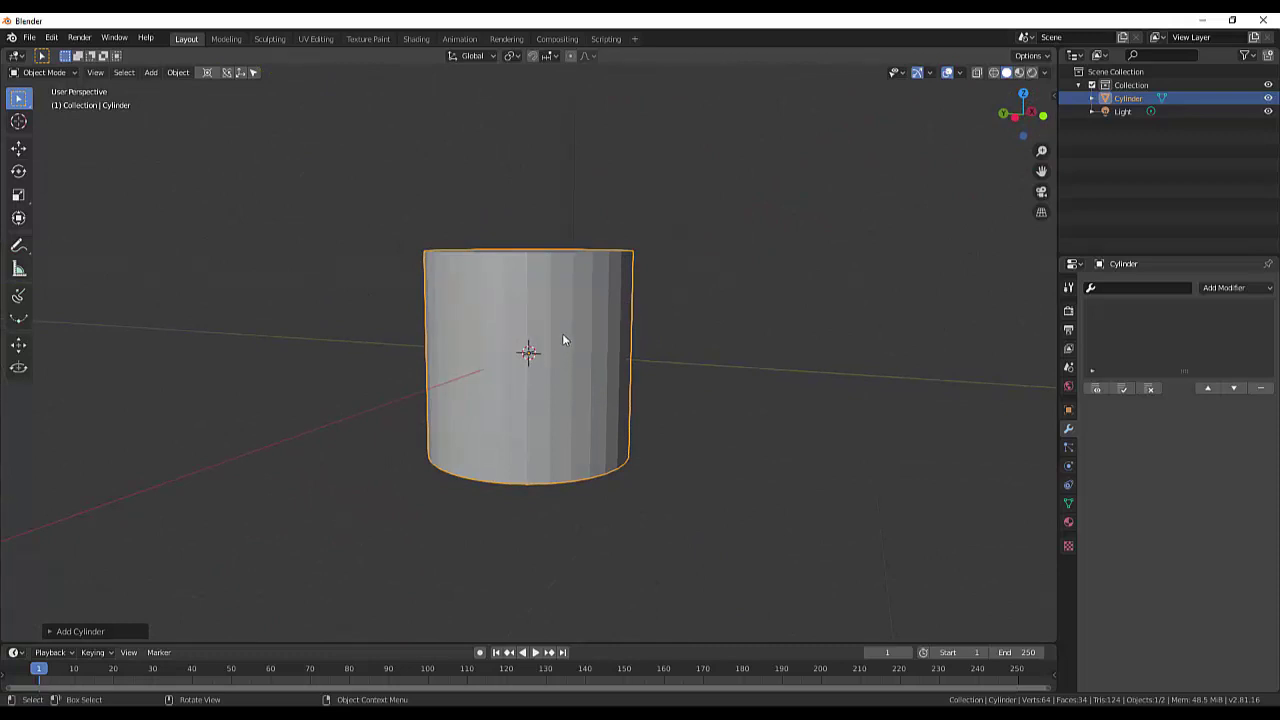
key(r)
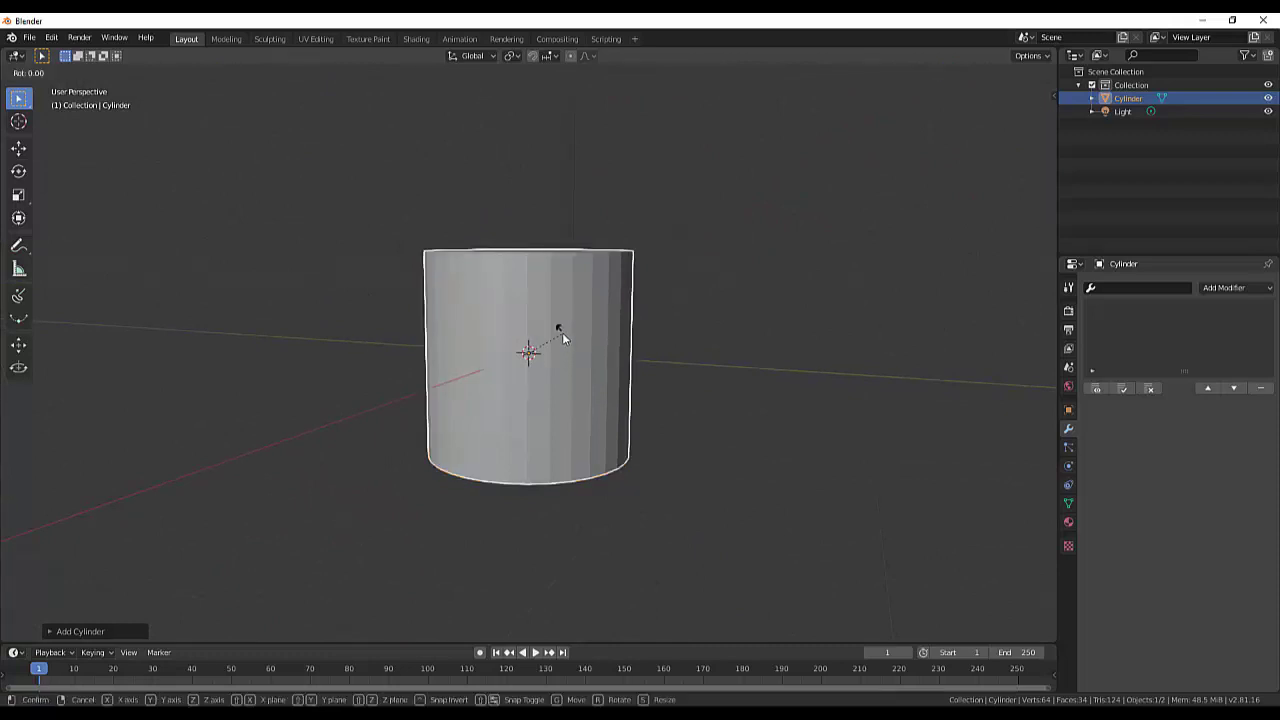
text(x)
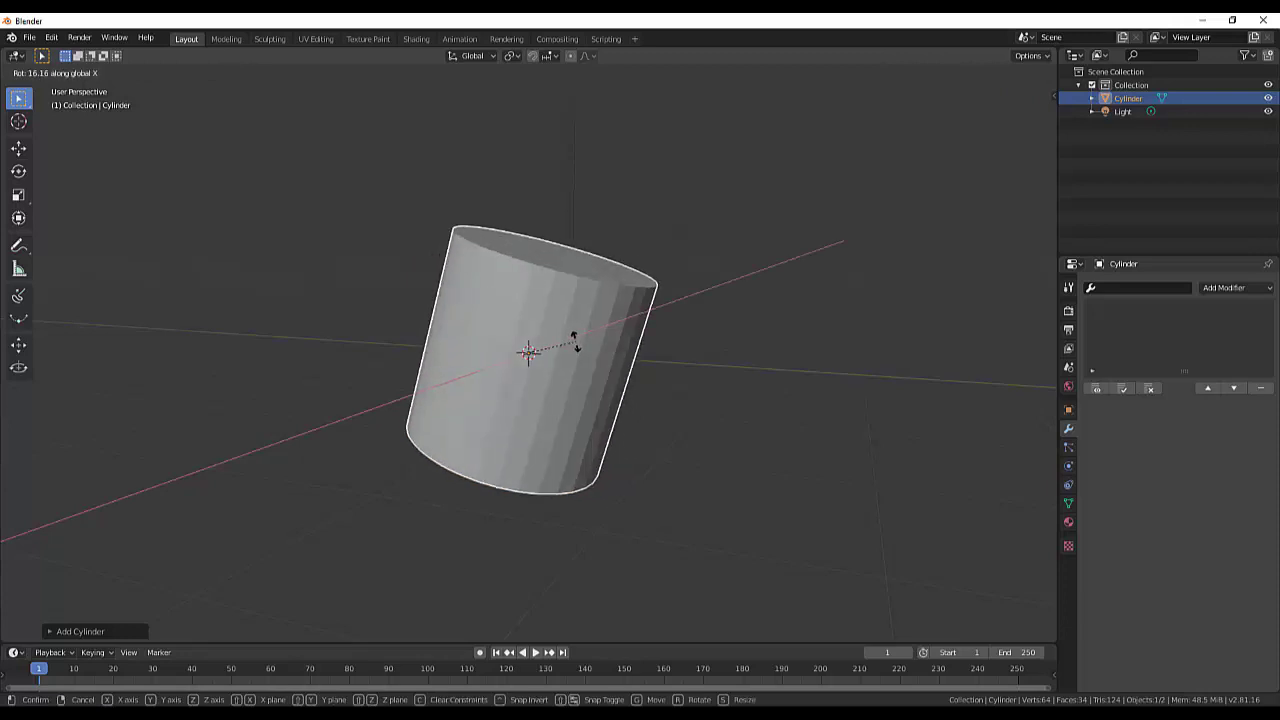
text(90)
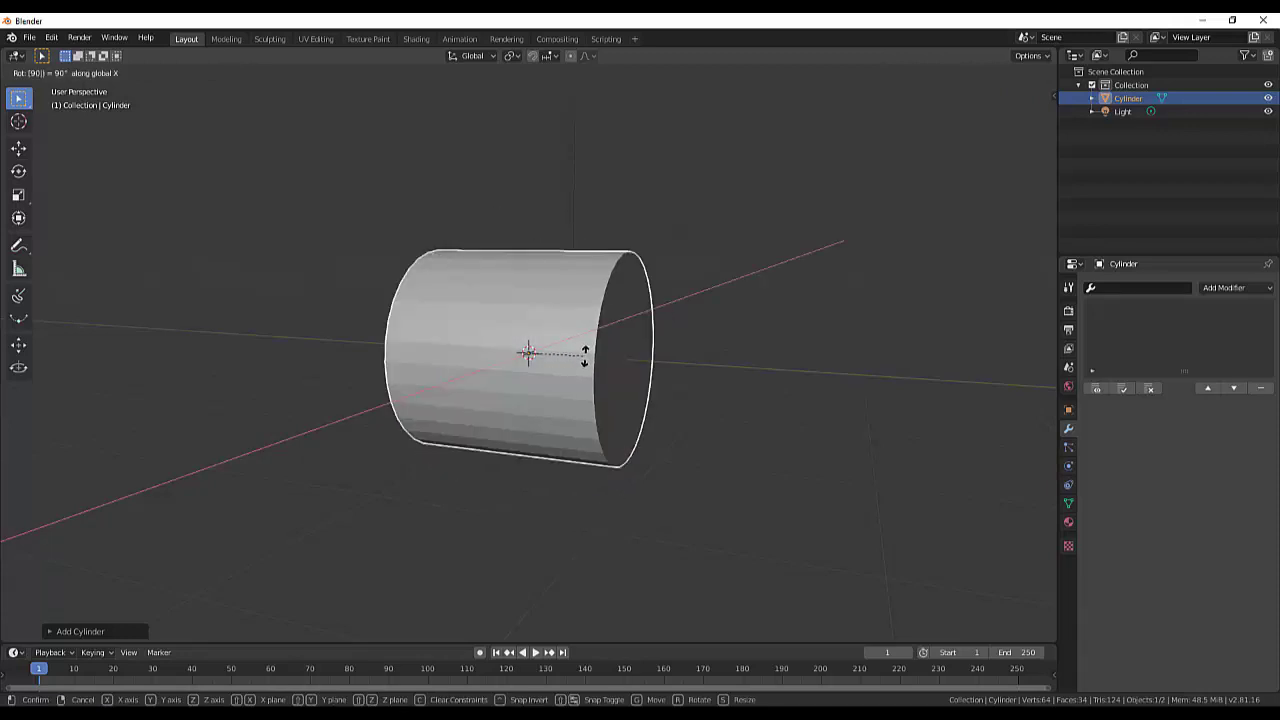
key(Return)
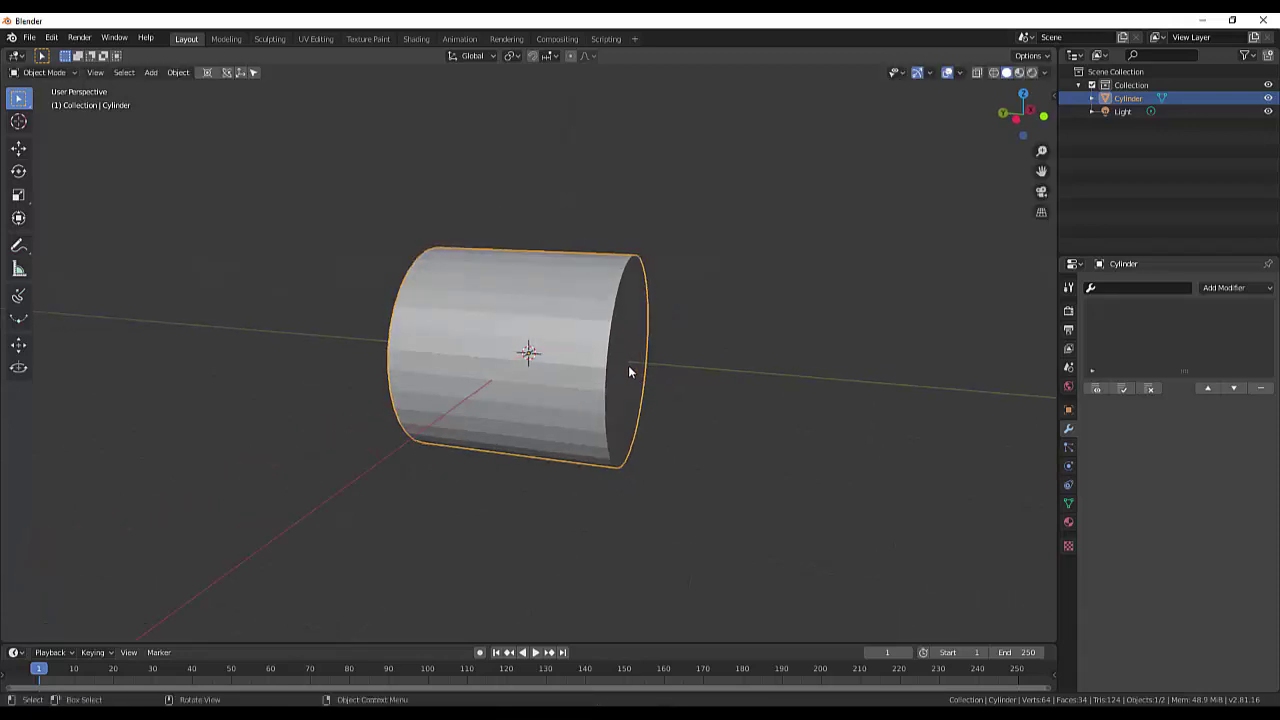
Scale the cylinder along Y to flatten it into a thin disc.
key(s)
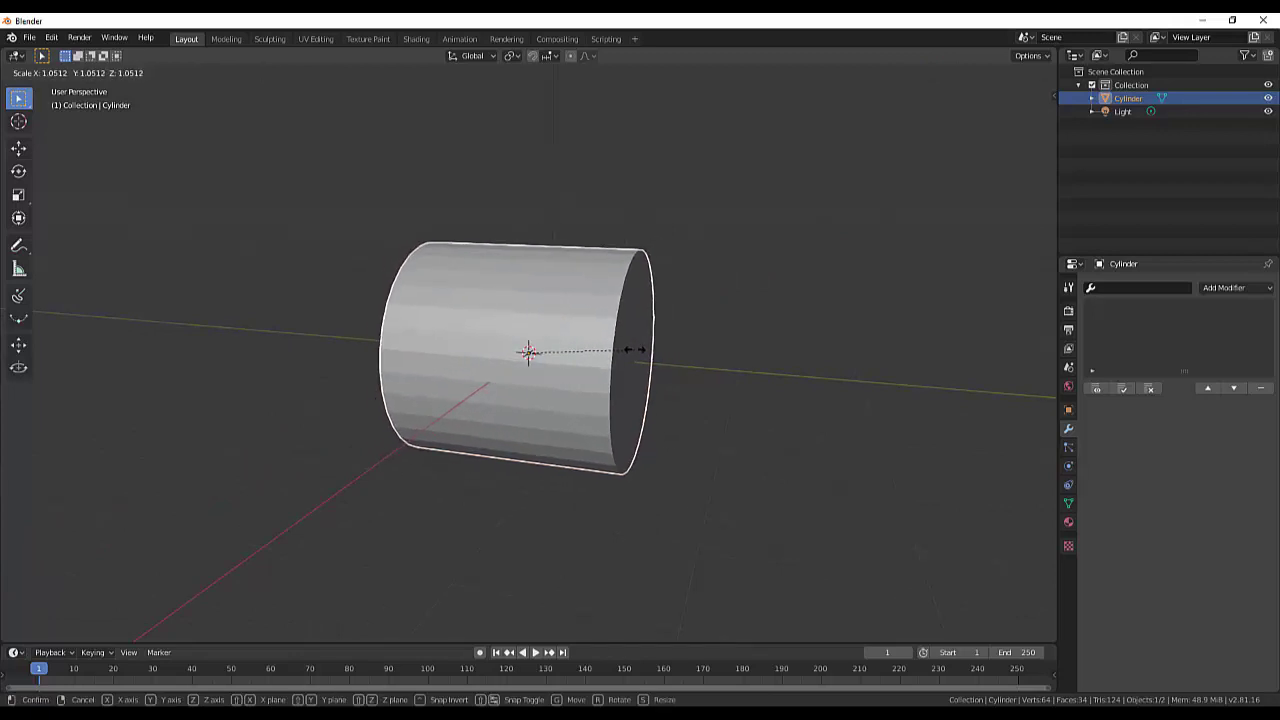
key(y)
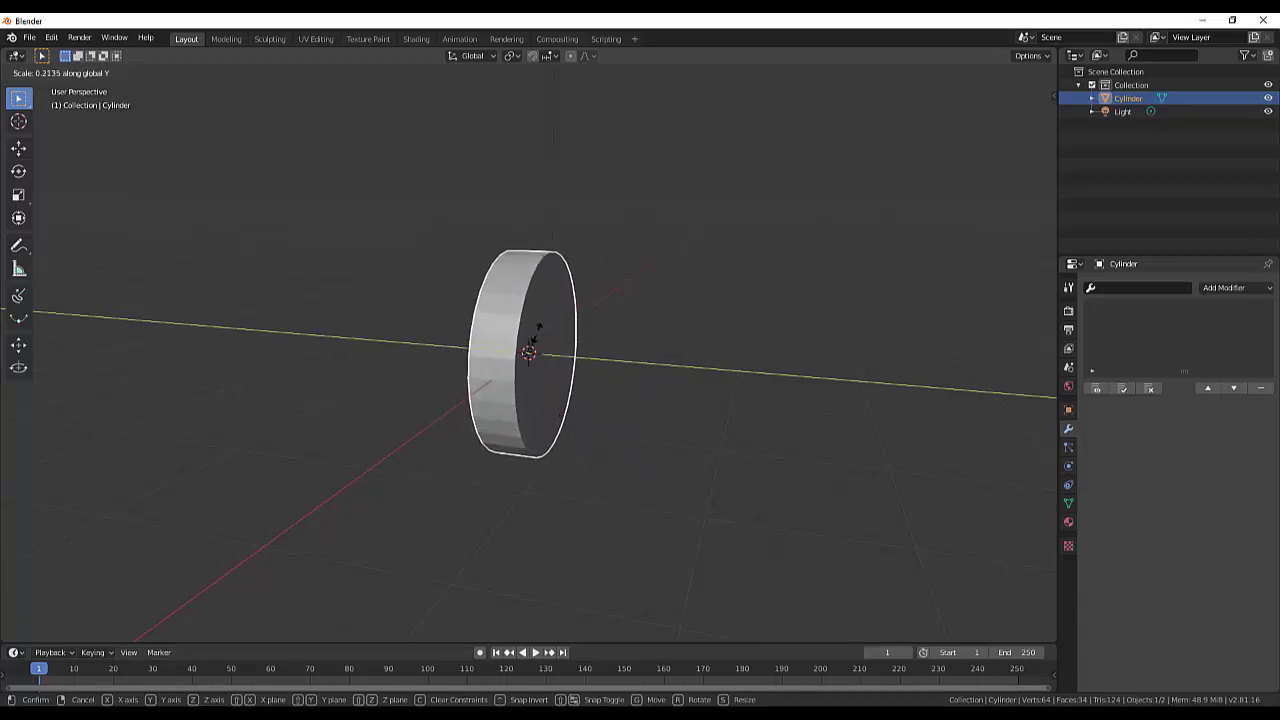
click(538, 330)
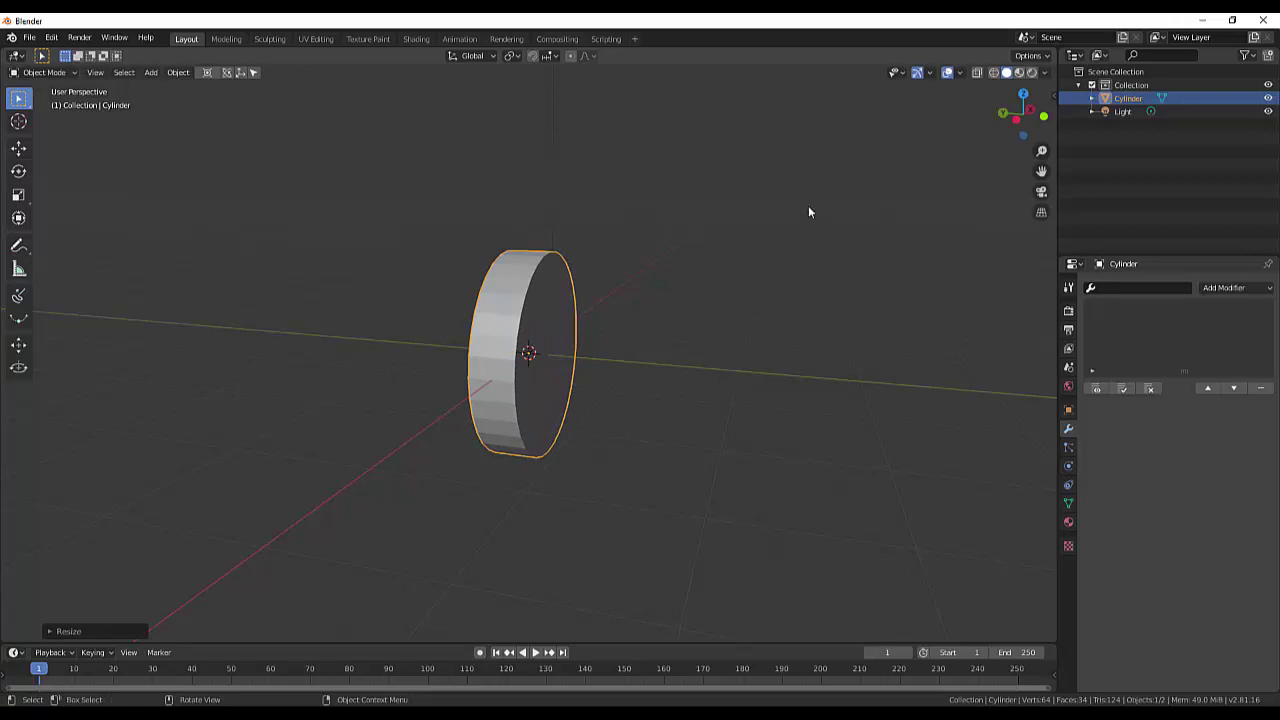
mouse_move(631, 297)
middle_down()
mouse_move(501, 313)
mouse_move(634, 317)
mouse_move(620, 319)
middle_up()
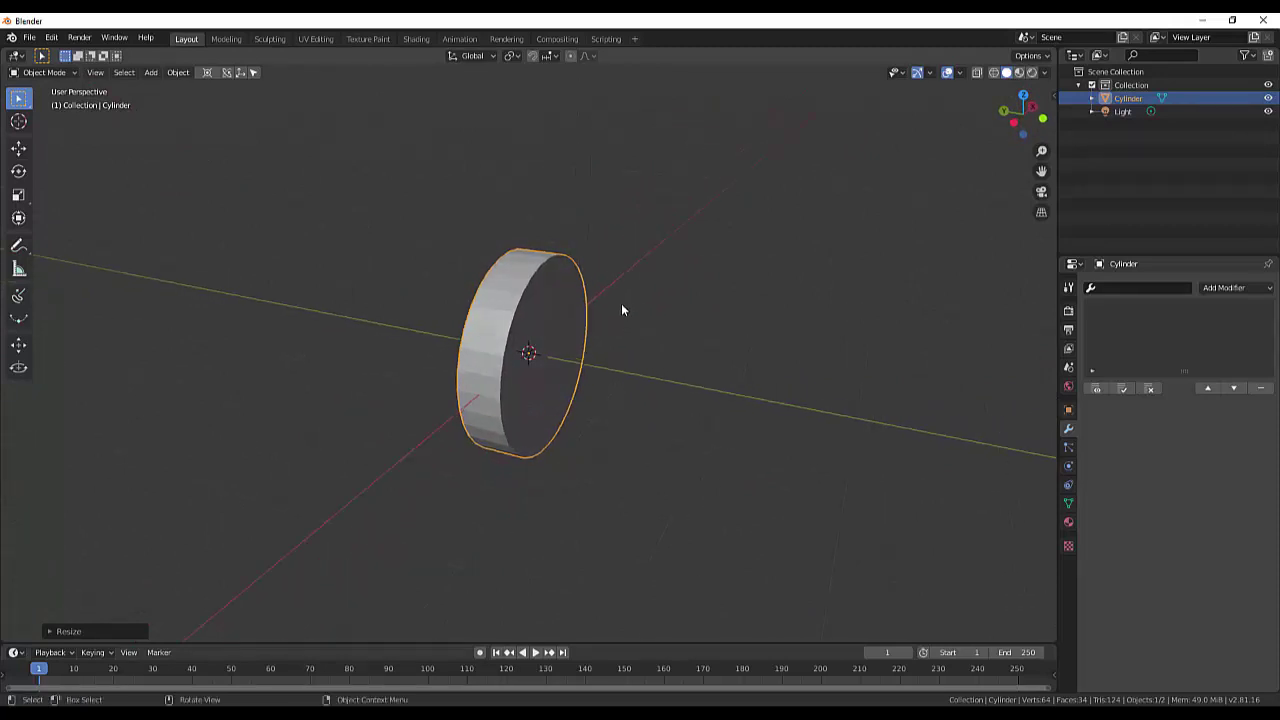
scroll(624, 316, up, 3)
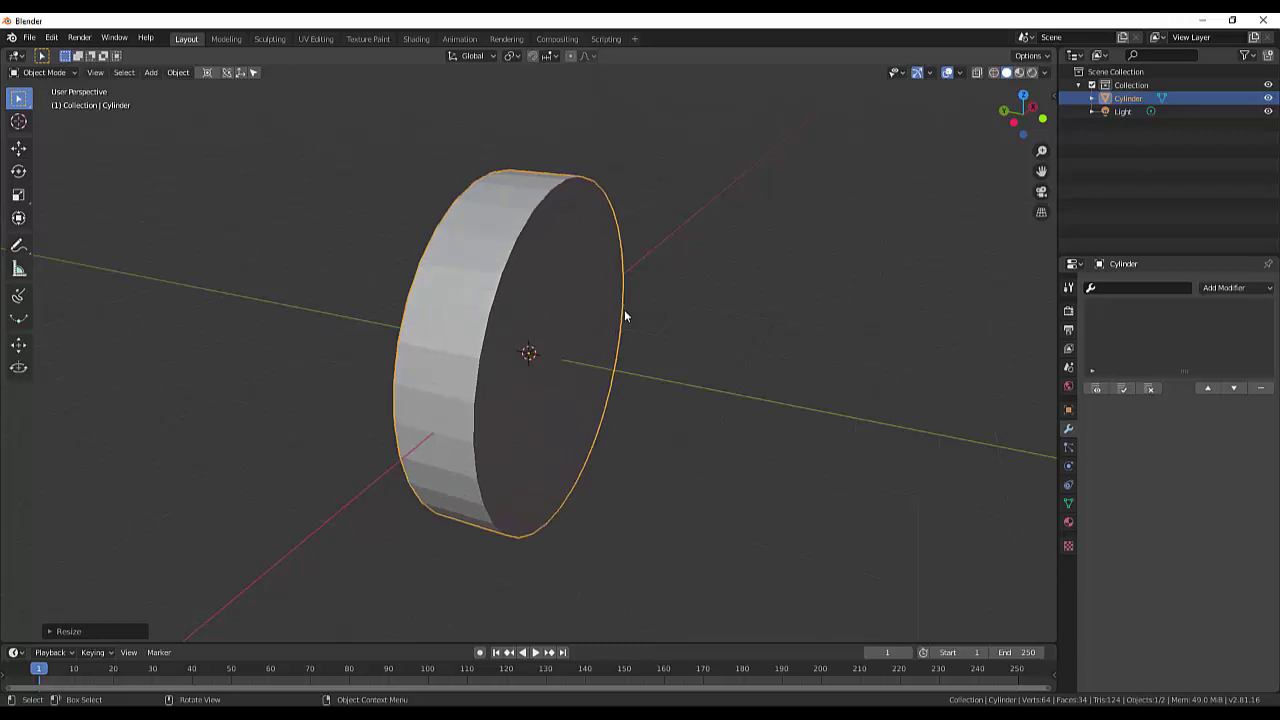
scroll(624, 316, down, 3)
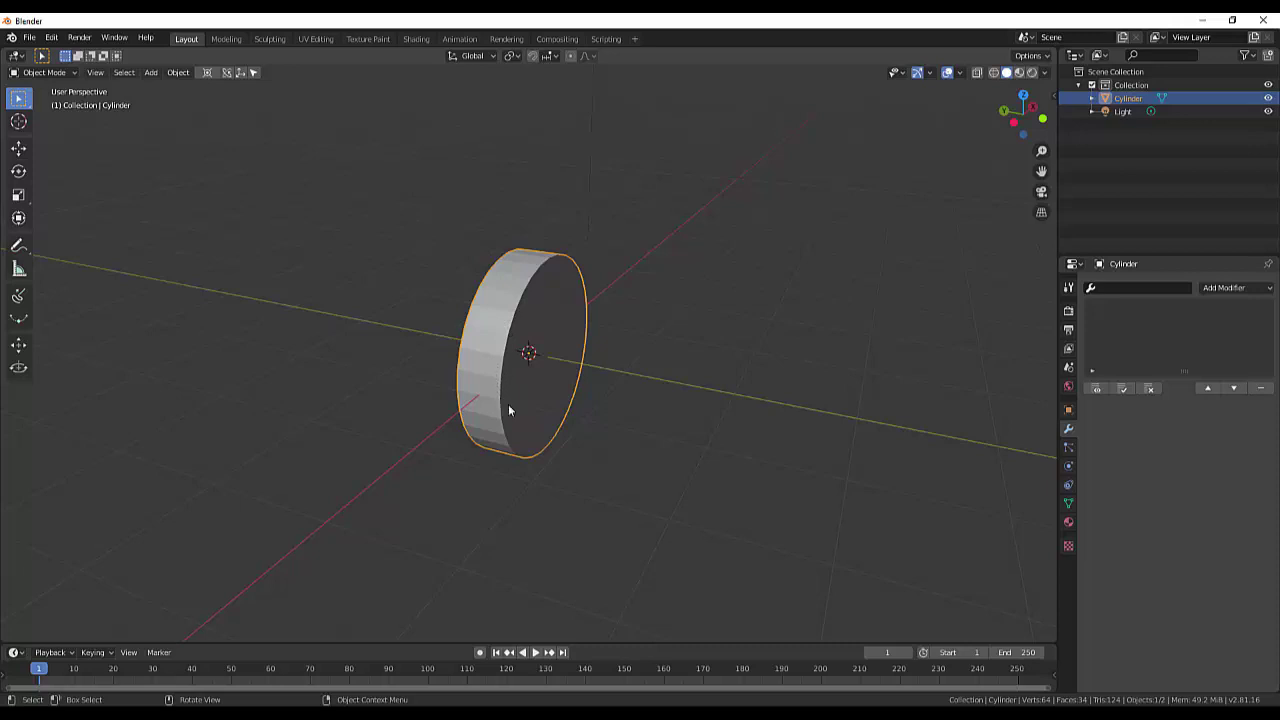
middle_drag(697, 408, 538, 400)
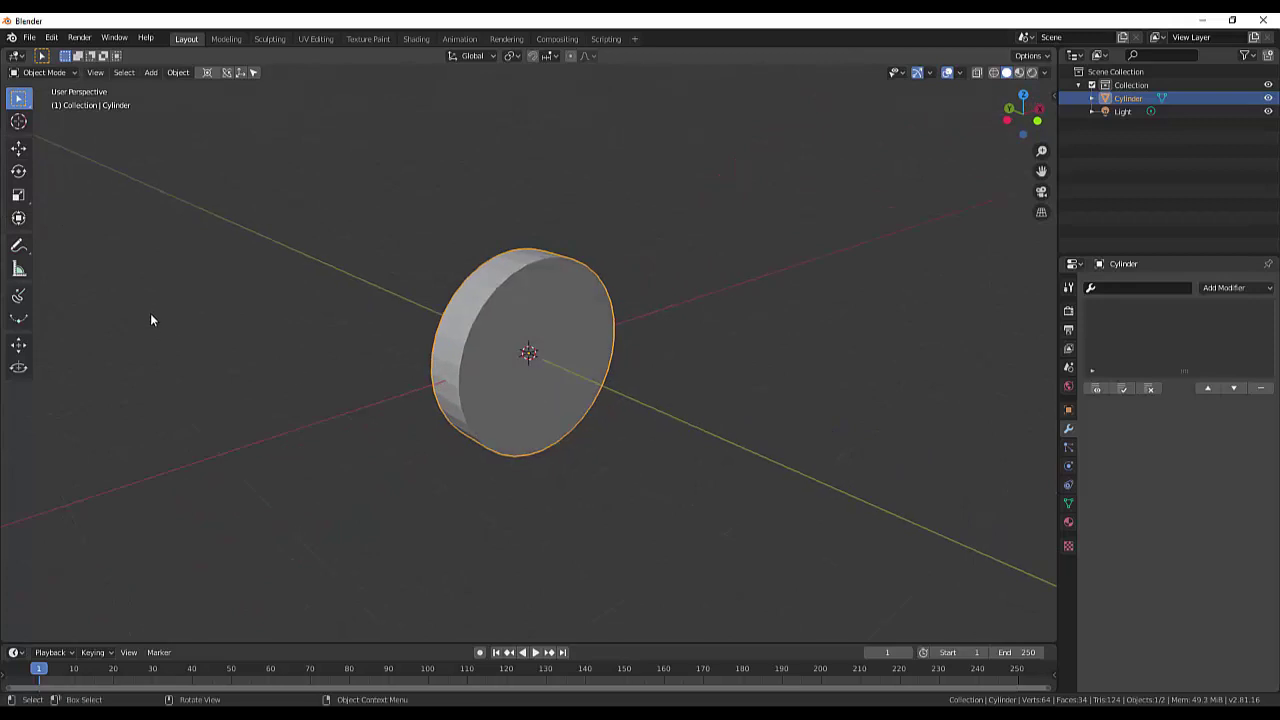
In Edit Mode with face select, select both flat caps of the disc.
key(Tab)
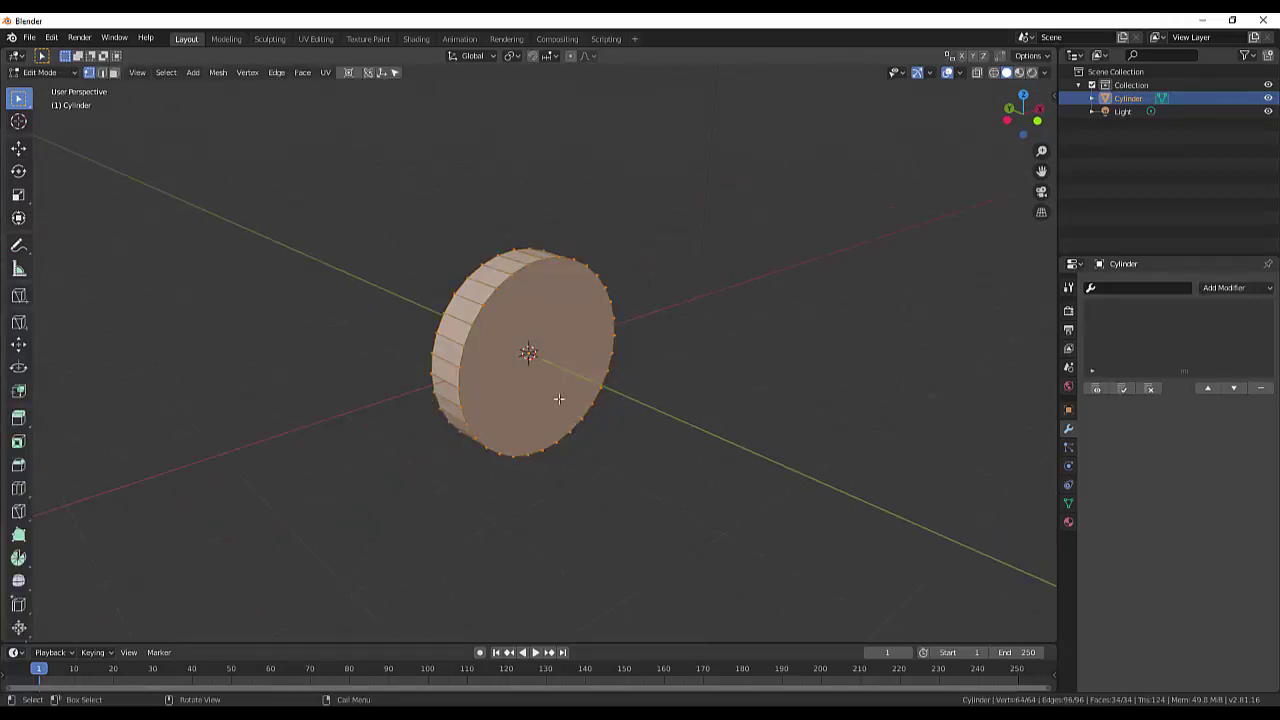
key(alt+a)
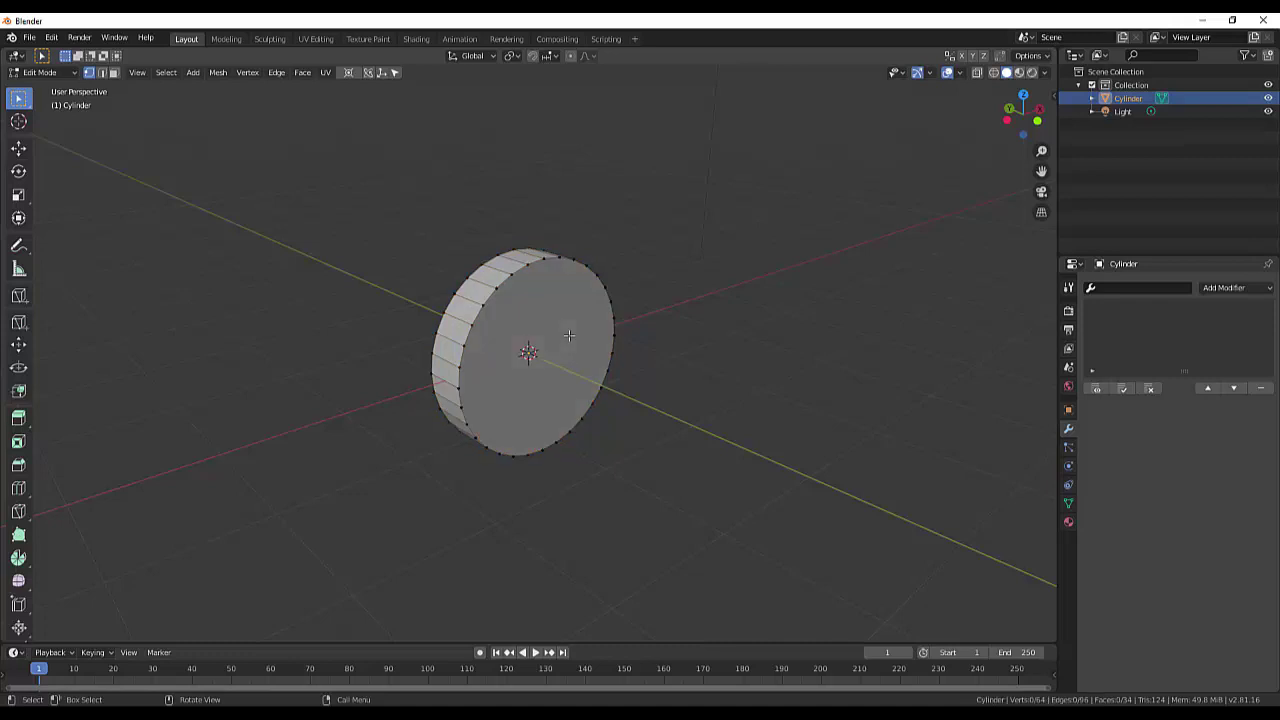
mouse_move(657, 329)
middle_down()
mouse_move(777, 341)
mouse_move(700, 330)
middle_up()
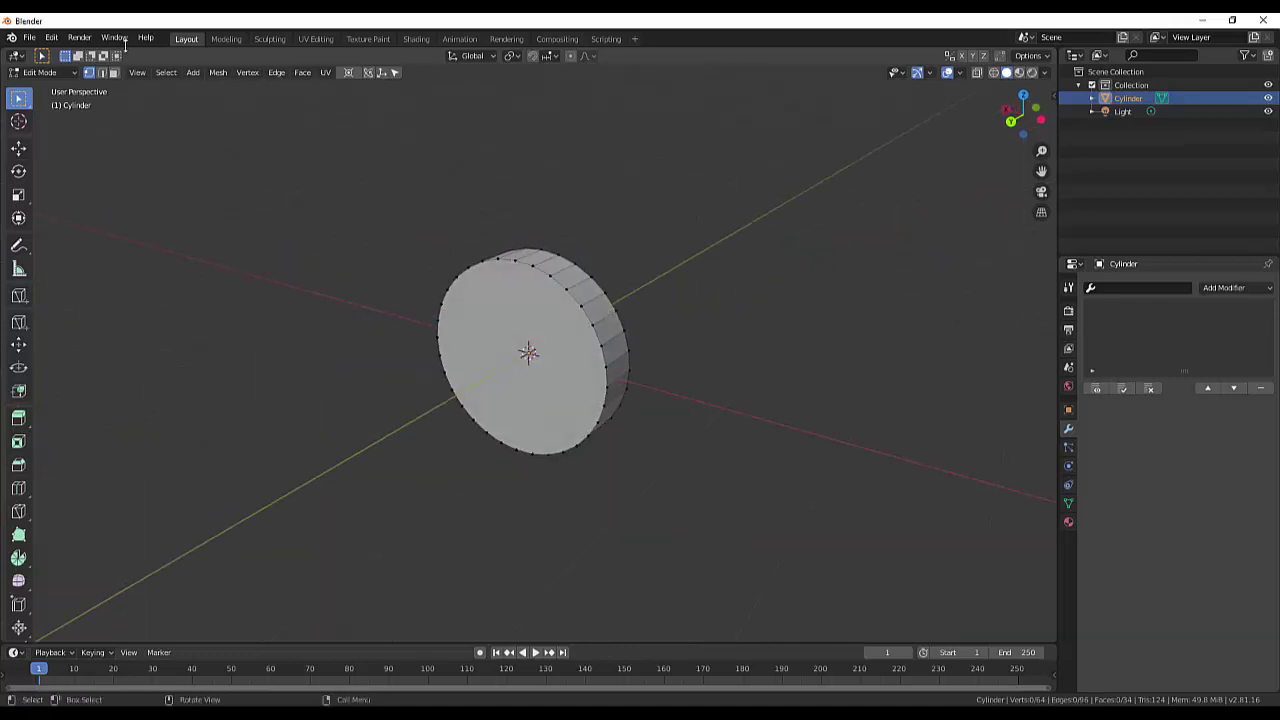
click(114, 72)
click(591, 378)
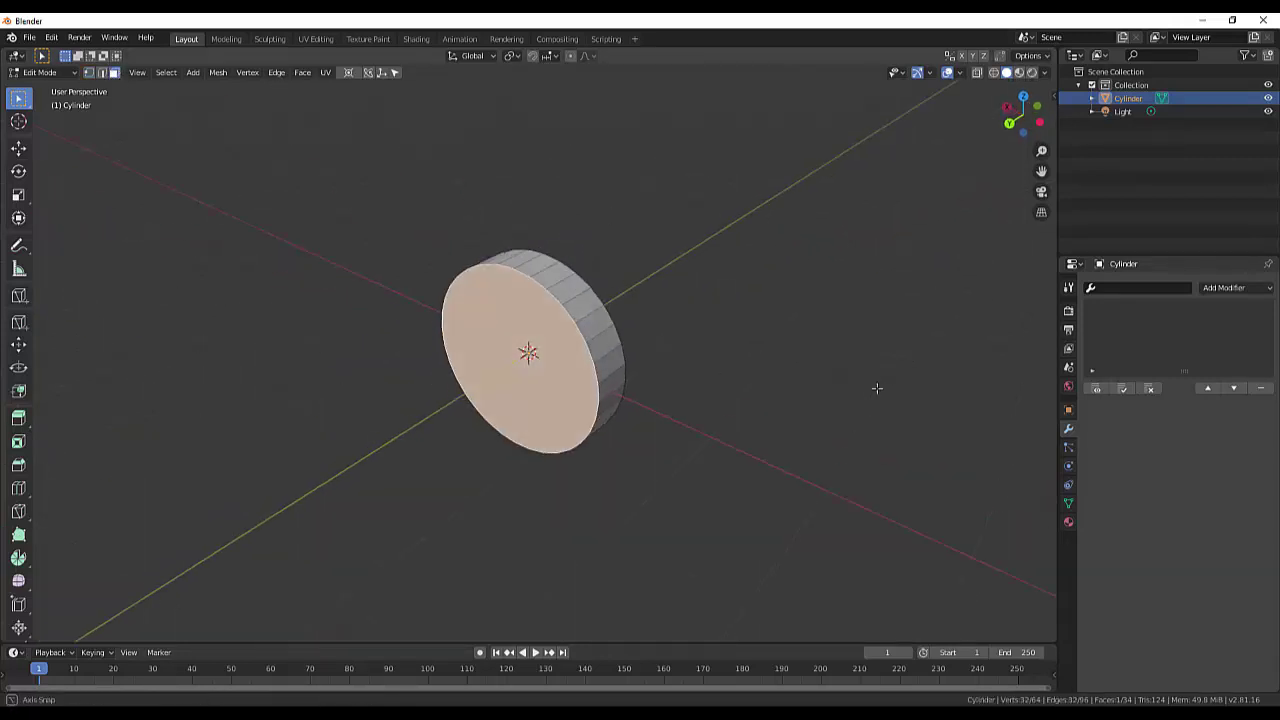
middle_drag(877, 389, 660, 360)
shift+click(594, 367)
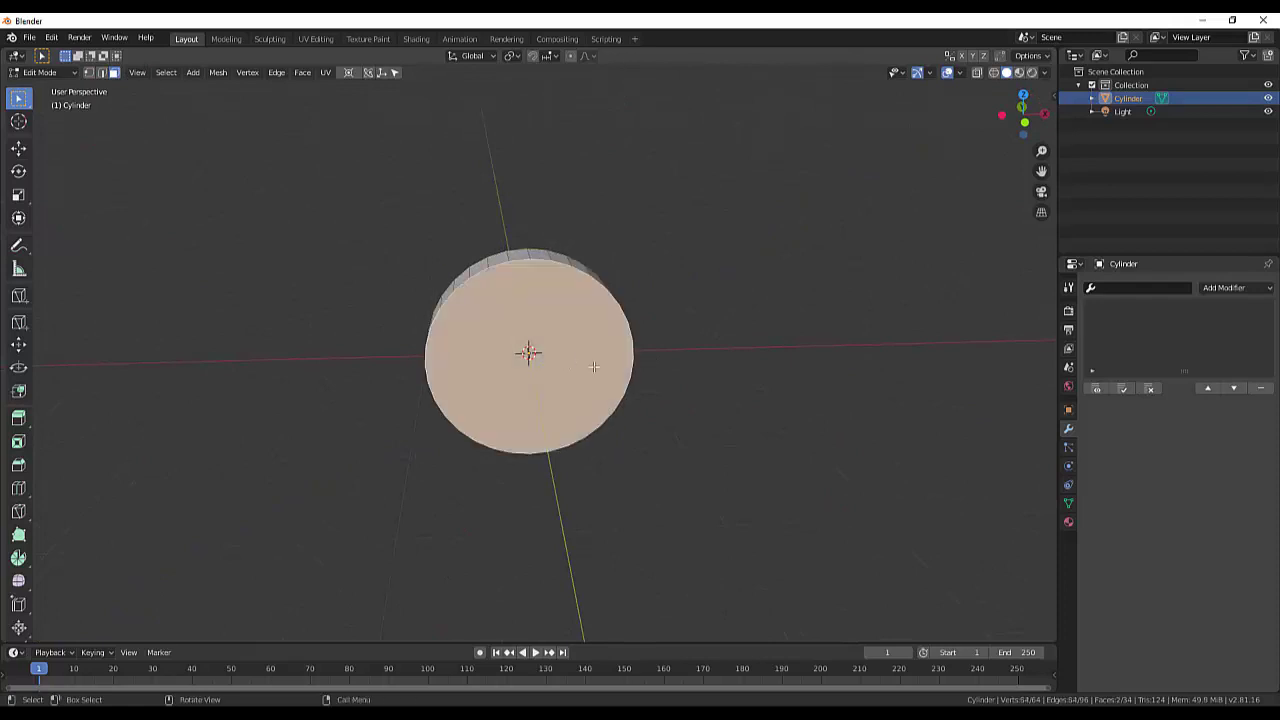
Inset both caps twice, leaving two rings around a smaller central face.
key(i)
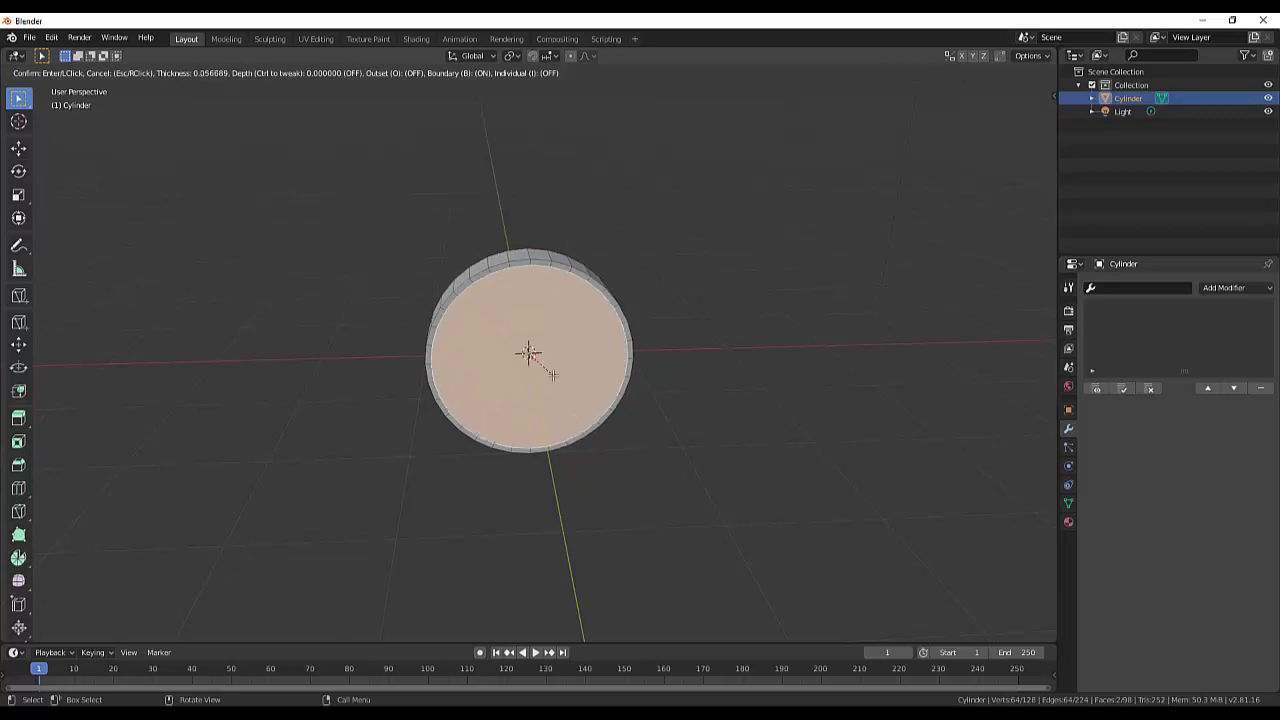
click(552, 376)
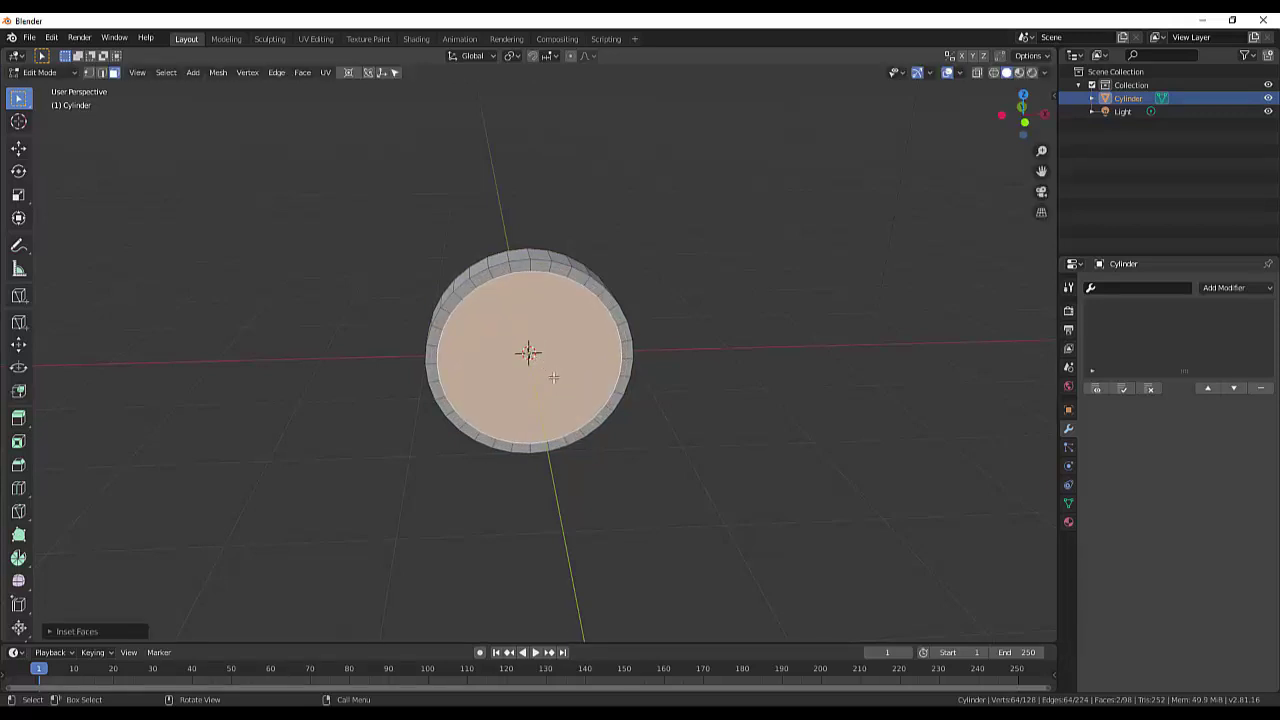
key(i)
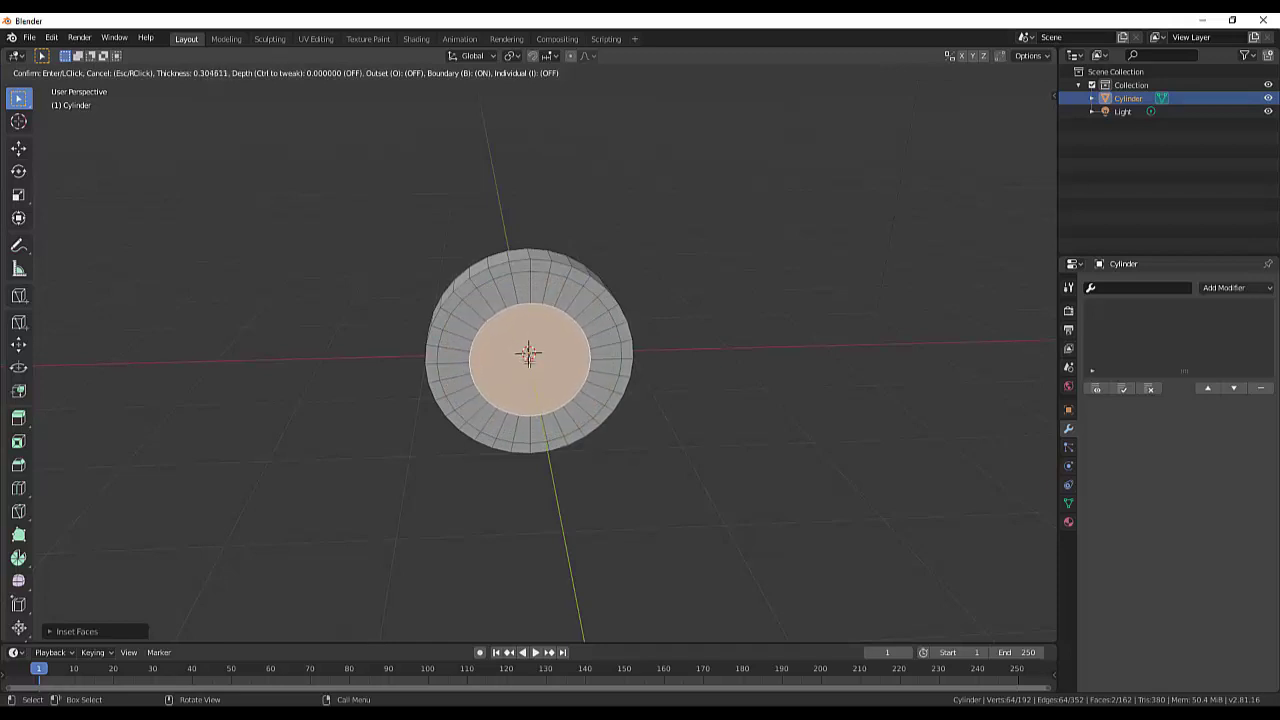
click(648, 377)
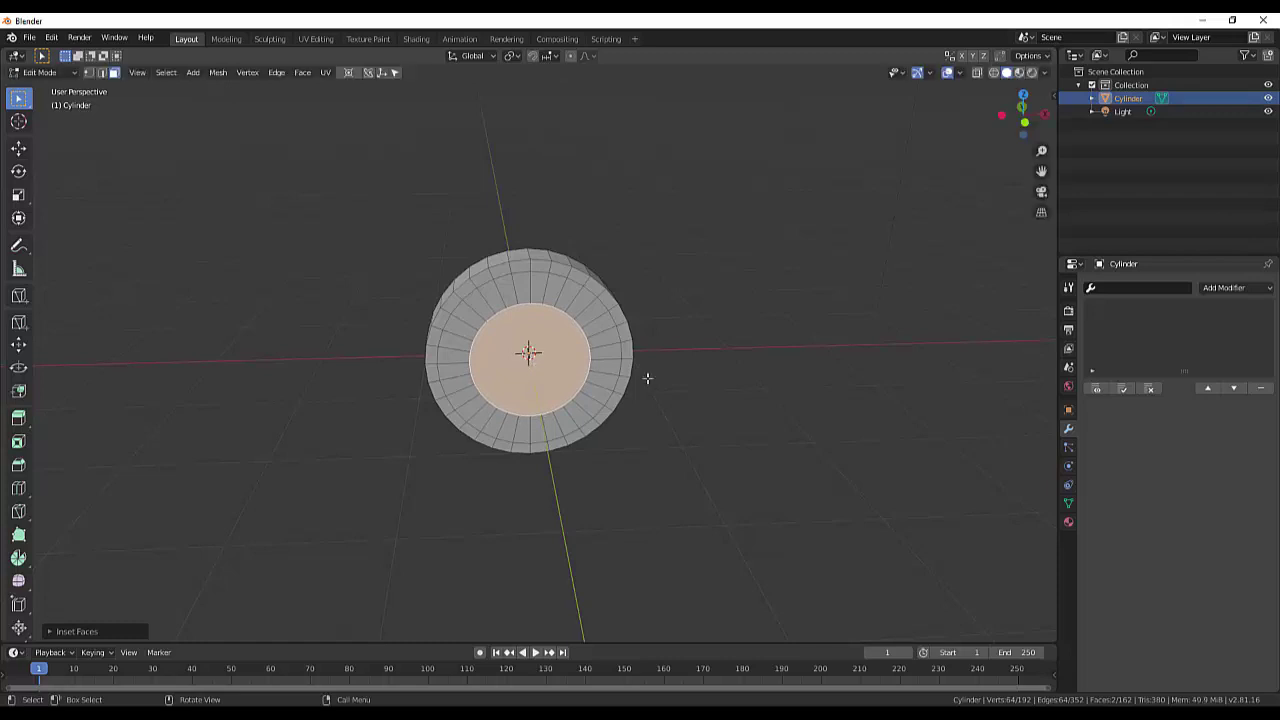
mouse_move(679, 374)
middle_down()
mouse_move(862, 359)
mouse_move(566, 389)
middle_up()
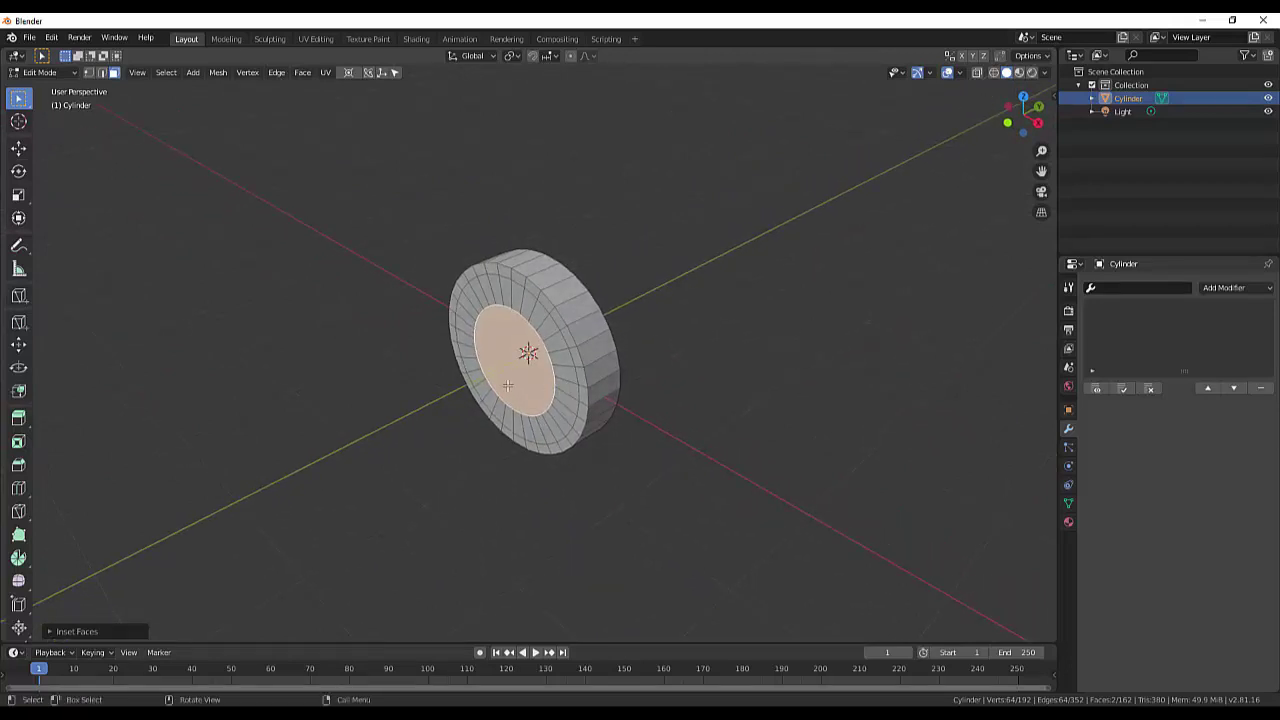
Rotate the central faces slightly, then extrude them along the X axis.
key(r)
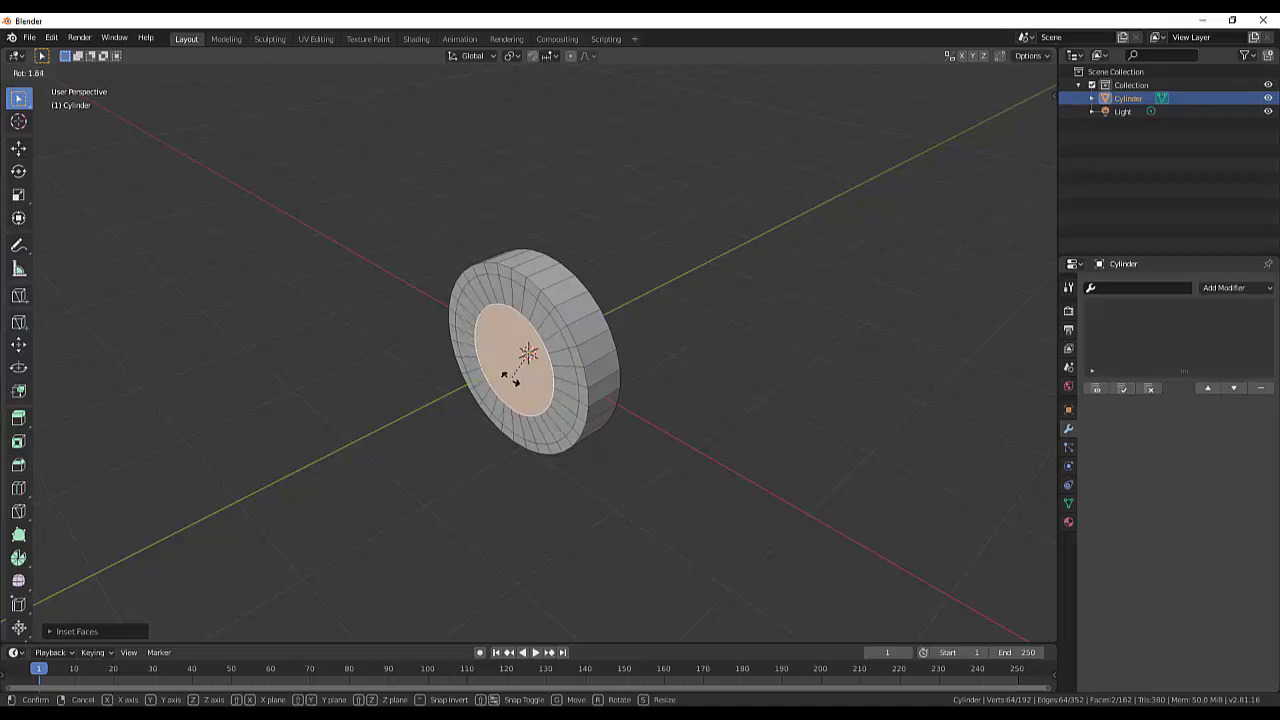
click(508, 378)
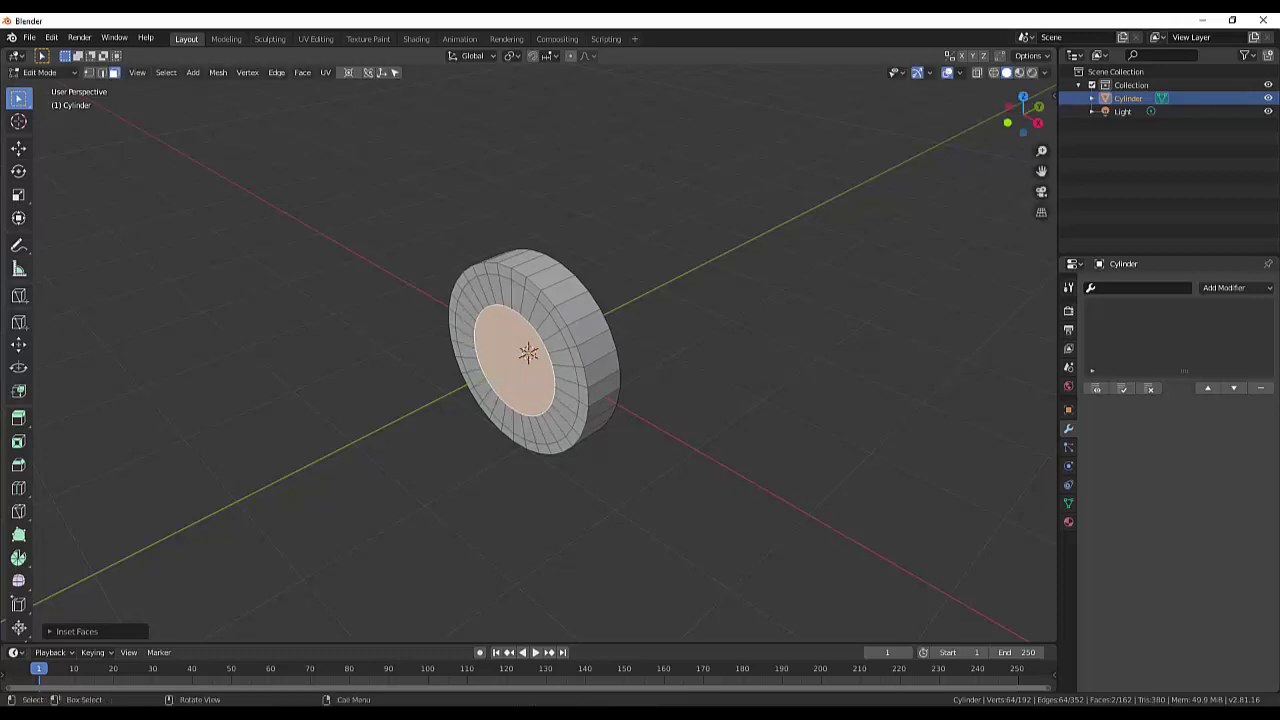
key(e)
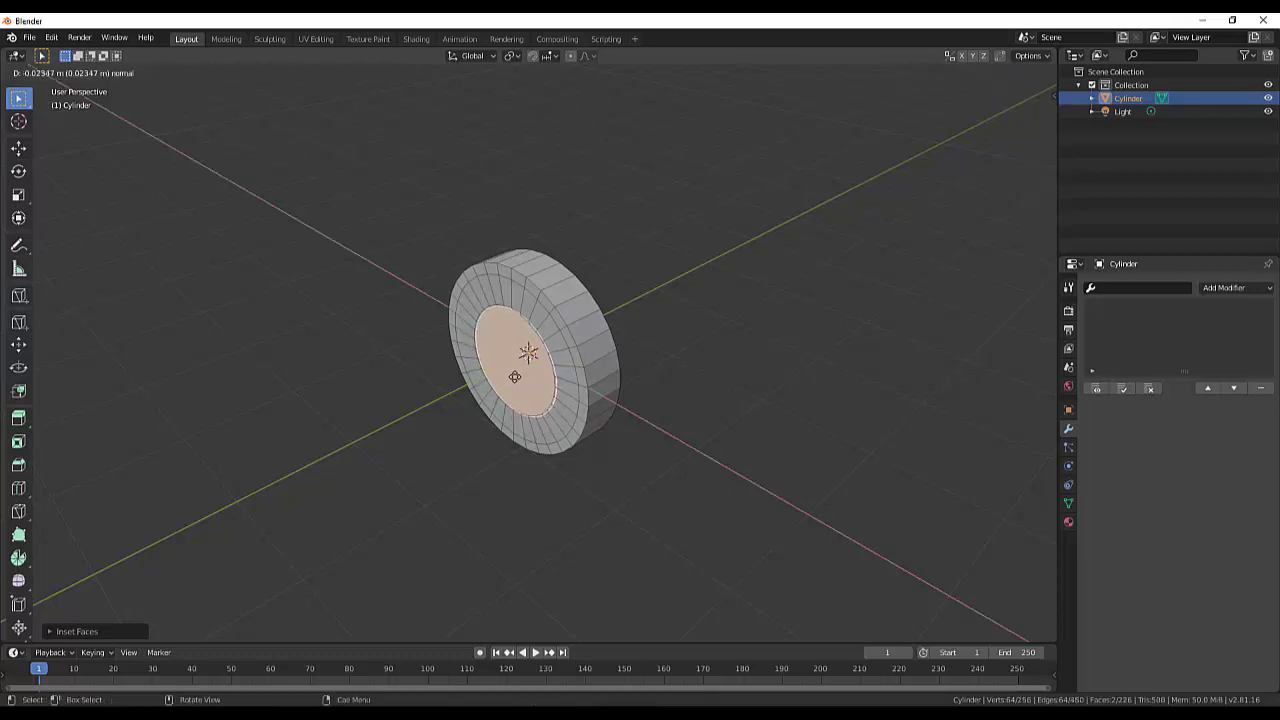
key(x)
click(757, 391)
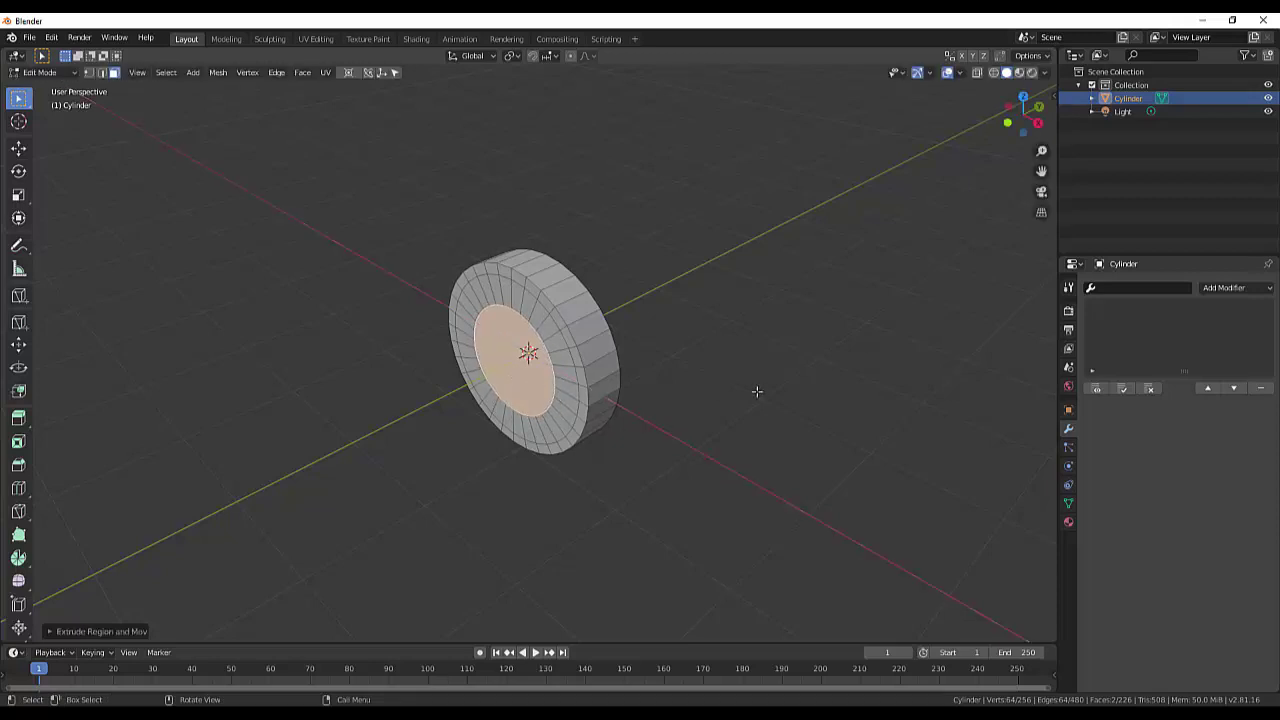
Reselect the disc's central face and extrude it inward.
mouse_move(757, 391)
middle_down()
mouse_move(743, 406)
mouse_move(651, 414)
mouse_move(597, 365)
mouse_move(664, 474)
middle_up()
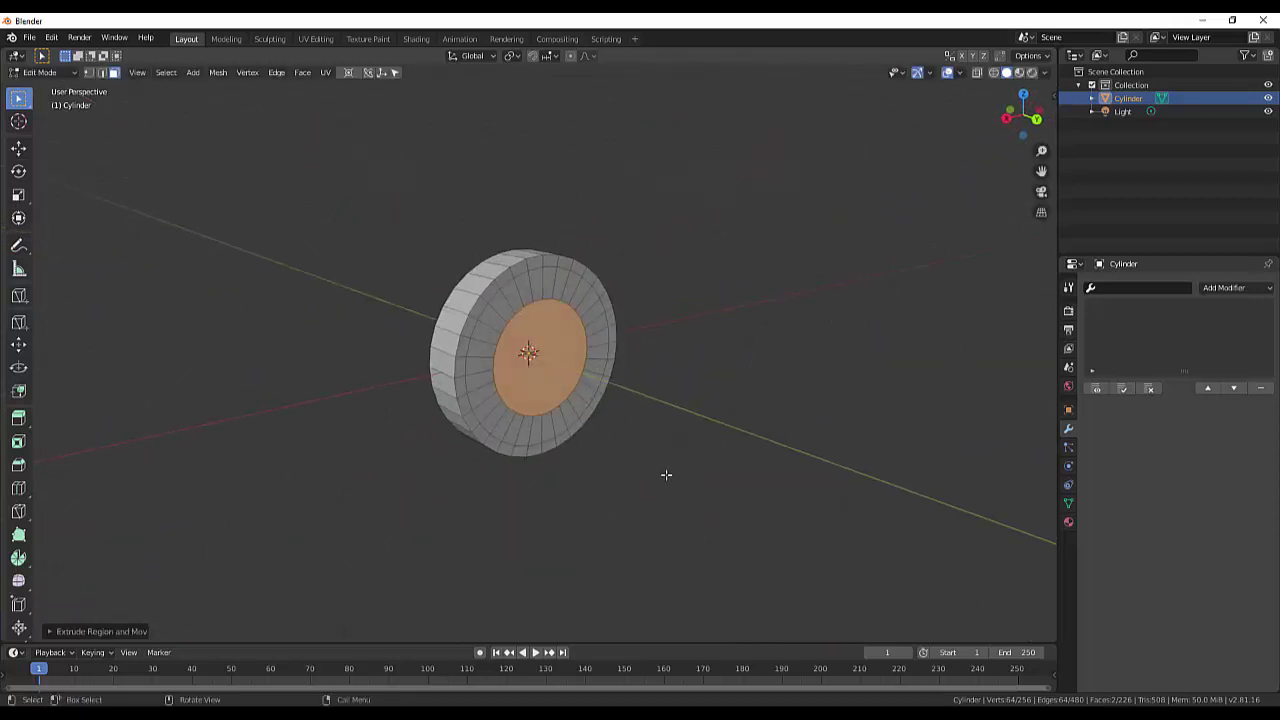
click(661, 476)
click(556, 383)
middle_drag(729, 367, 769, 371)
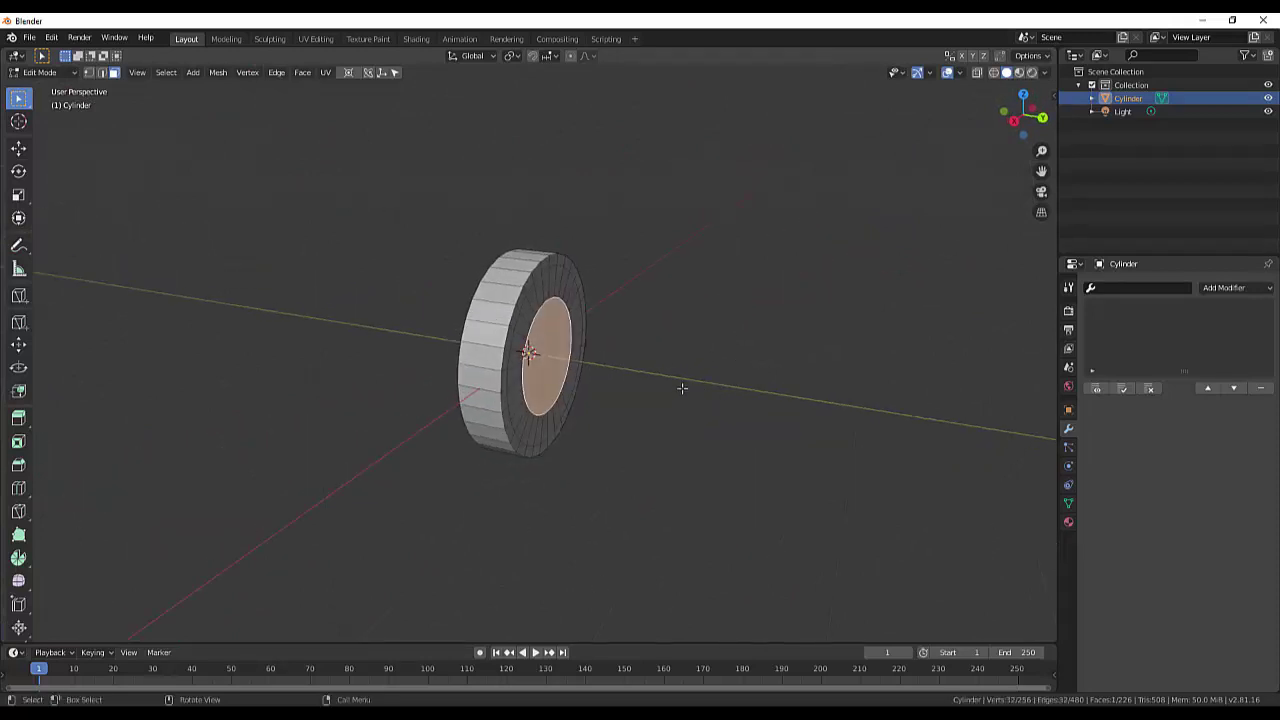
key(e)
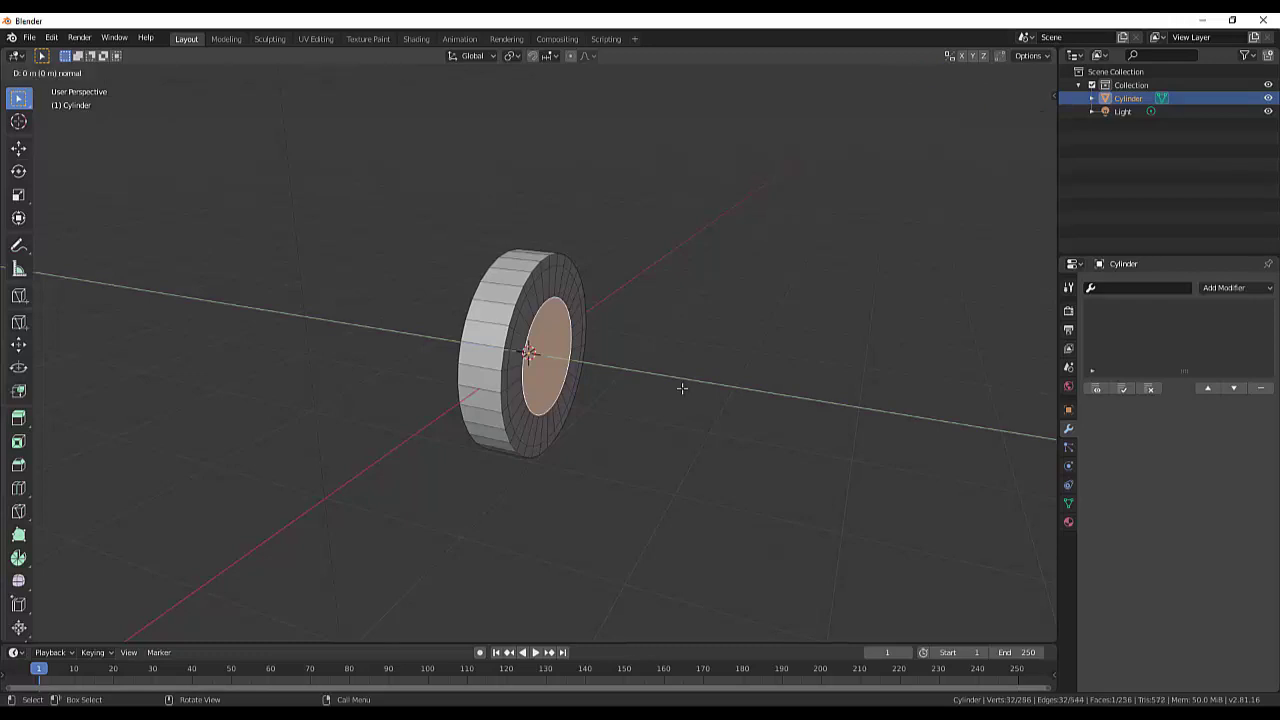
click(673, 388)
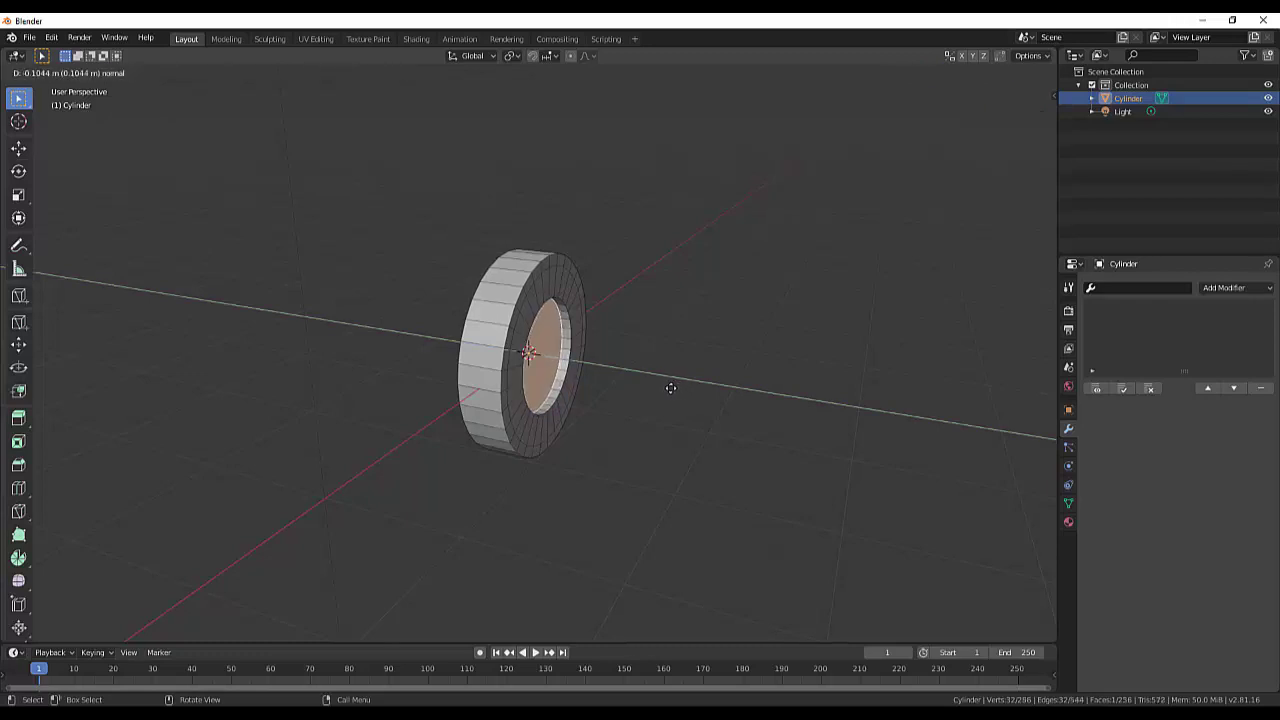
Select the inner circular face again and extrude it further inward.
mouse_move(674, 387)
middle_down()
mouse_move(765, 353)
mouse_move(926, 357)
mouse_move(380, 449)
middle_up()
click(512, 398)
mouse_move(742, 410)
middle_down()
mouse_move(774, 417)
mouse_move(754, 417)
middle_up()
key(e)
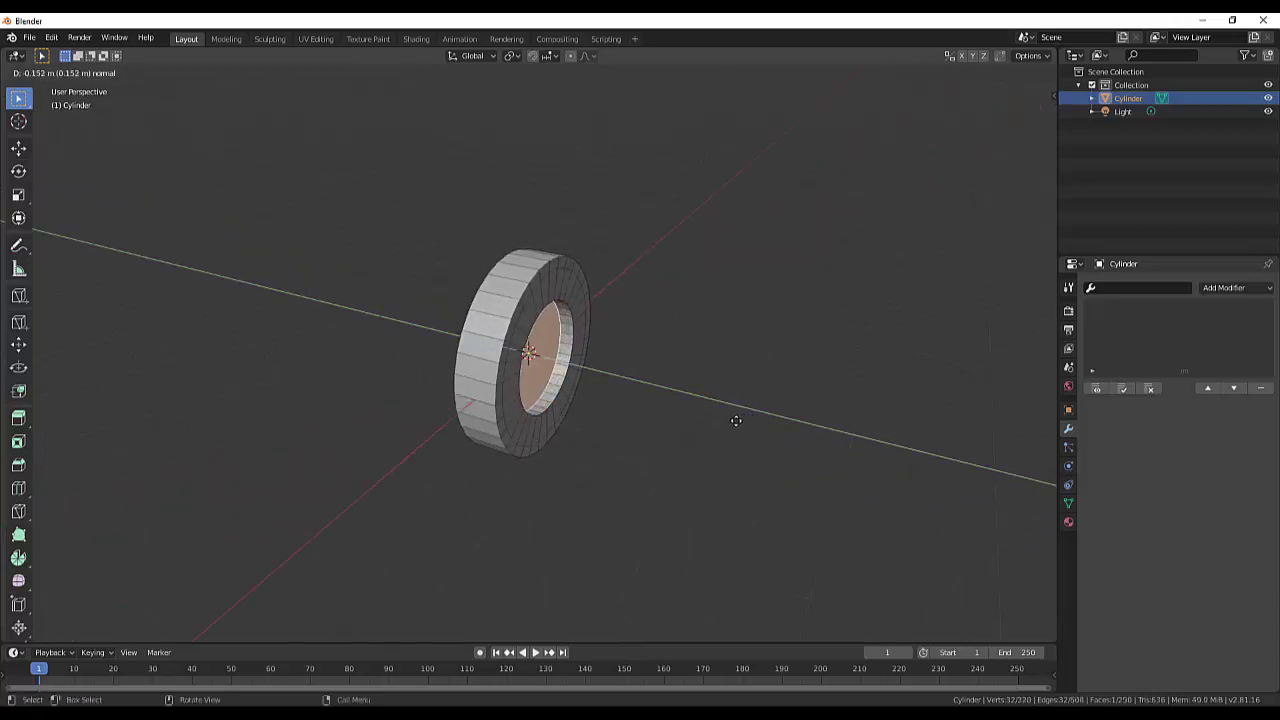
click(737, 421)
mouse_move(783, 386)
middle_down()
mouse_move(717, 480)
mouse_move(631, 329)
mouse_move(739, 334)
mouse_move(746, 409)
mouse_move(709, 437)
mouse_move(663, 420)
mouse_move(600, 368)
middle_up()
In edge select mode, select both outer rim edge loops of the disc.
click(592, 348)
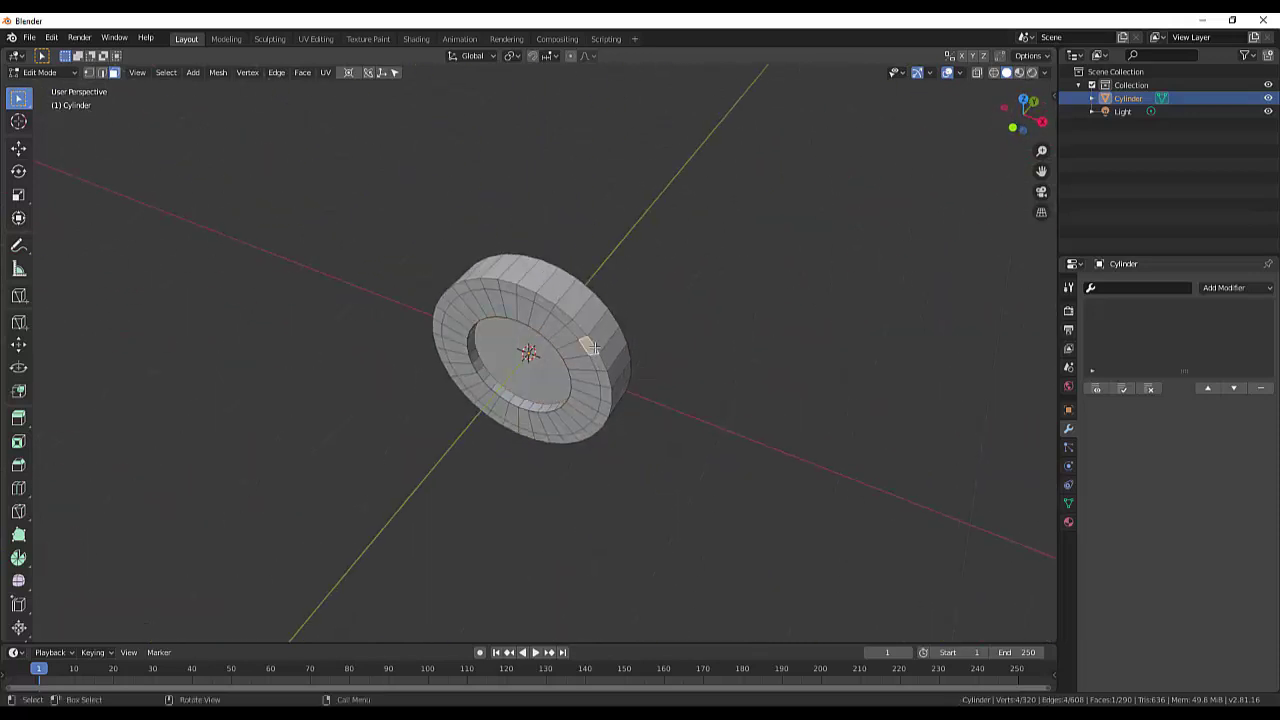
mouse_move(709, 356)
middle_down()
mouse_move(603, 383)
mouse_move(674, 351)
middle_up()
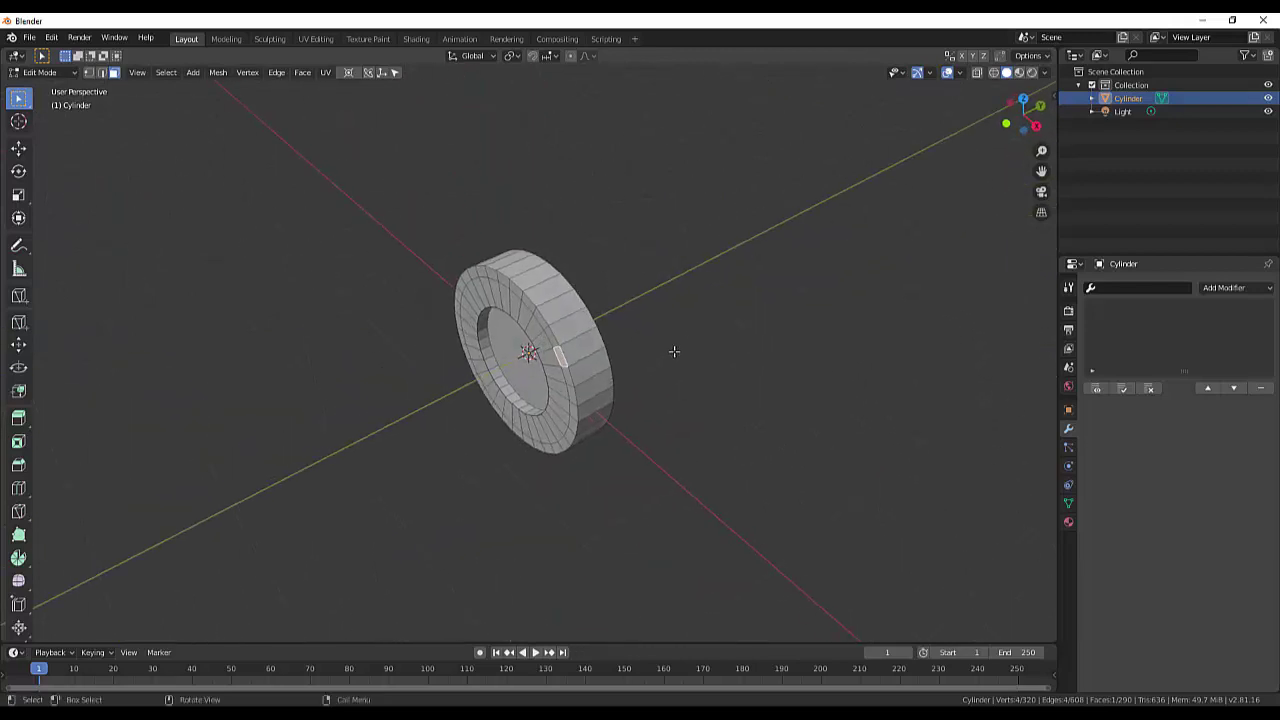
click(101, 72)
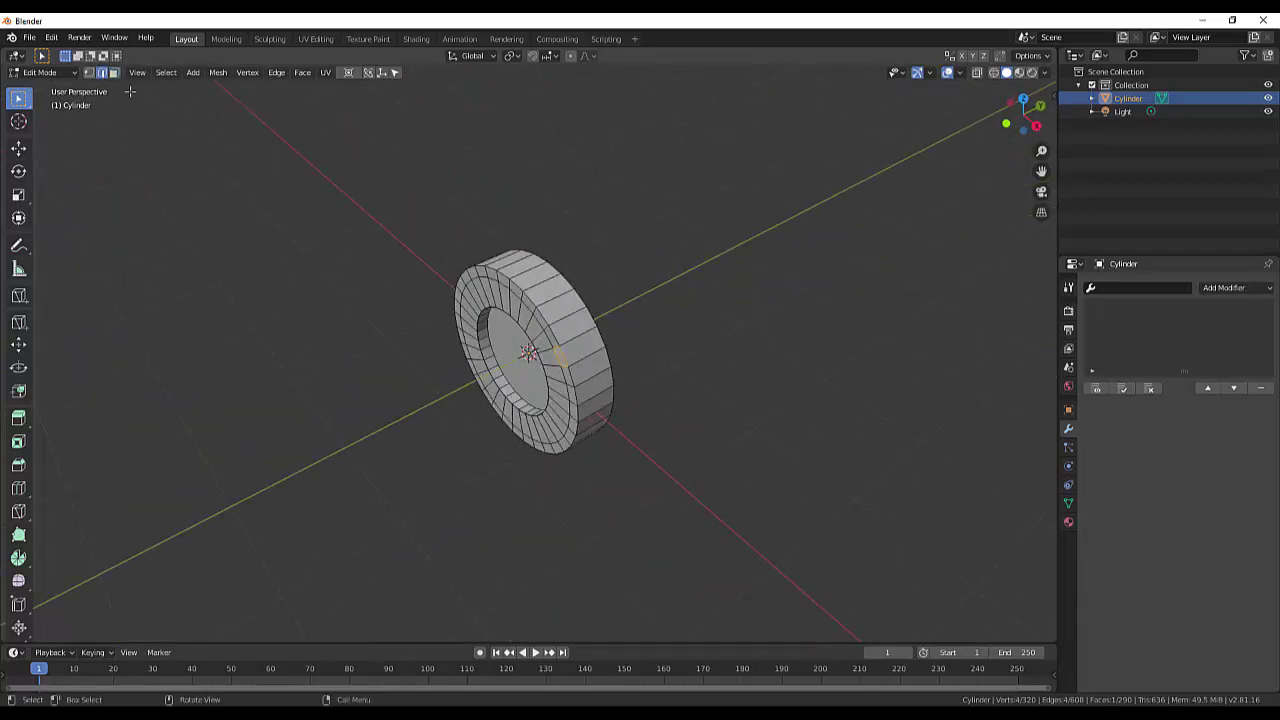
click(114, 72)
click(554, 335)
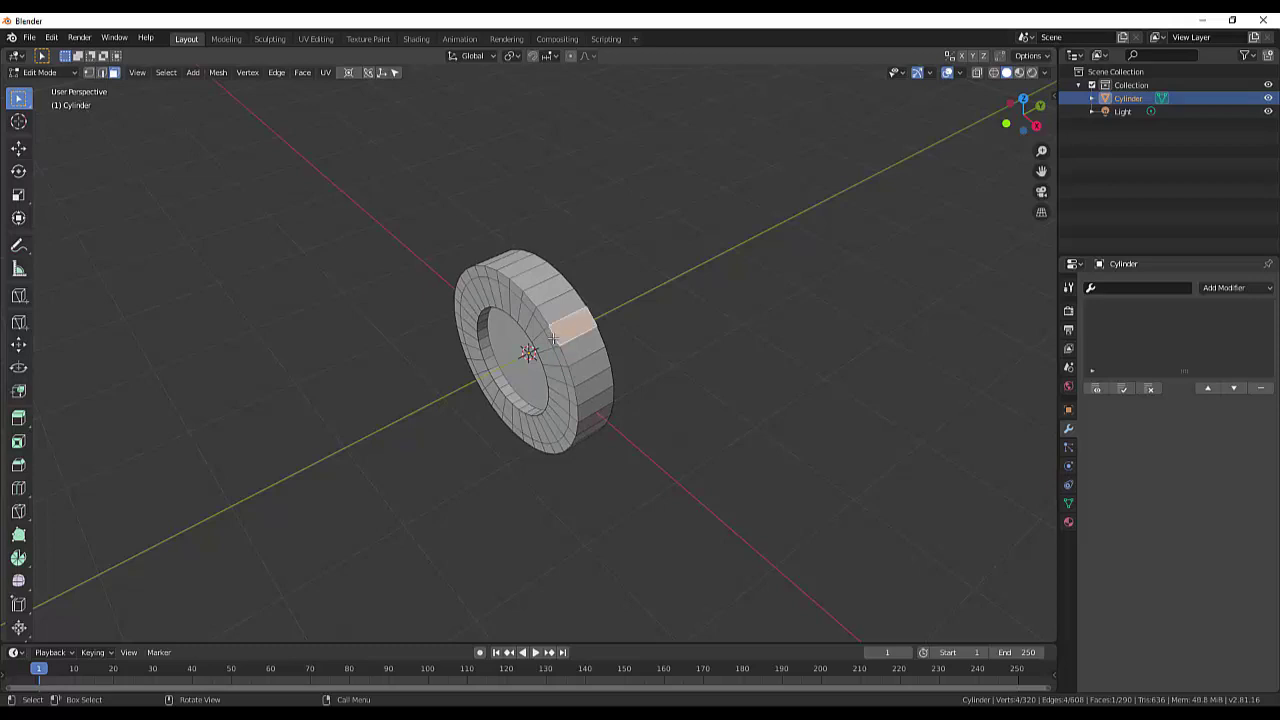
click(101, 72)
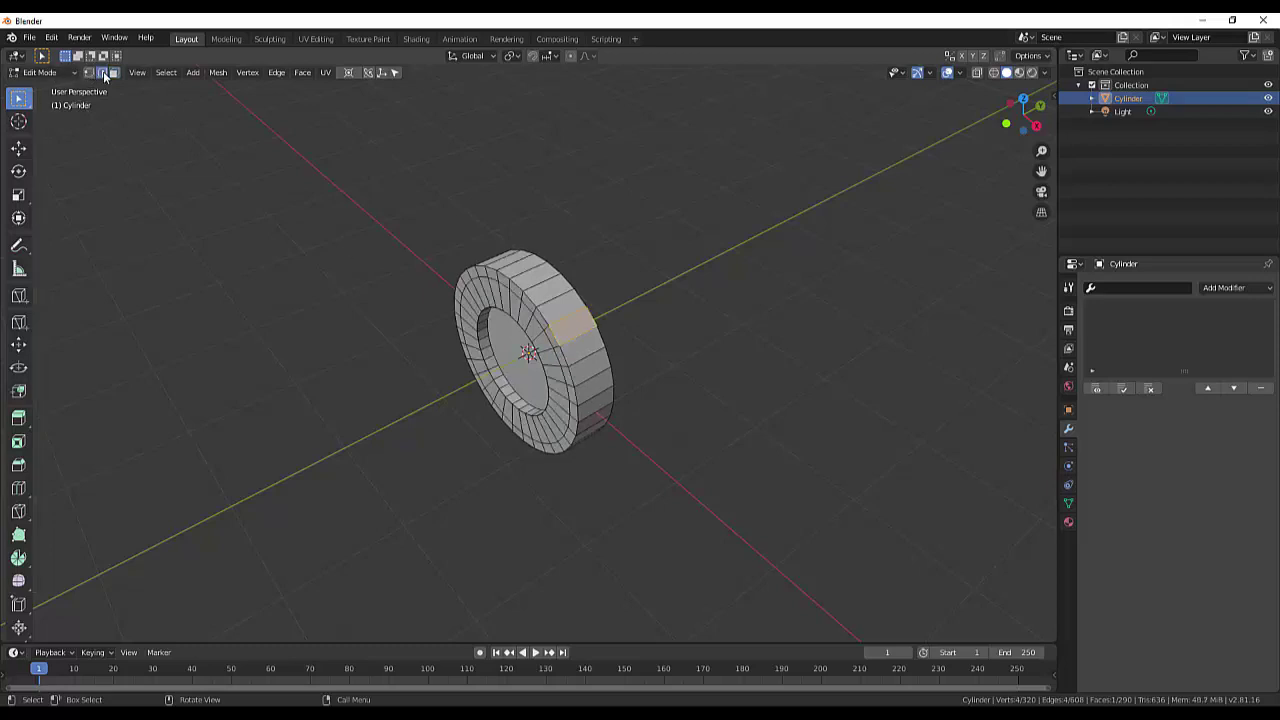
click(562, 355)
alt+click(575, 379)
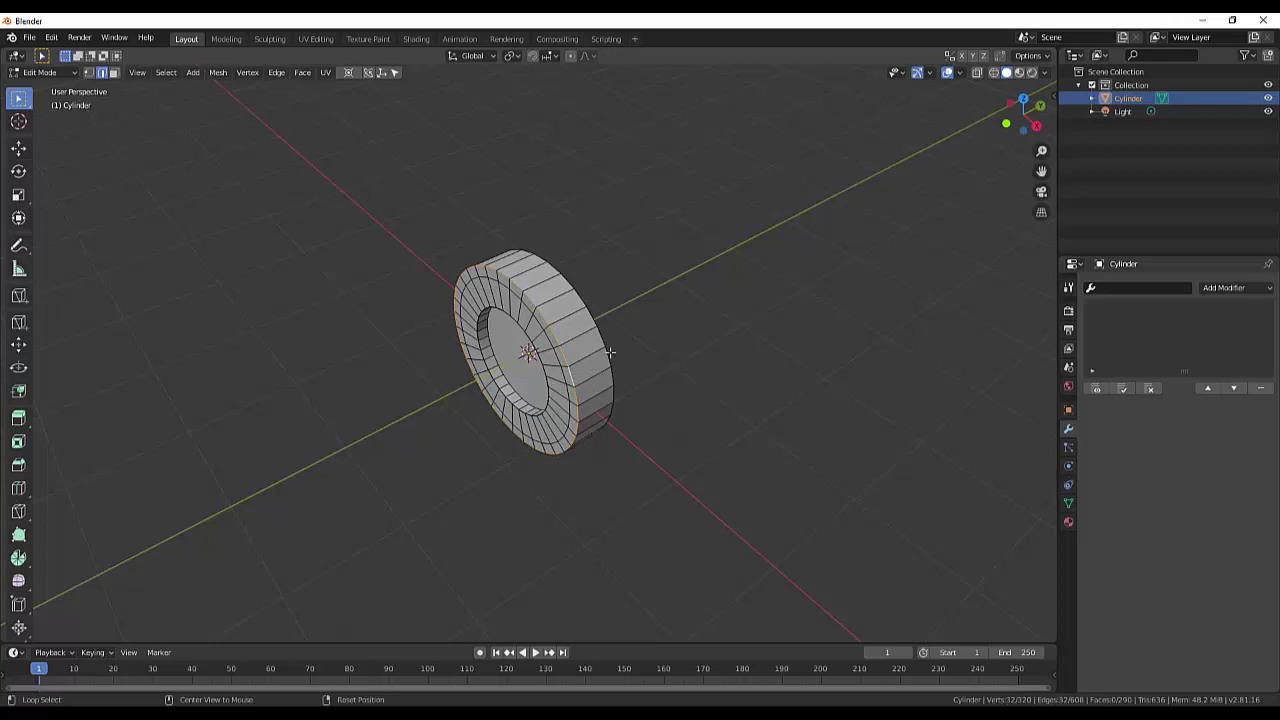
alt+click(605, 357)
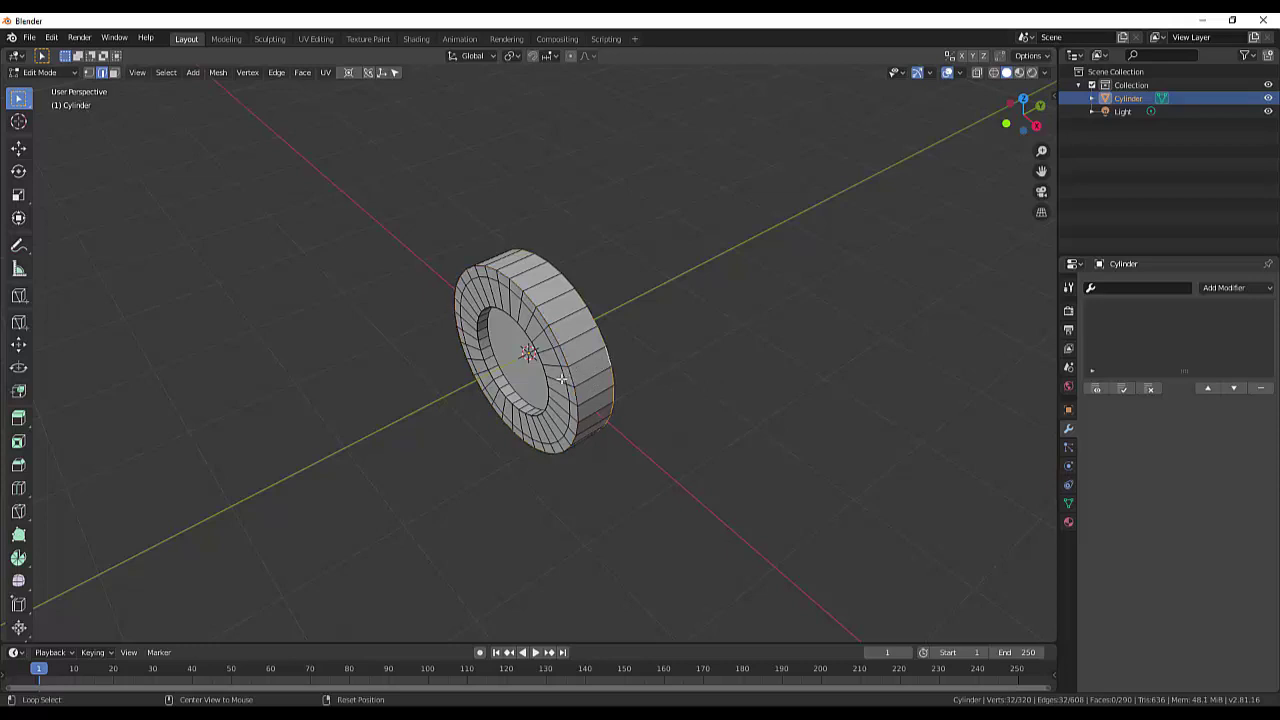
alt+shift+click(569, 372)
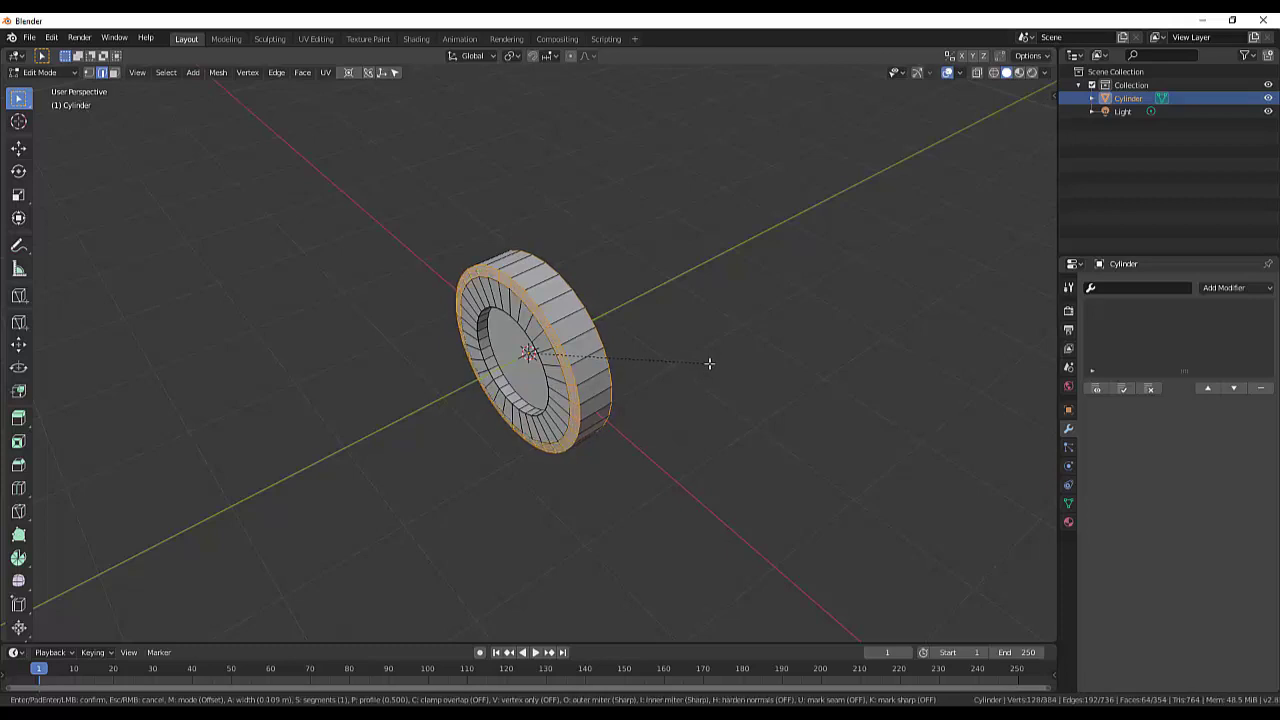
Cancel the bevel, leaving the mesh unchanged, and return to Object Mode.
right_click(692, 376)
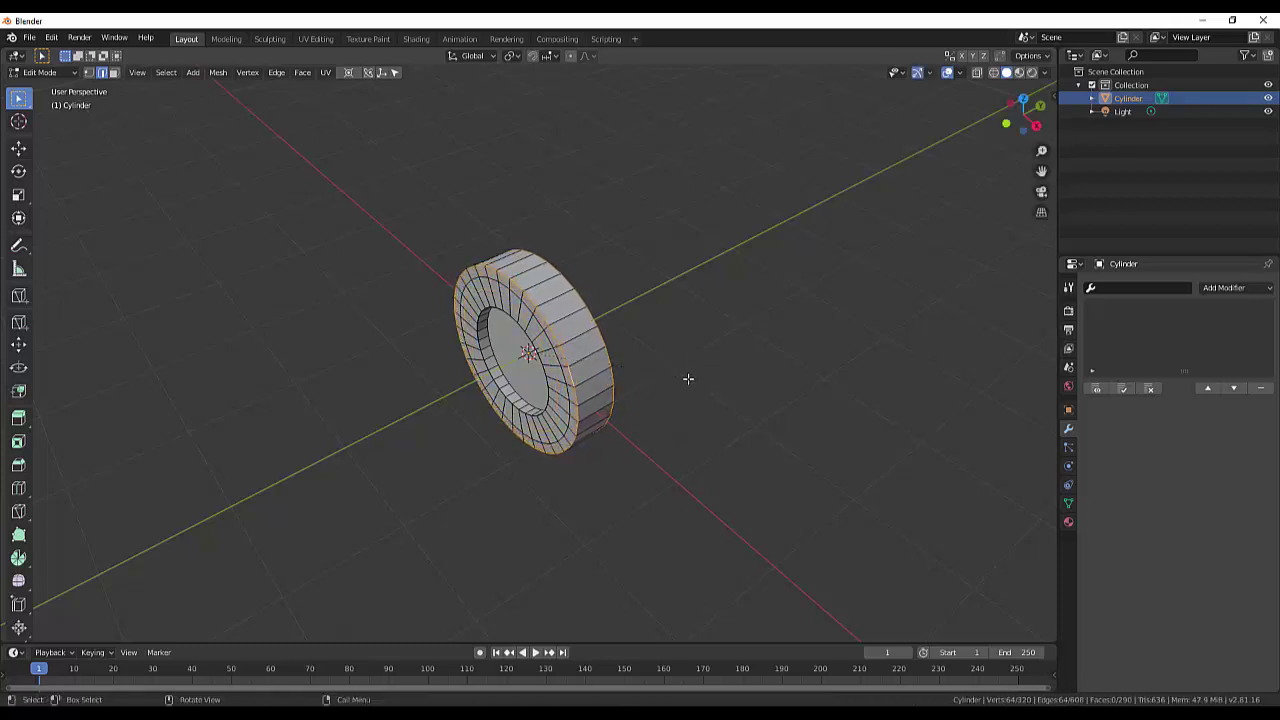
click(40, 72)
click(49, 88)
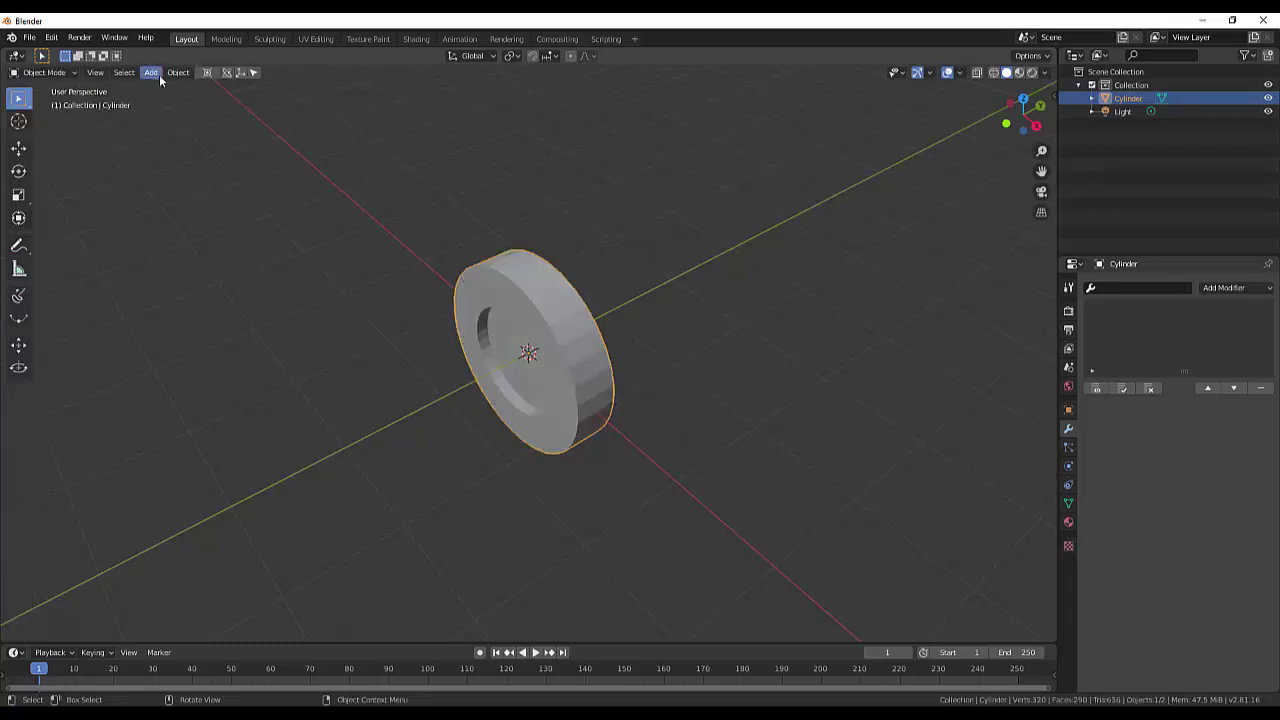
click(179, 73)
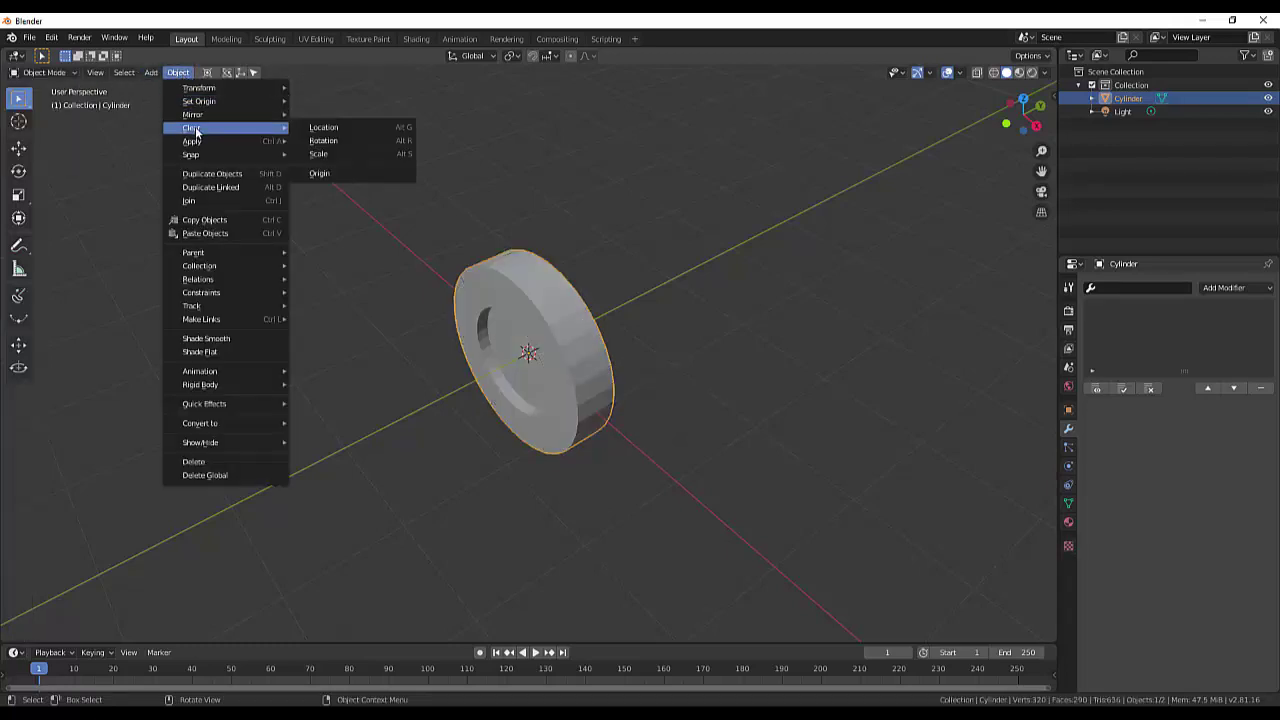
mouse_move(191, 141)
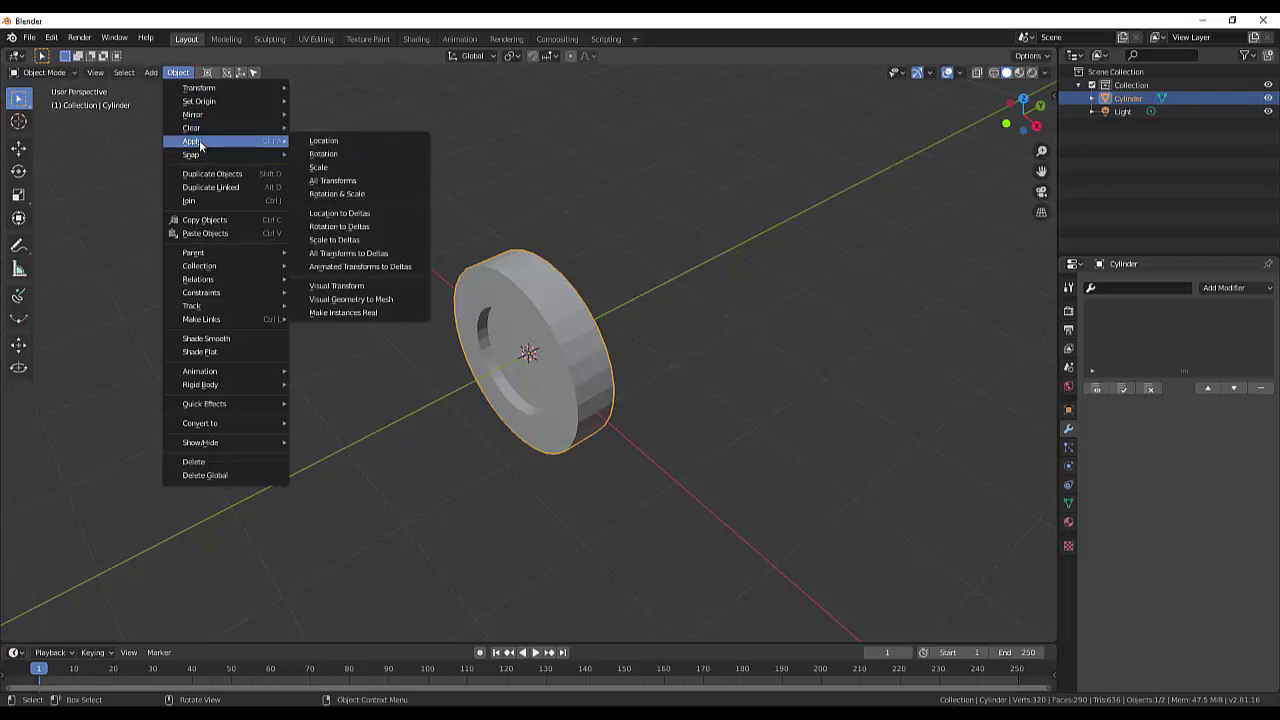
Apply the disc's scale and switch back to Edit Mode.
click(362, 183)
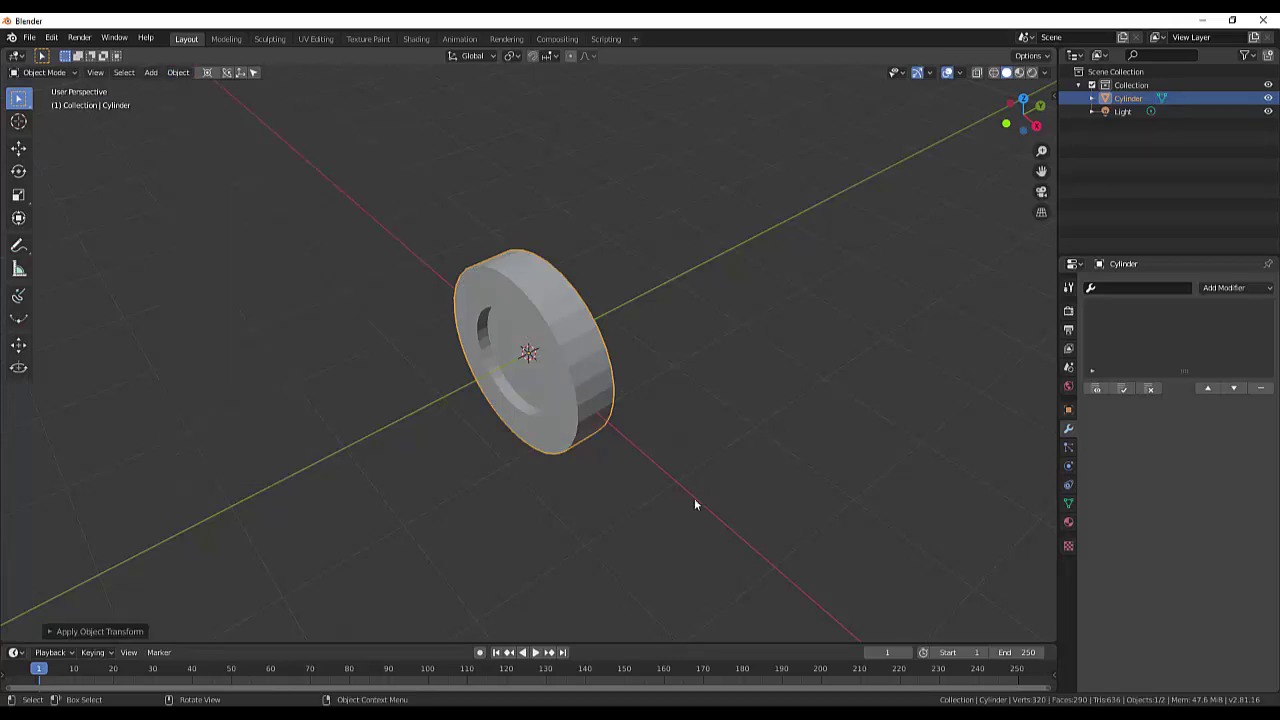
click(43, 72)
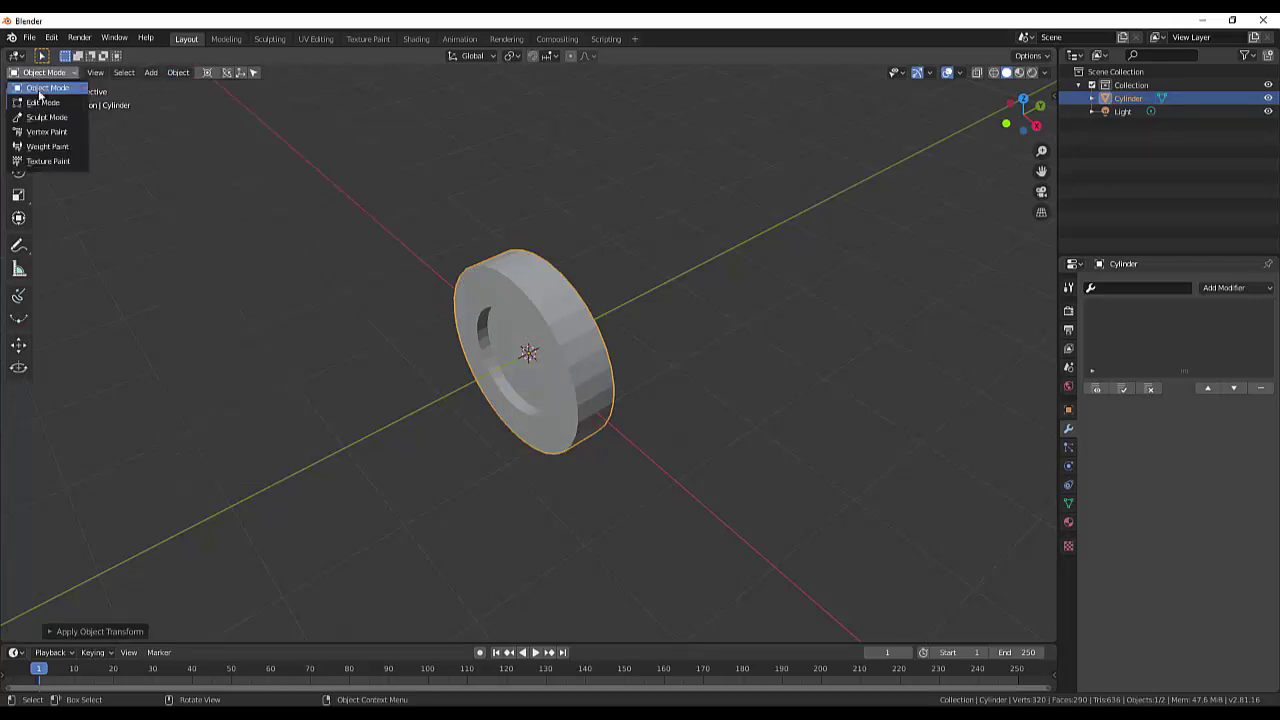
click(40, 102)
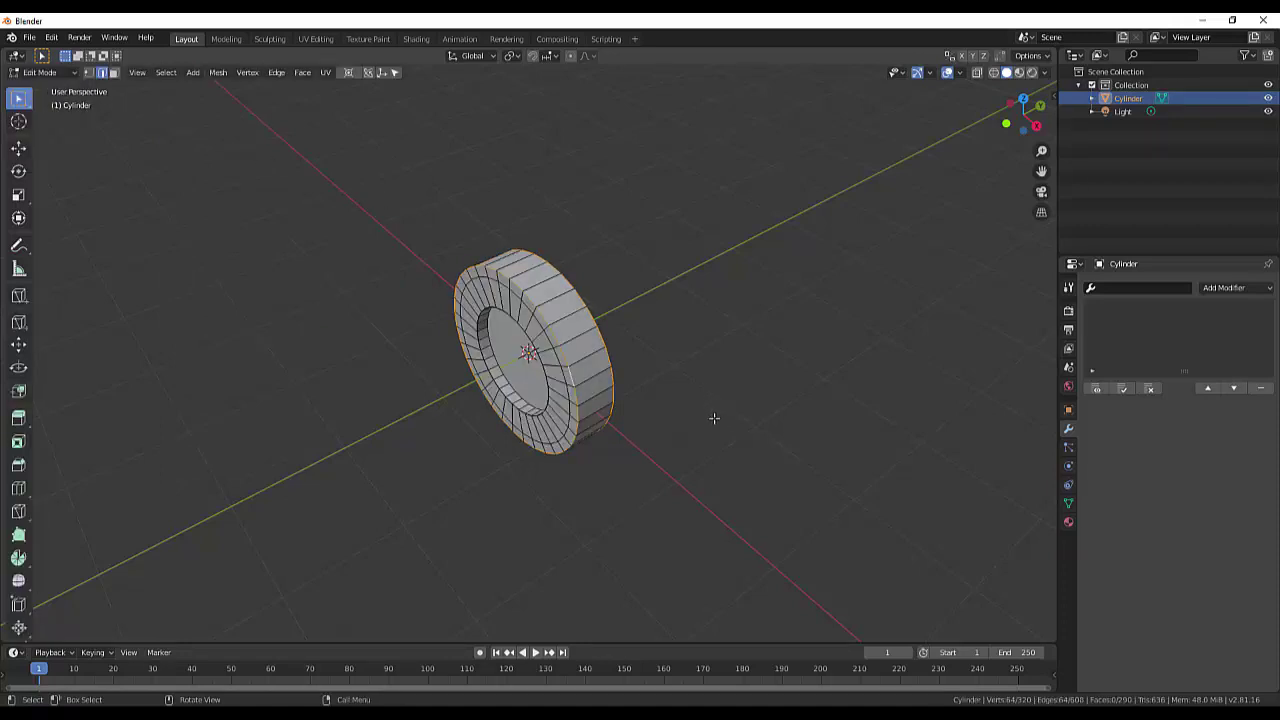
Bevel both outer rim edge loops with Ctrl+B, then clear the selection.
key(ctrl)
key(ctrl+b)
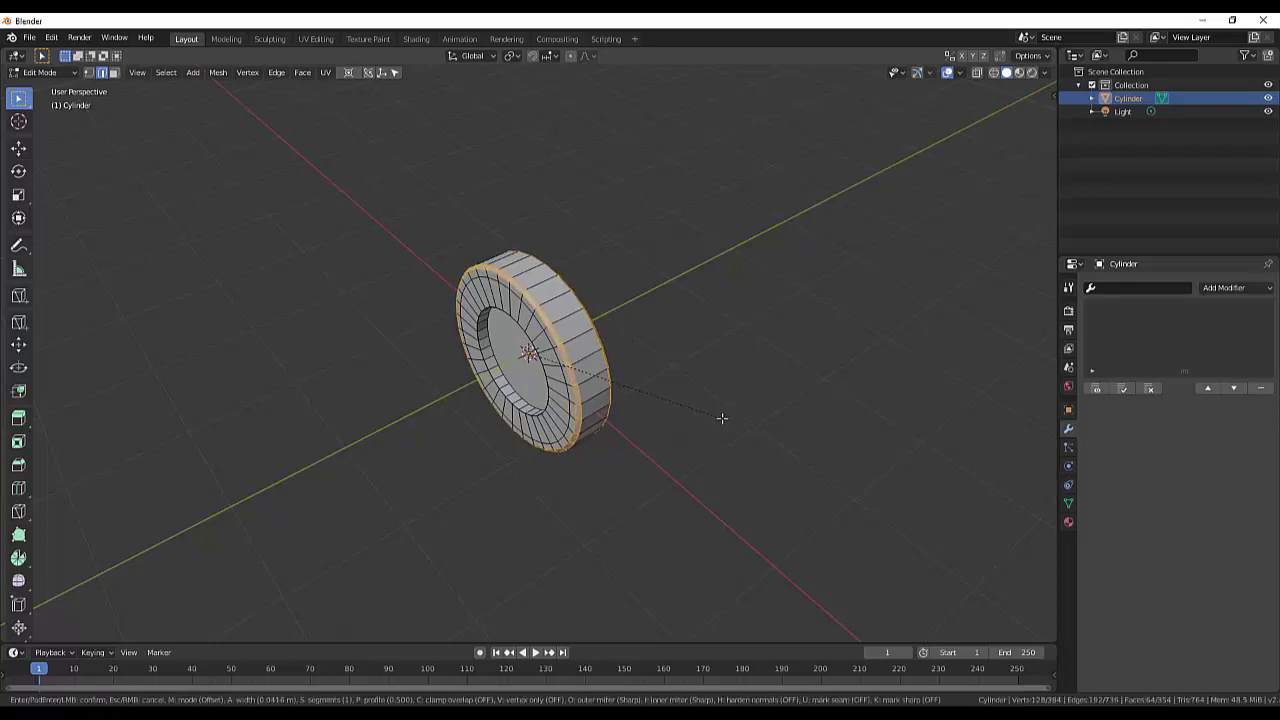
click(720, 420)
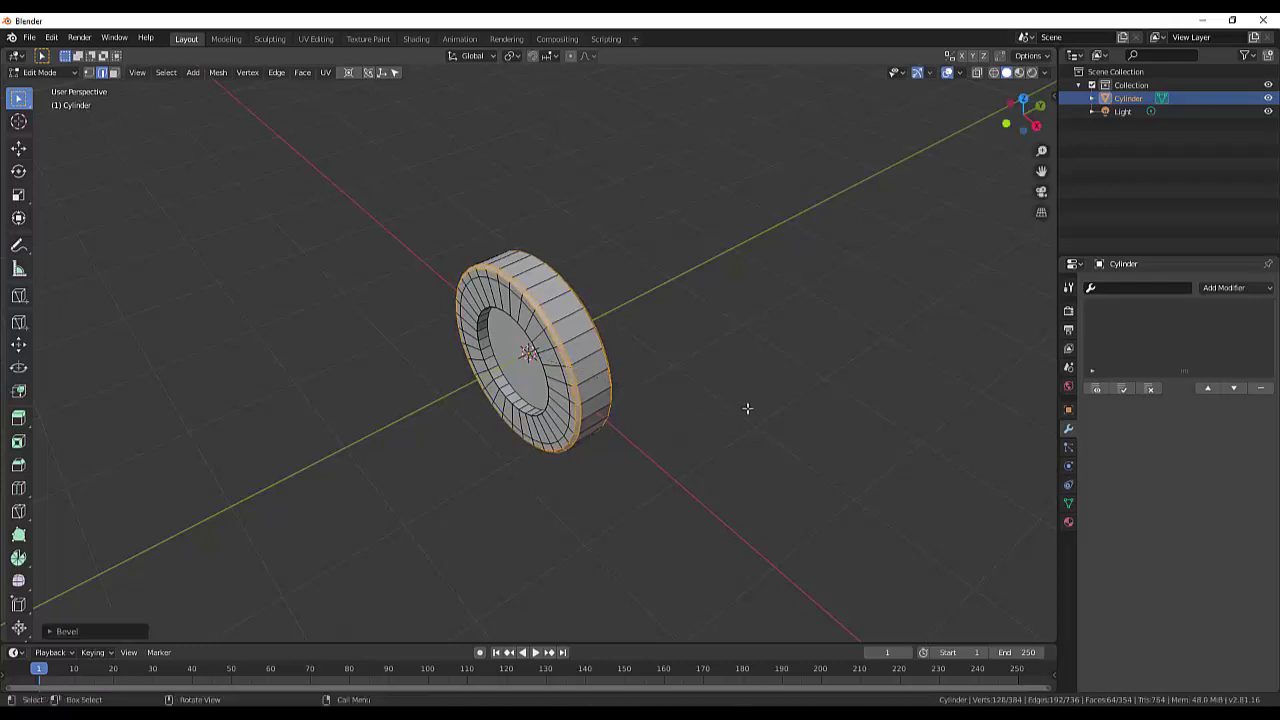
mouse_move(770, 387)
middle_down()
mouse_move(970, 368)
mouse_move(974, 408)
mouse_move(931, 474)
mouse_move(896, 352)
middle_up()
click(775, 427)
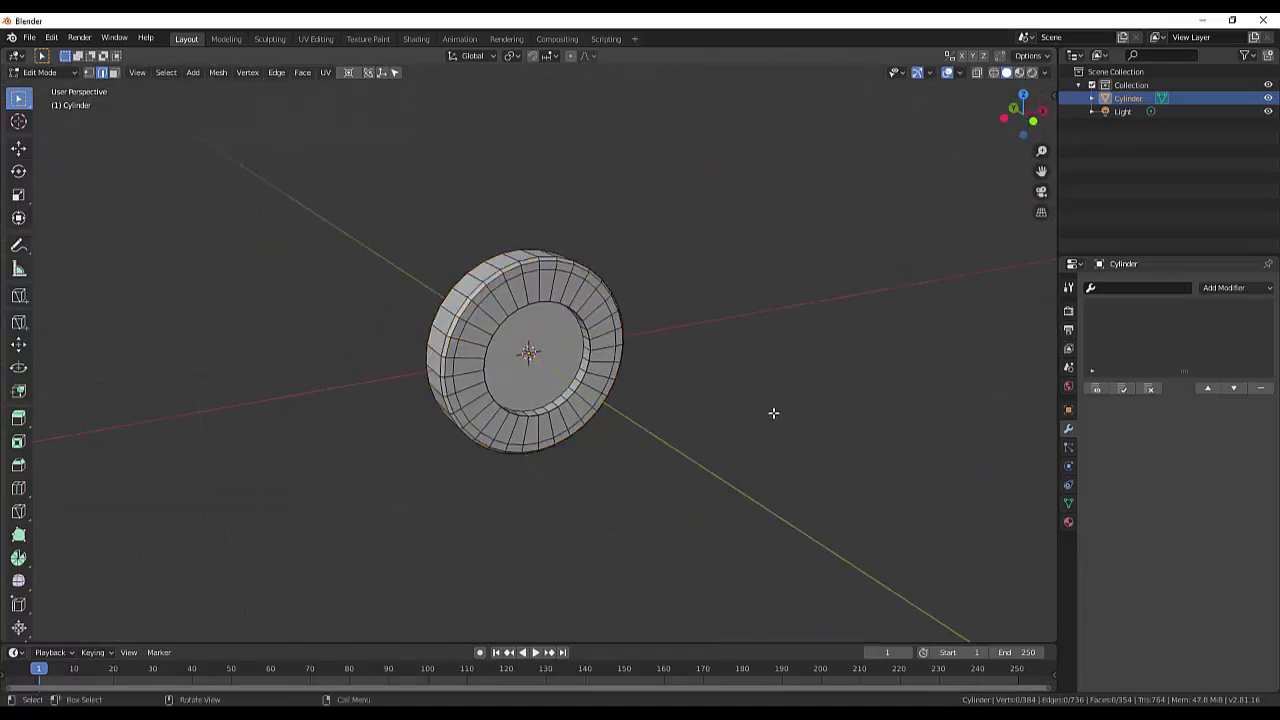
middle_drag(754, 420, 846, 446)
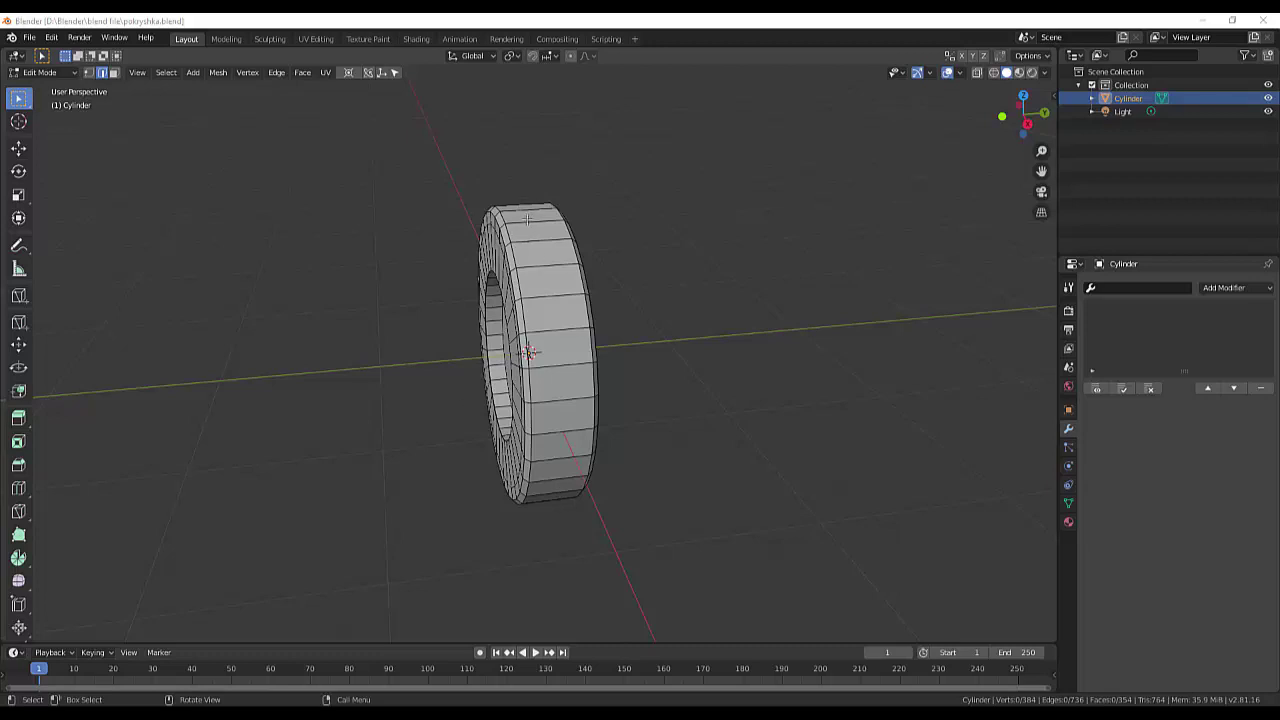
mouse_move(657, 437)
middle_down()
mouse_move(608, 443)
mouse_move(680, 474)
middle_up()
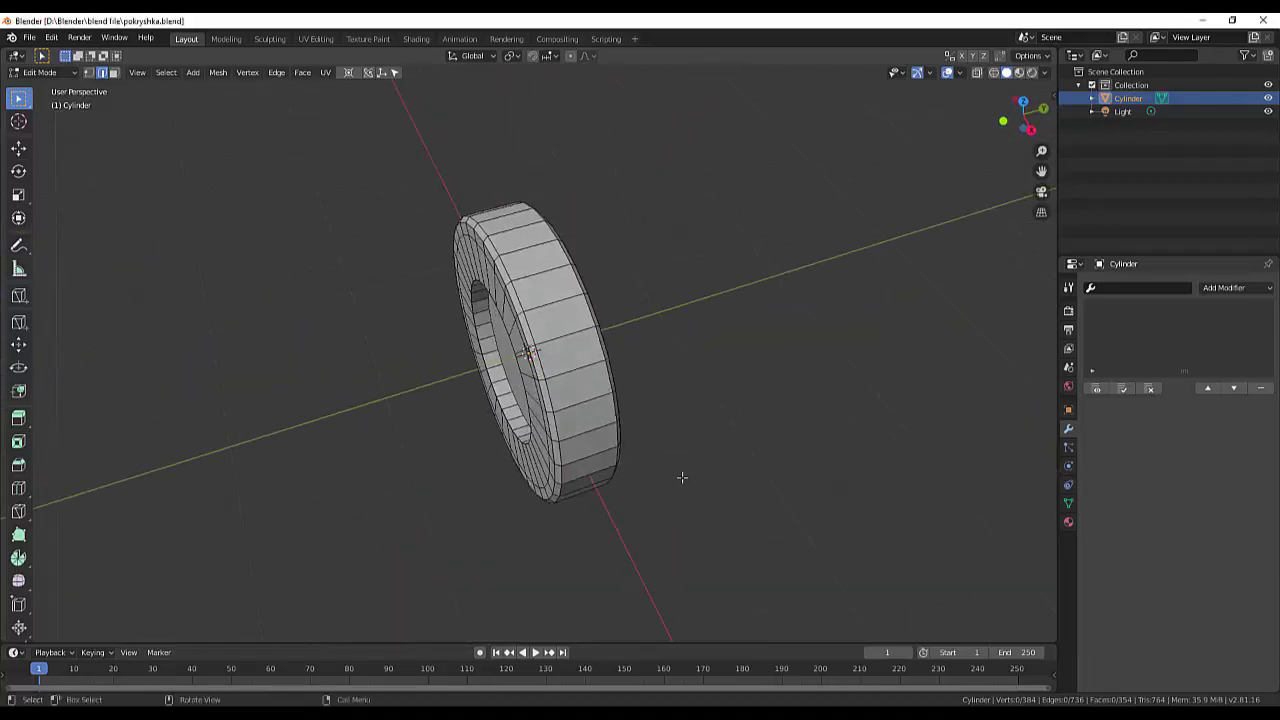
Add a plane to the mesh and move it up along Z above the ring.
key(shift+a)
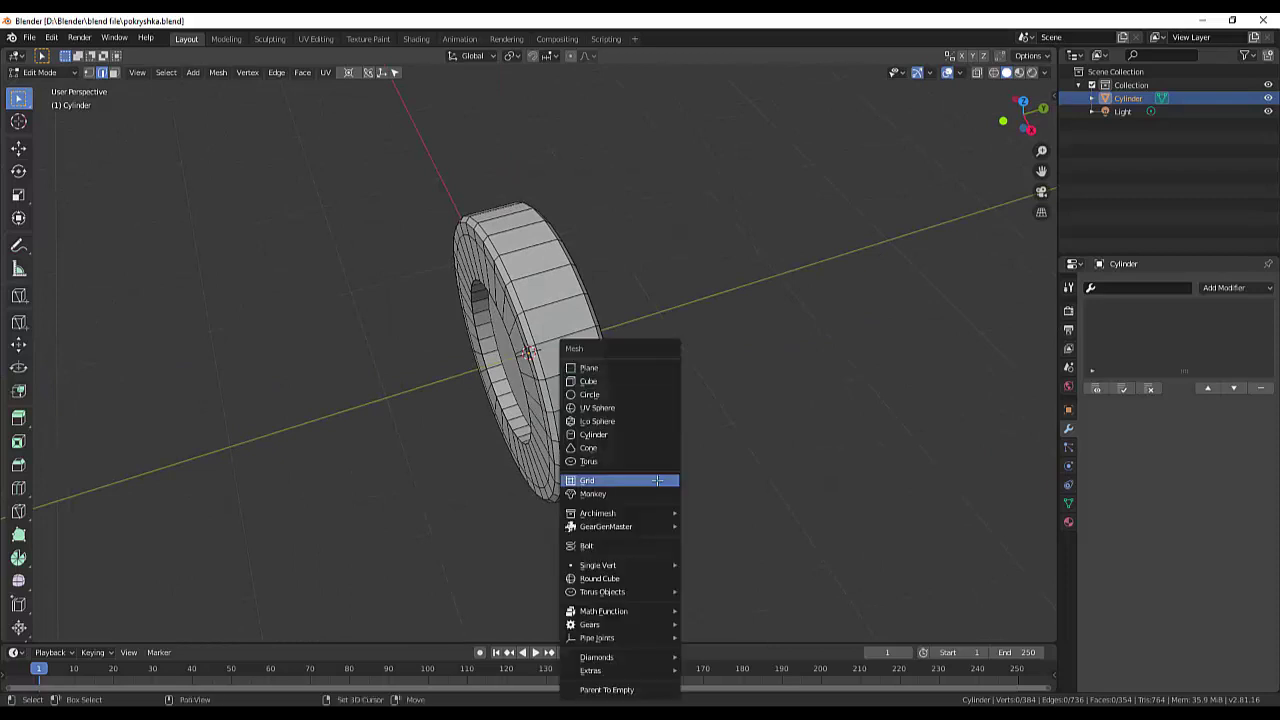
click(587, 368)
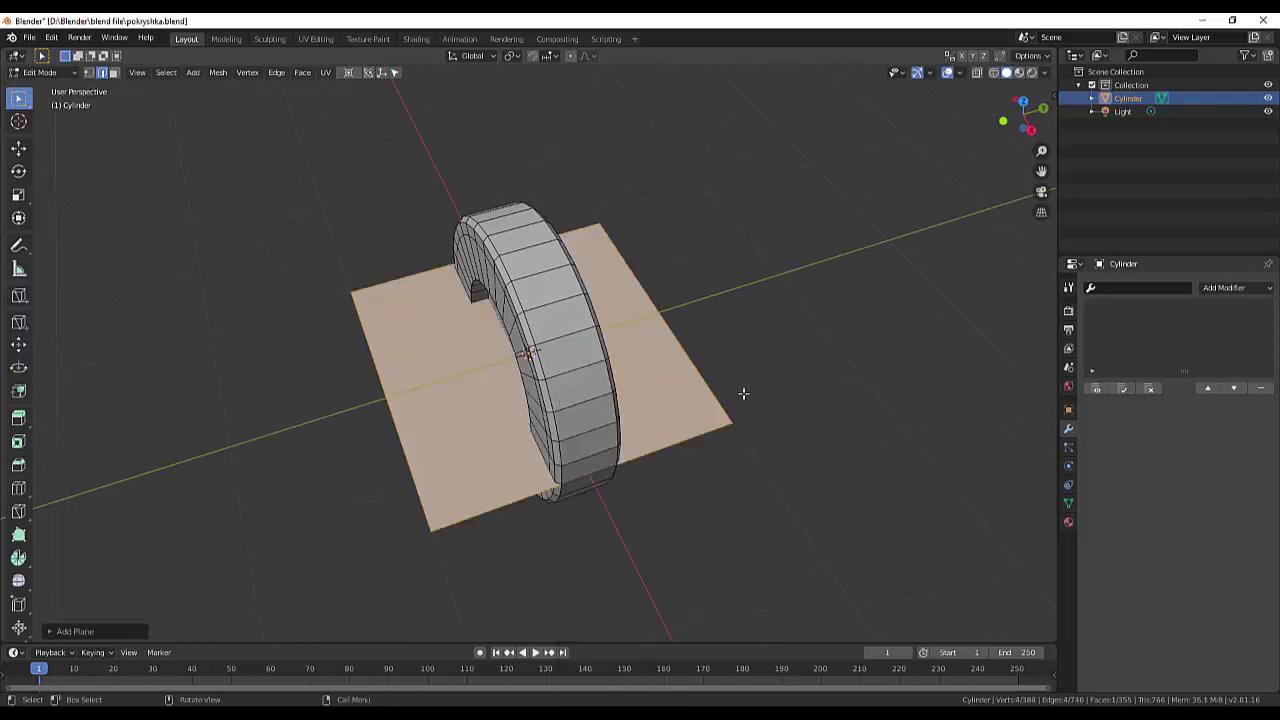
mouse_move(743, 394)
middle_down()
mouse_move(720, 386)
mouse_move(714, 351)
middle_up()
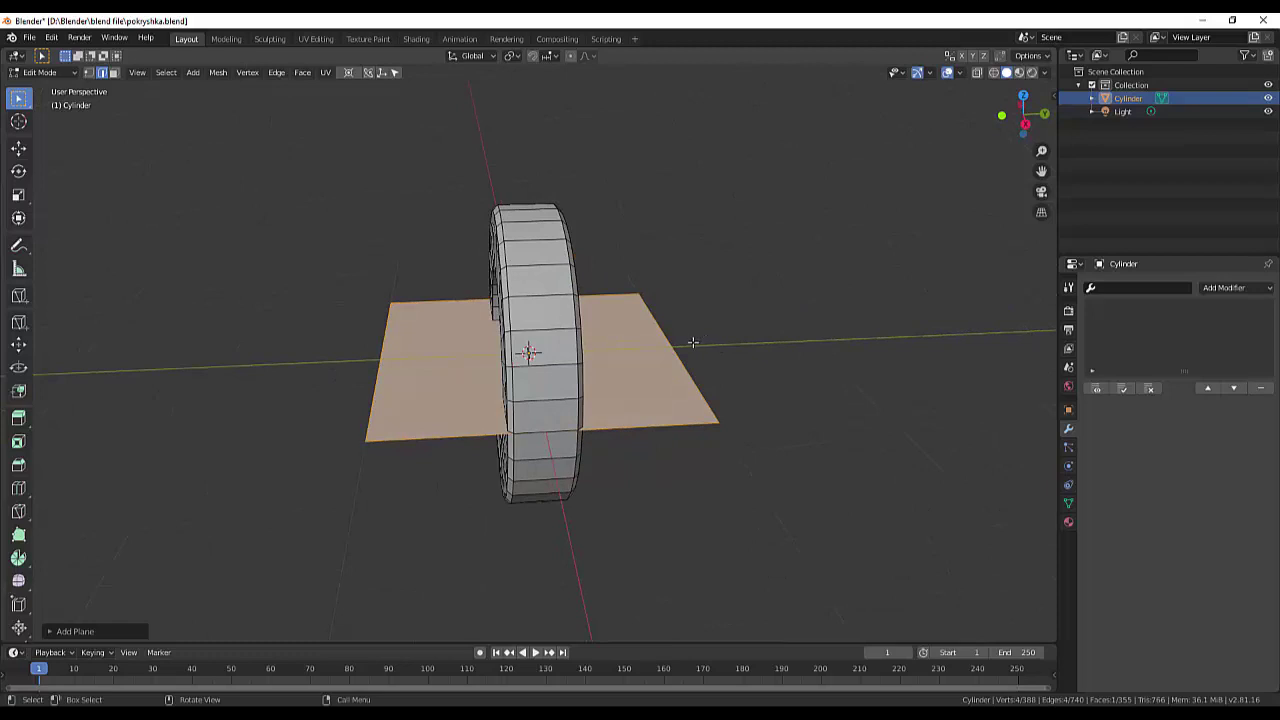
key(g)
key(z)
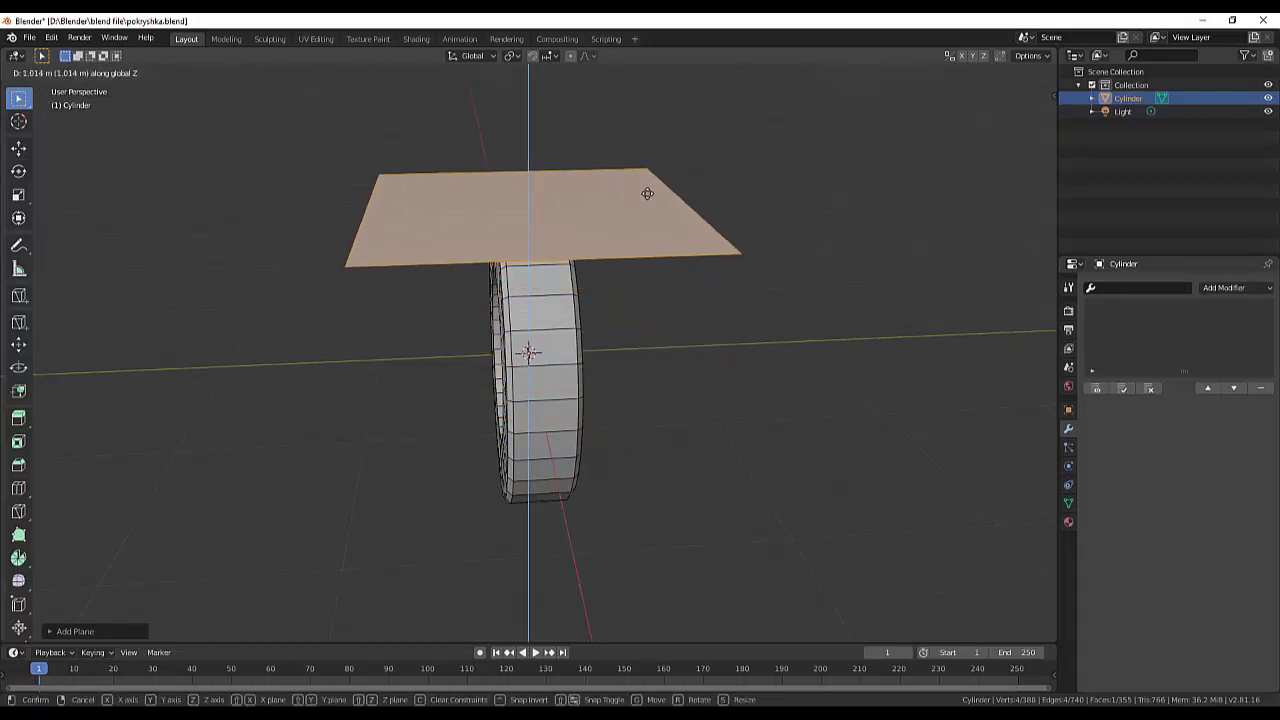
click(646, 190)
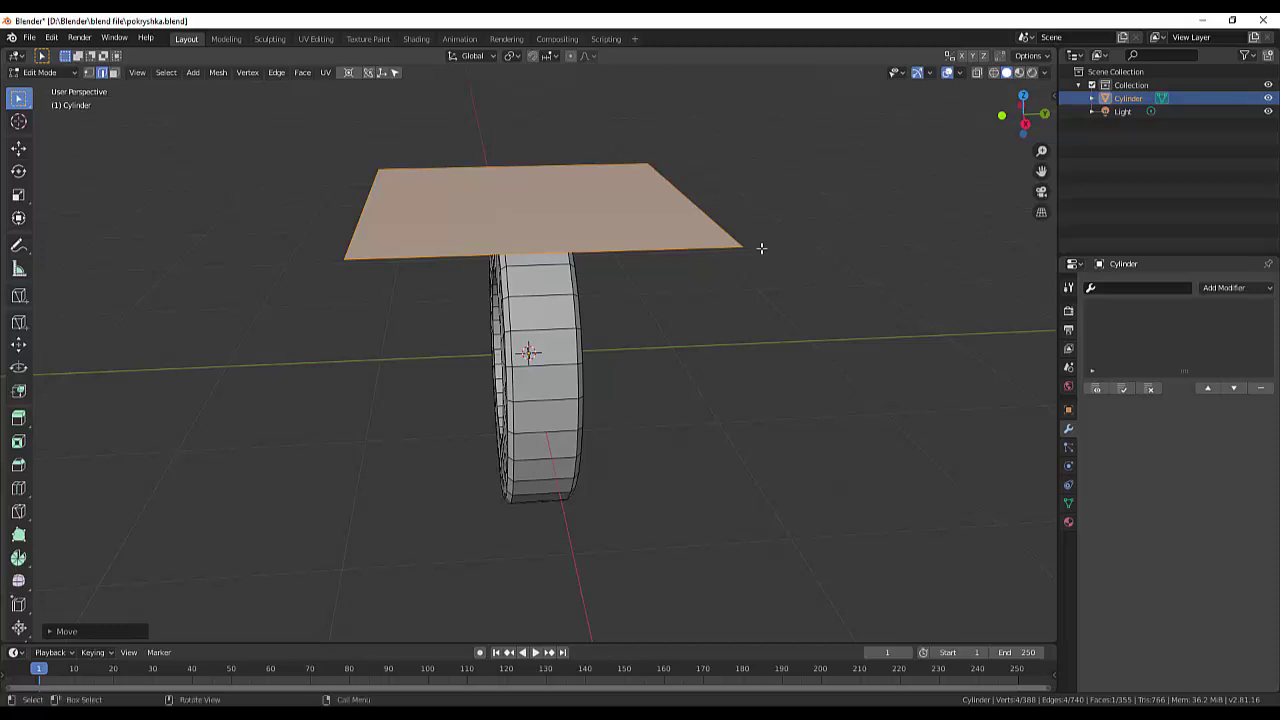
From top view, shrink the plane and narrow it along X into a strip.
key(KP_7)
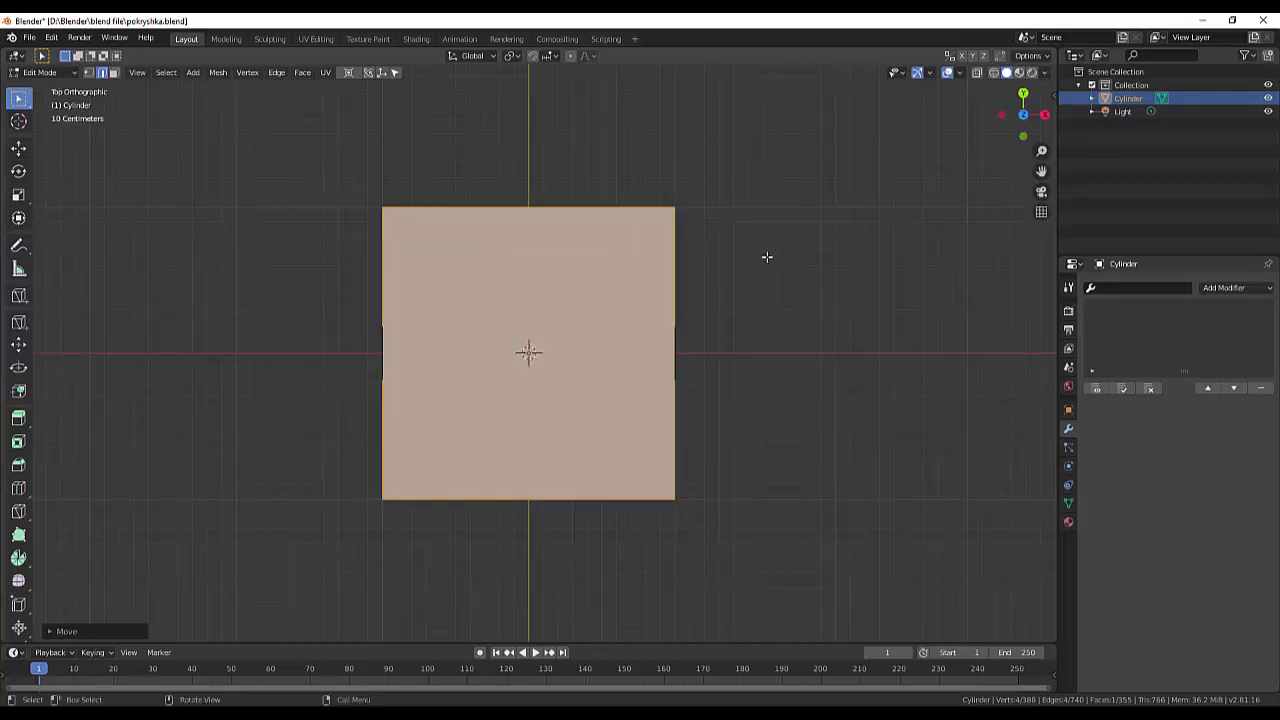
key(s)
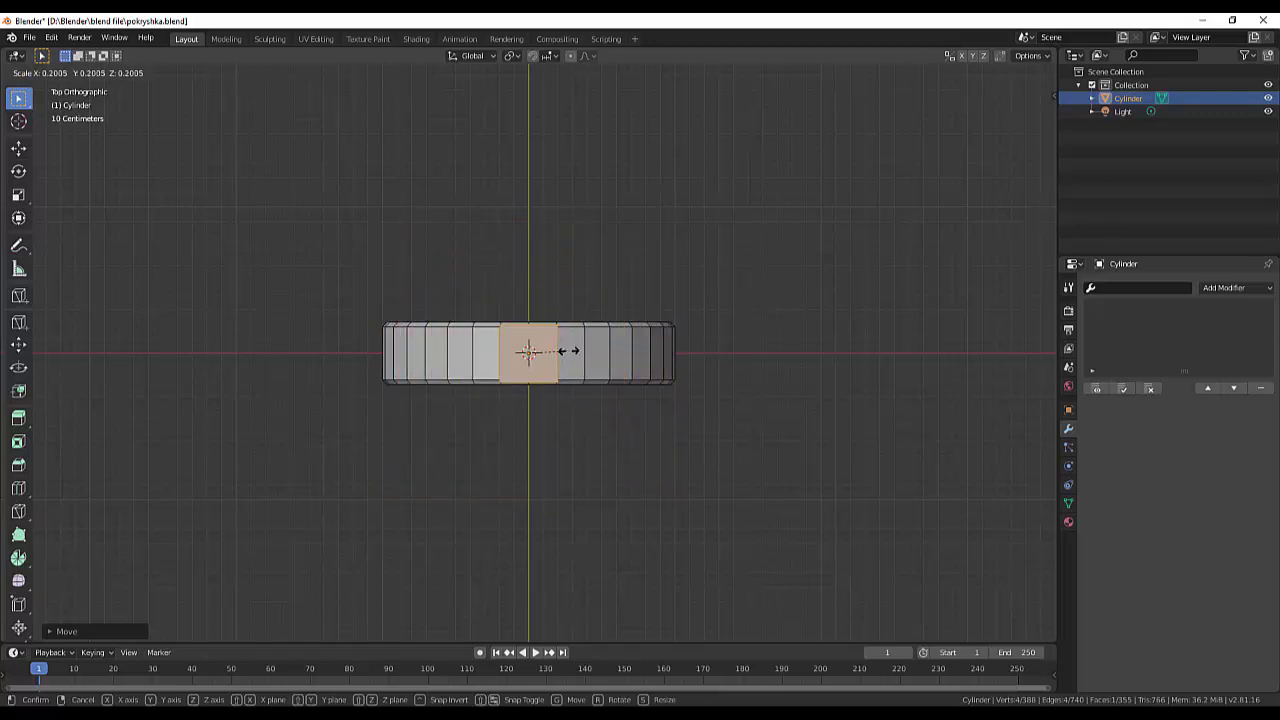
click(568, 351)
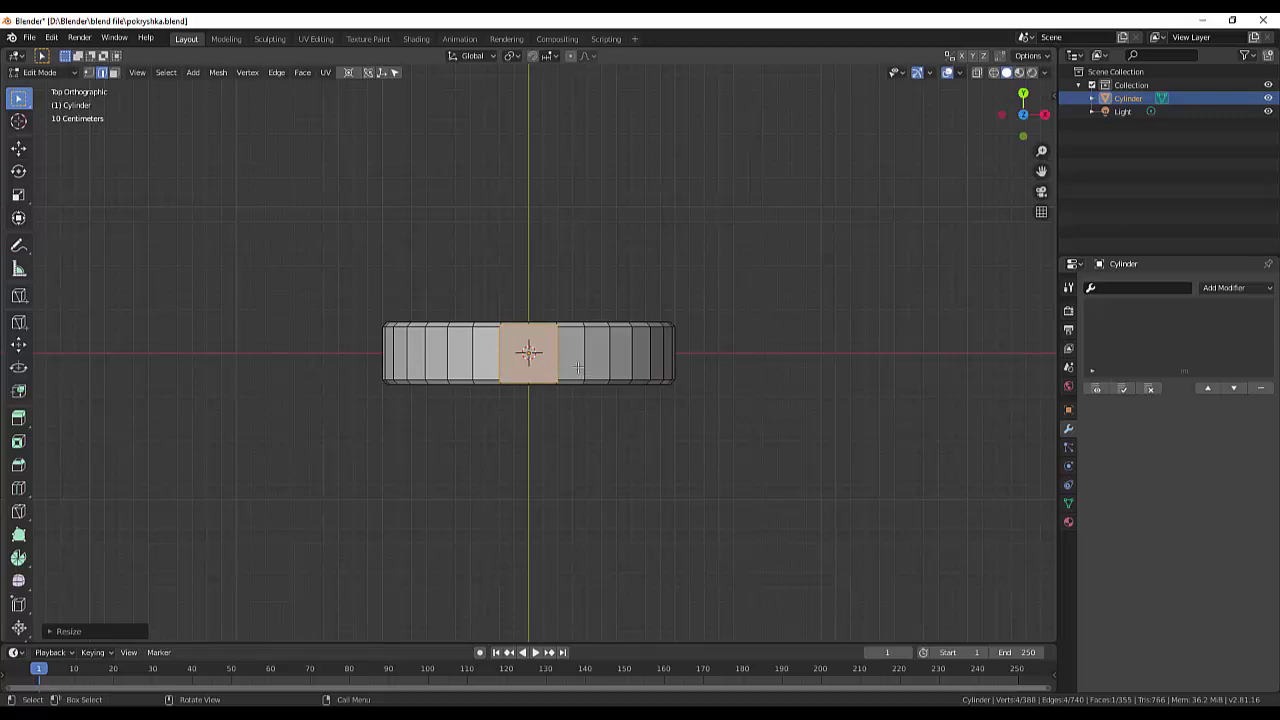
key(s)
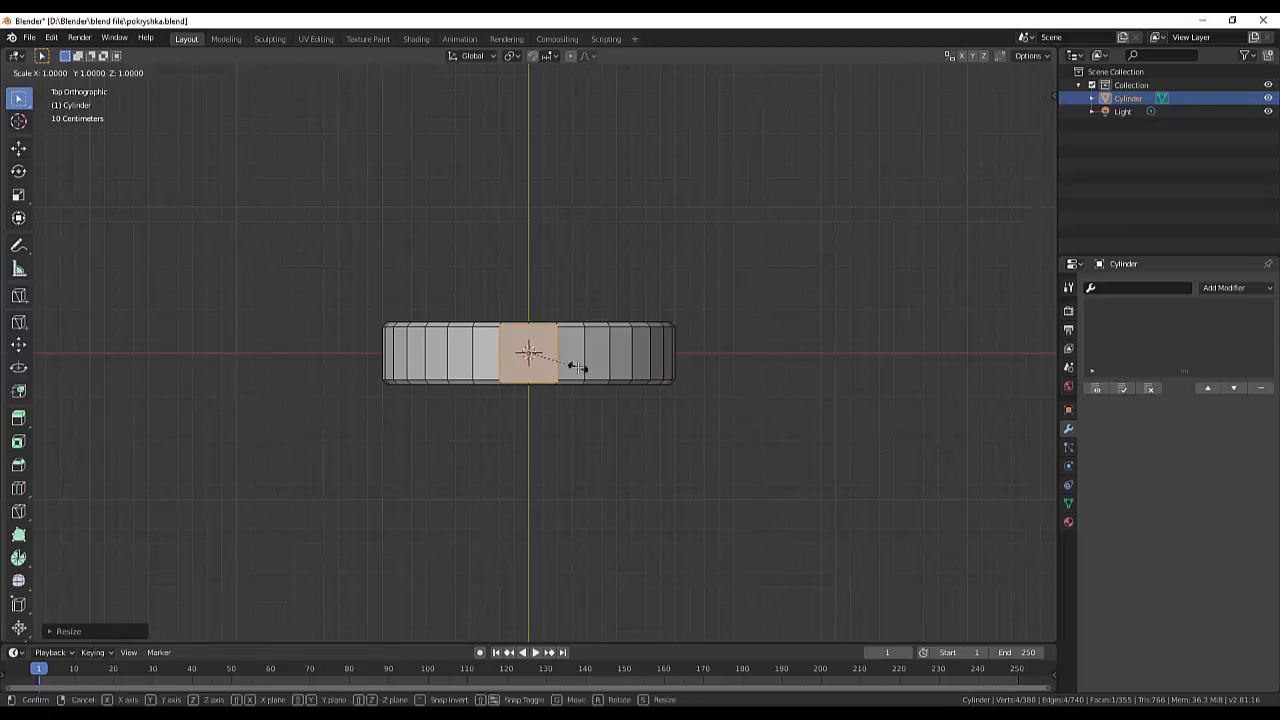
key(x)
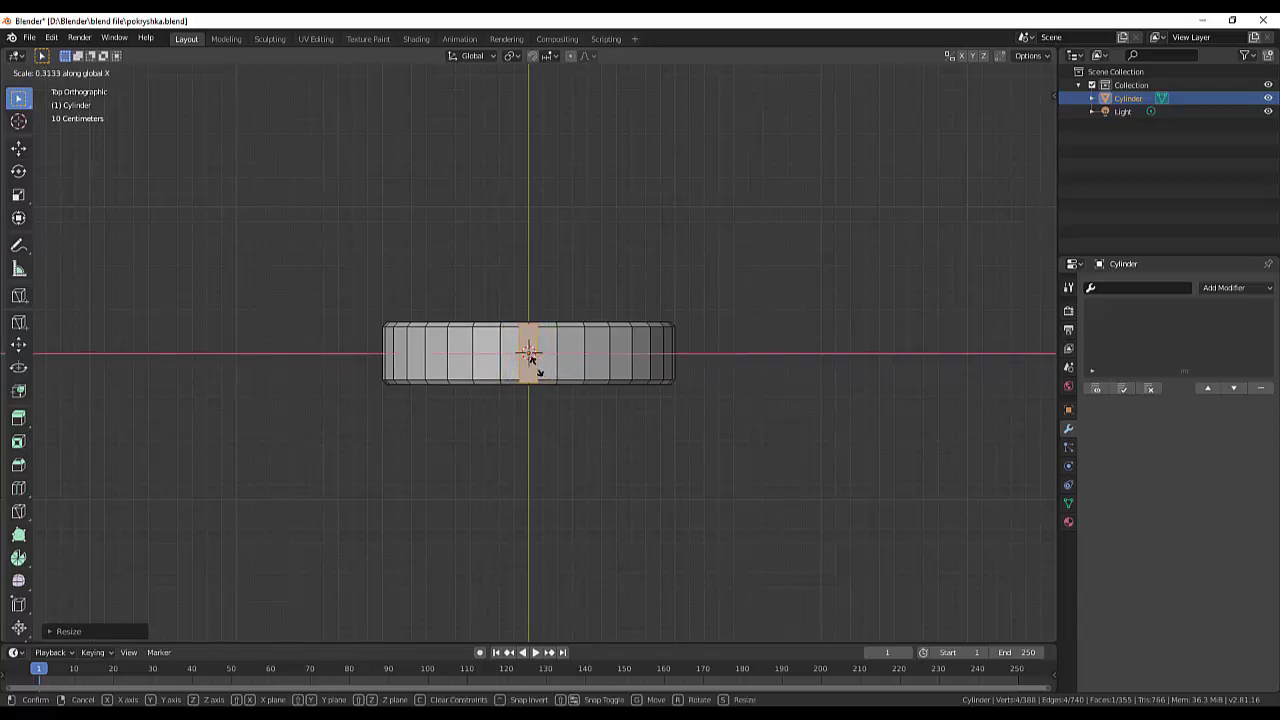
click(538, 372)
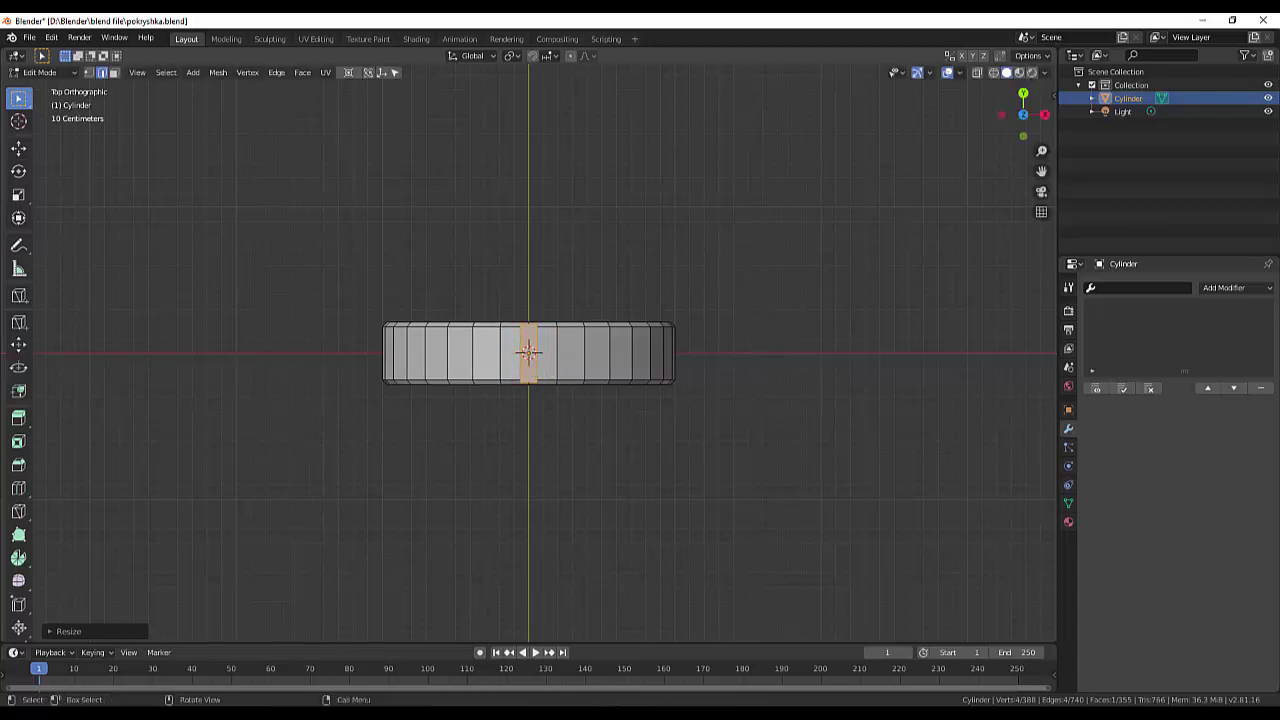
Add a trial edge loop across the cylinder with Ctrl+R.
mouse_move(601, 384)
middle_down()
mouse_move(619, 402)
mouse_move(736, 361)
mouse_move(691, 357)
mouse_move(774, 384)
middle_up()
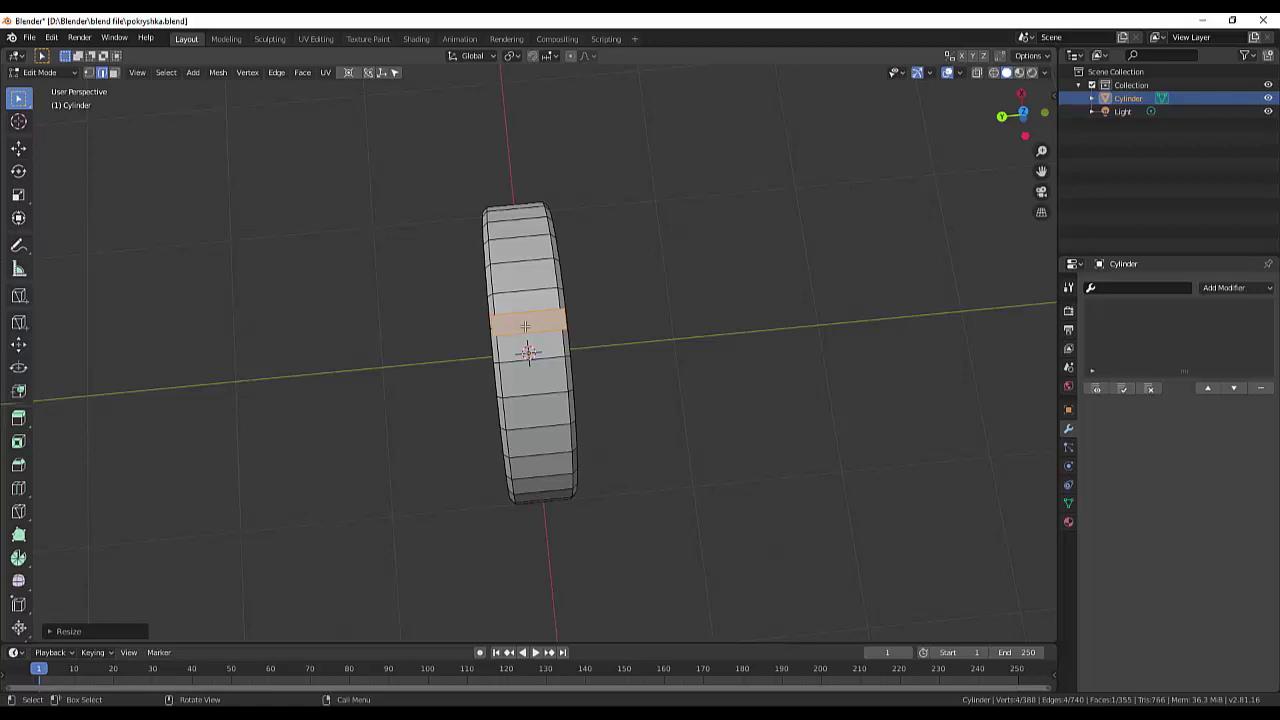
scroll(532, 354, up, 1)
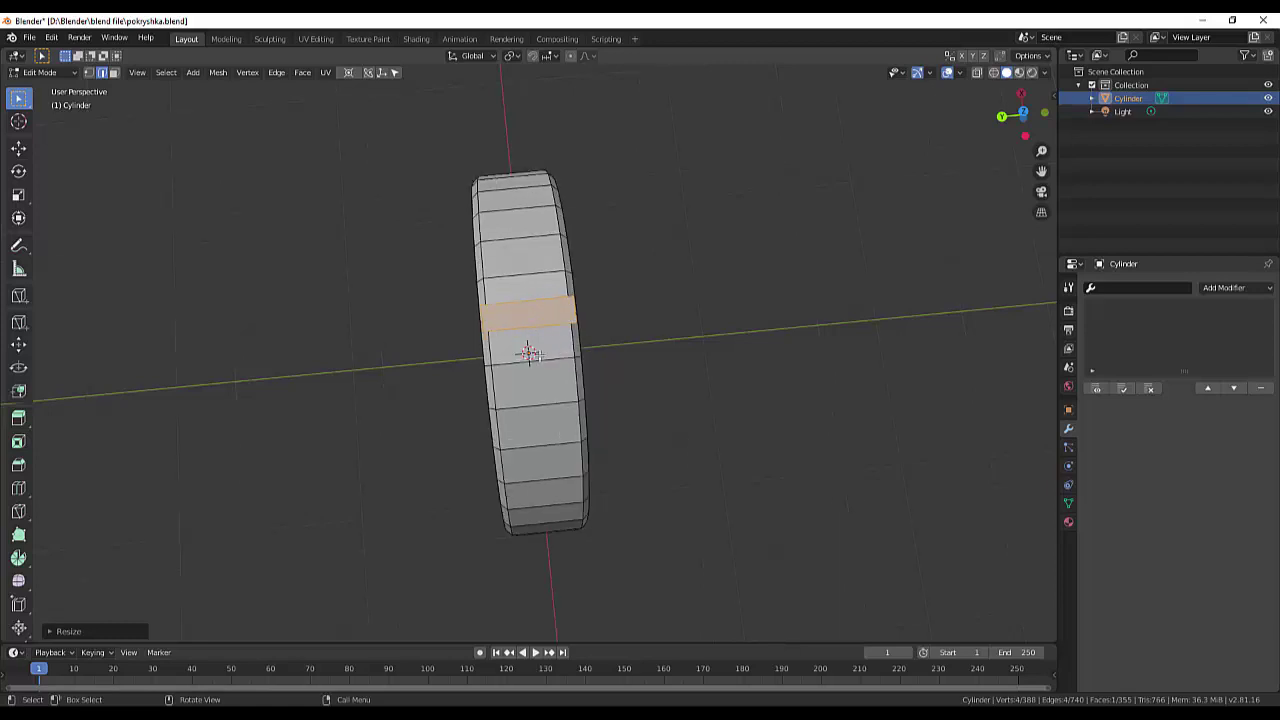
scroll(532, 354, up, 2)
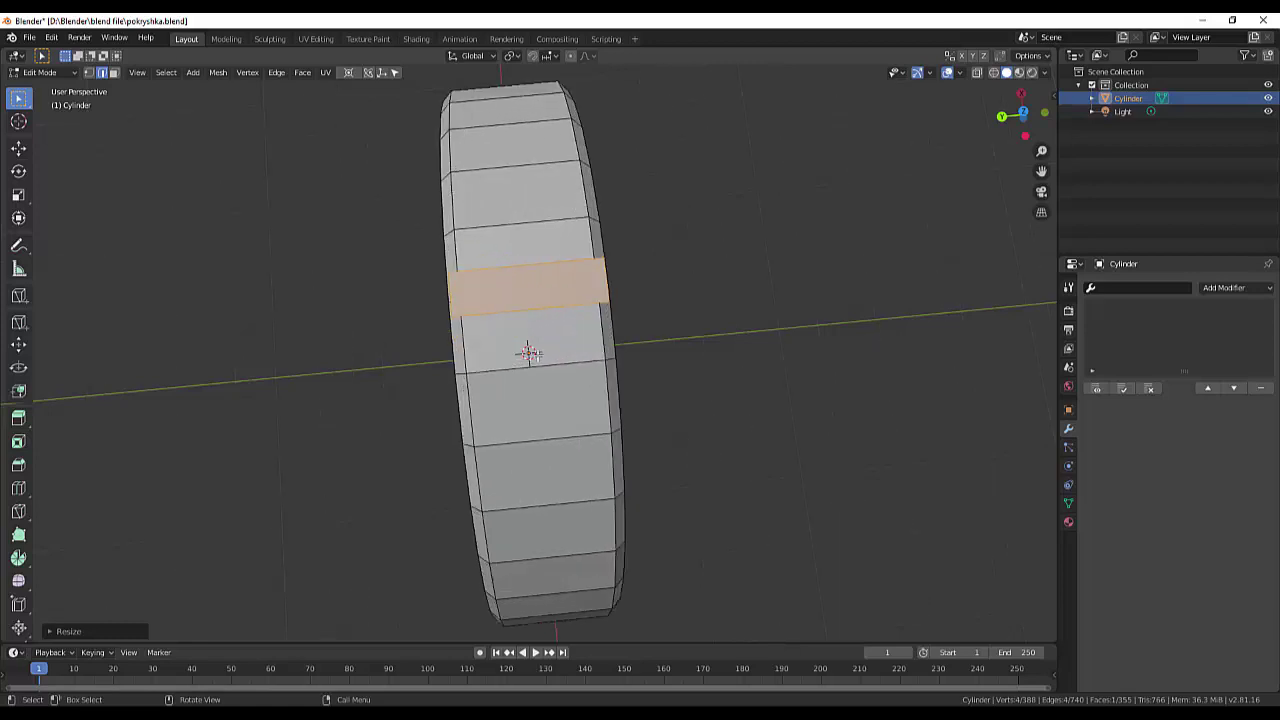
key(ctrl)
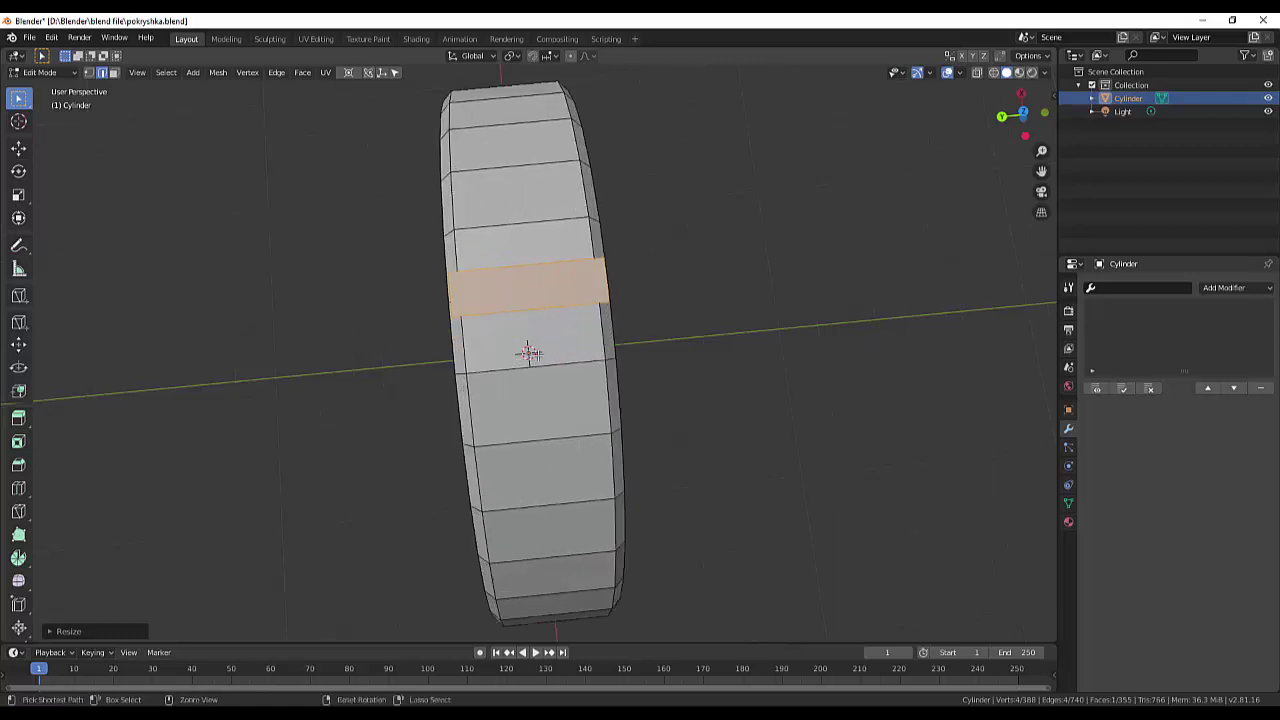
key(ctrl+r)
click(529, 353)
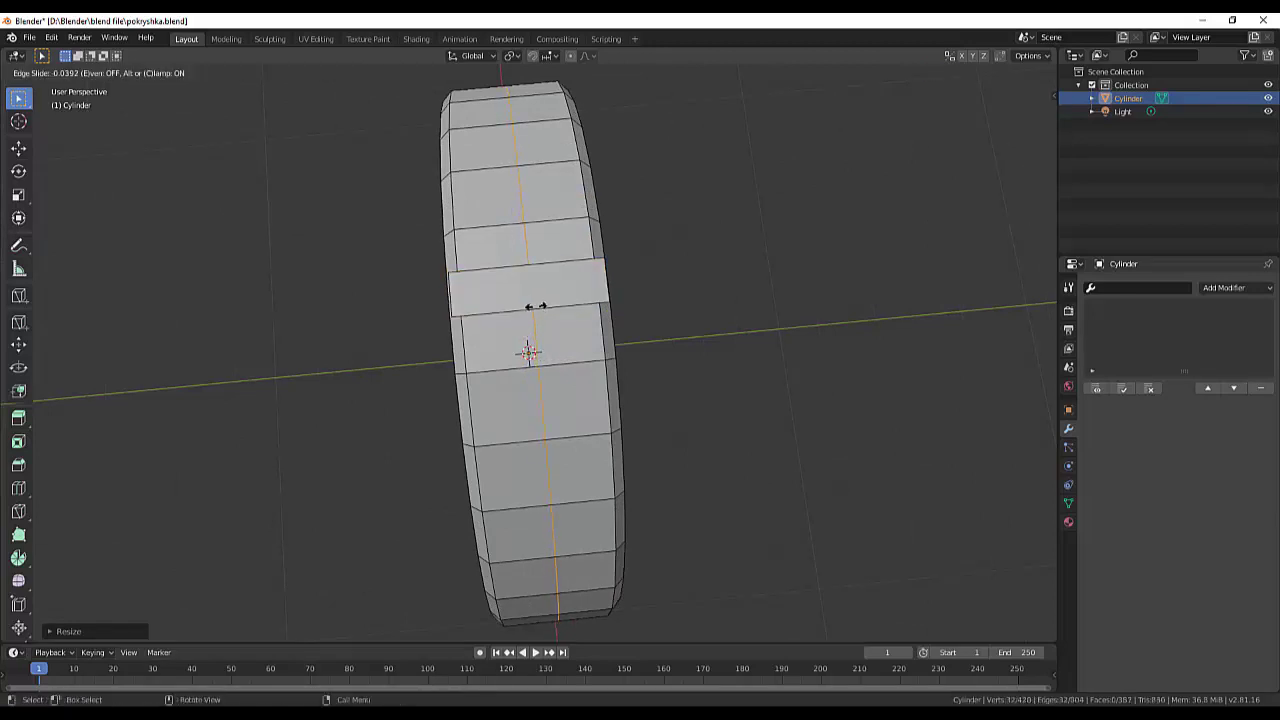
click(536, 306)
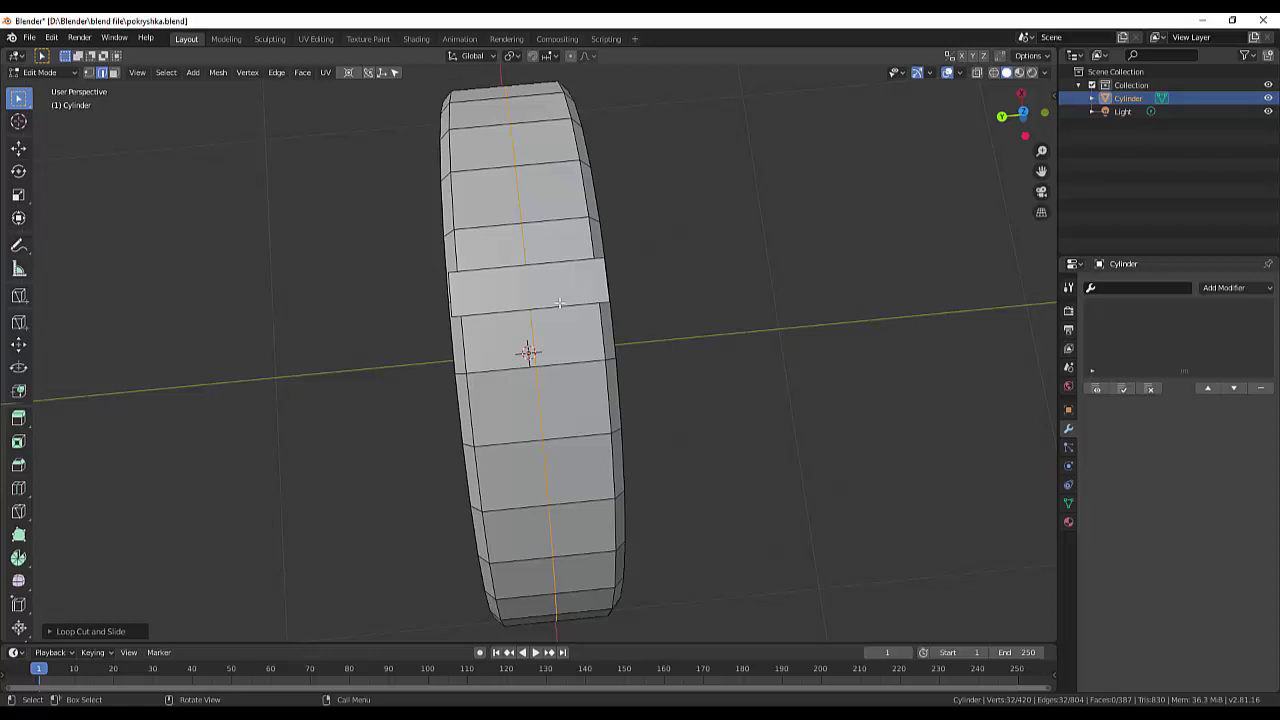
Undo the edge loop and the extra face from the mesh.
key(ctrl)
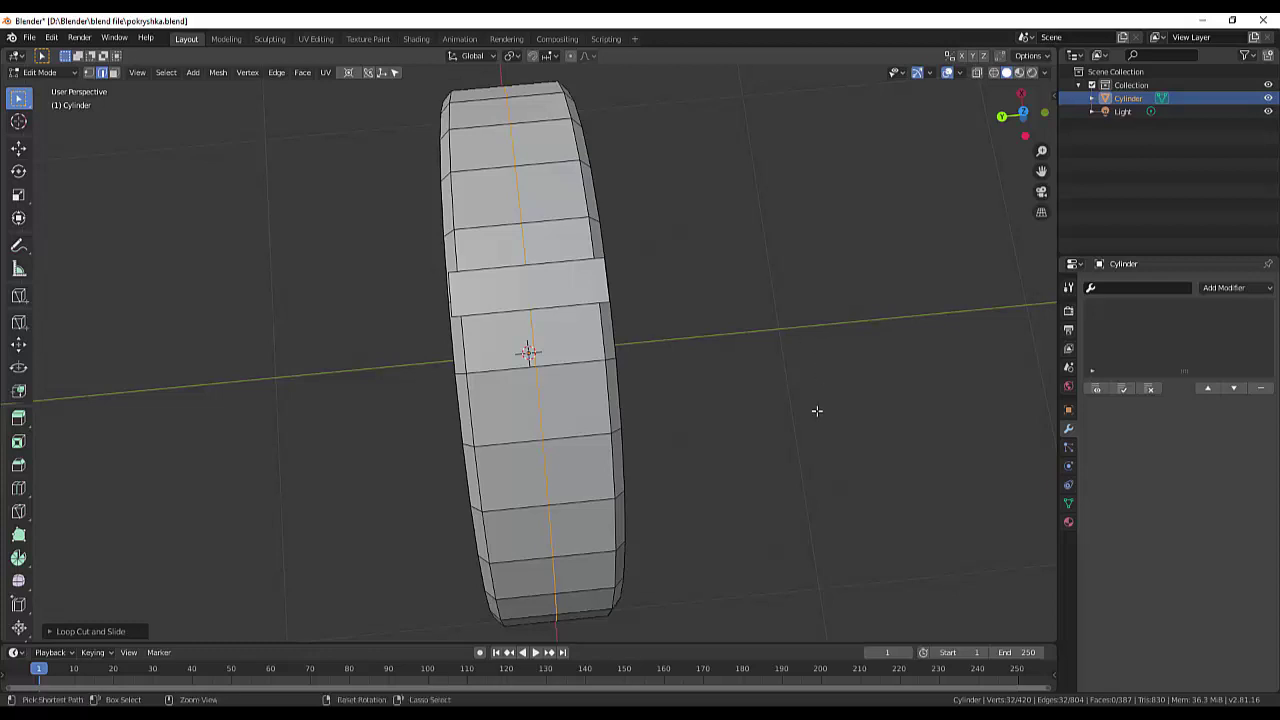
key(ctrl+x)
key(KP_Decimal)
key(Home)
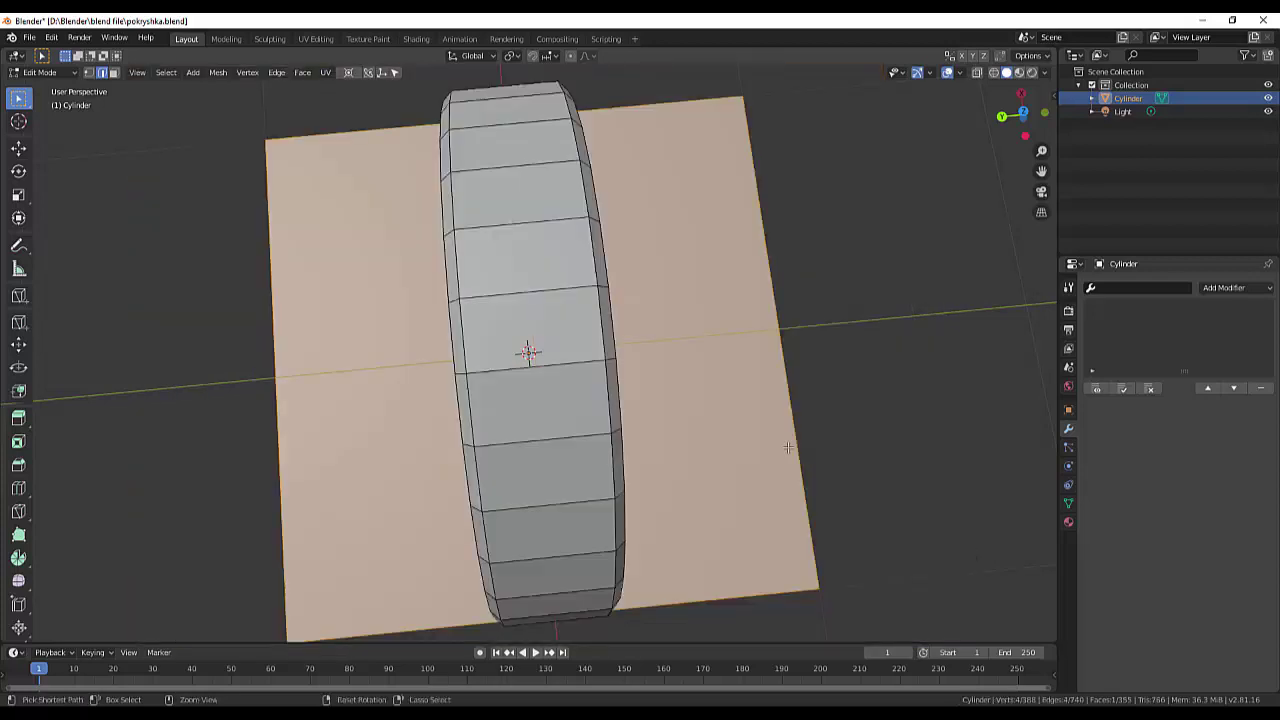
key(x)
click(788, 447)
click(40, 72)
Return to Object Mode, deselect the cylinder, add a Plane and enter its Edit Mode.
click(40, 89)
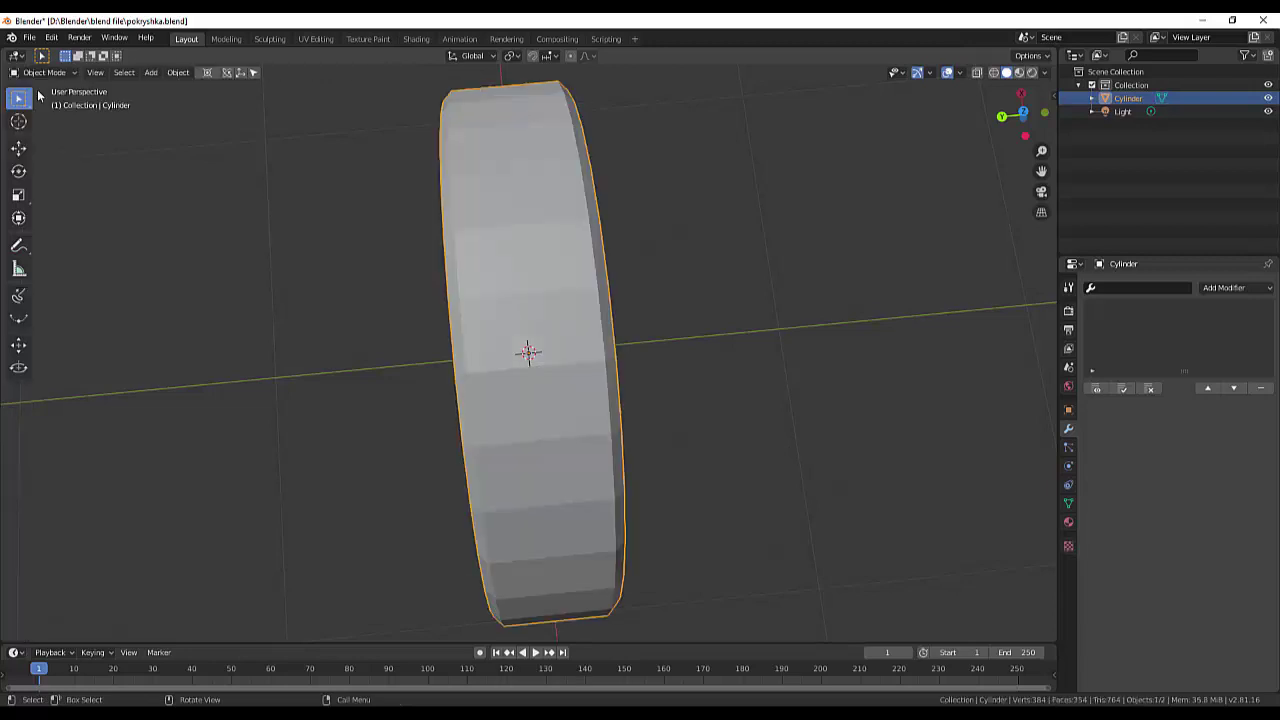
click(716, 338)
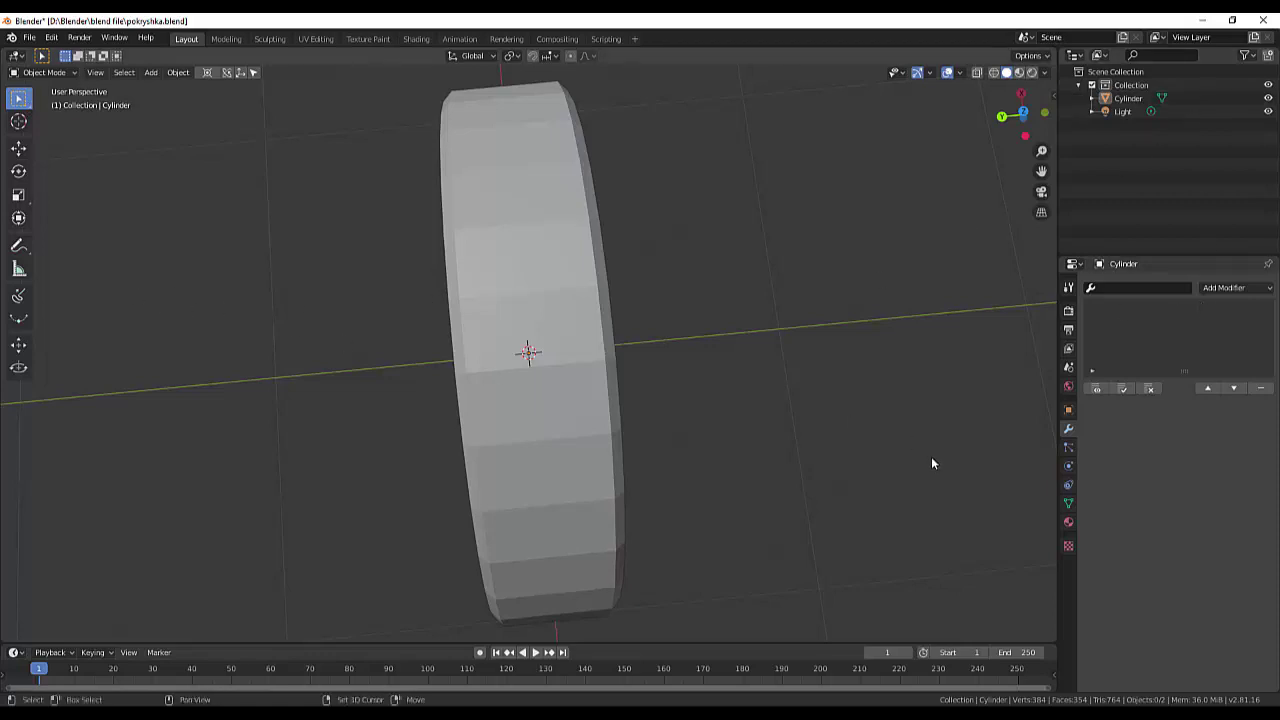
key(shift+a)
mouse_move(866, 447)
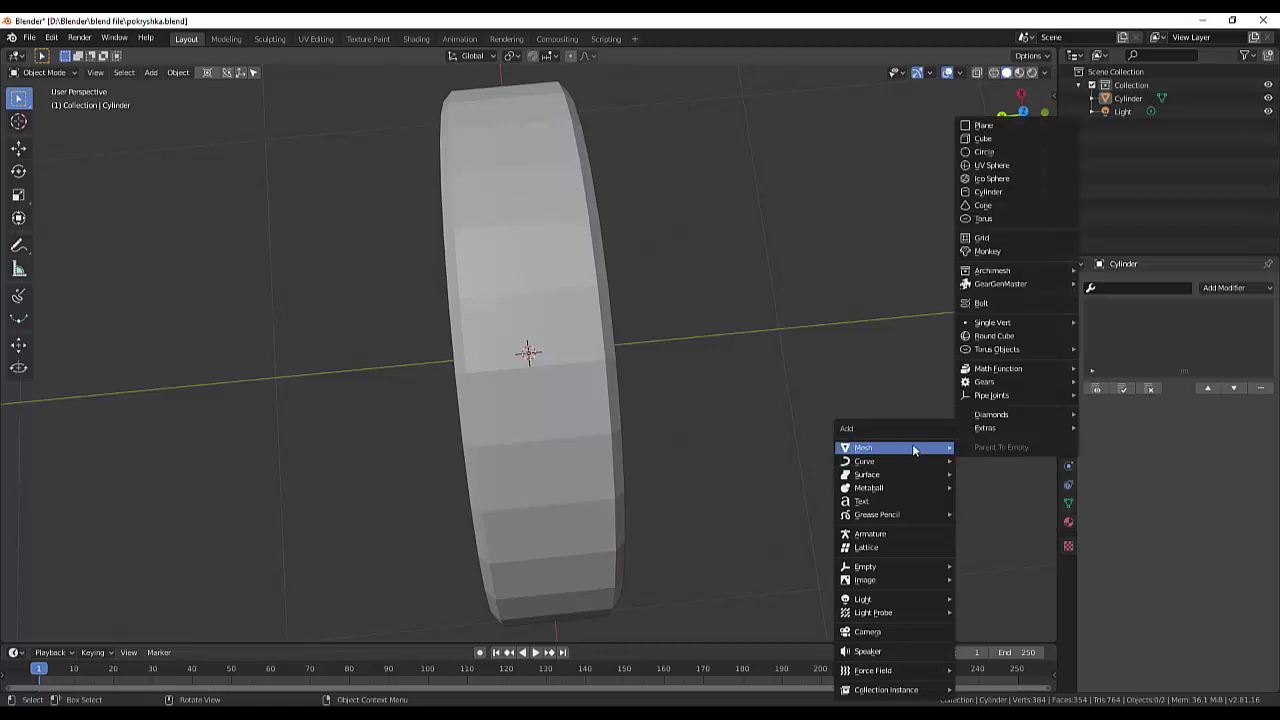
click(997, 125)
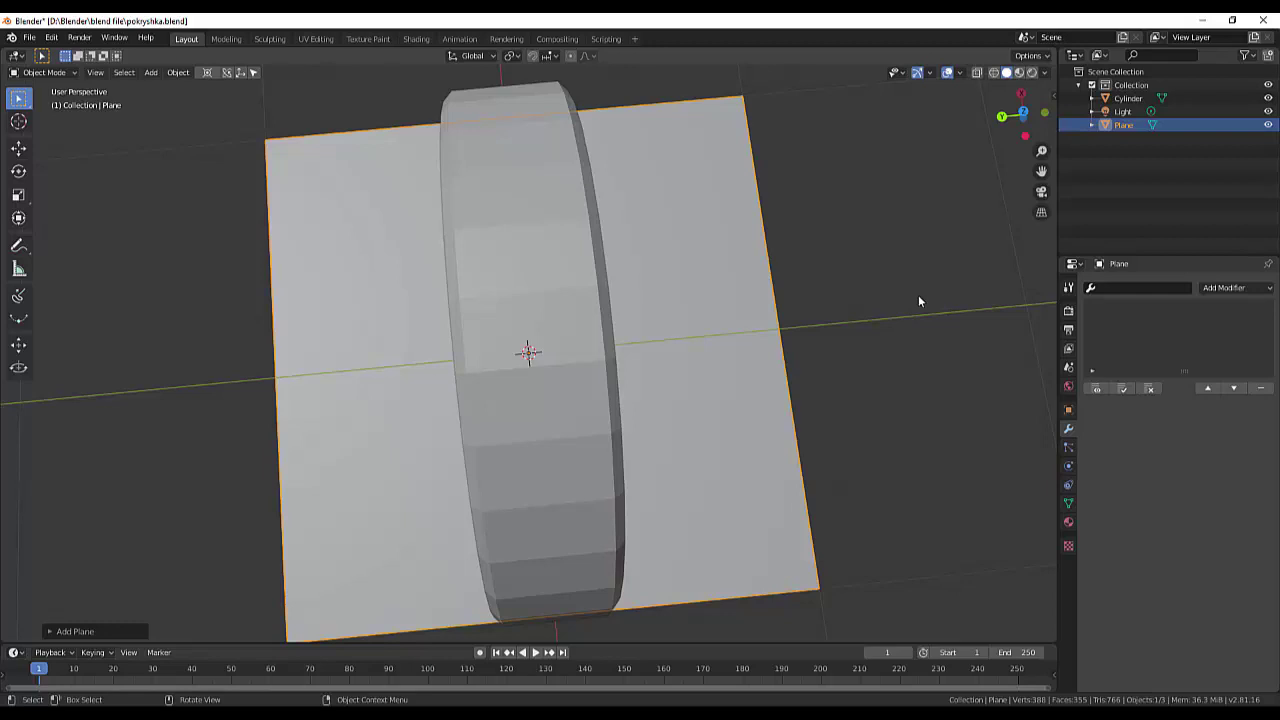
key(Tab)
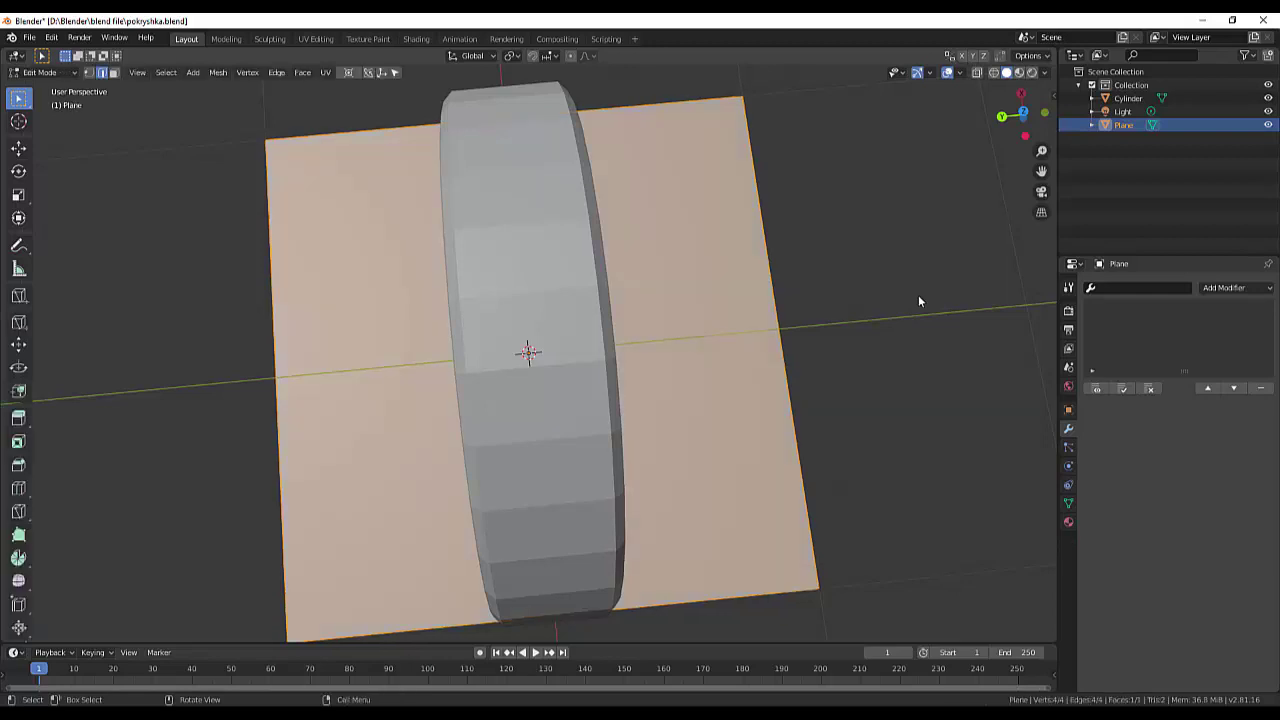
Move the plane up along Z, then from top view scale it to about 0.2.
middle_drag(918, 295, 906, 229)
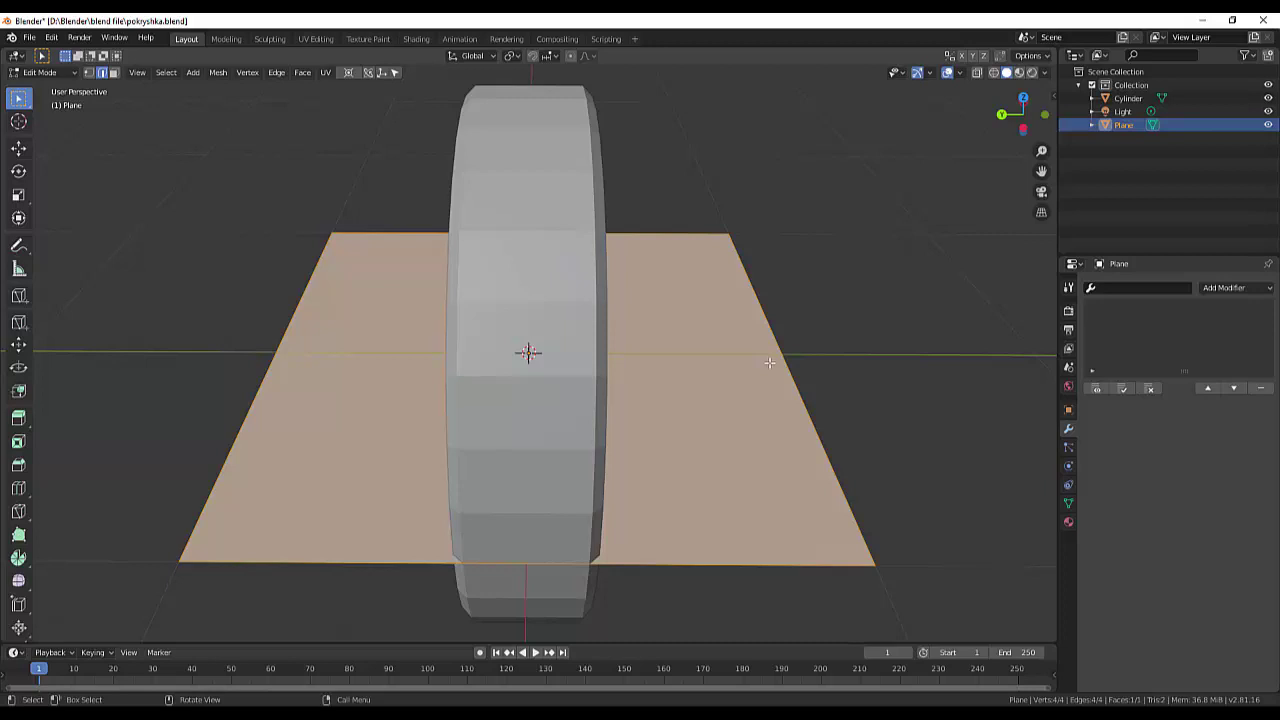
key(g)
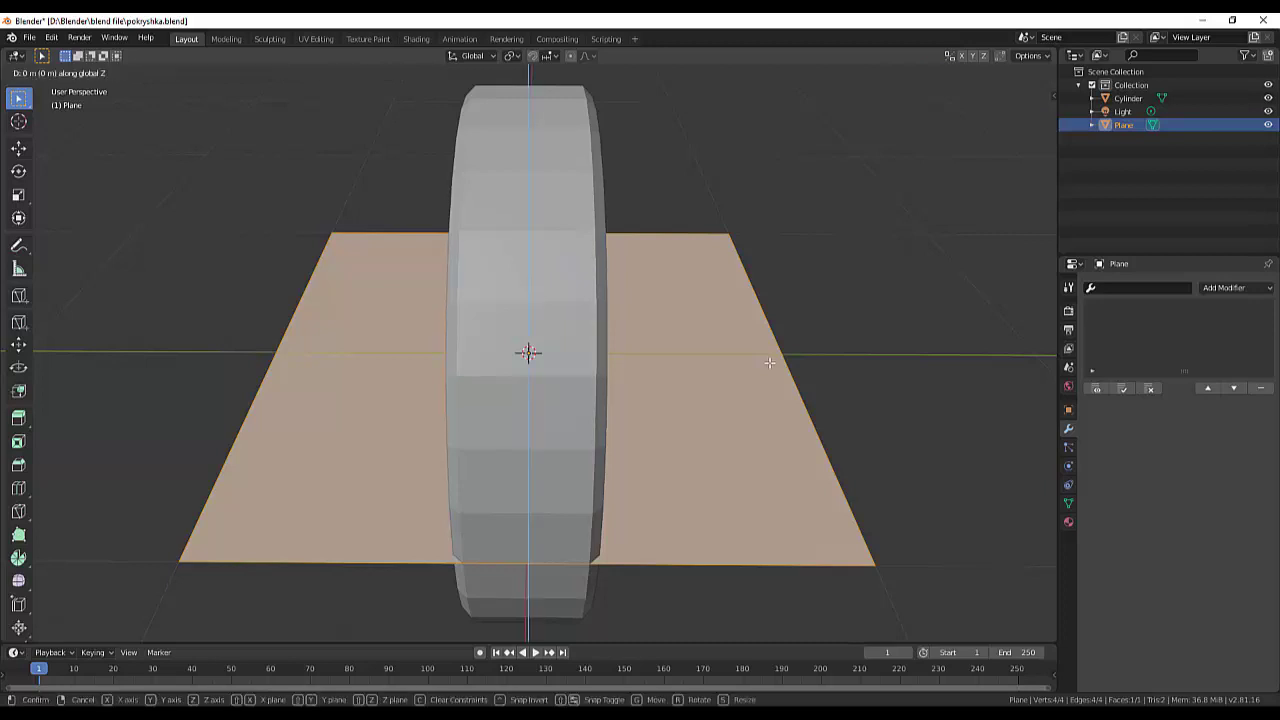
click(782, 76)
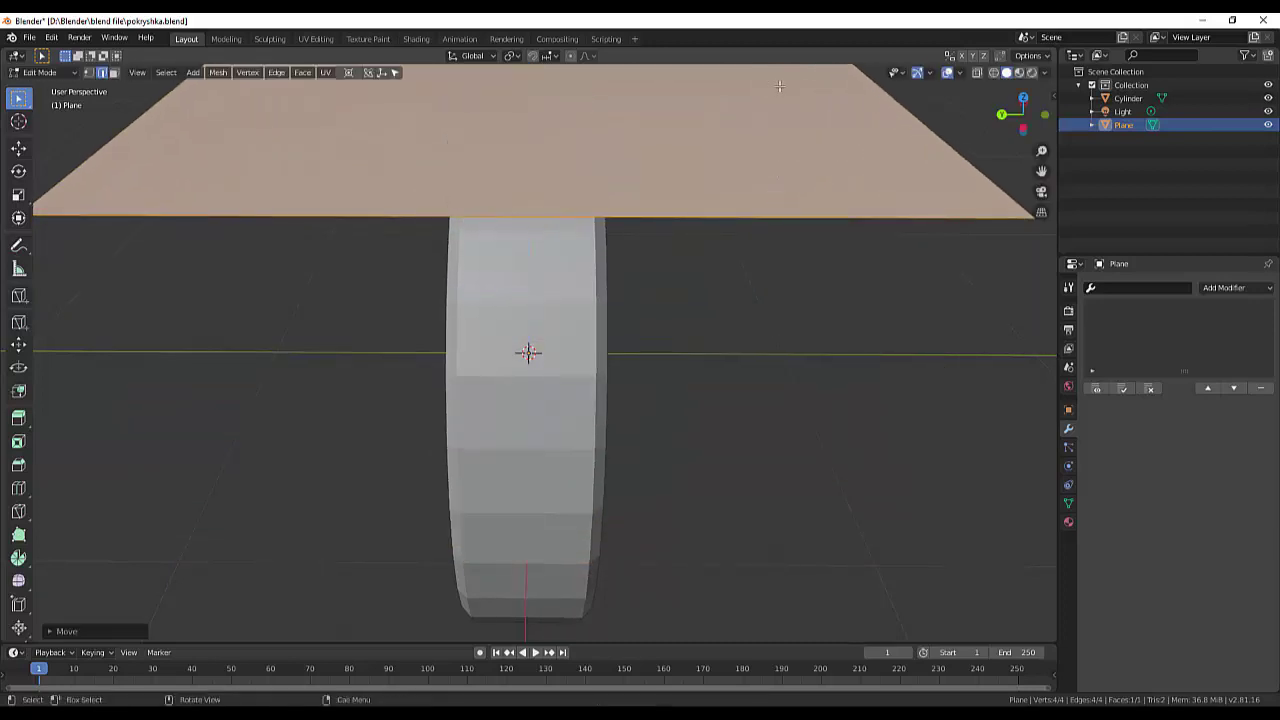
key(KP_7)
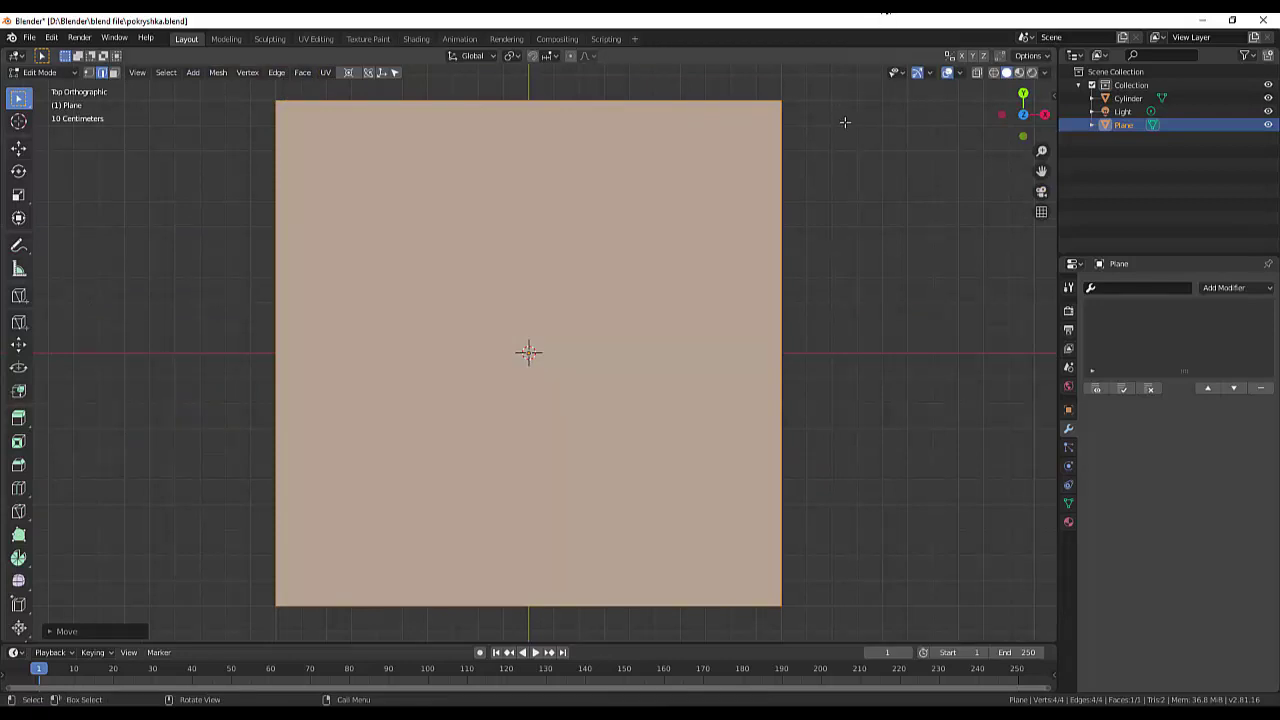
key(s)
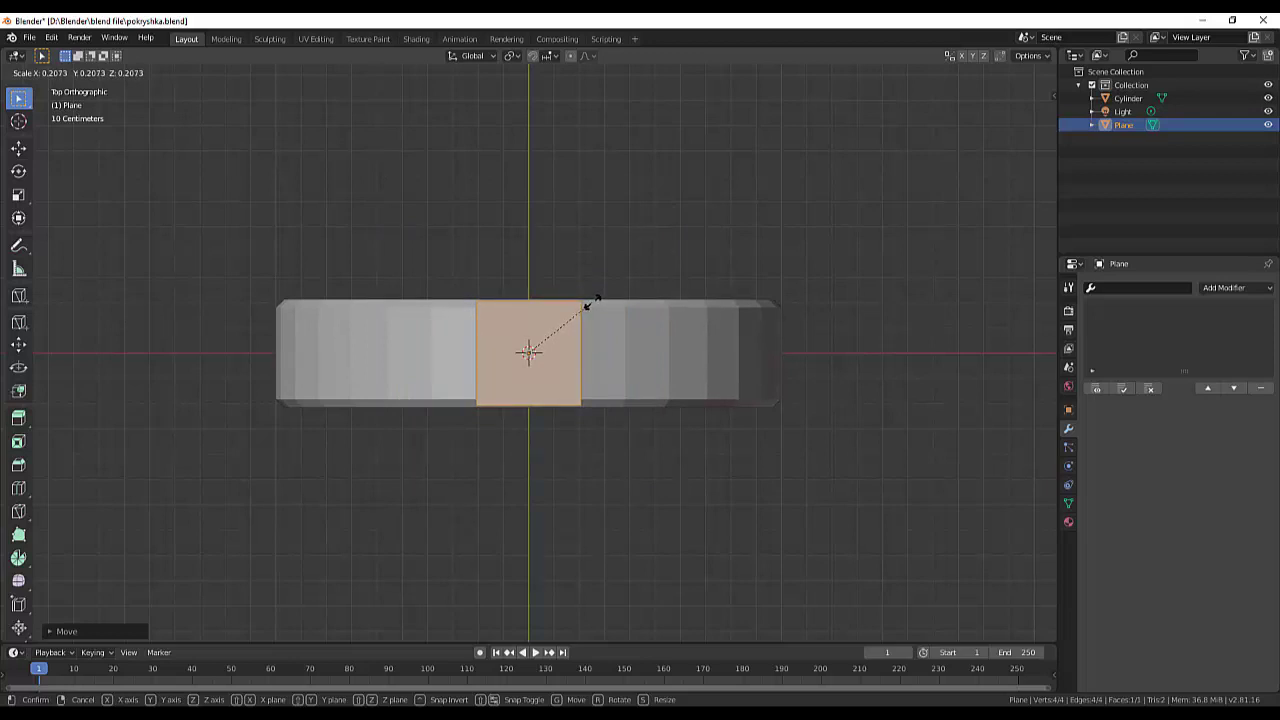
click(593, 300)
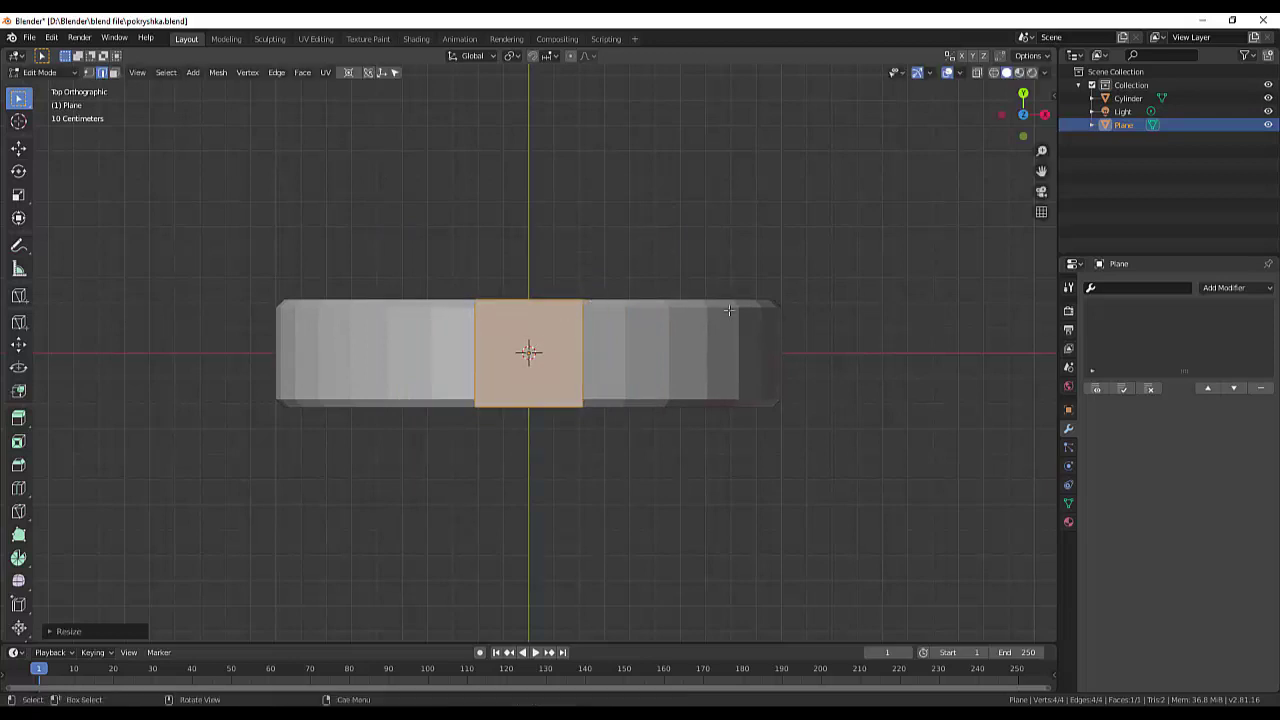
mouse_move(730, 310)
middle_down()
mouse_move(866, 283)
mouse_move(894, 307)
middle_up()
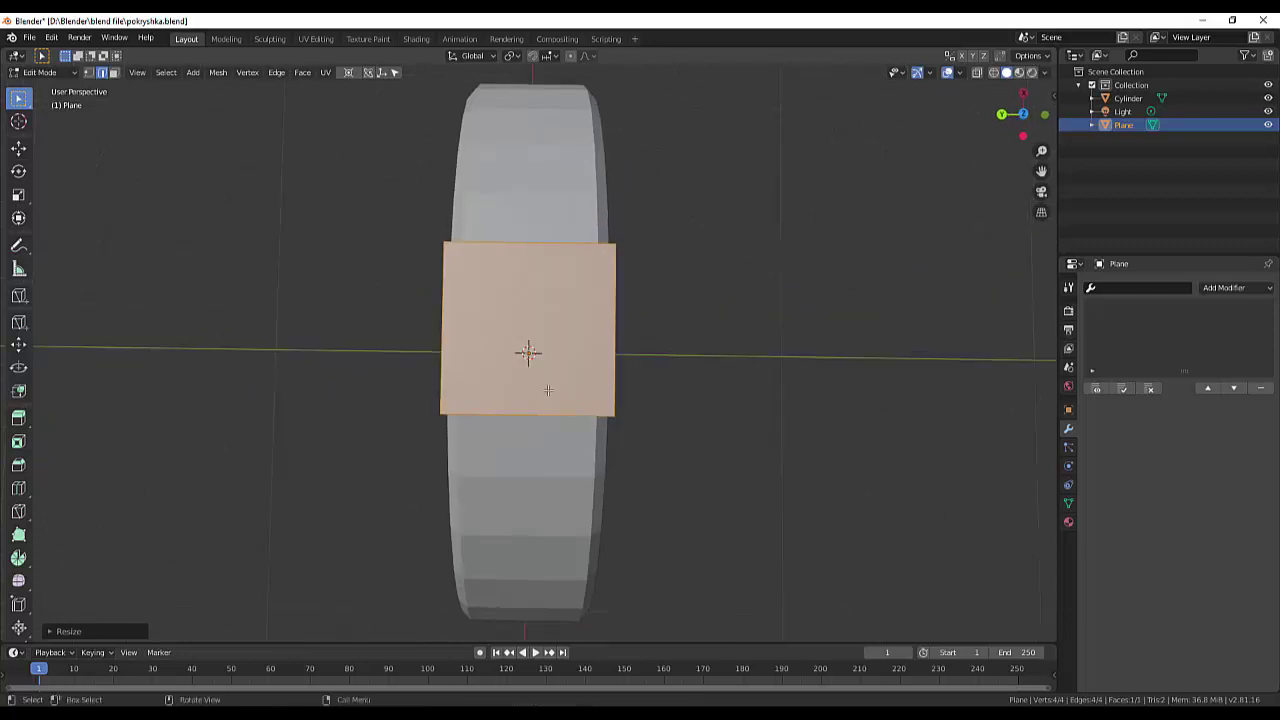
Add a centred loop cut across the small plane, then select its right edge.
key(ctrl+r)
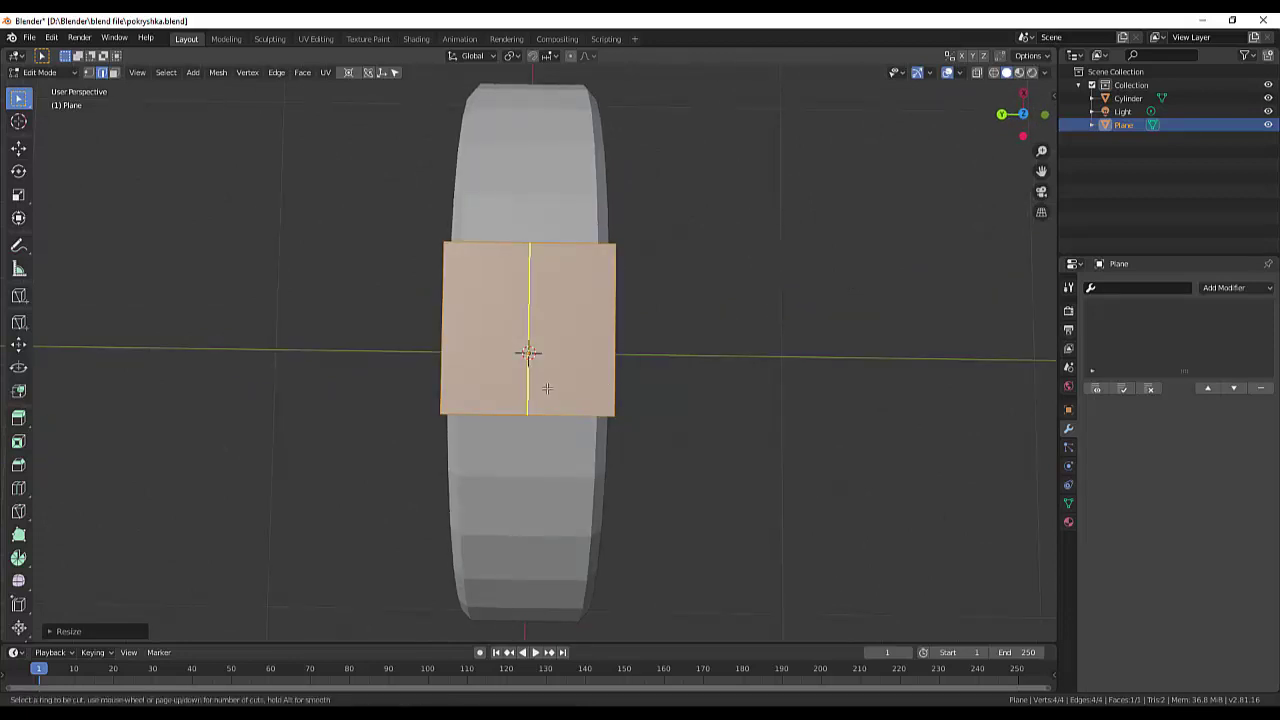
click(547, 388)
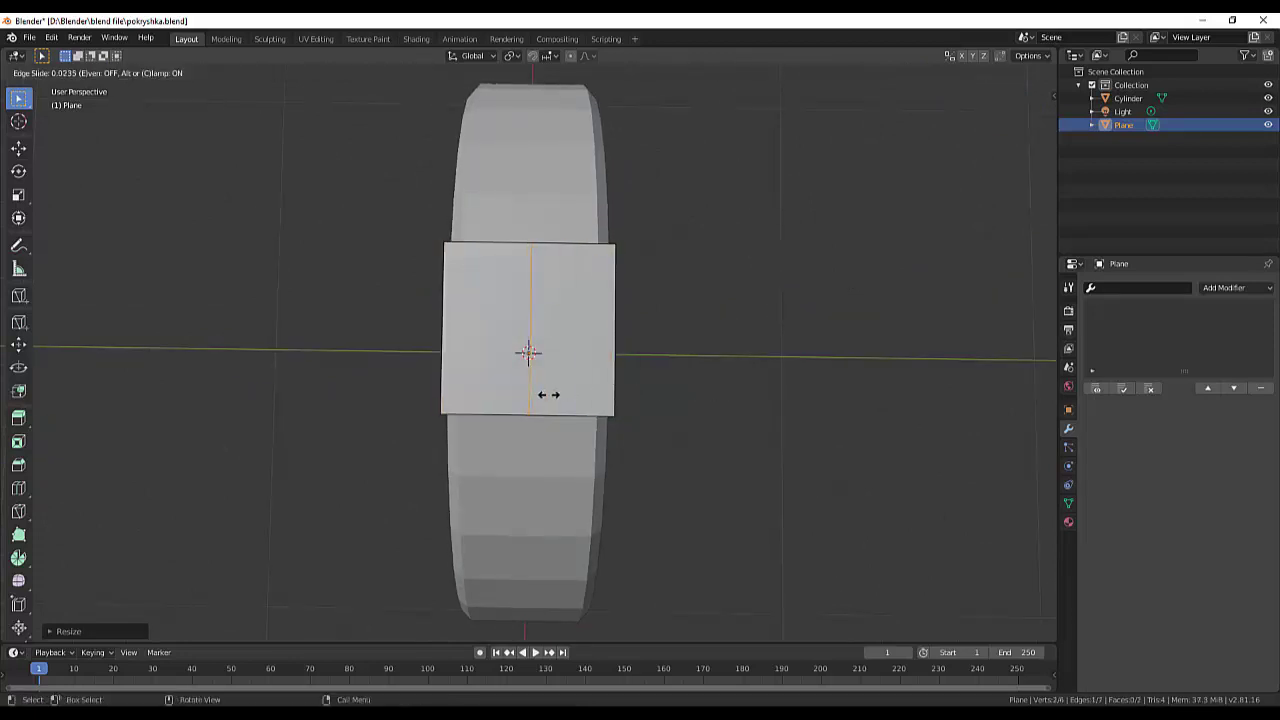
click(547, 394)
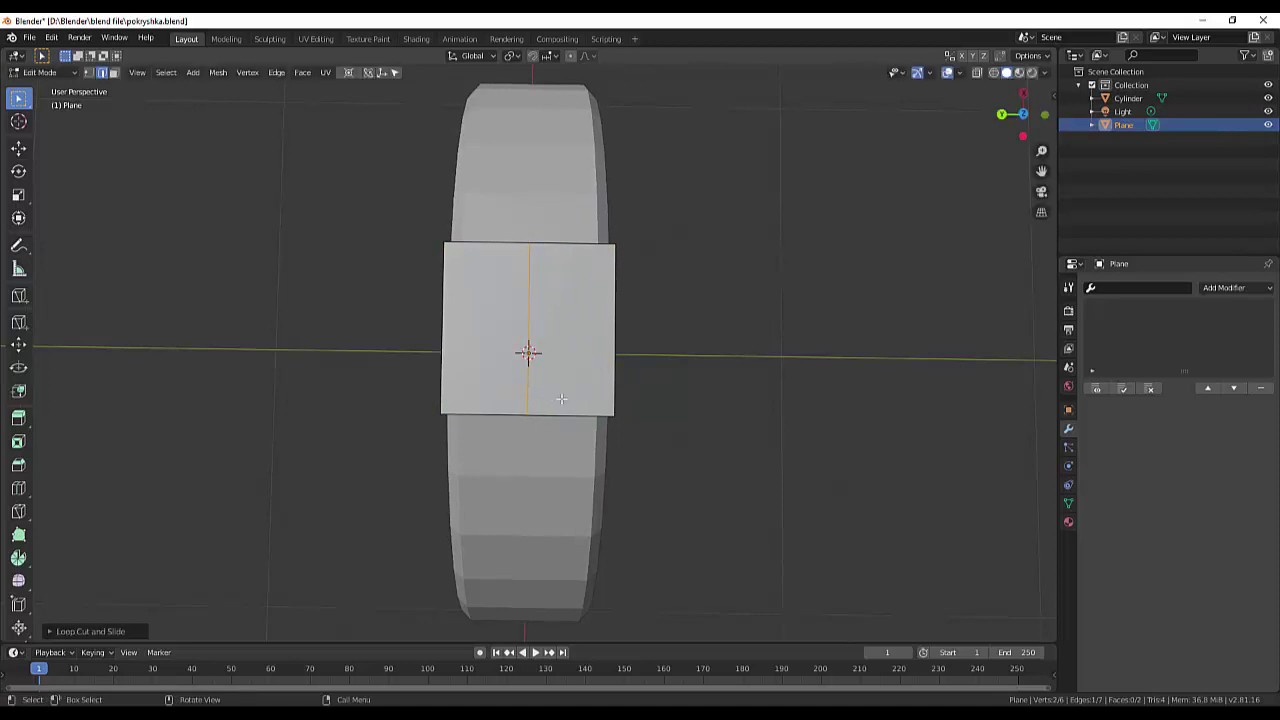
click(683, 423)
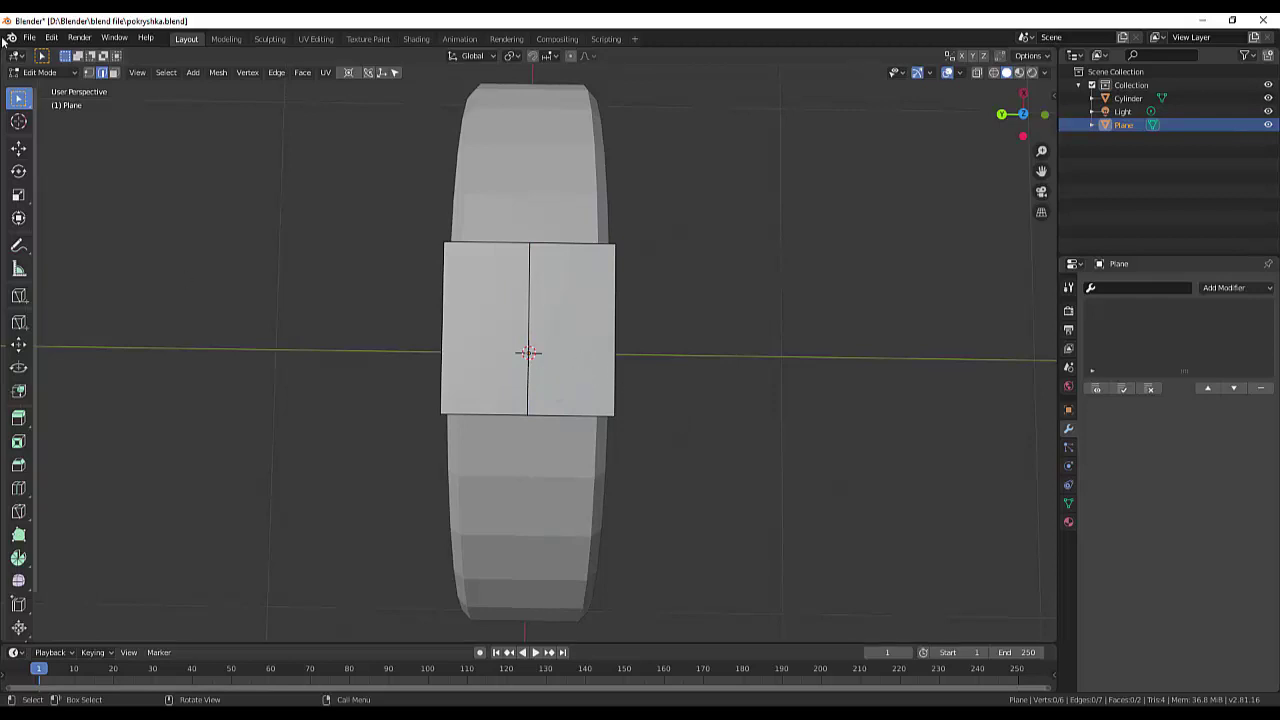
click(607, 337)
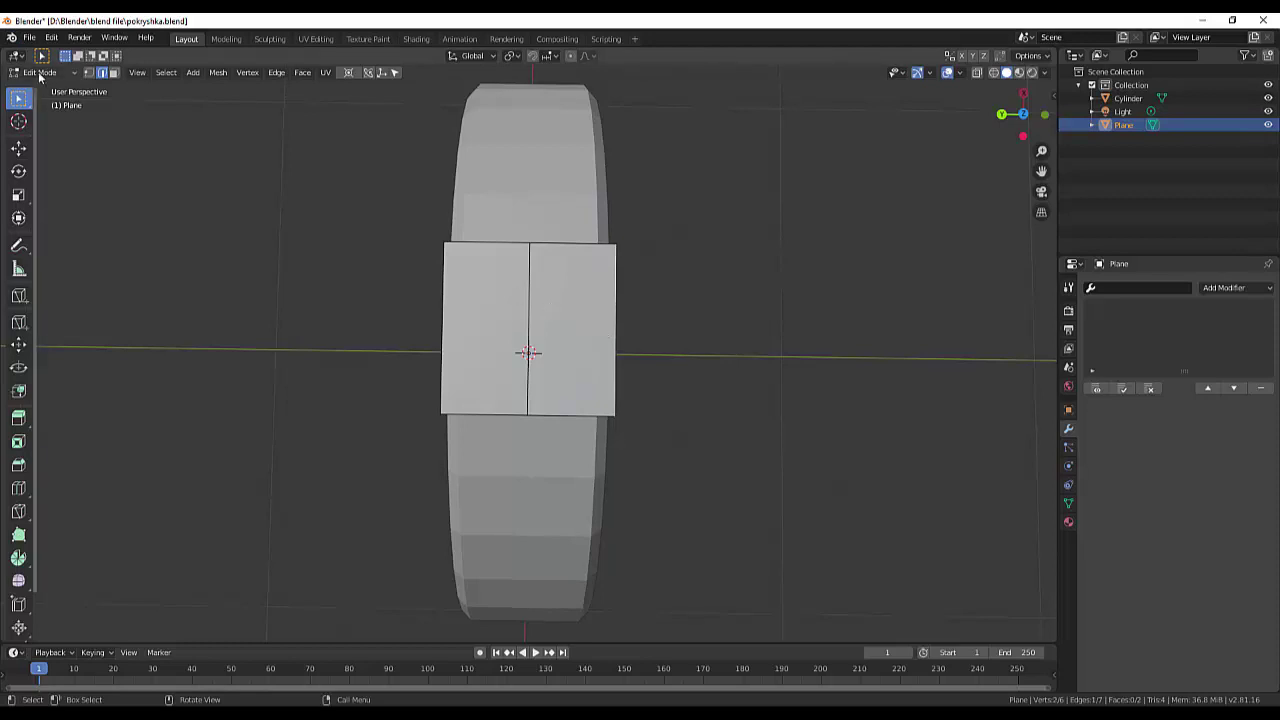
Scale the whole plane to about 0.24 along X into a thin strip, then pick one edge.
key(a)
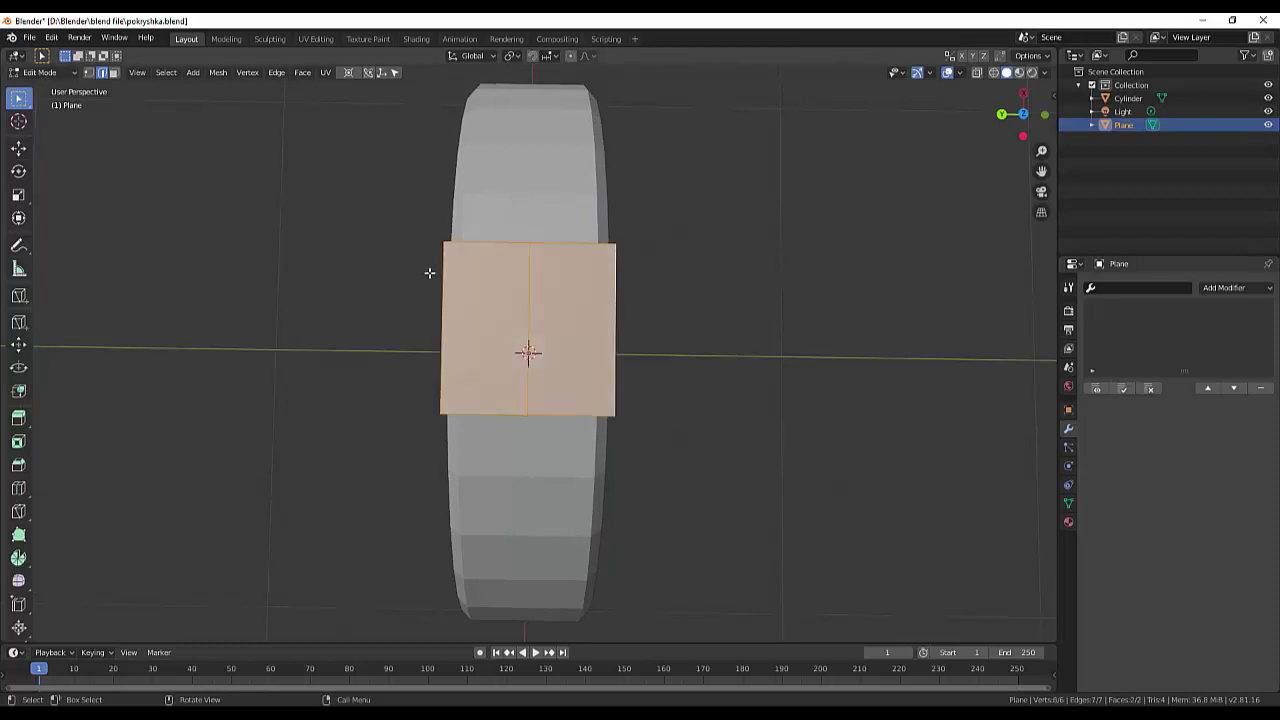
key(s)
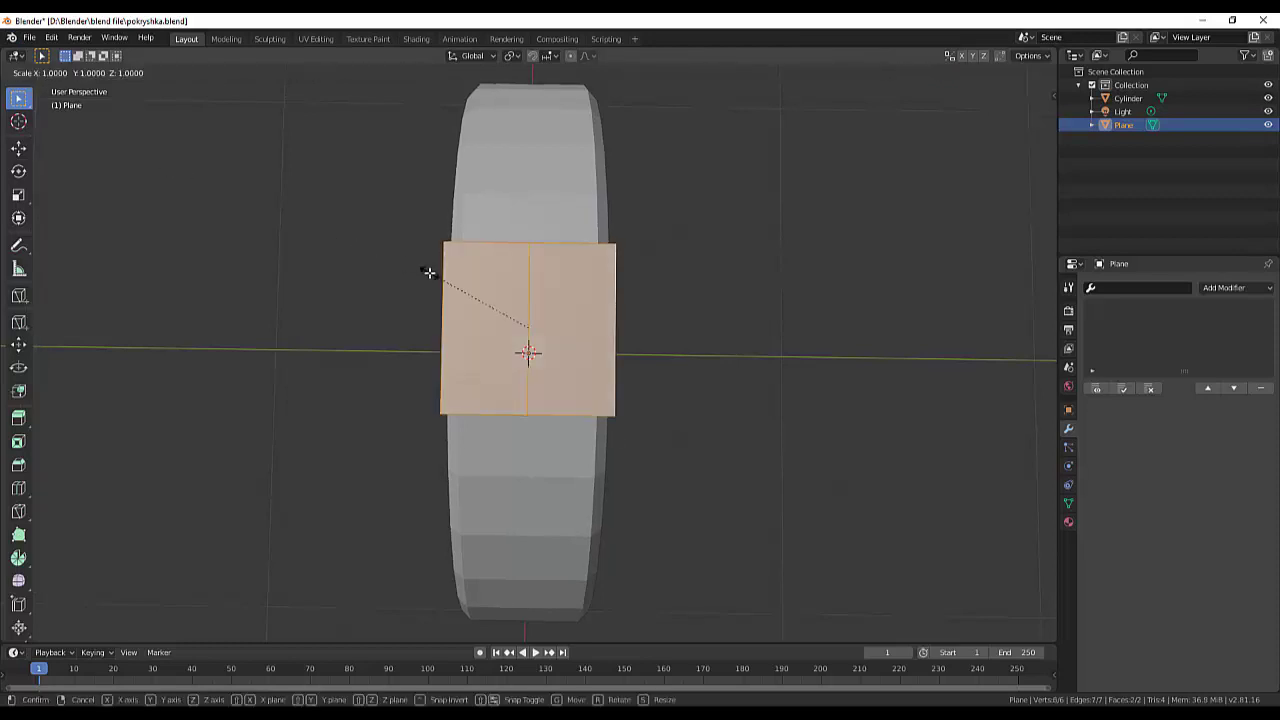
key(x)
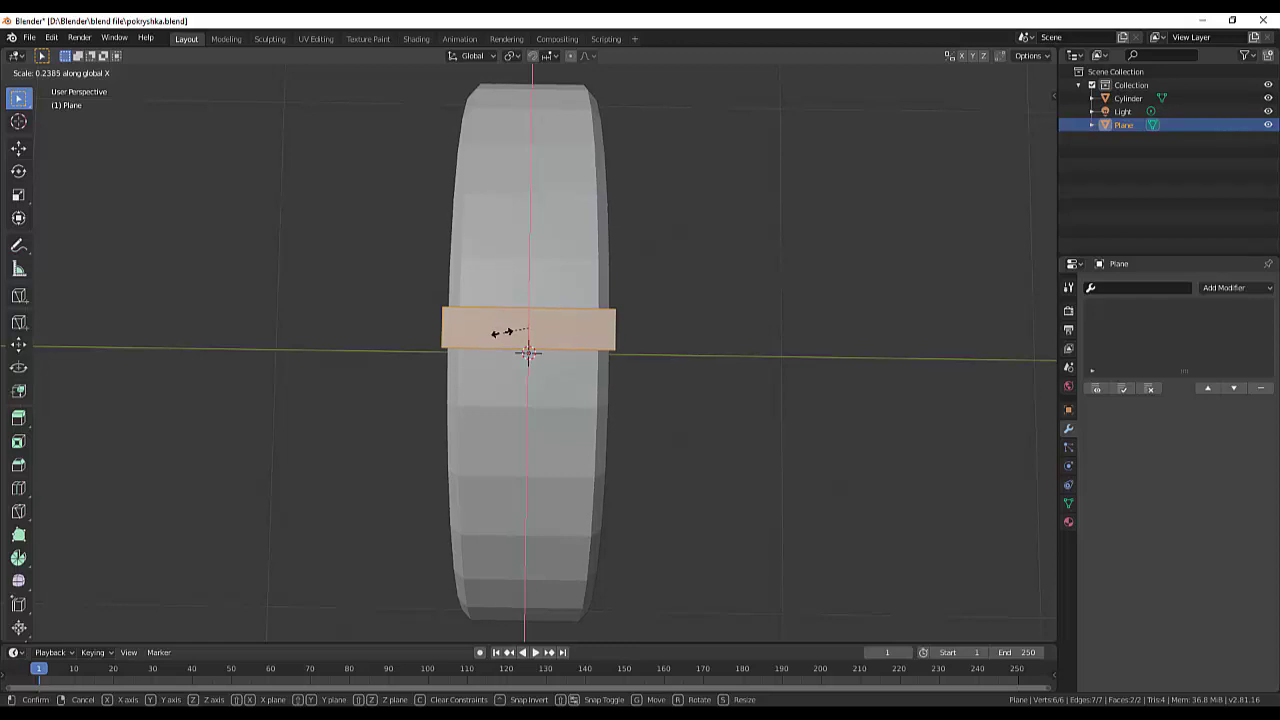
click(497, 333)
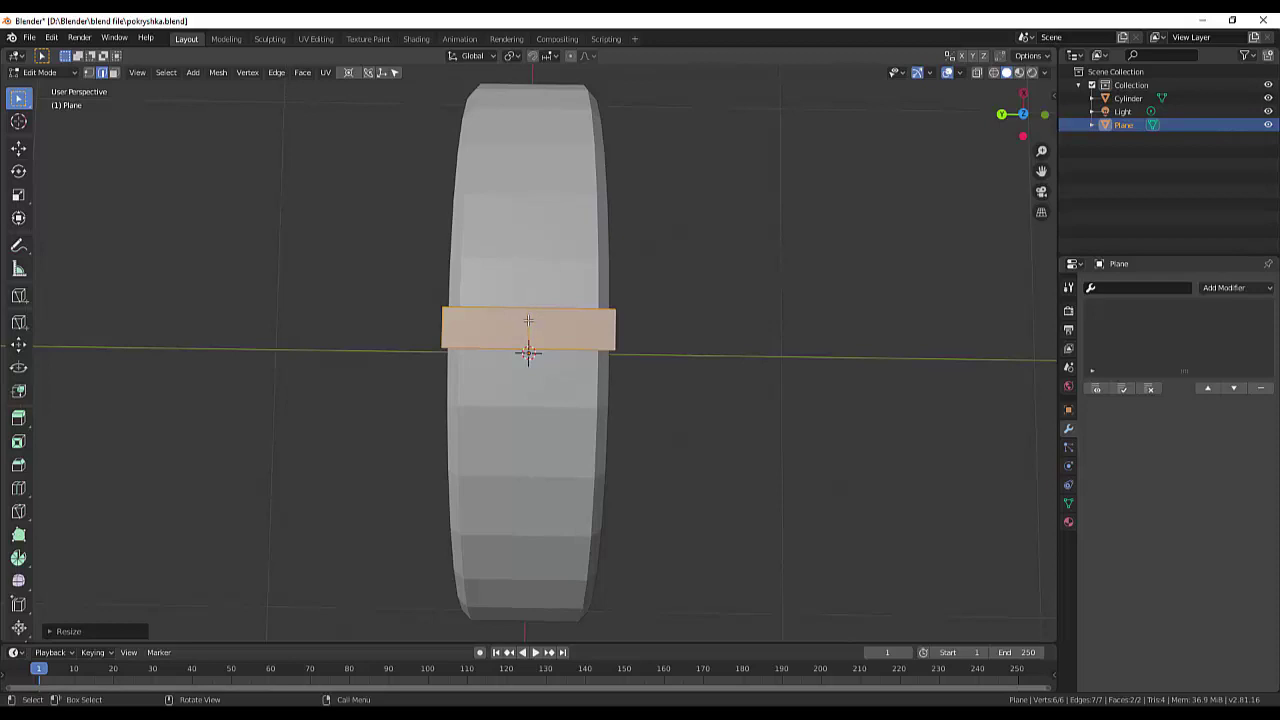
click(528, 320)
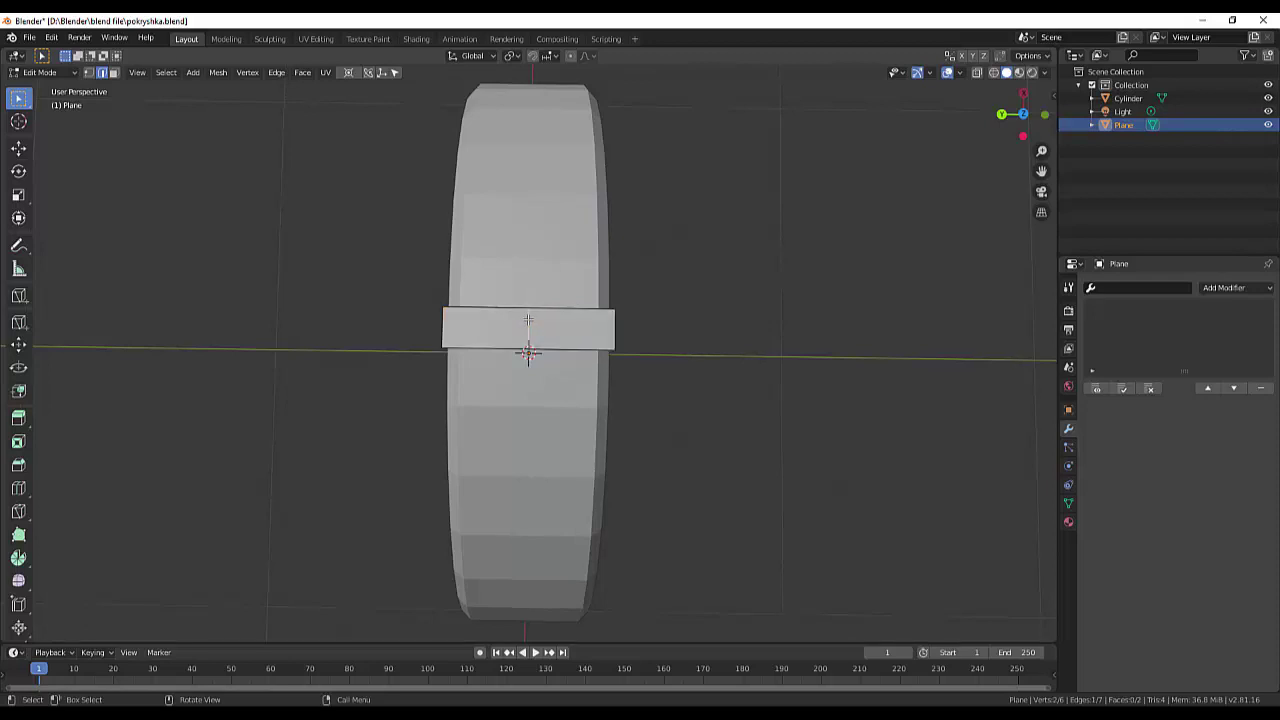
Move the chosen edge along X to bend the strip into a chevron.
key(g)
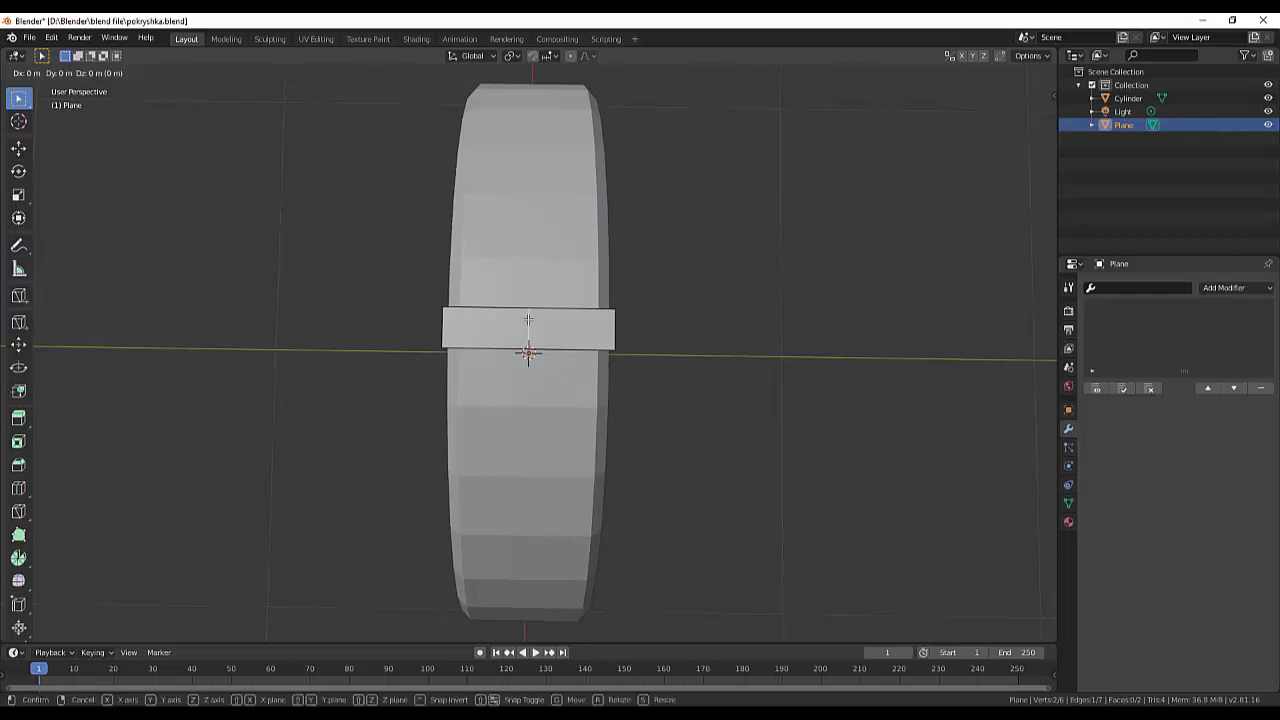
key(x)
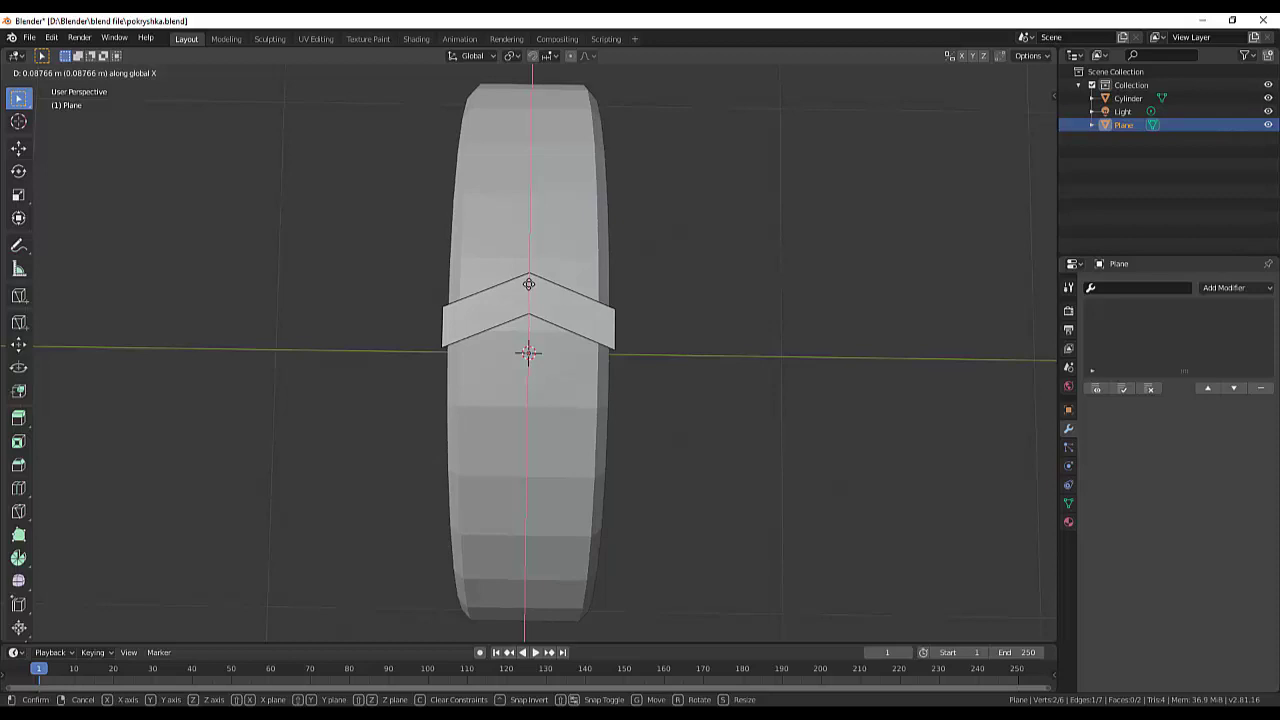
click(528, 284)
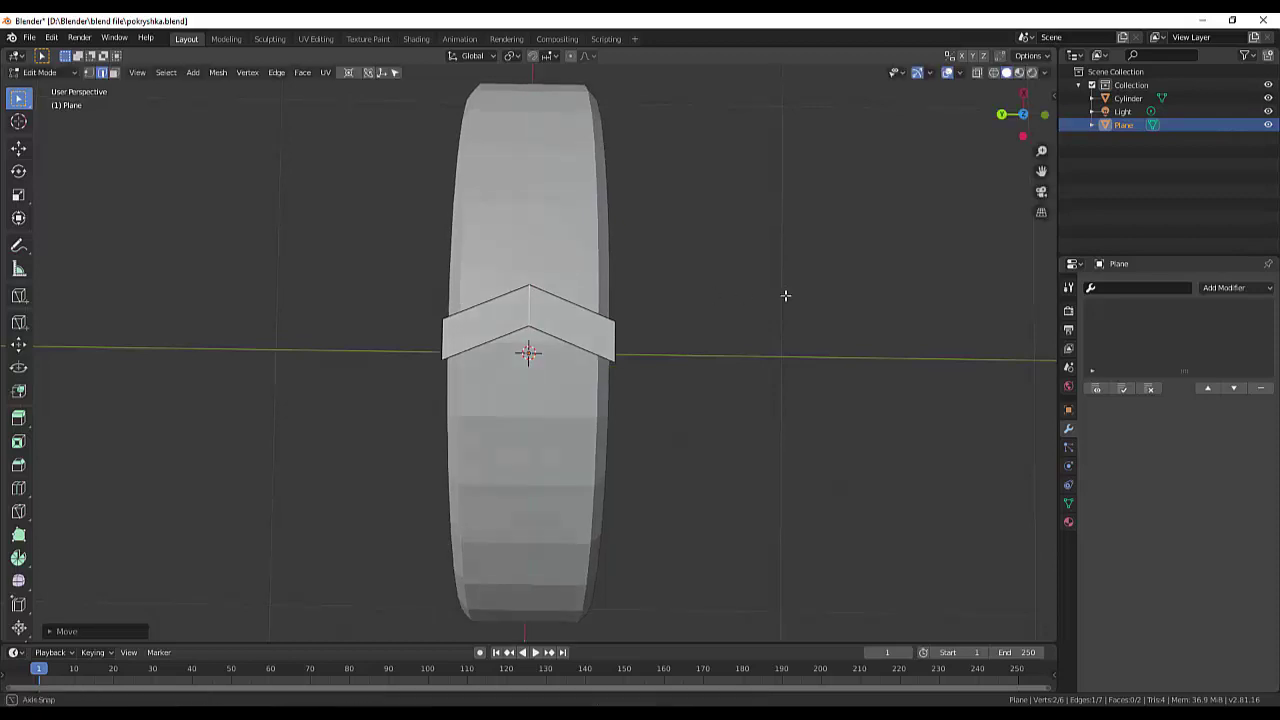
mouse_move(786, 291)
middle_down()
mouse_move(677, 242)
mouse_move(551, 266)
mouse_move(578, 148)
middle_up()
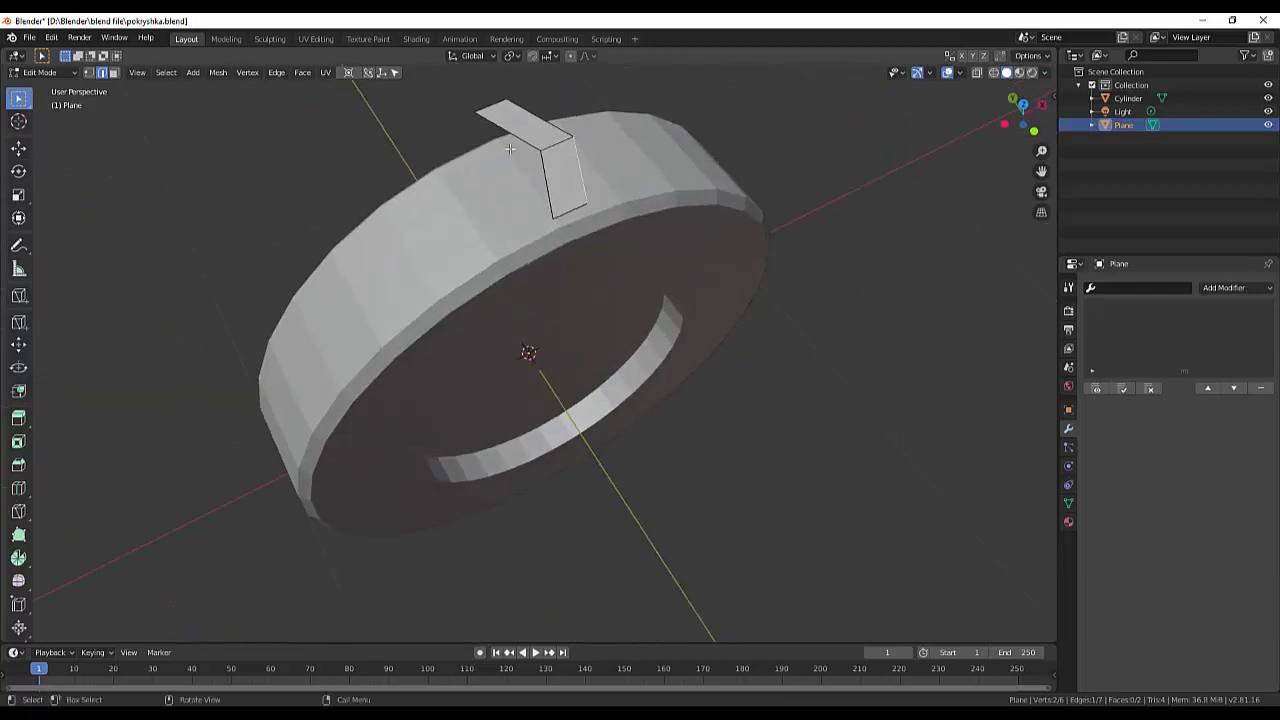
Extrude both chevron faces about 0.08 m along their local Z into a block.
click(114, 72)
click(561, 180)
shift+click(515, 122)
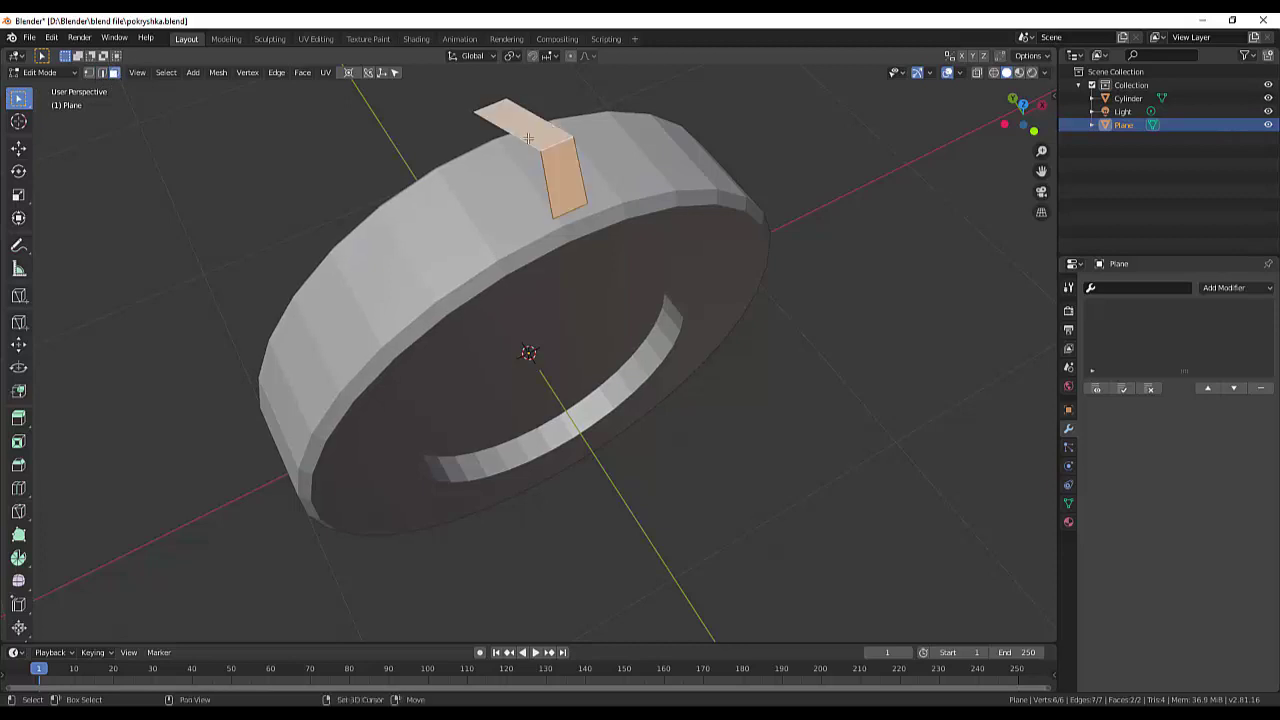
mouse_move(742, 242)
middle_down()
mouse_move(769, 189)
mouse_move(794, 226)
mouse_move(779, 242)
mouse_move(749, 237)
middle_up()
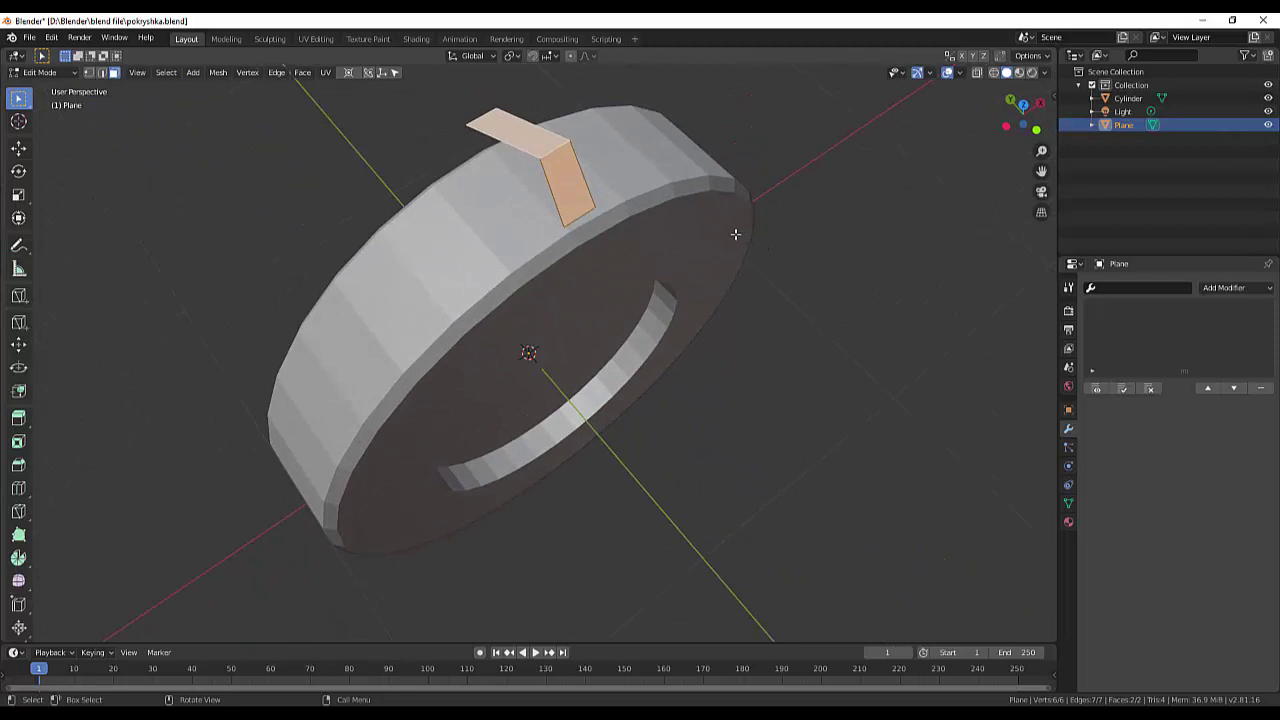
key(e)
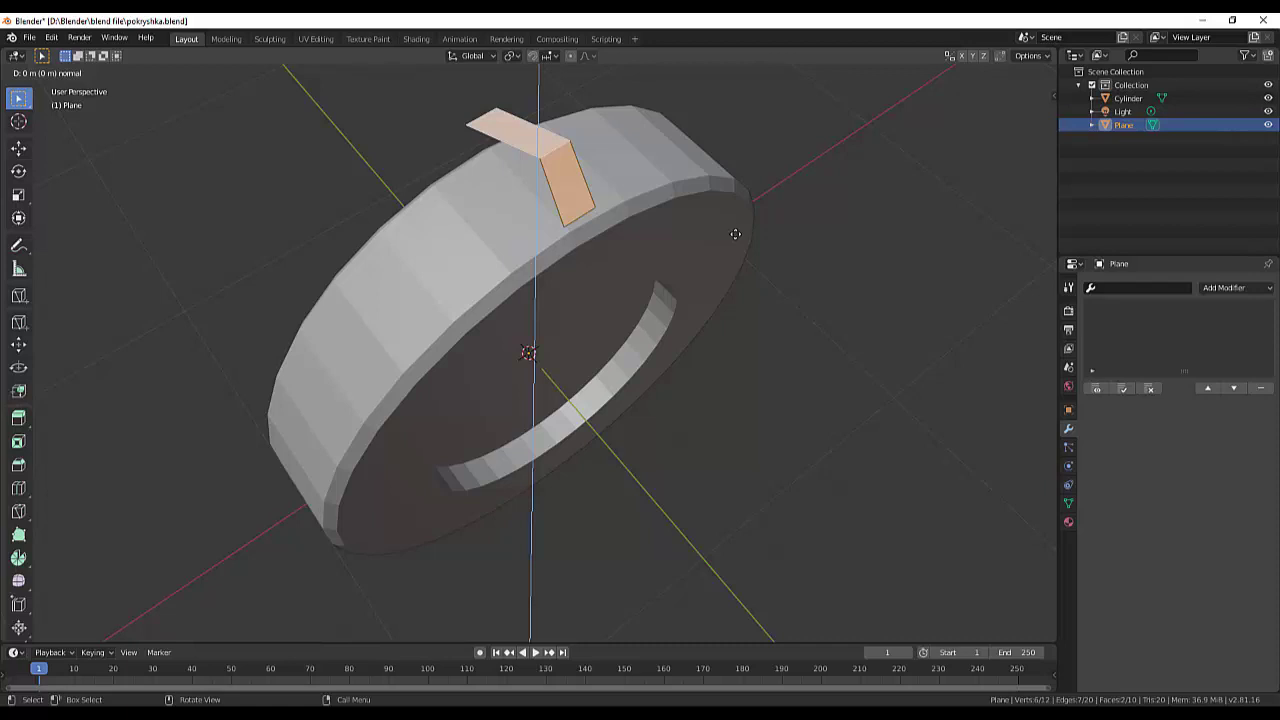
key(z)
key(z)
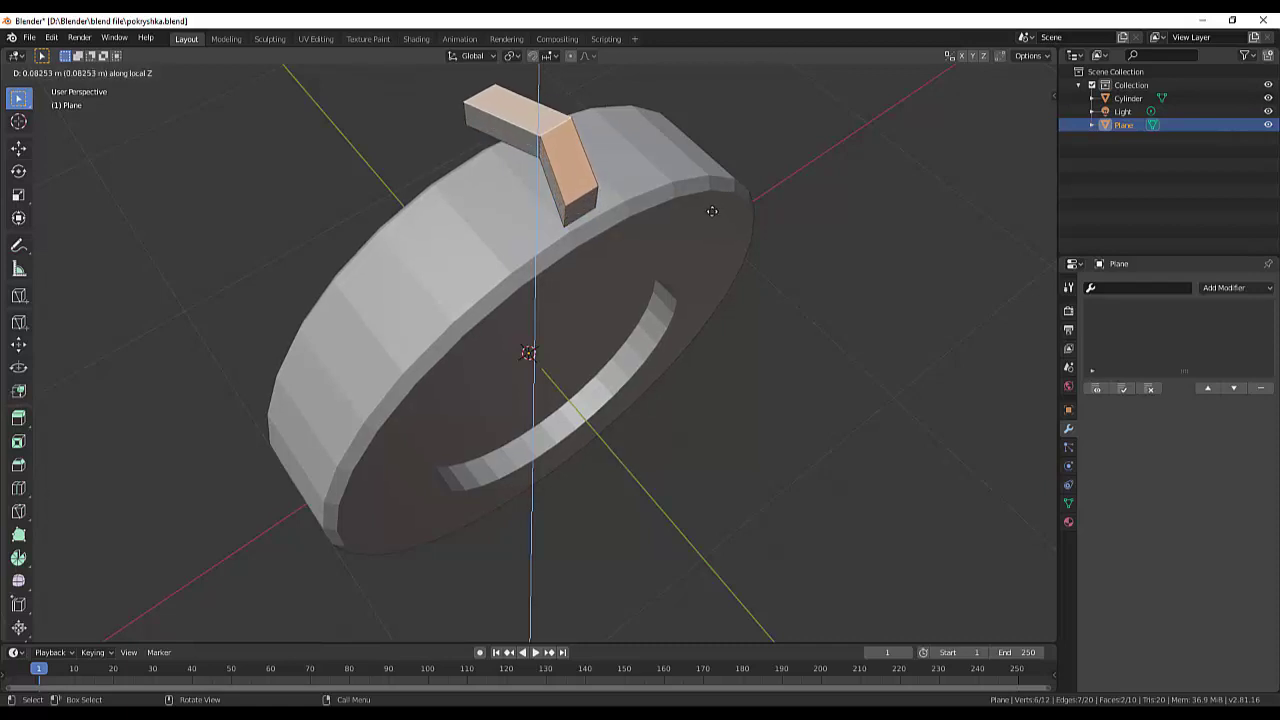
click(711, 206)
mouse_move(709, 209)
middle_down()
mouse_move(820, 127)
mouse_move(806, 124)
middle_up()
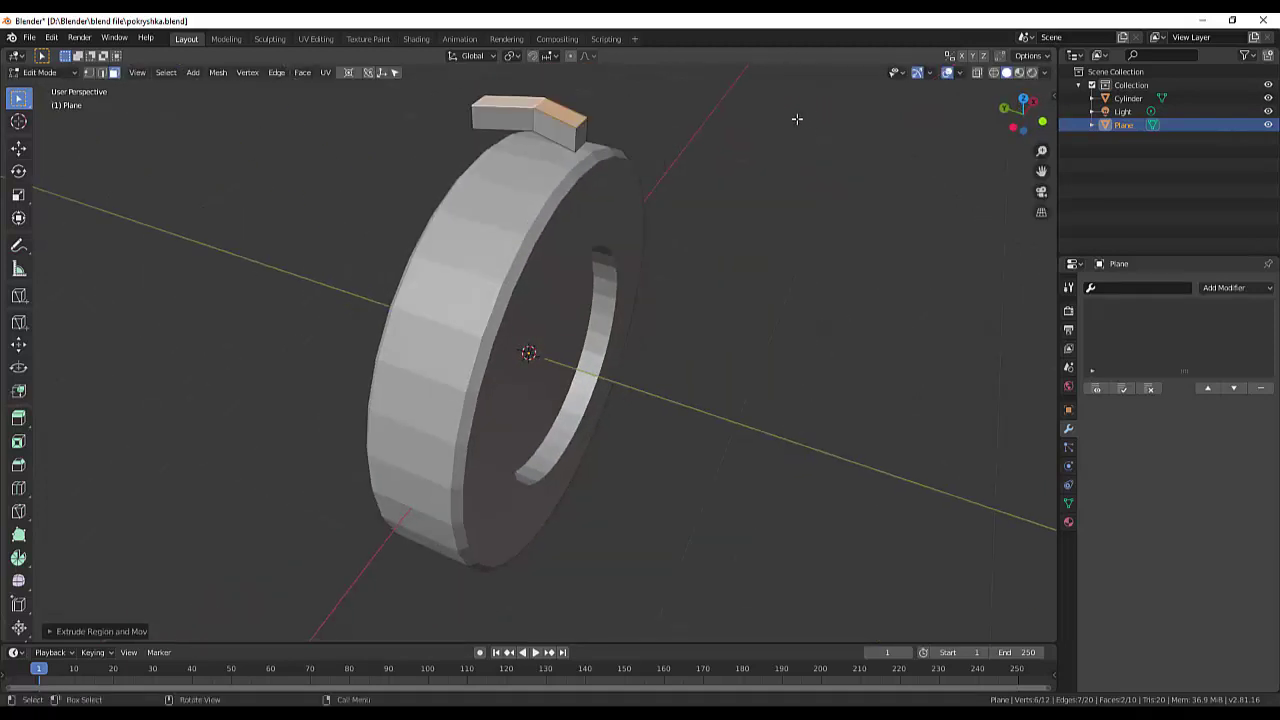
In Right Ortho view, box-select both block ends and raise them along Z.
key(KP_3)
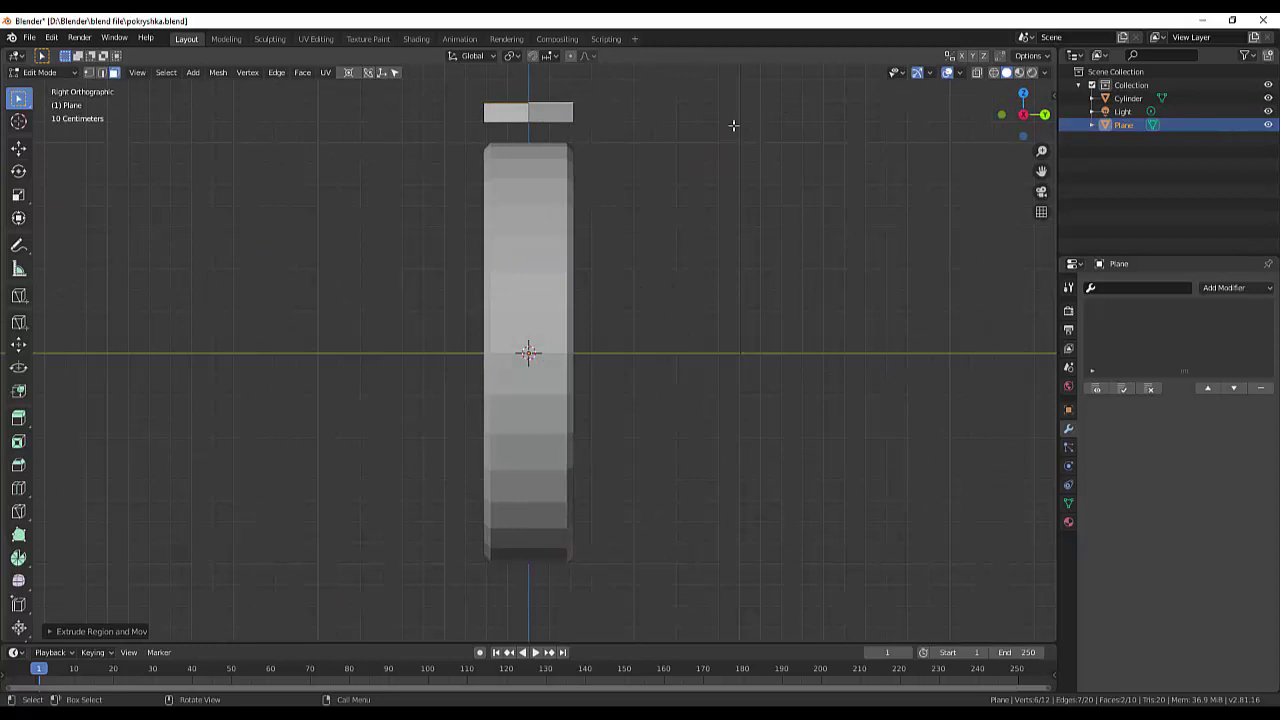
mouse_move(661, 110)
shift+middle_down()
mouse_move(688, 209)
mouse_move(680, 311)
shift+middle_up()
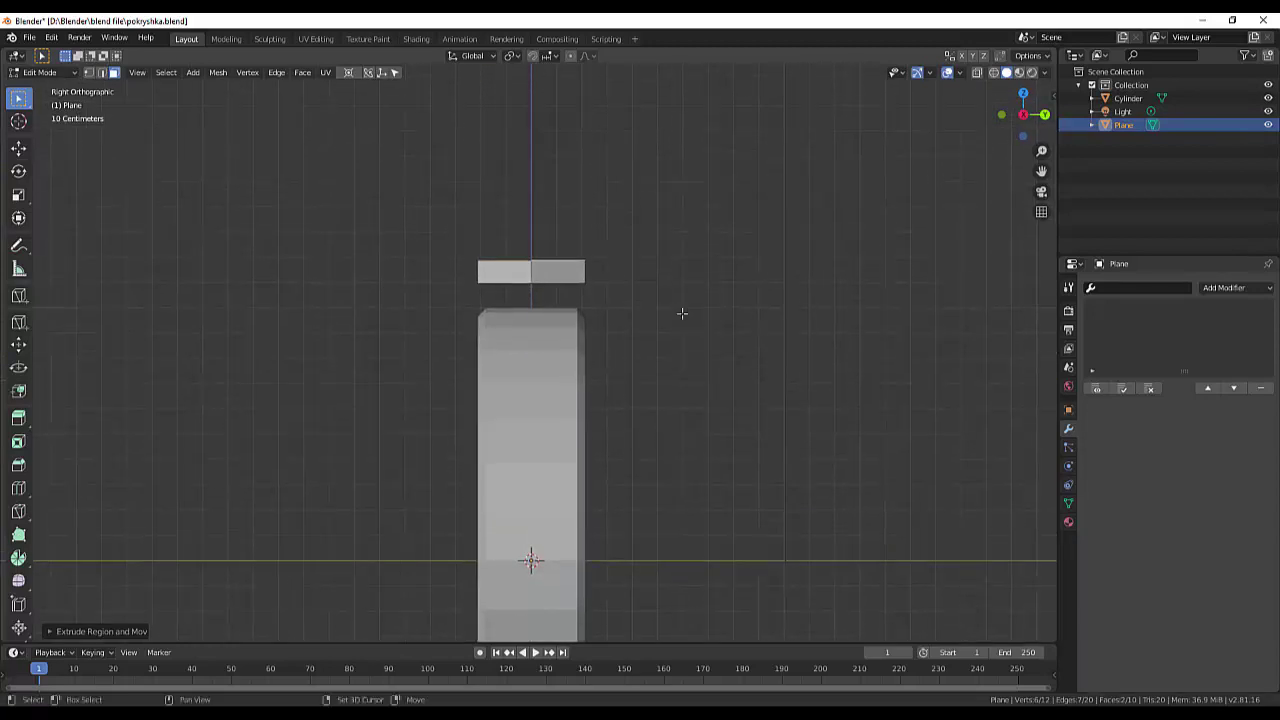
click(88, 73)
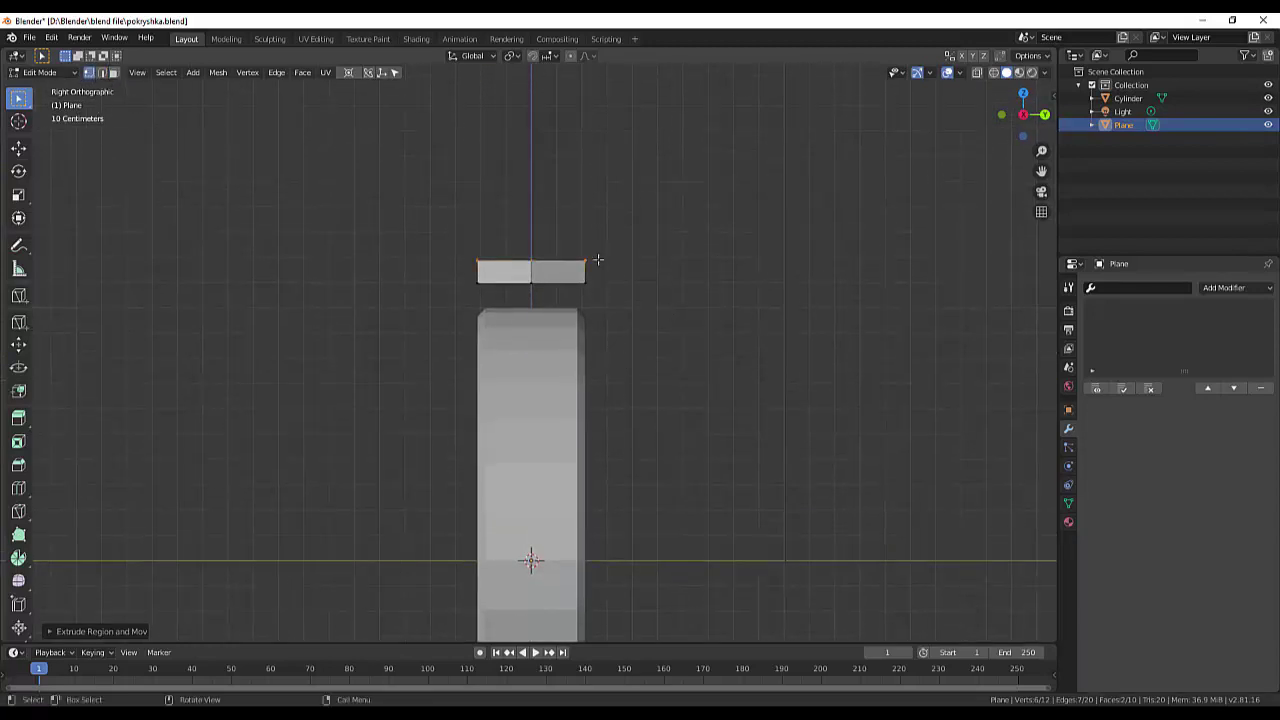
key(b)
mouse_move(572, 246)
mouse_down()
mouse_move(600, 272)
mouse_move(652, 282)
mouse_up()
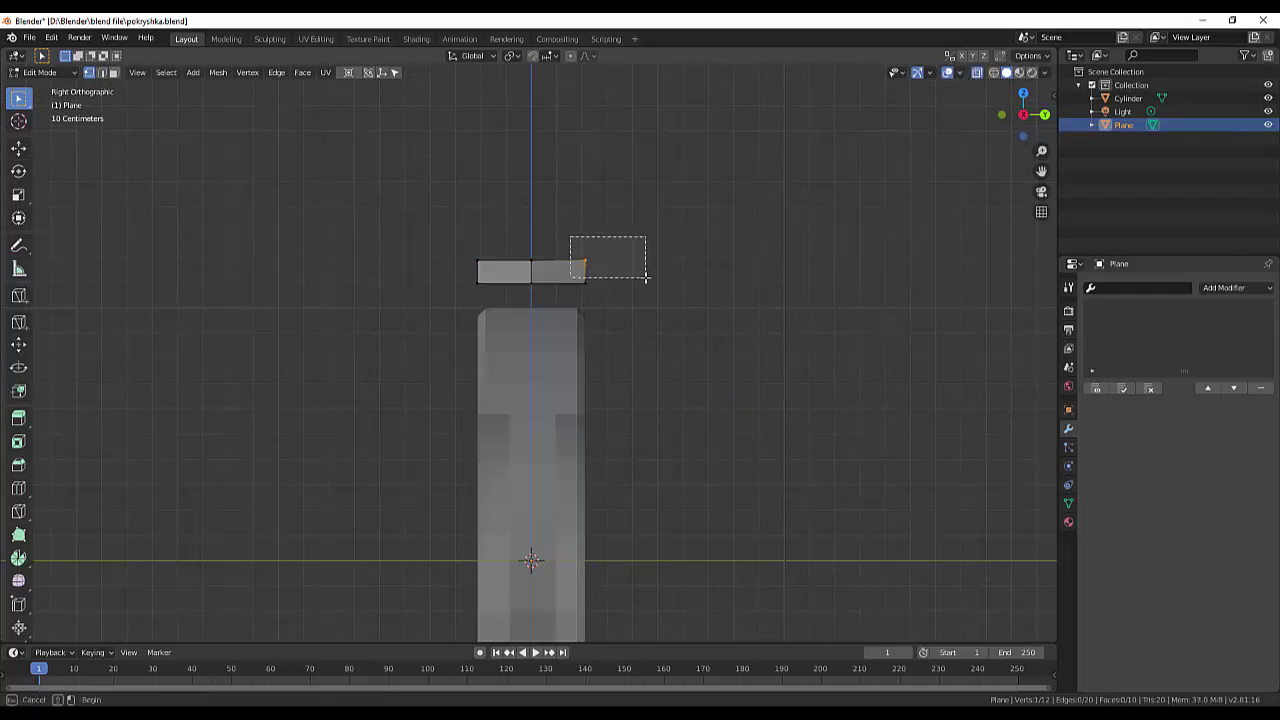
shift+drag(443, 229, 498, 274)
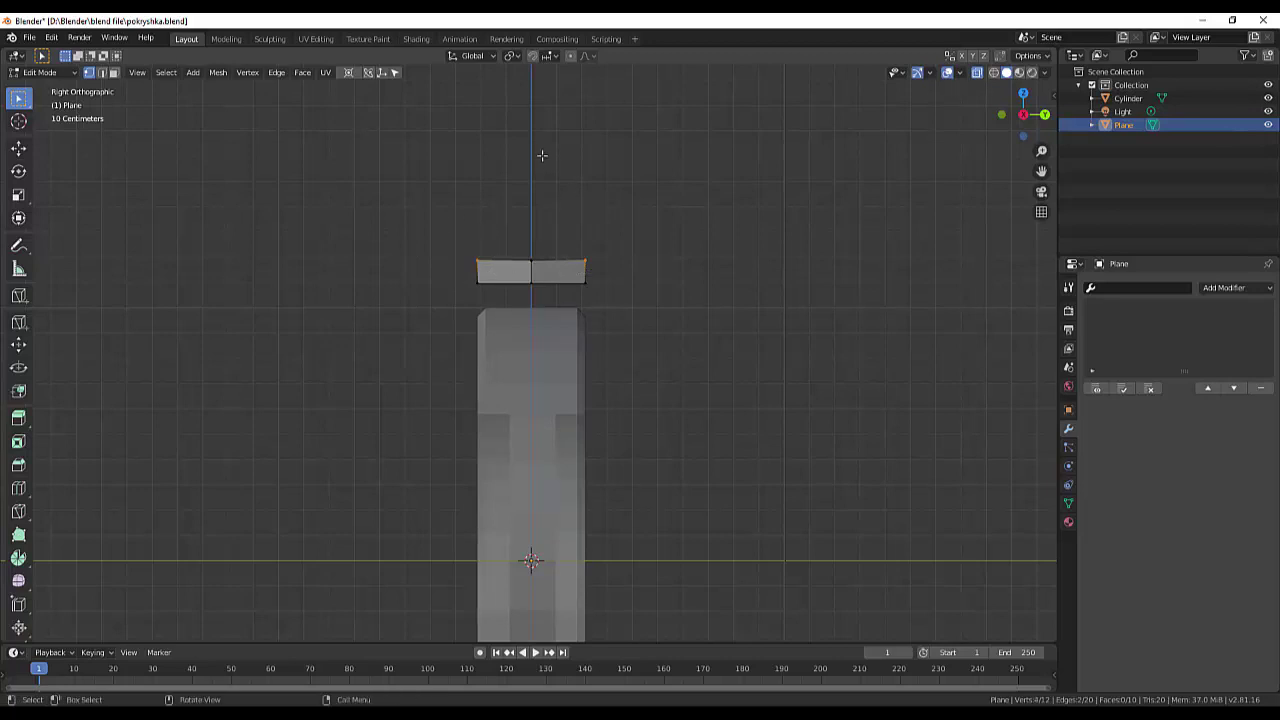
key(g)
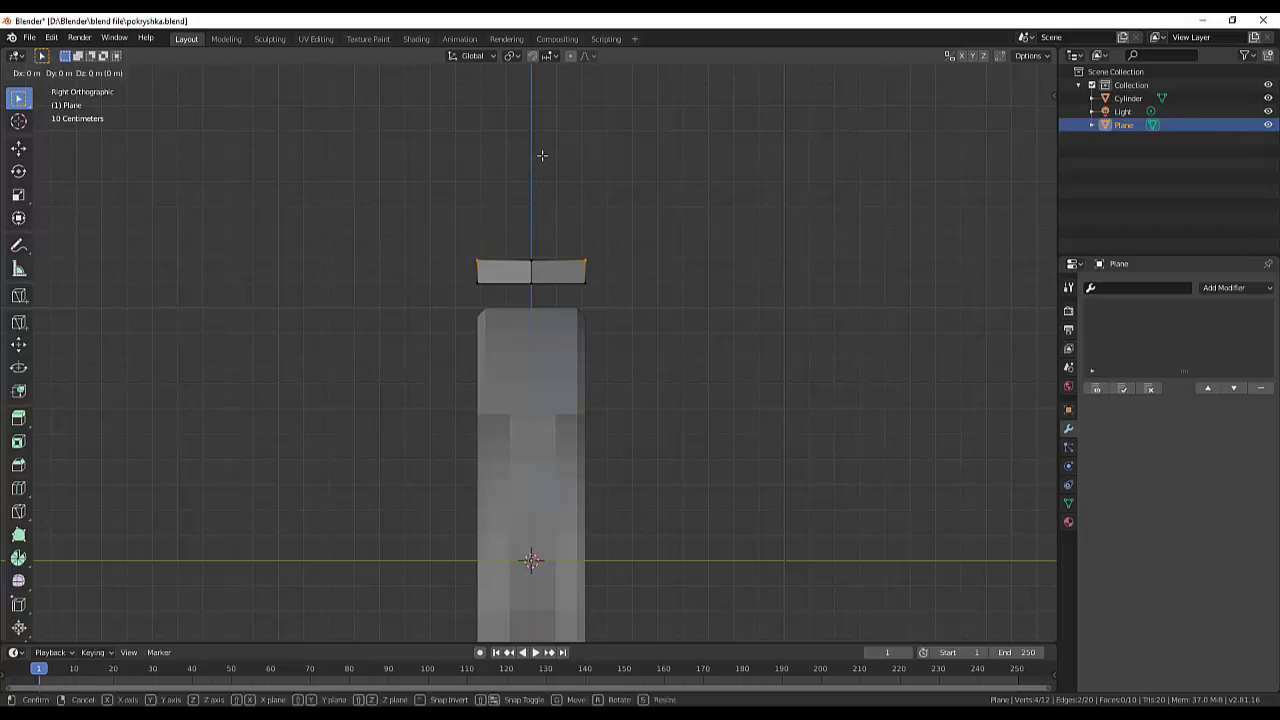
key(z)
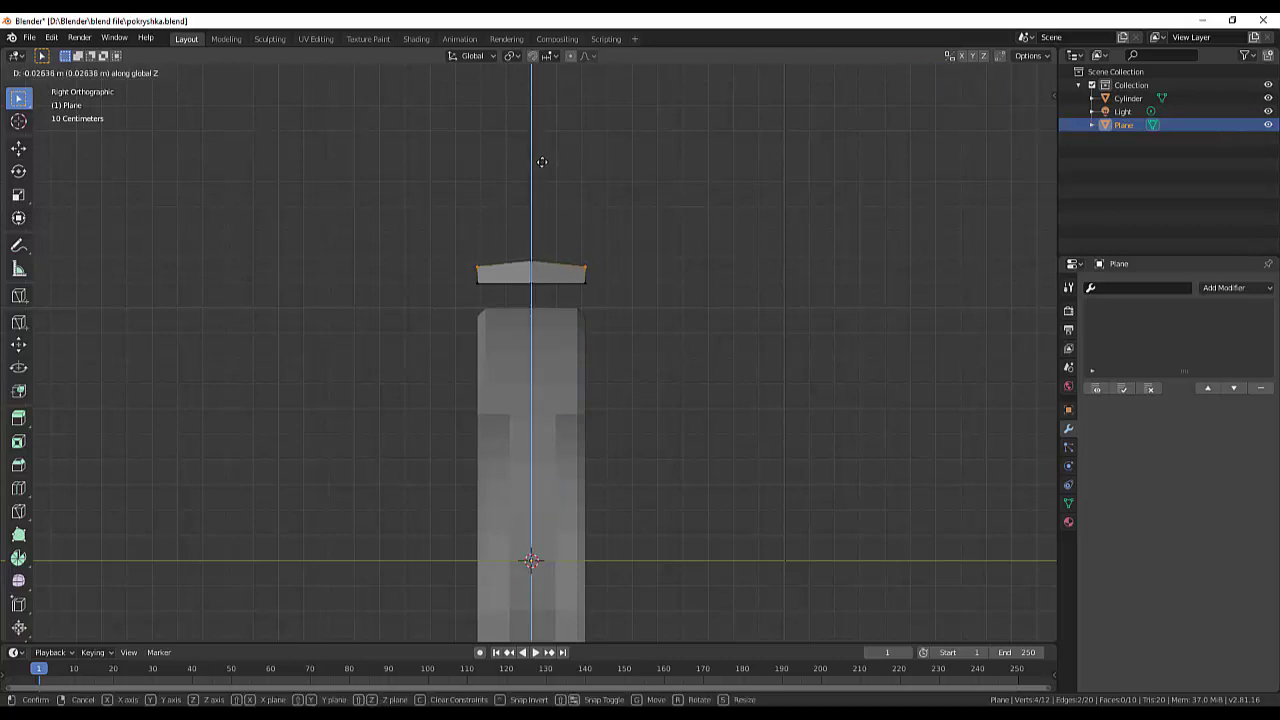
click(541, 162)
Return to a perspective view, deselect, and turn off X-ray to see the block opaque.
mouse_move(700, 172)
middle_down()
mouse_move(615, 272)
mouse_move(543, 234)
mouse_move(443, 214)
mouse_move(357, 214)
mouse_move(331, 238)
mouse_move(263, 206)
mouse_move(214, 226)
mouse_move(273, 280)
mouse_move(594, 226)
middle_up()
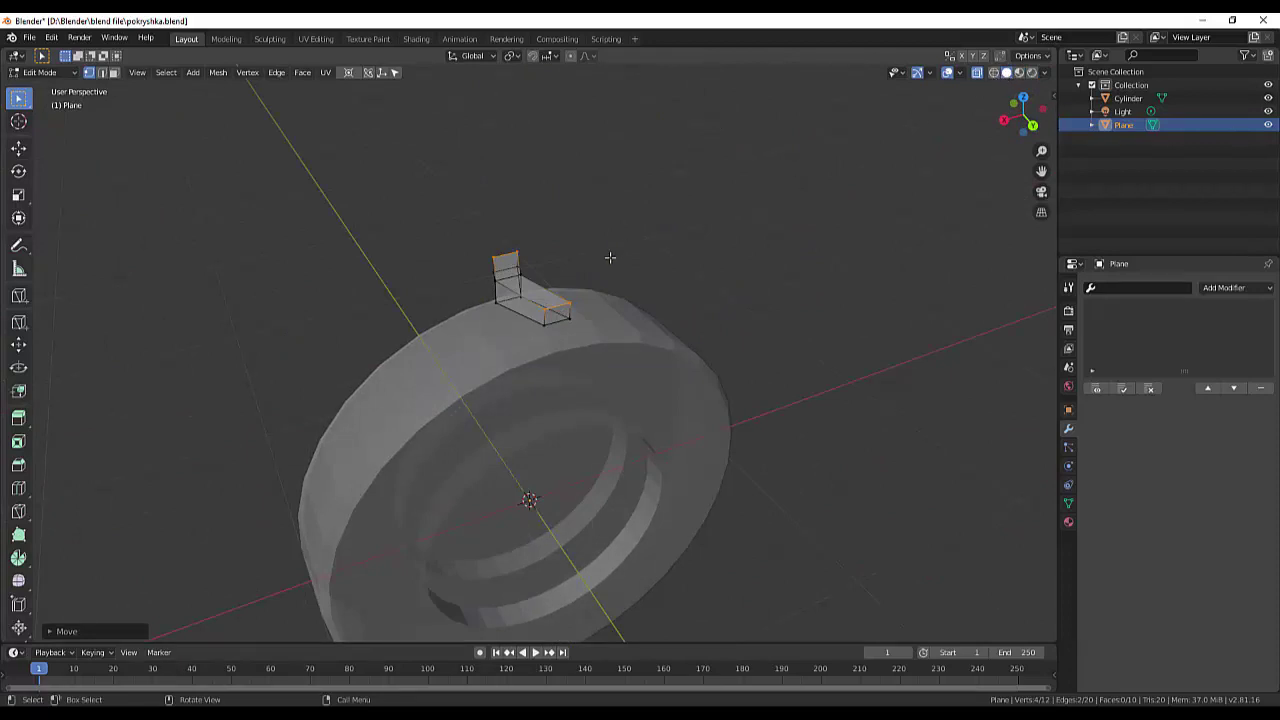
mouse_move(608, 257)
middle_down()
mouse_move(663, 266)
mouse_move(594, 303)
mouse_move(552, 296)
mouse_move(582, 272)
middle_up()
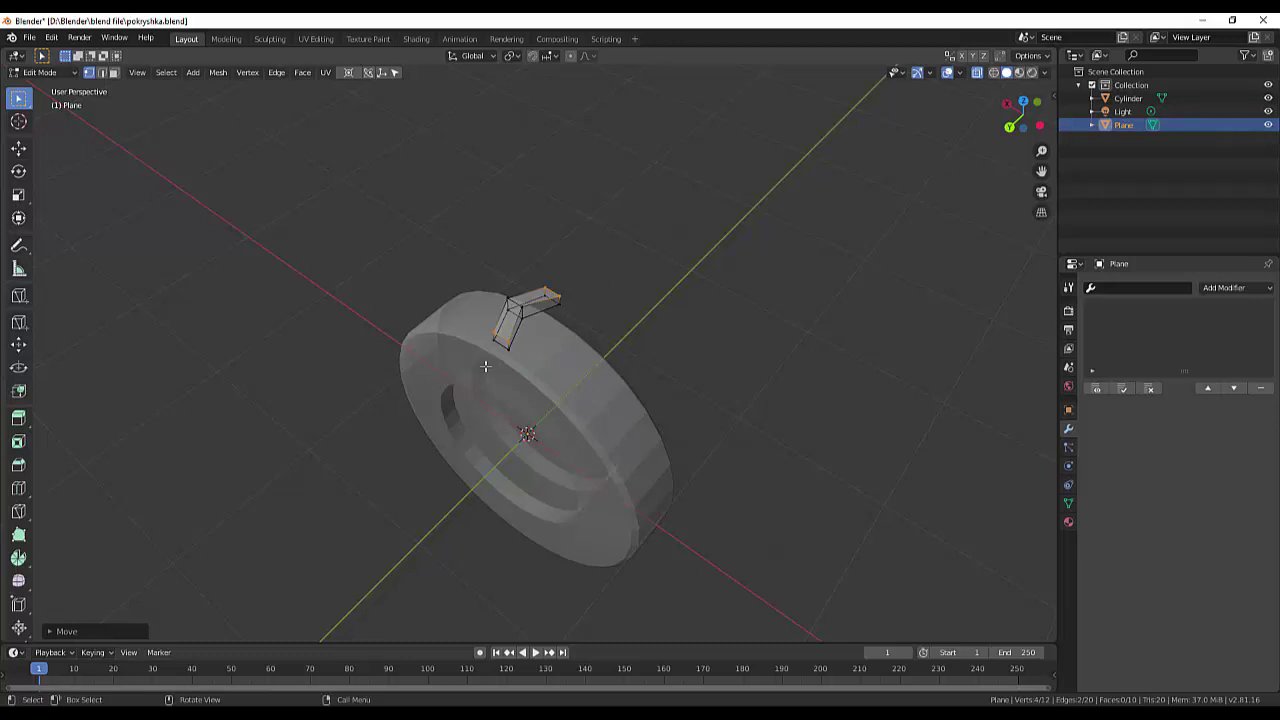
click(786, 270)
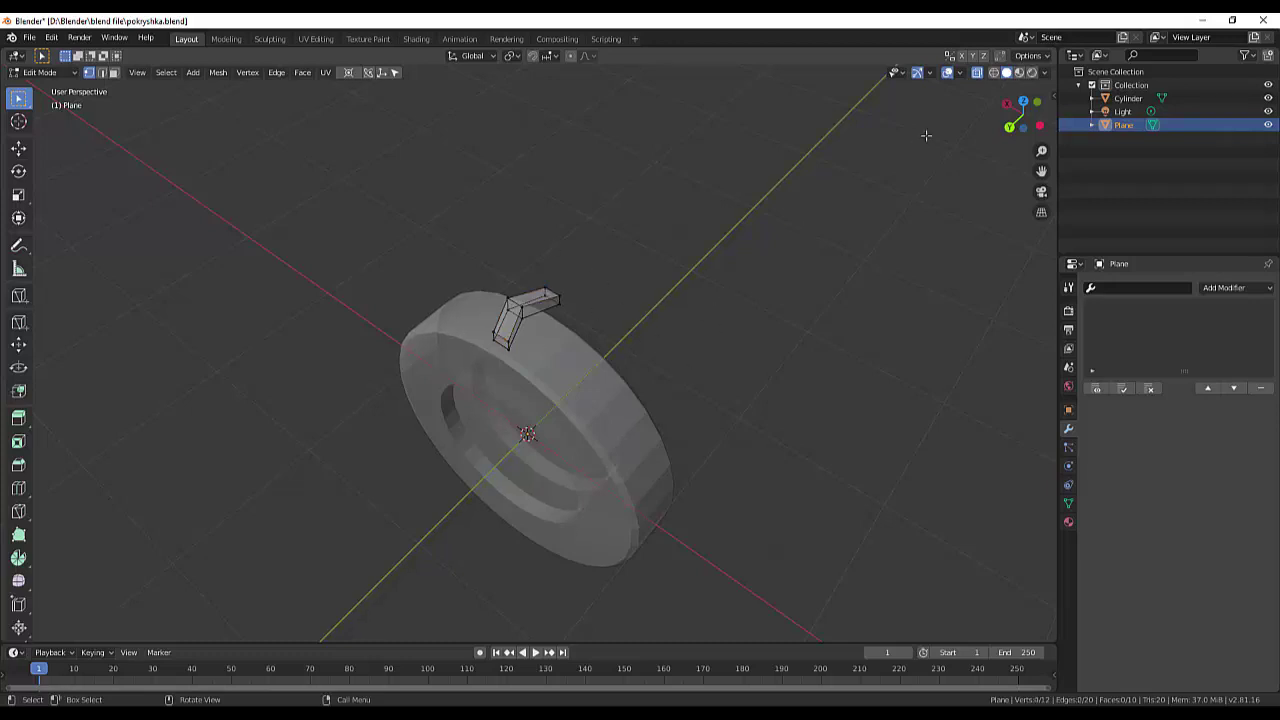
click(977, 72)
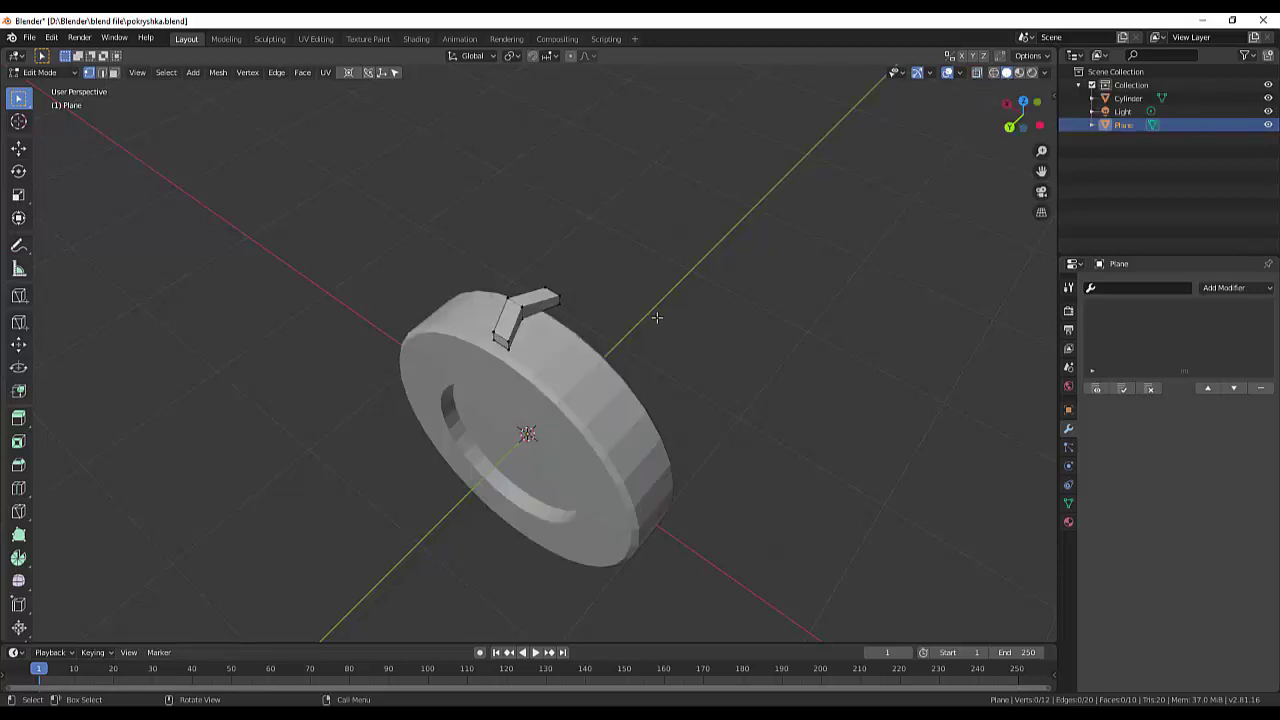
mouse_move(657, 316)
middle_down()
mouse_move(723, 304)
mouse_move(751, 249)
mouse_move(811, 309)
mouse_move(744, 316)
mouse_move(641, 272)
middle_up()
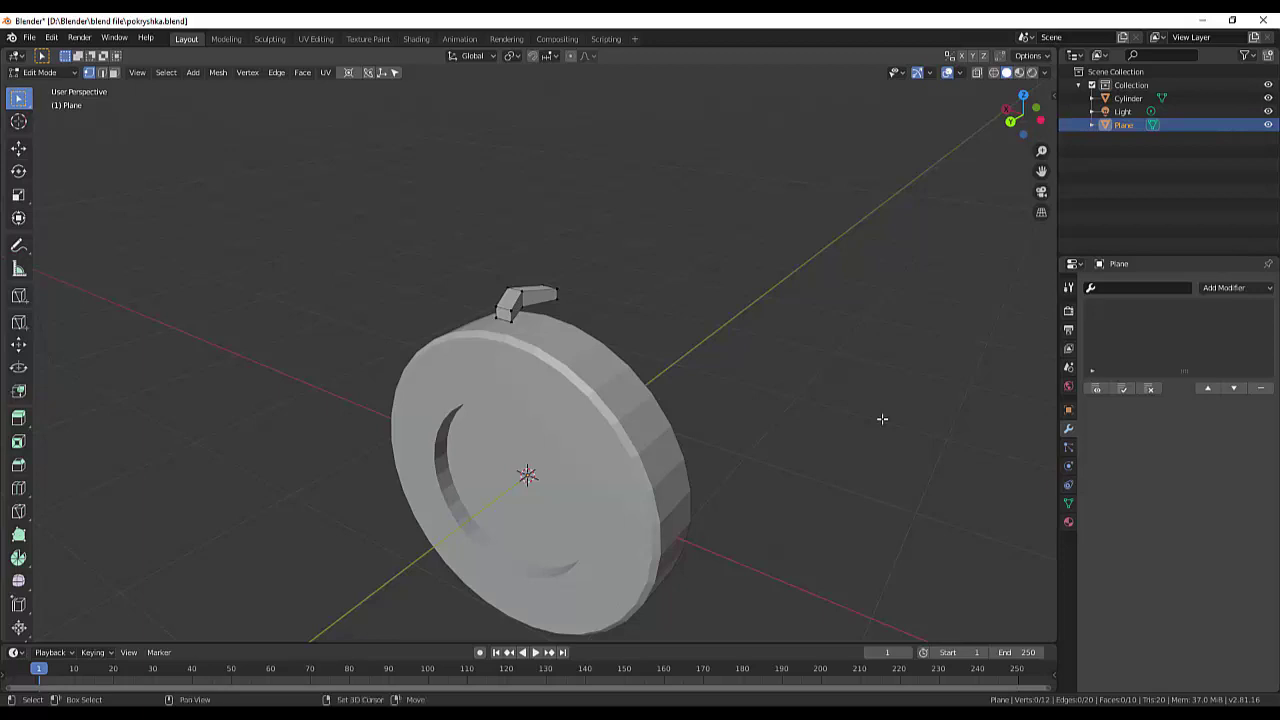
Switch from Edit Mode to Object Mode via the mode dropdown and deselect the Plane.
key(shift+a)
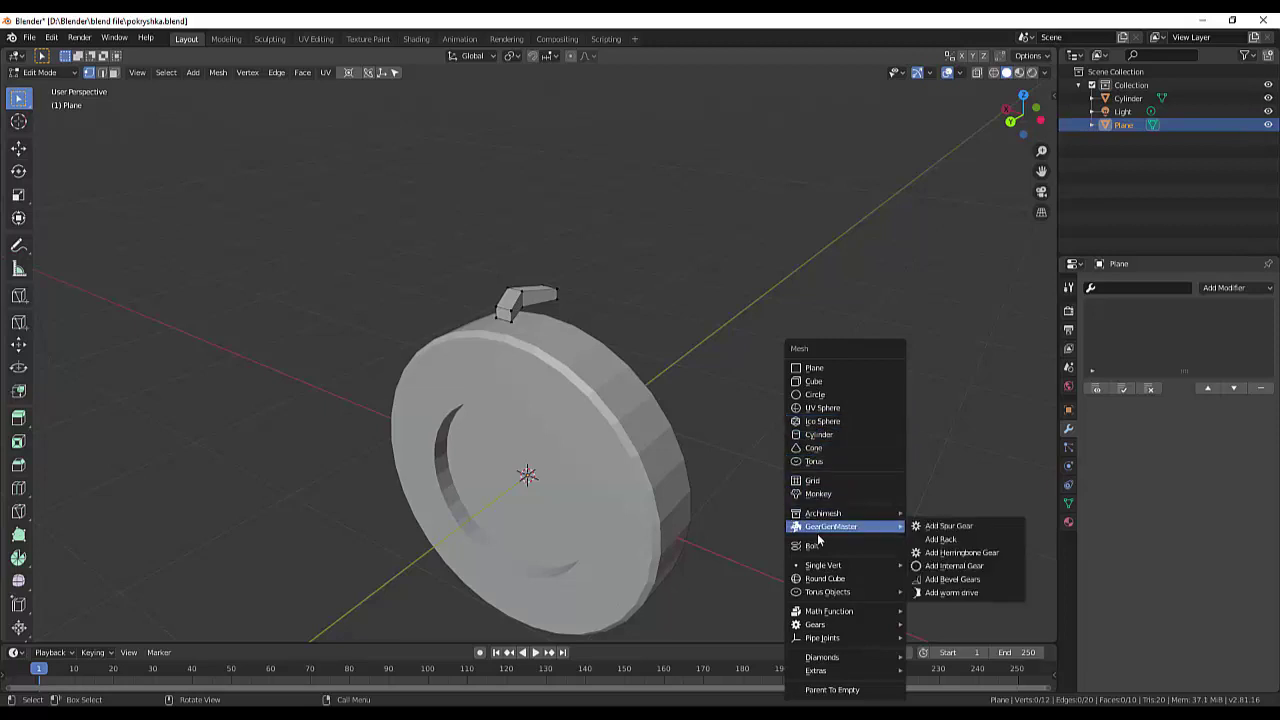
click(38, 73)
click(45, 88)
click(775, 265)
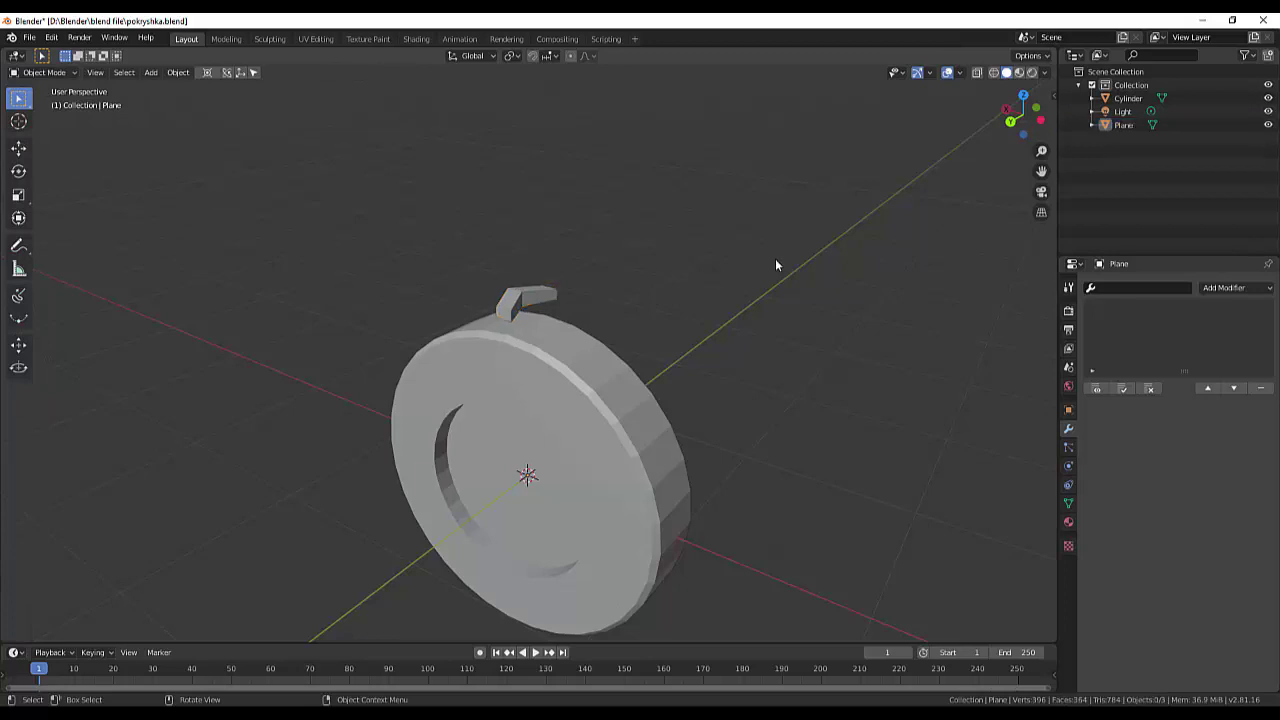
Add a BezierCircle at the origin and rotate it 90° about X (R X 90).
key(shift+a)
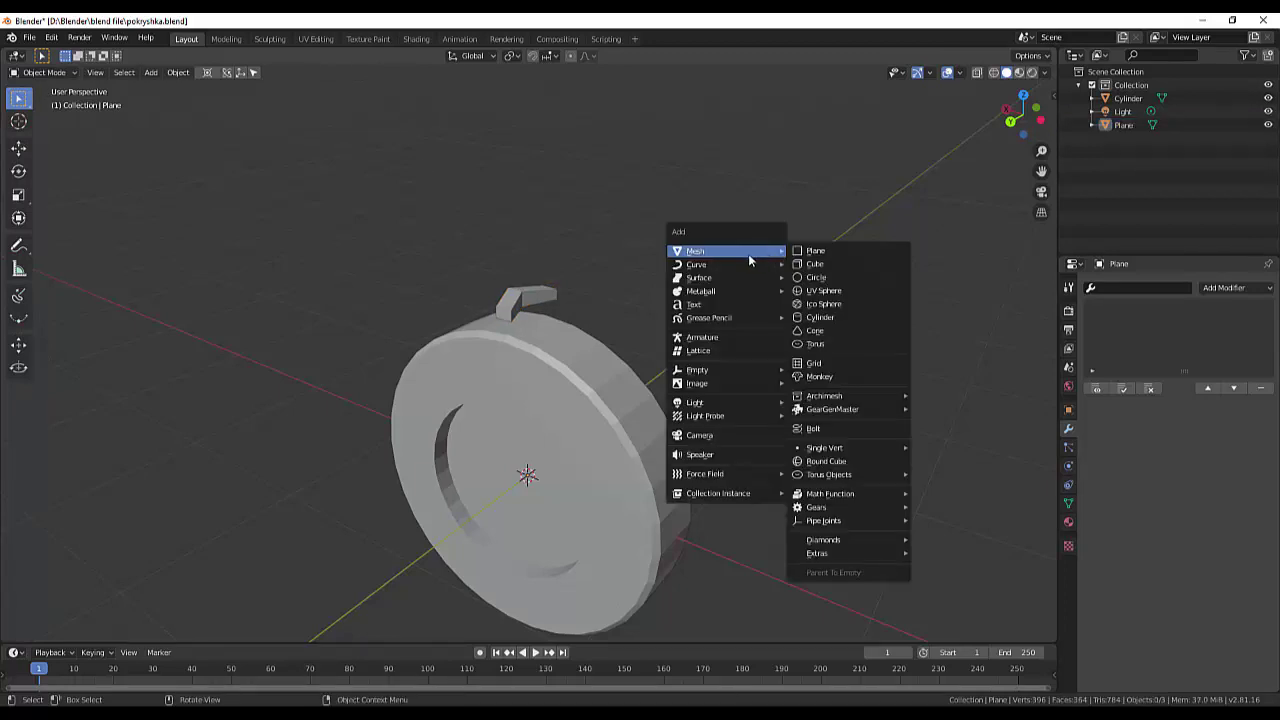
mouse_move(697, 264)
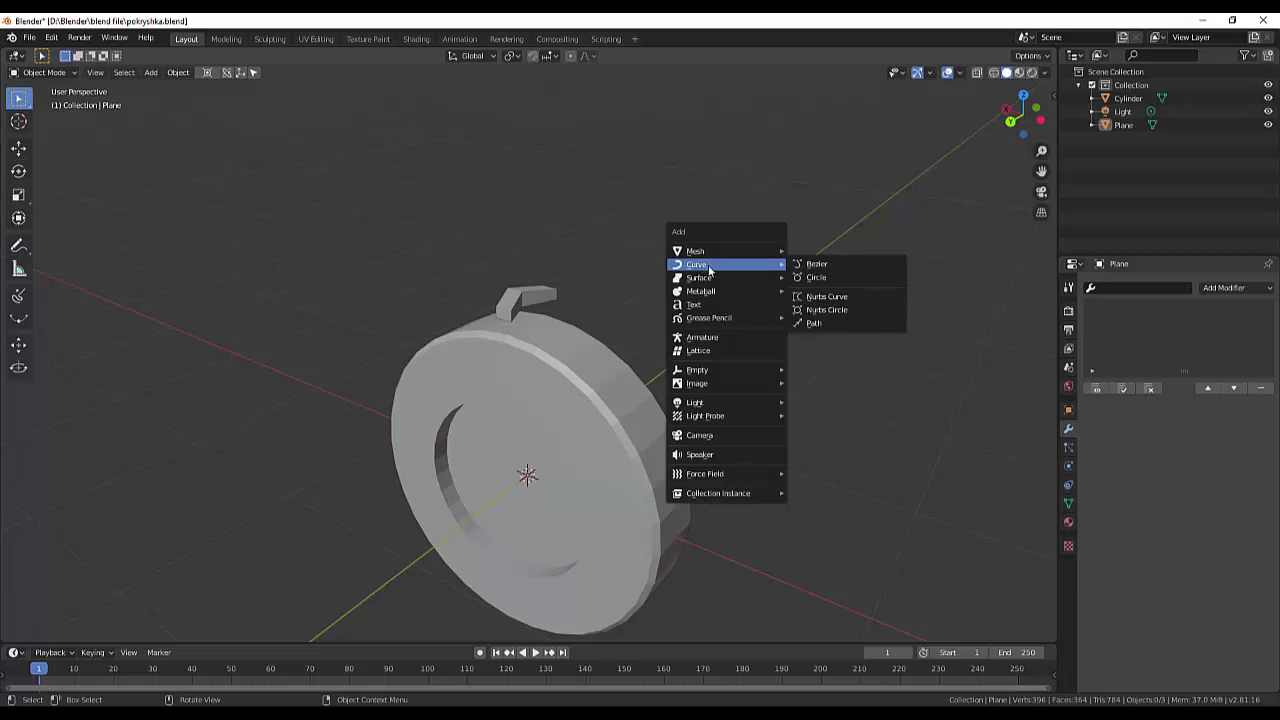
click(821, 279)
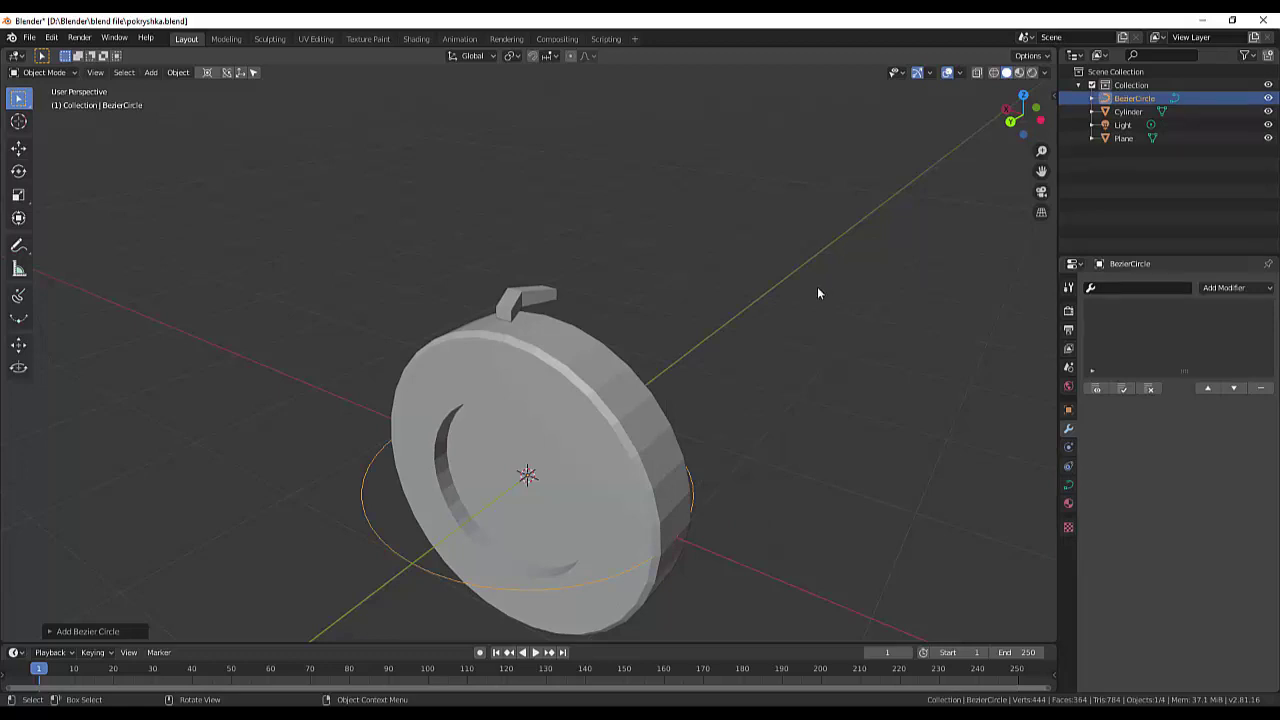
key(r)
text(x)
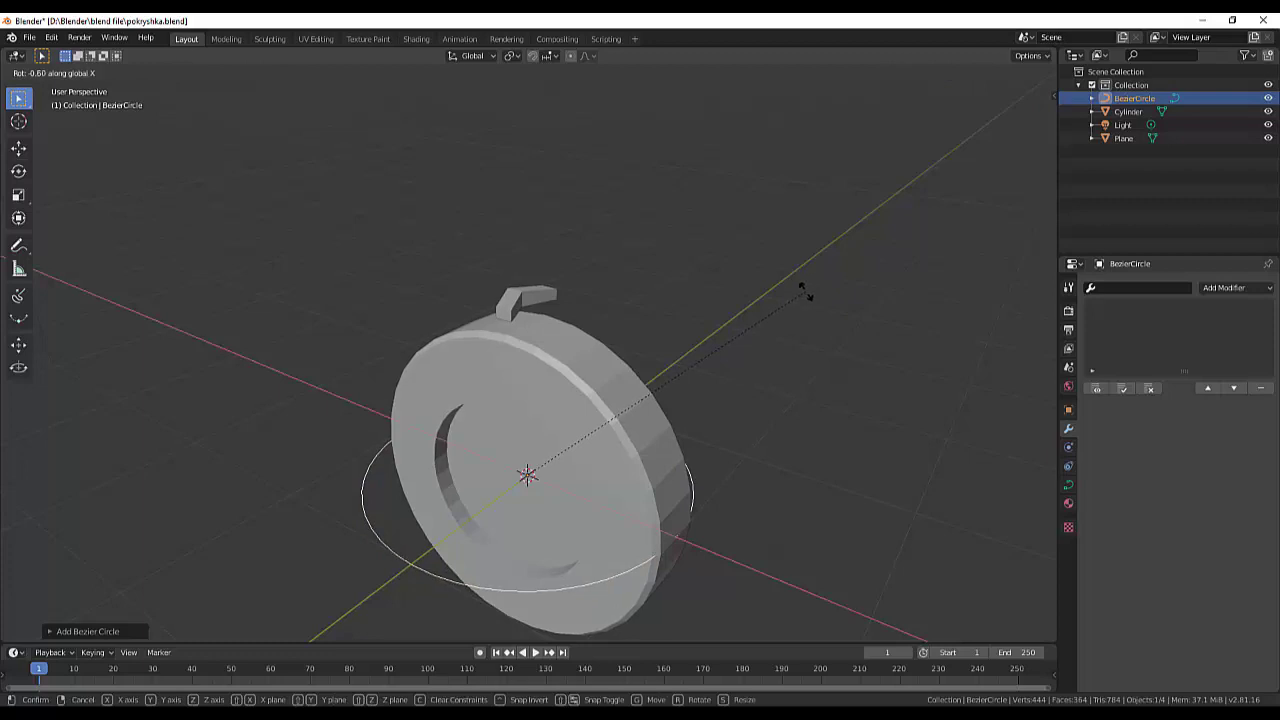
text(9)
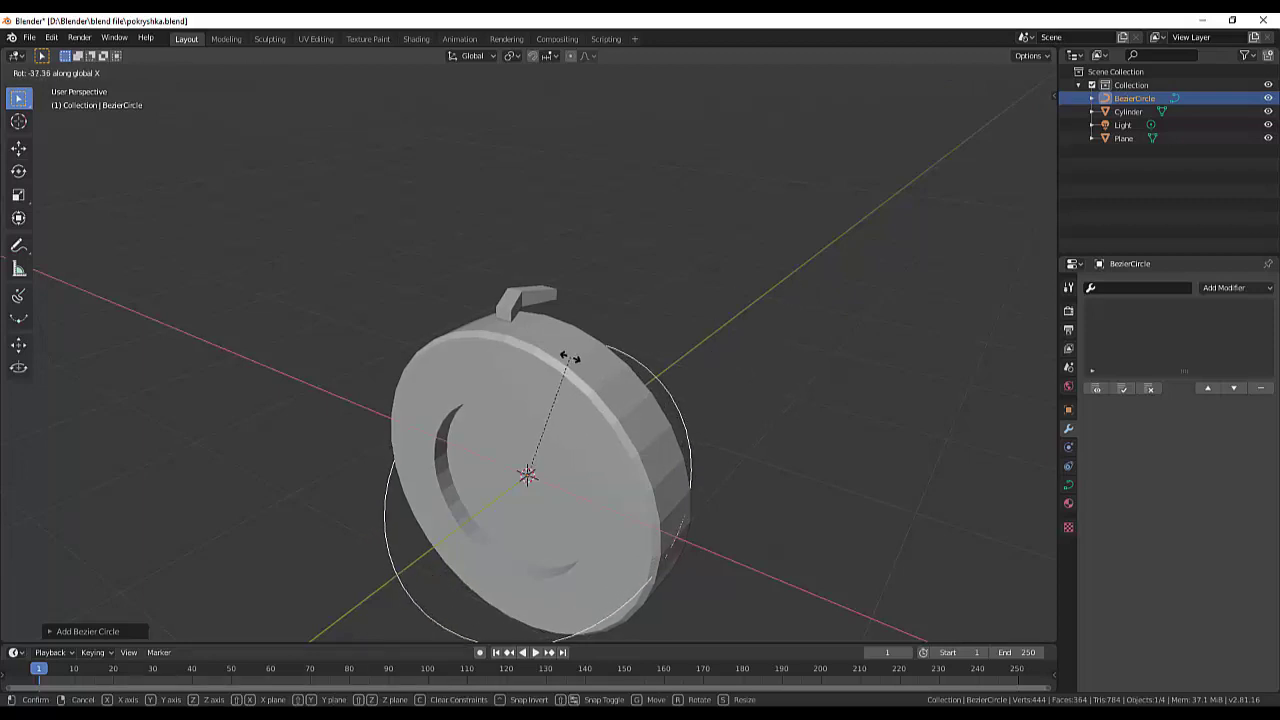
text(0)
key(Return)
mouse_move(697, 342)
middle_down()
mouse_move(776, 355)
mouse_move(683, 356)
mouse_move(718, 324)
mouse_move(845, 324)
middle_up()
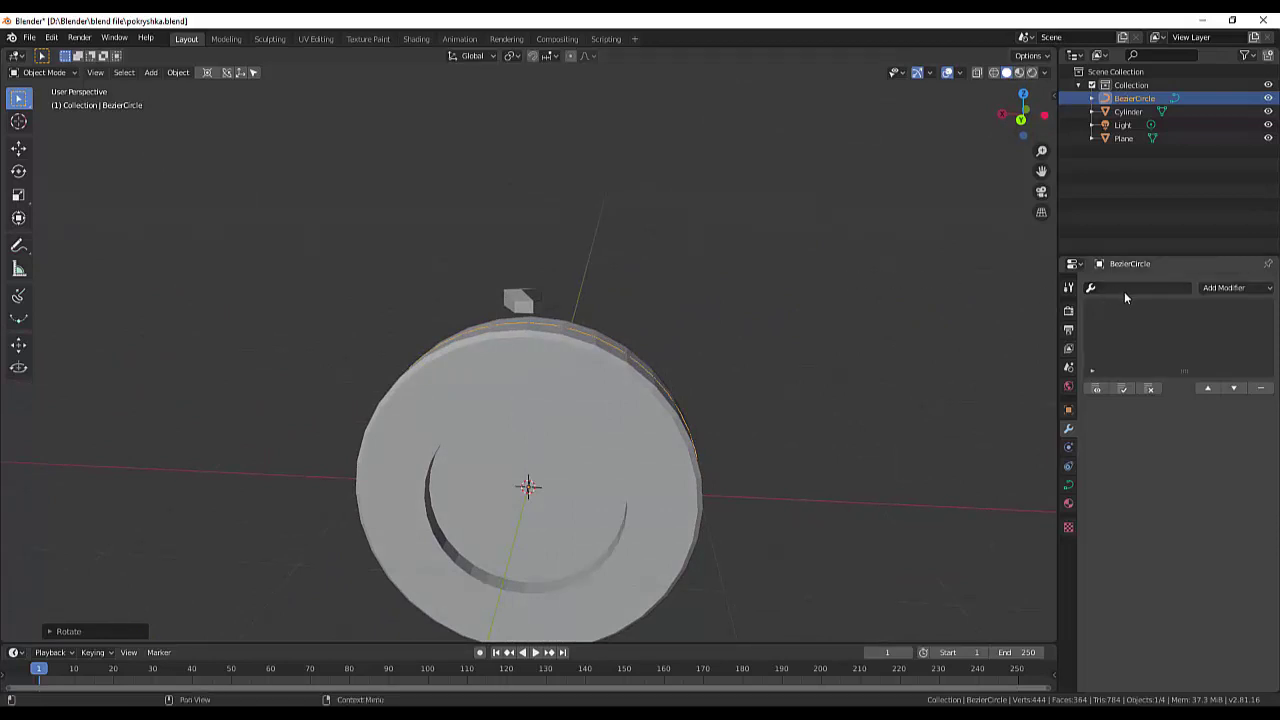
Select the Plane tread block and add a Bevel modifier with 0.01 m width.
scroll(512, 276, up, 1)
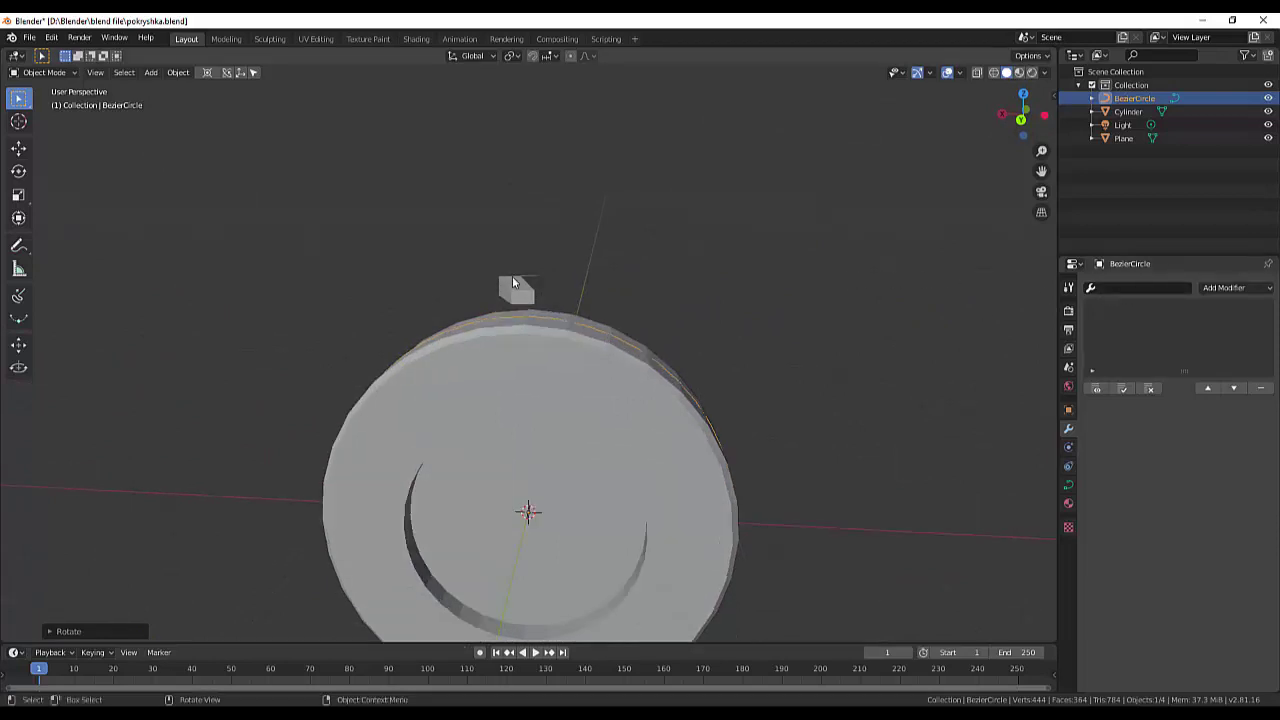
scroll(512, 276, up, 1)
click(513, 282)
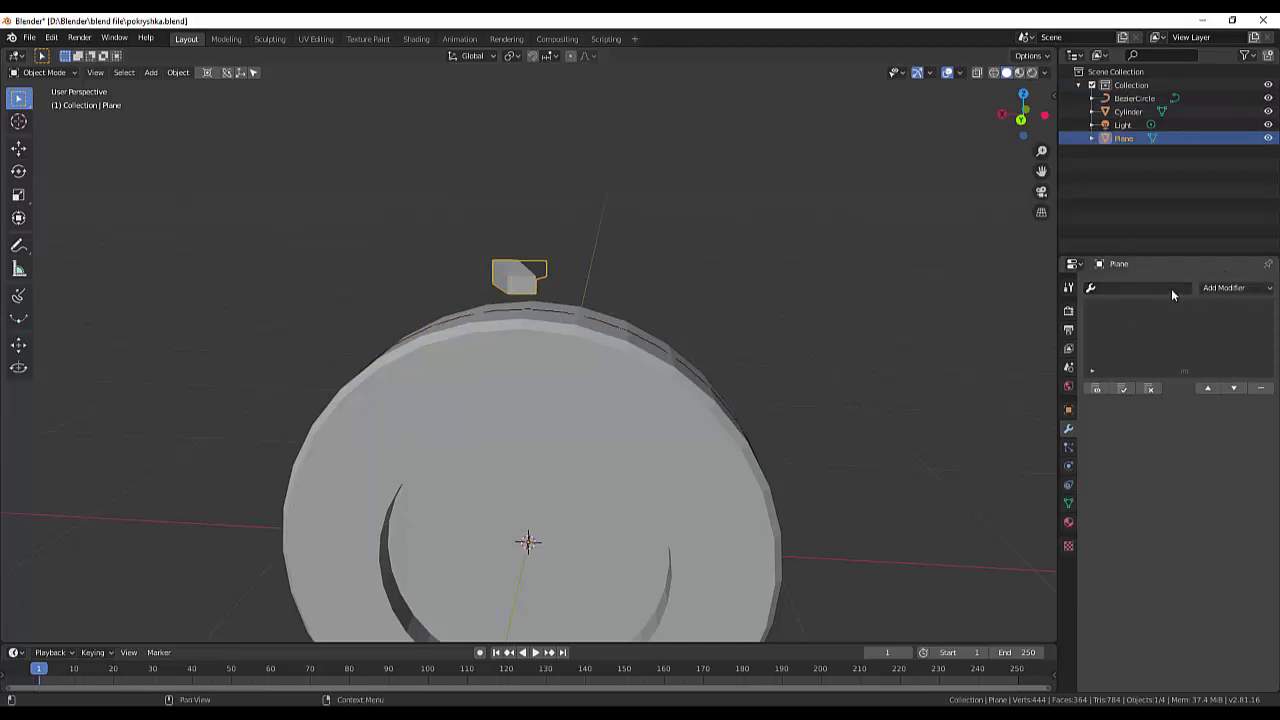
click(1228, 288)
click(1003, 335)
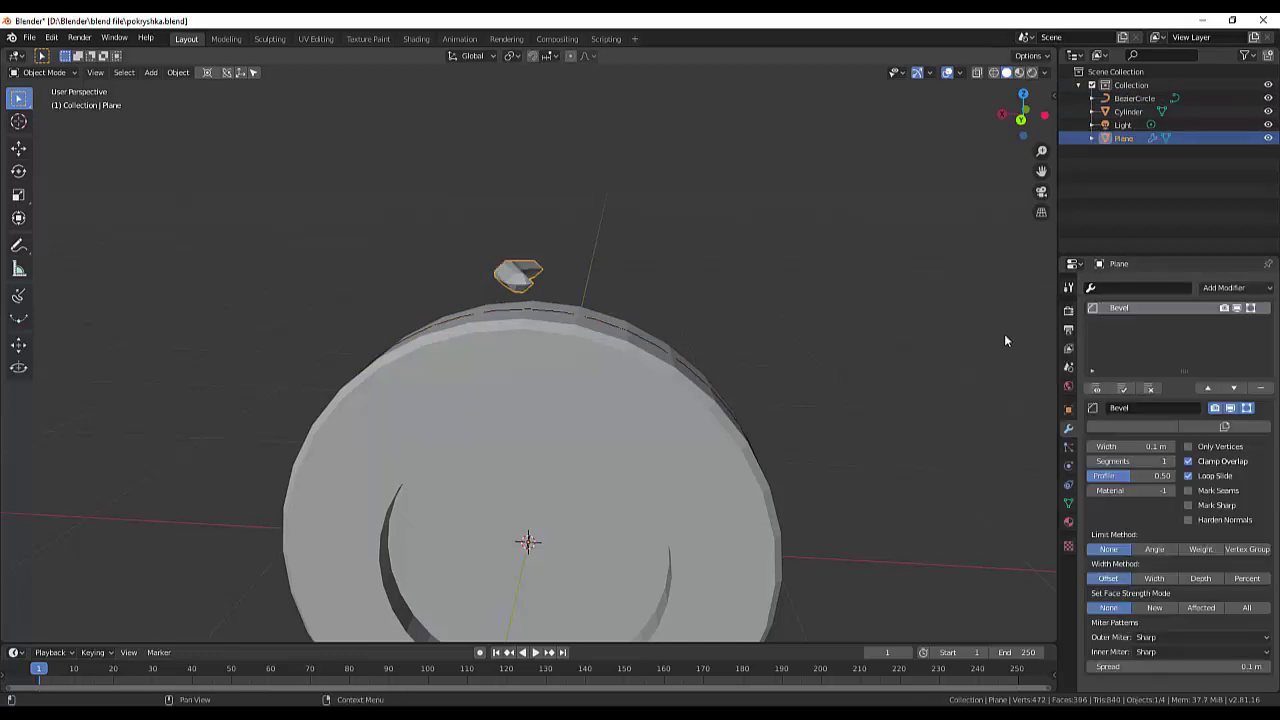
mouse_move(1130, 446)
mouse_down()
mouse_move(1145, 446)
mouse_move(1132, 446)
mouse_up()
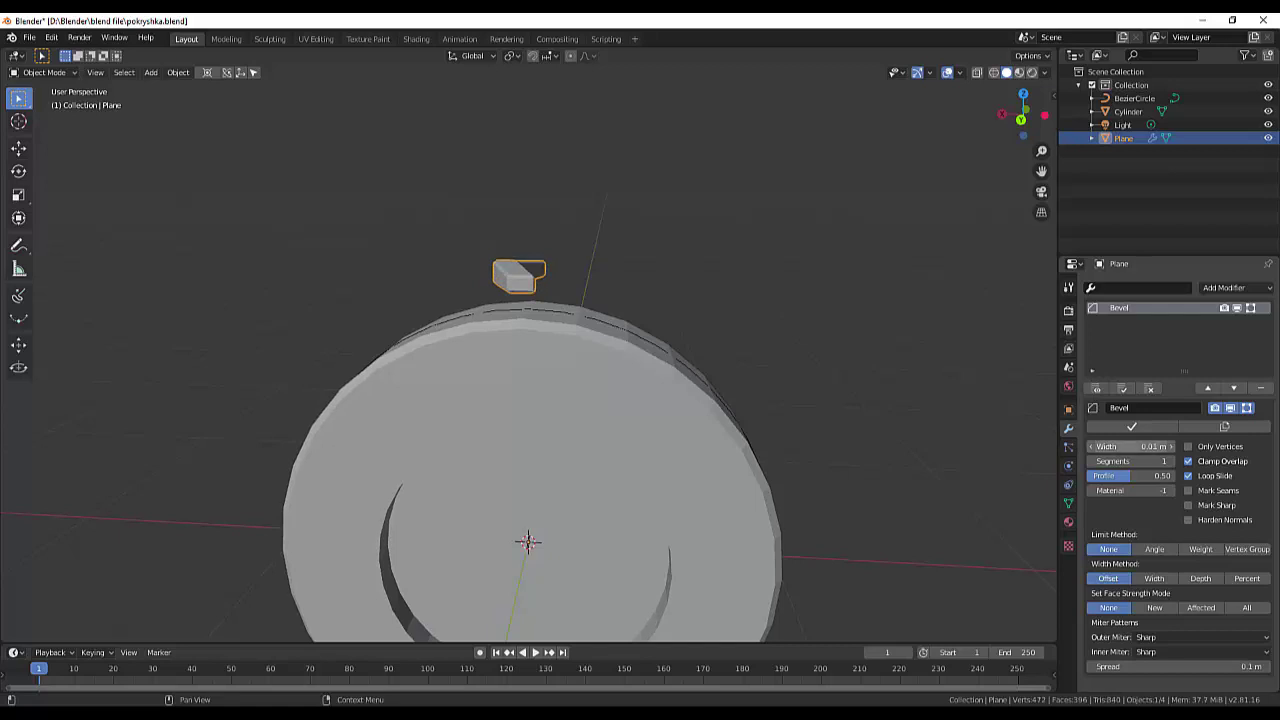
click(974, 447)
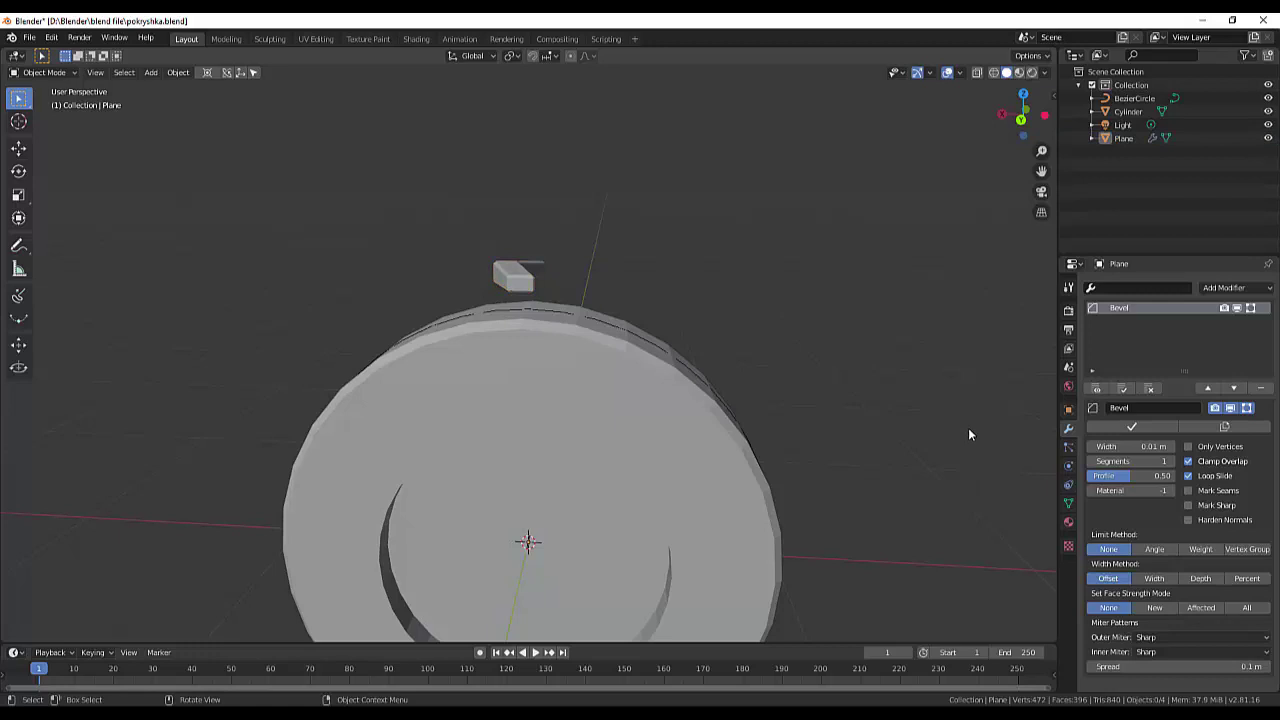
click(1221, 289)
Add an Array modifier, then a Curve deform modifier after it on the Plane.
click(990, 321)
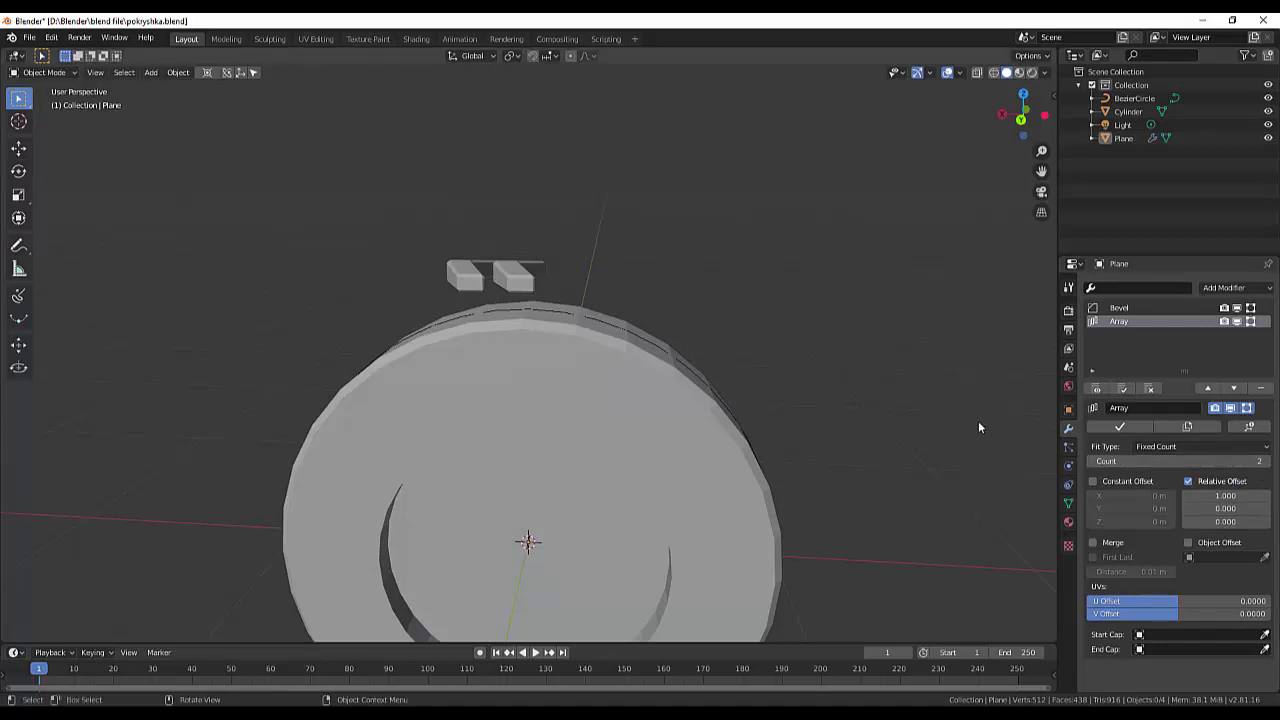
scroll(979, 427, down, 3)
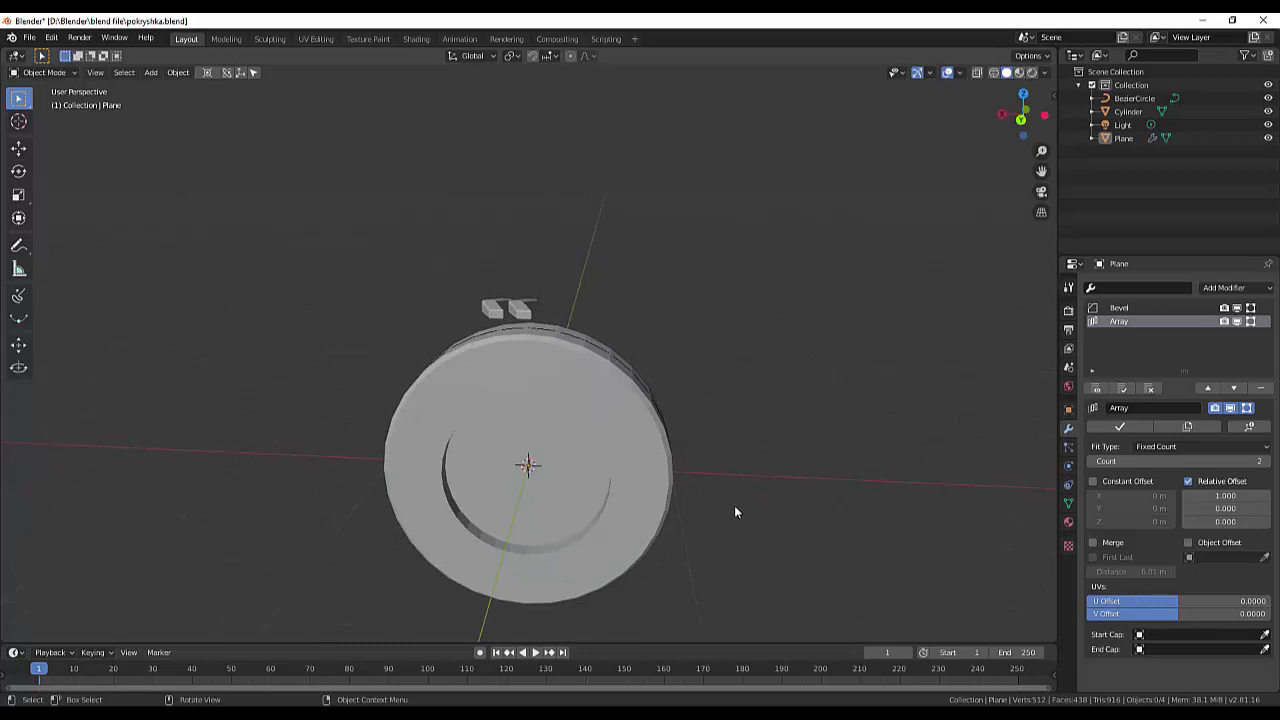
click(1228, 289)
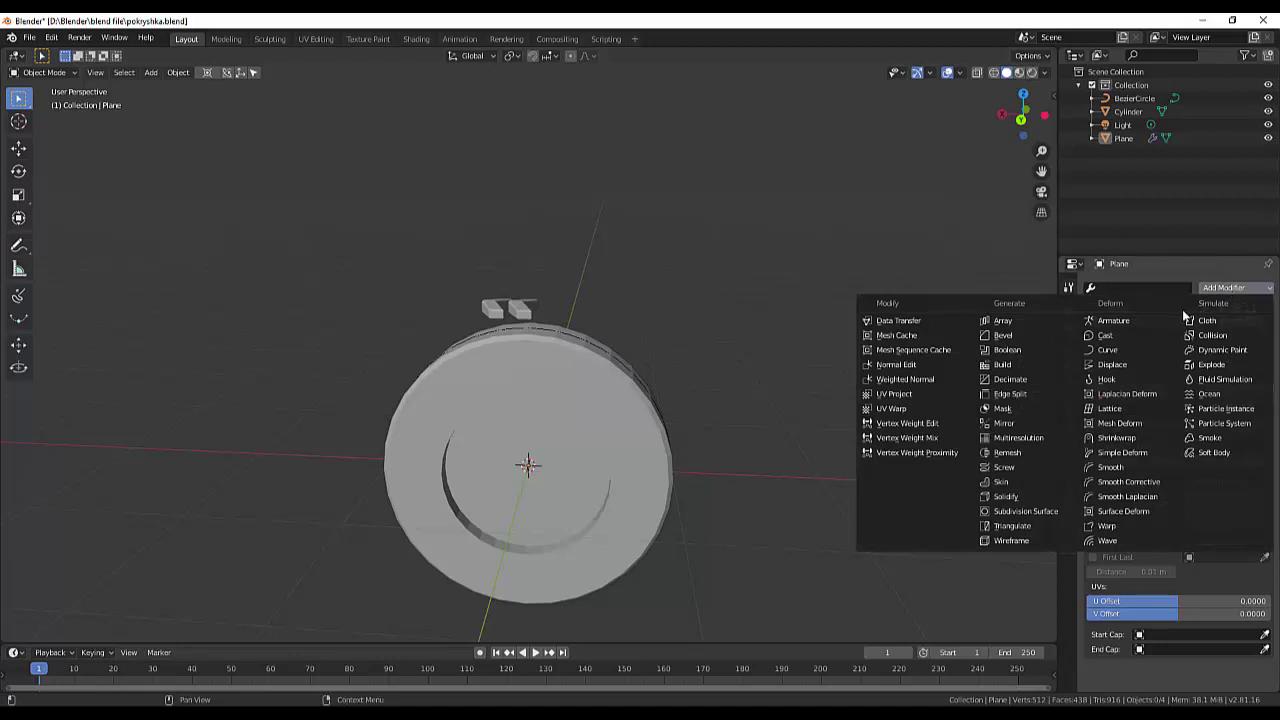
click(1105, 352)
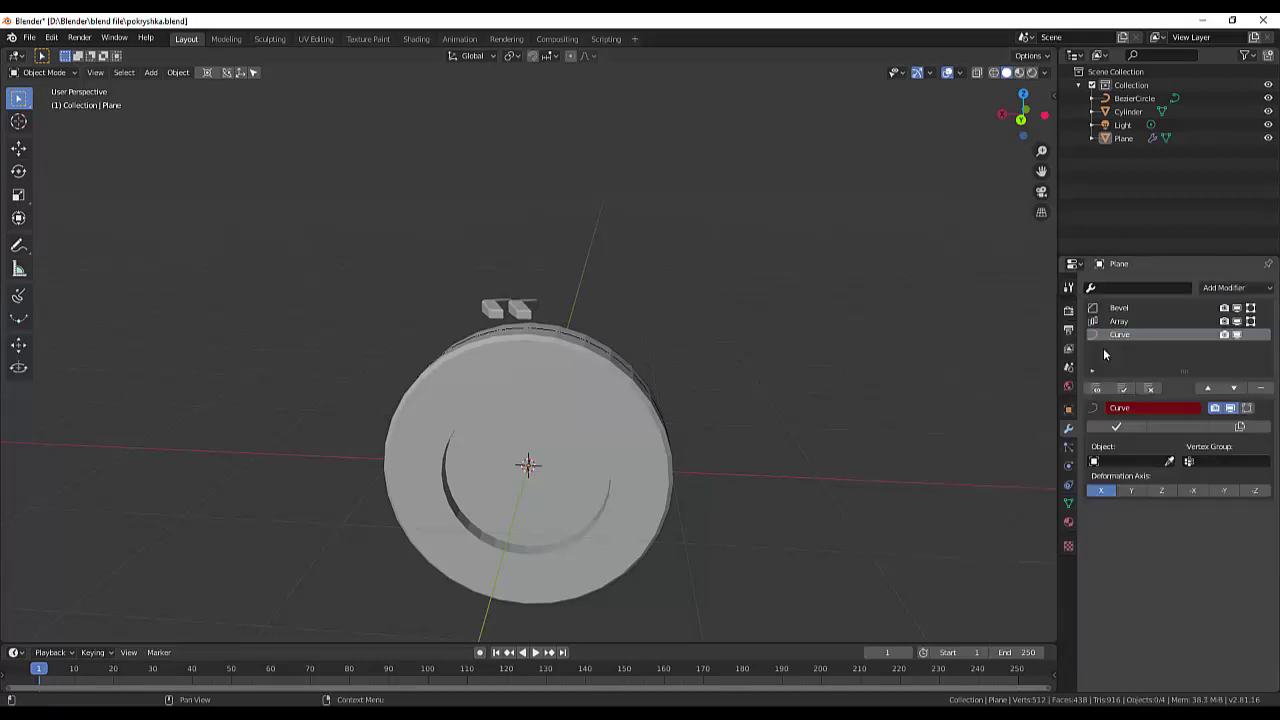
click(1169, 461)
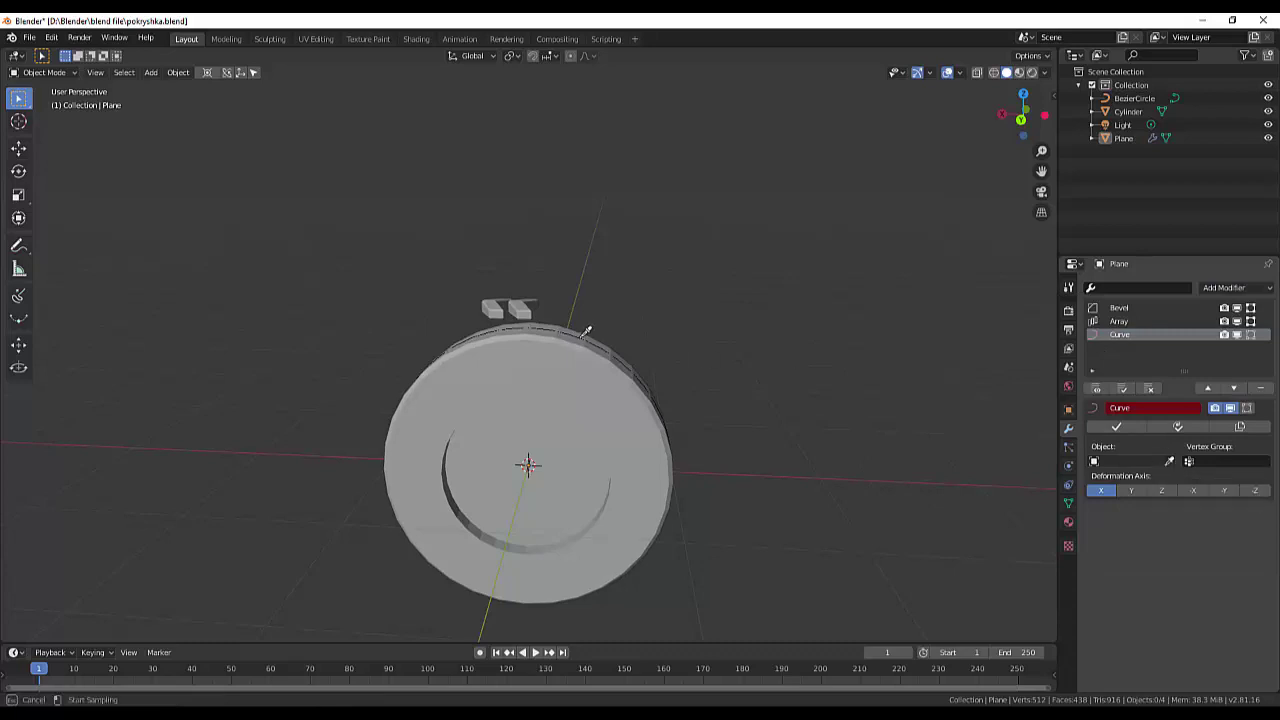
click(578, 339)
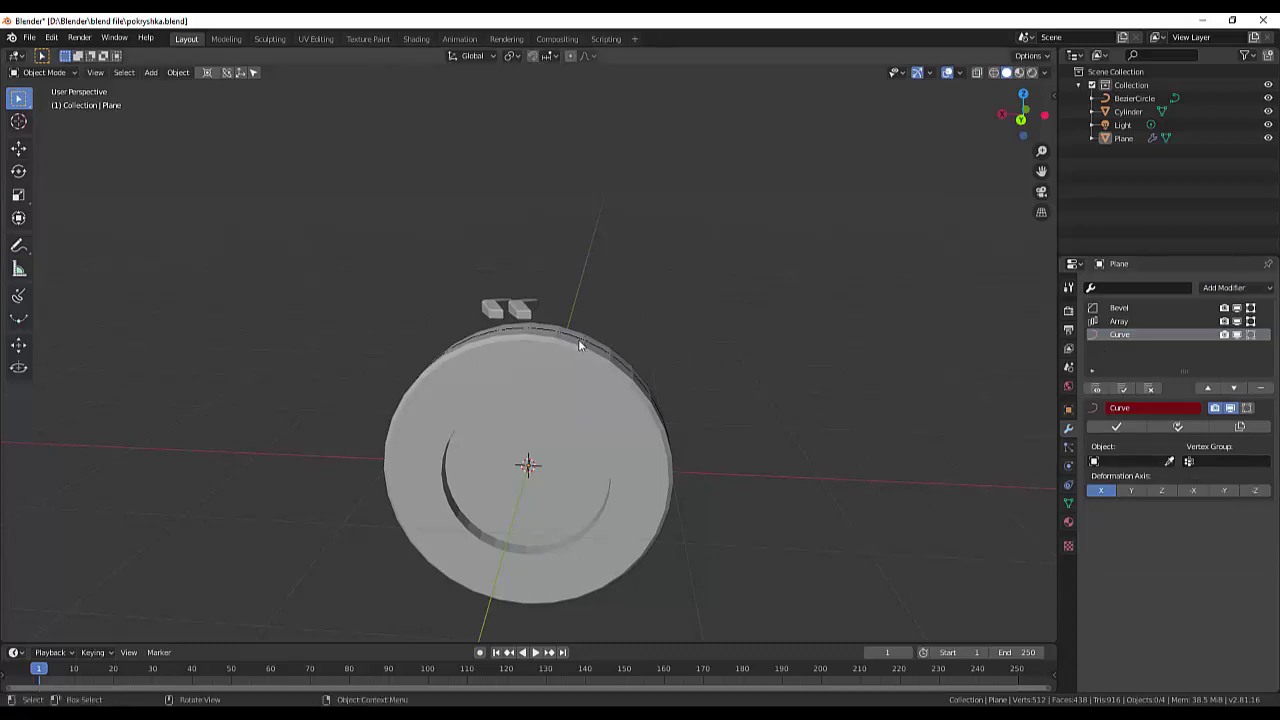
click(578, 339)
click(520, 316)
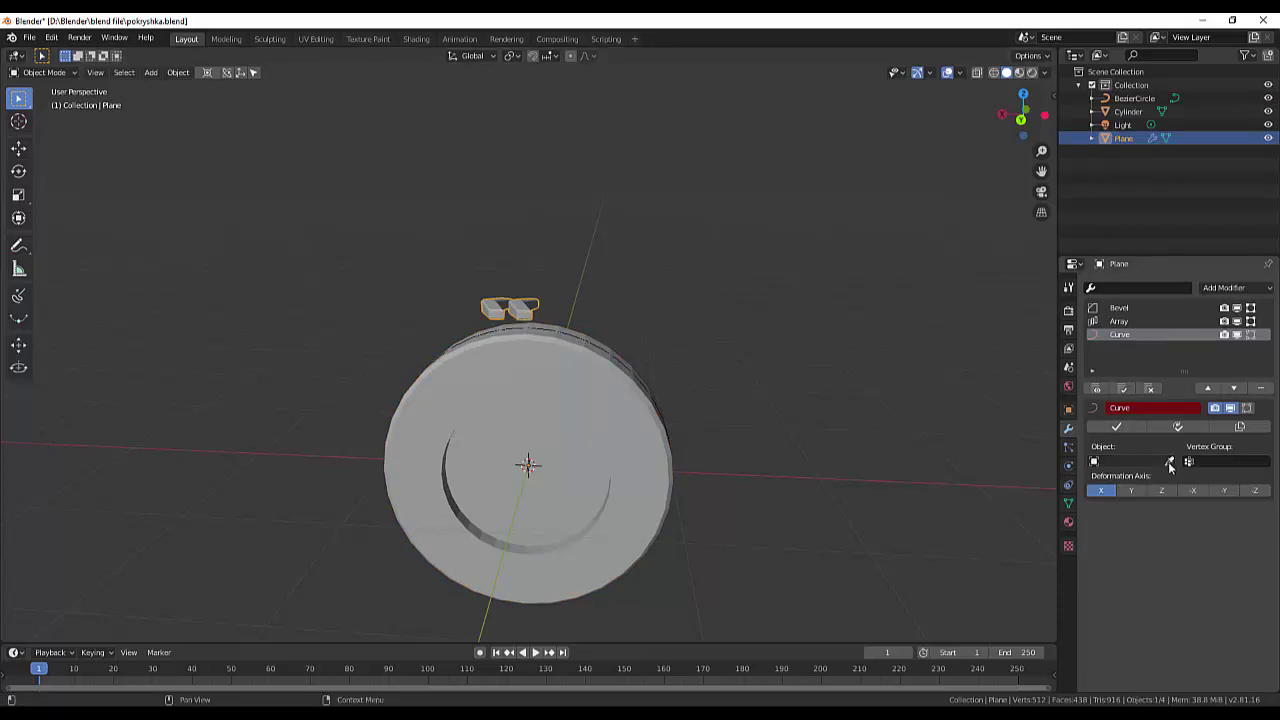
Set the Curve modifier's Object to BezierCircle.
click(1096, 462)
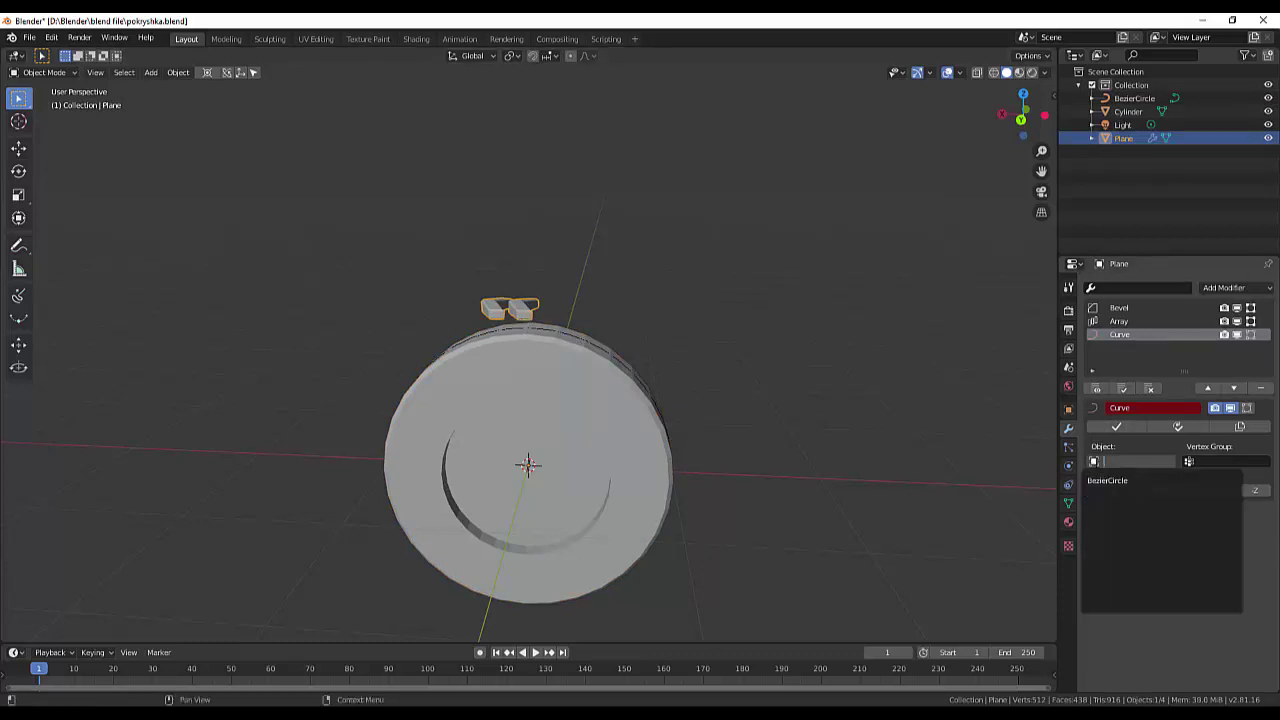
key(Return)
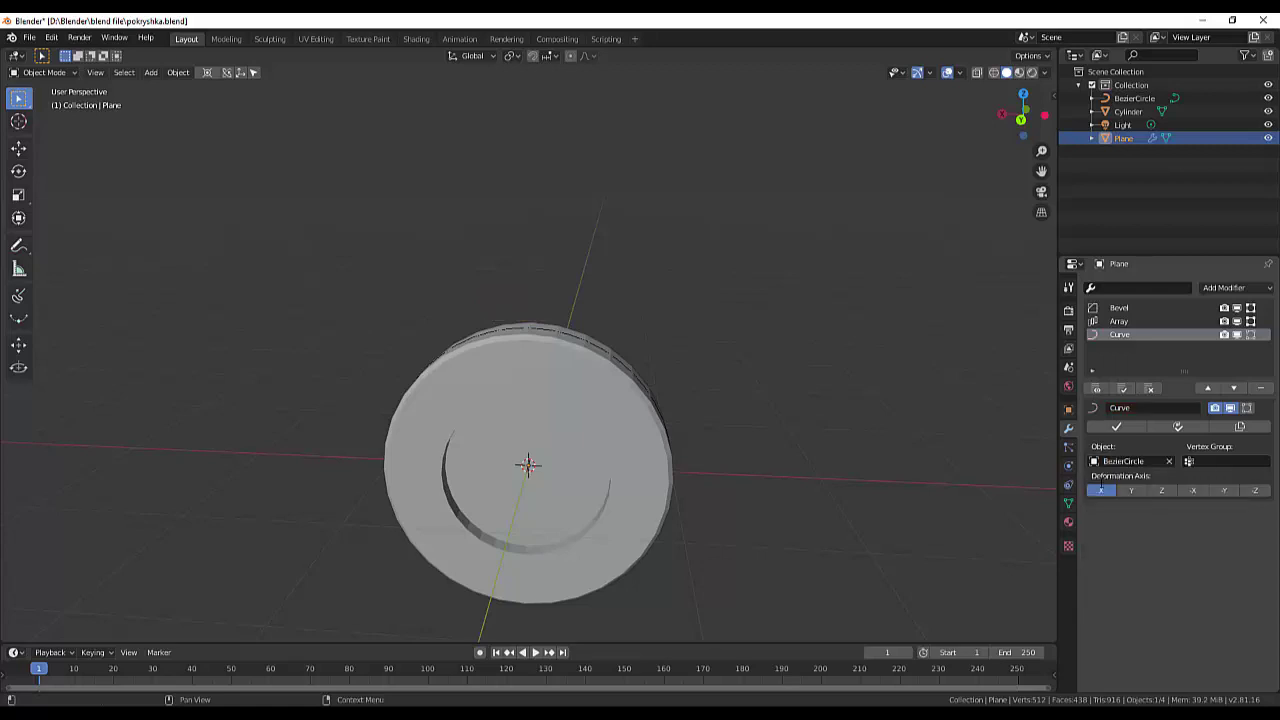
scroll(934, 487, down, 3)
scroll(930, 489, down, 2)
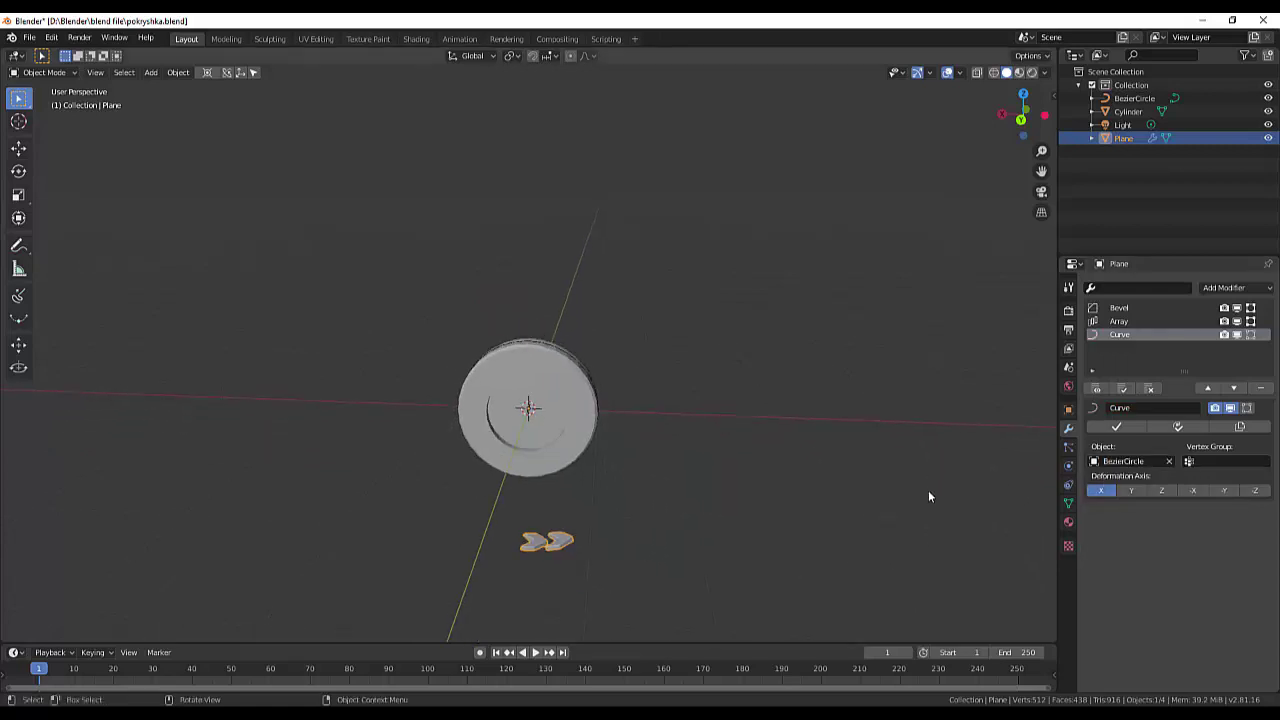
scroll(928, 489, up, 2)
scroll(928, 494, down, 1)
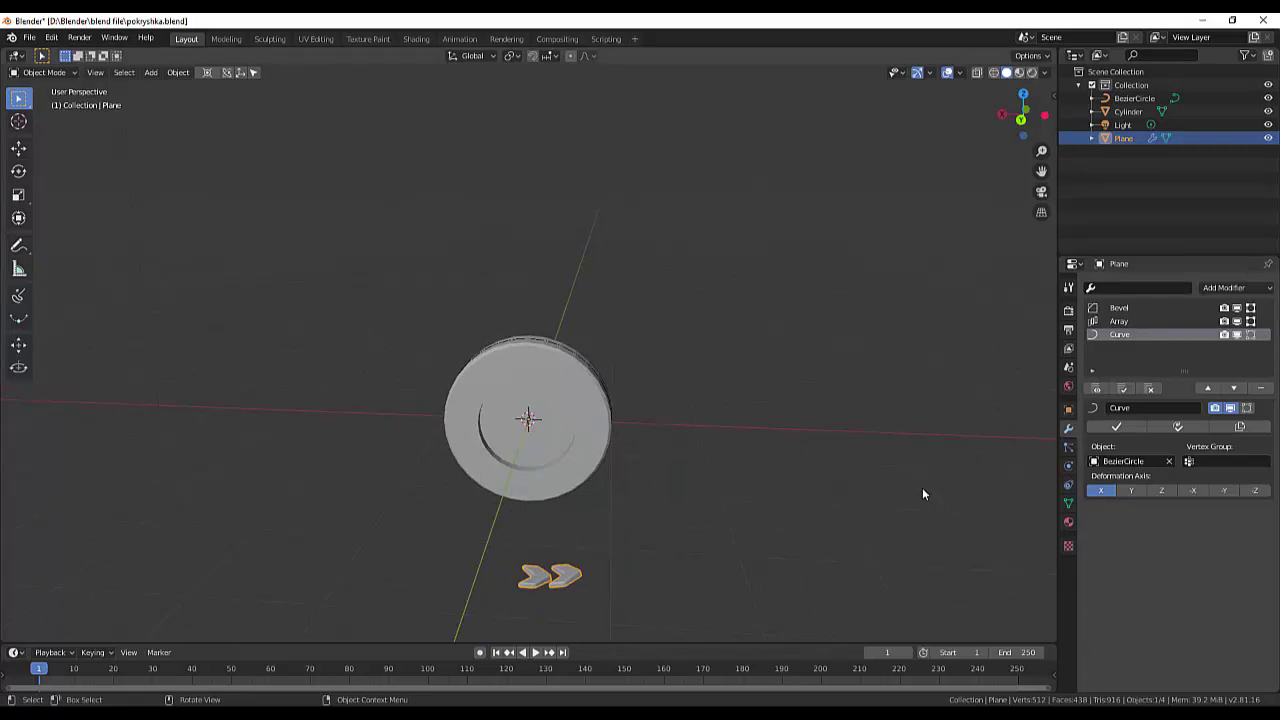
Try deformation axes Y, Z, -X, -Y, -Z, then settle back on X.
click(1132, 491)
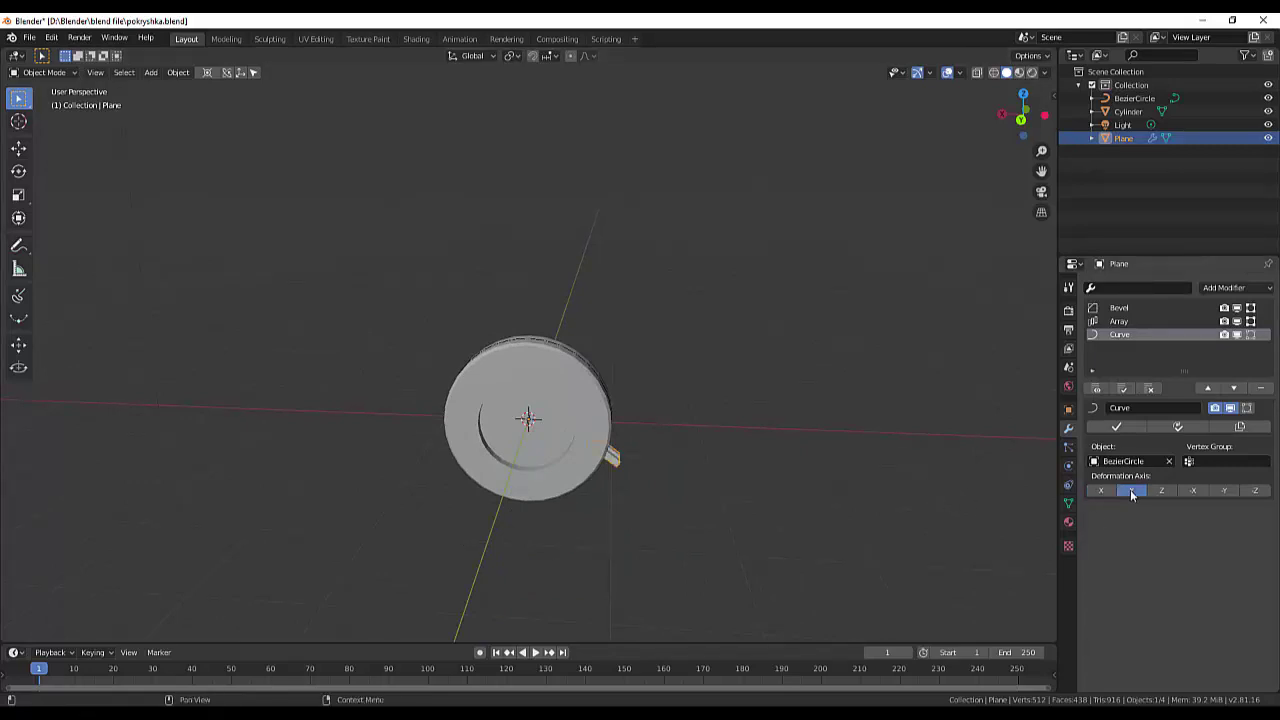
click(1157, 492)
click(1191, 491)
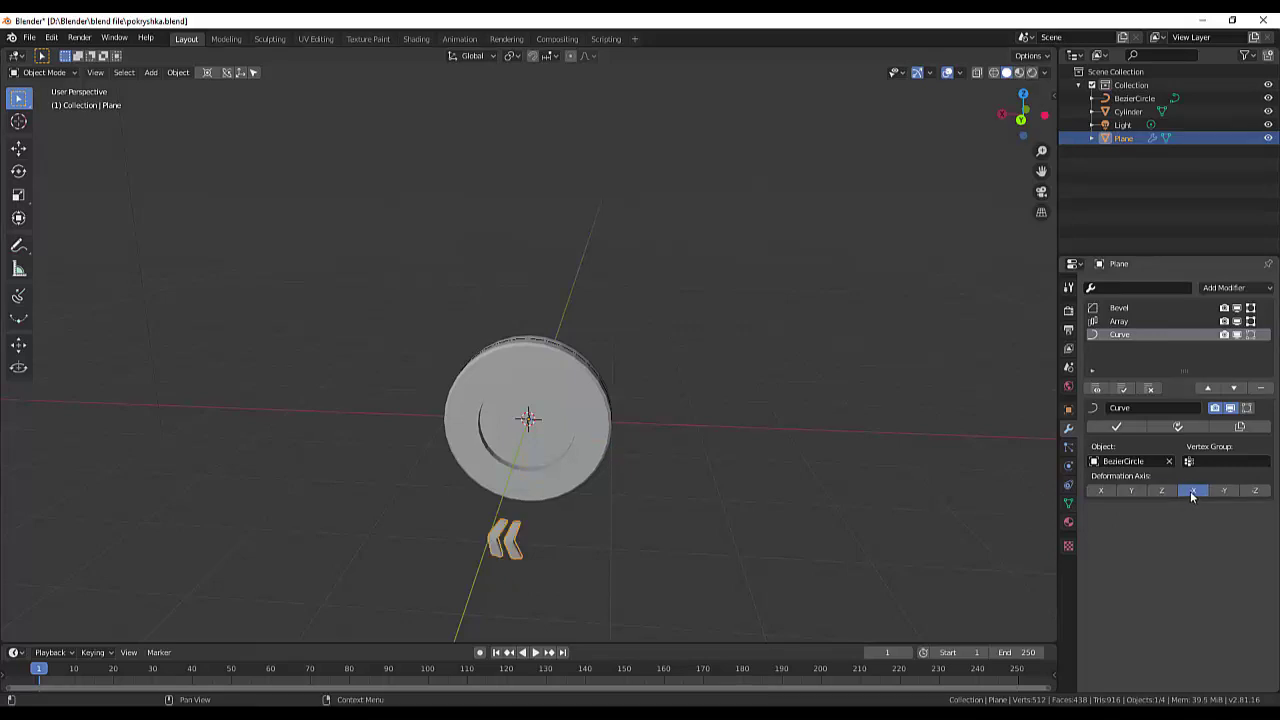
click(1226, 493)
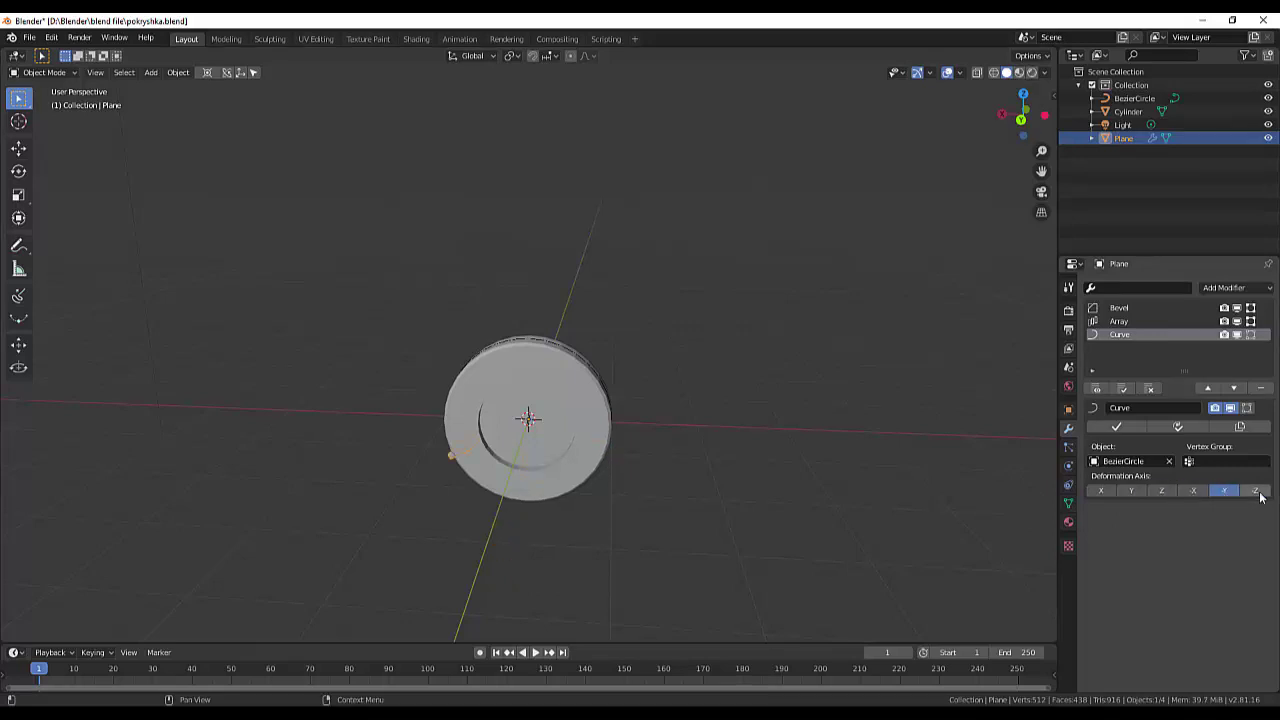
click(1262, 497)
click(1102, 491)
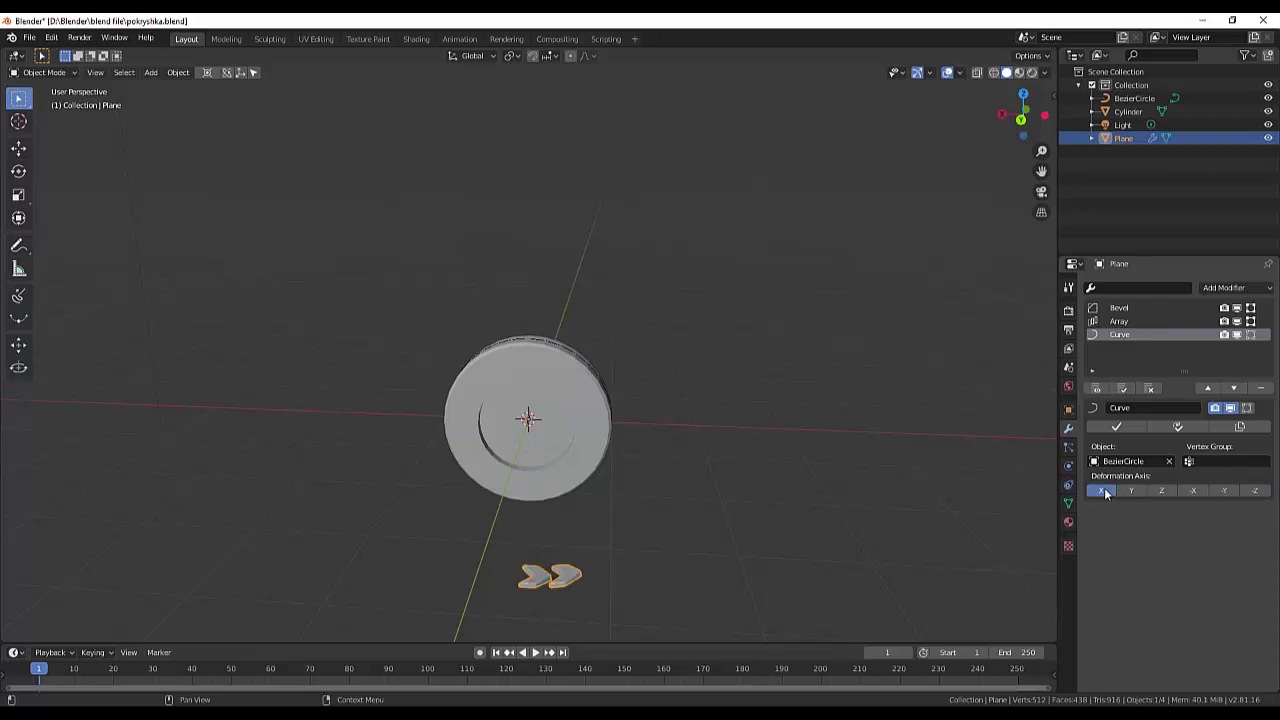
Hide the Cylinder in the Outliner and view the BezierCircle and chevron blocks from above.
click(1128, 114)
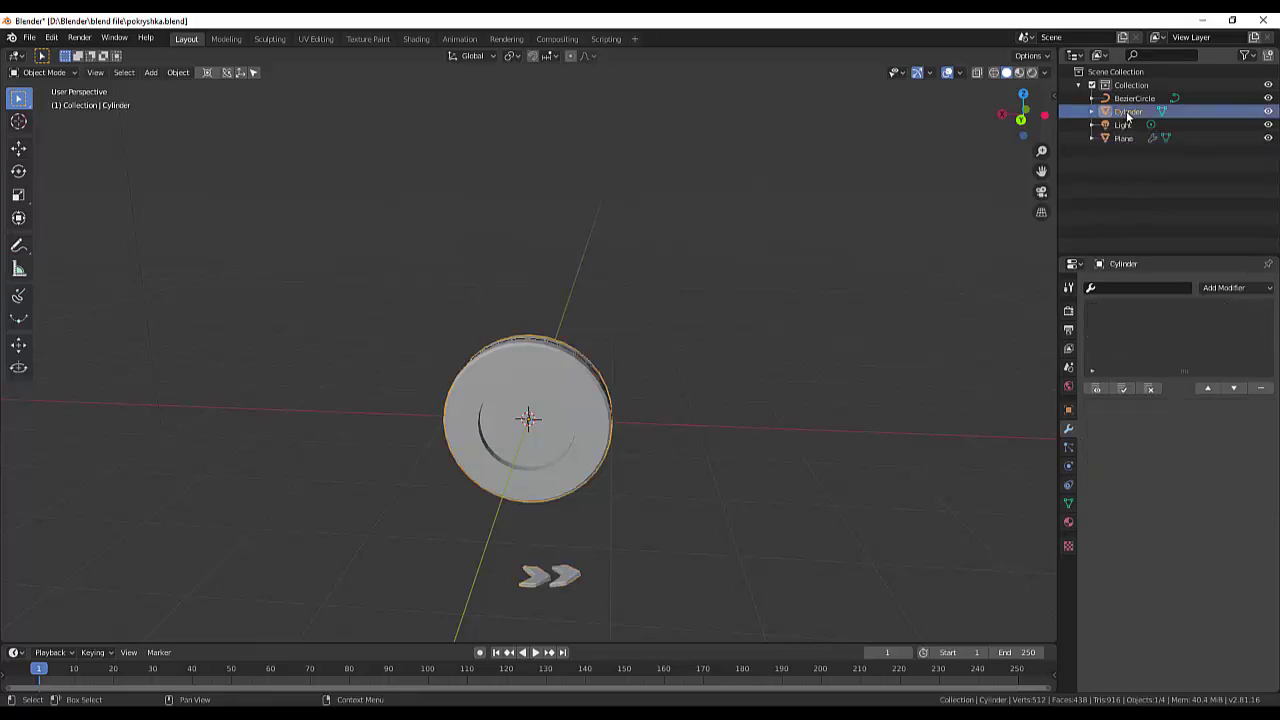
click(1267, 112)
scroll(704, 558, down, 2)
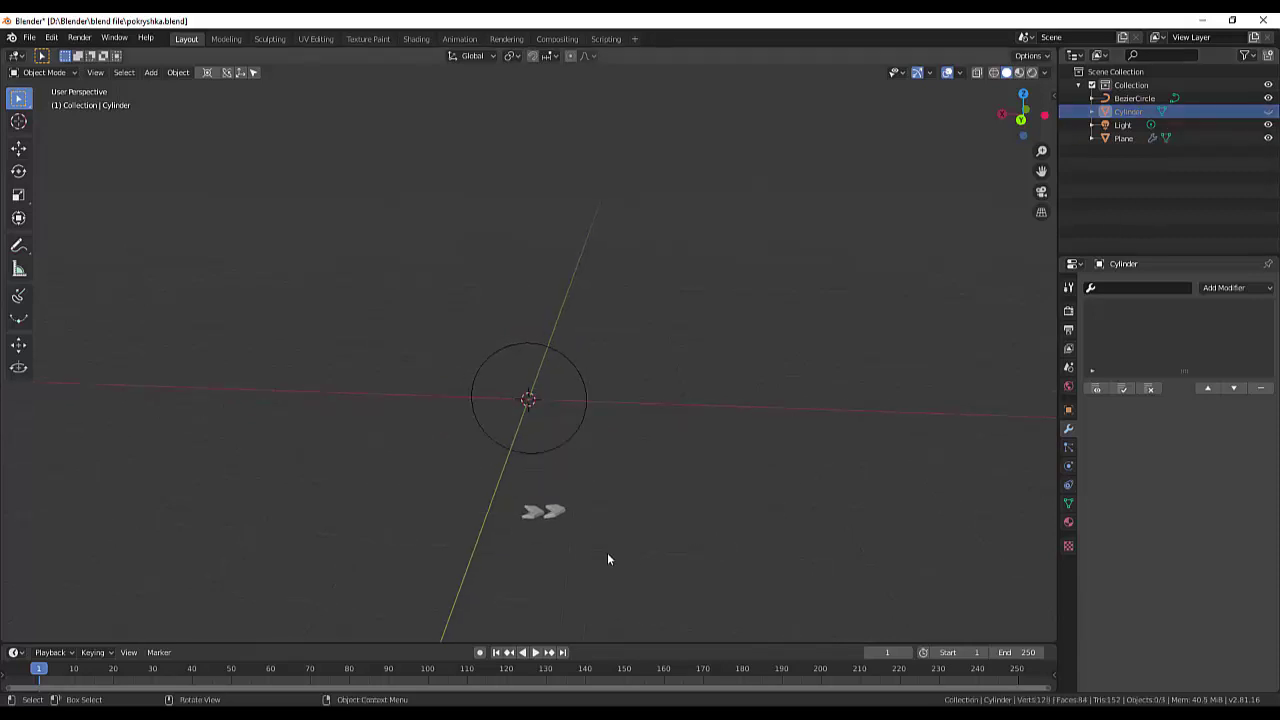
mouse_move(612, 547)
middle_down()
mouse_move(600, 503)
mouse_move(634, 499)
middle_up()
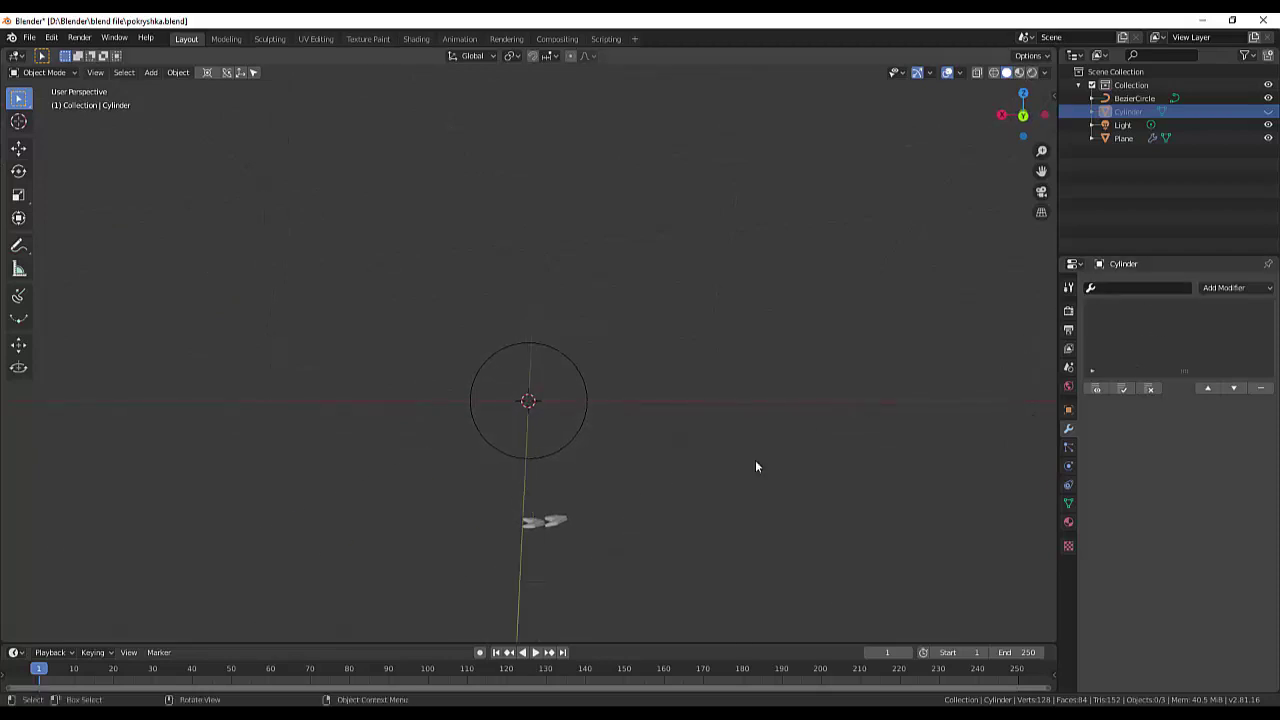
click(540, 452)
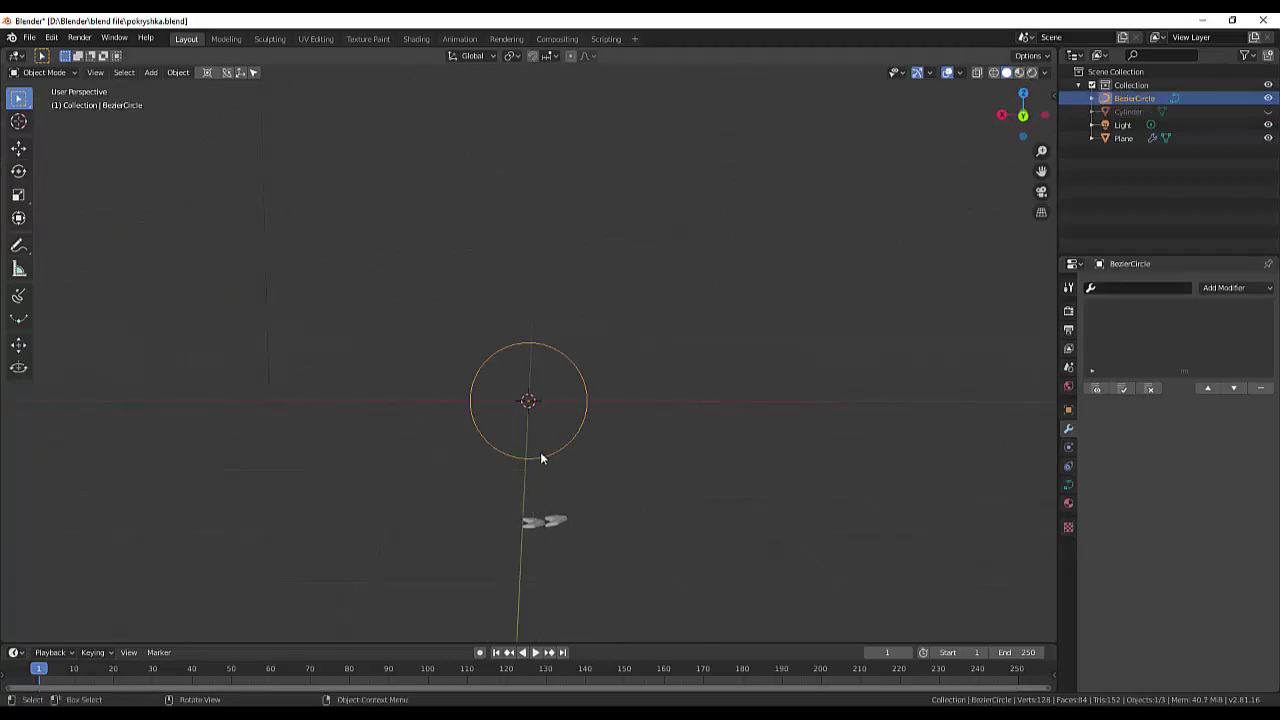
click(557, 519)
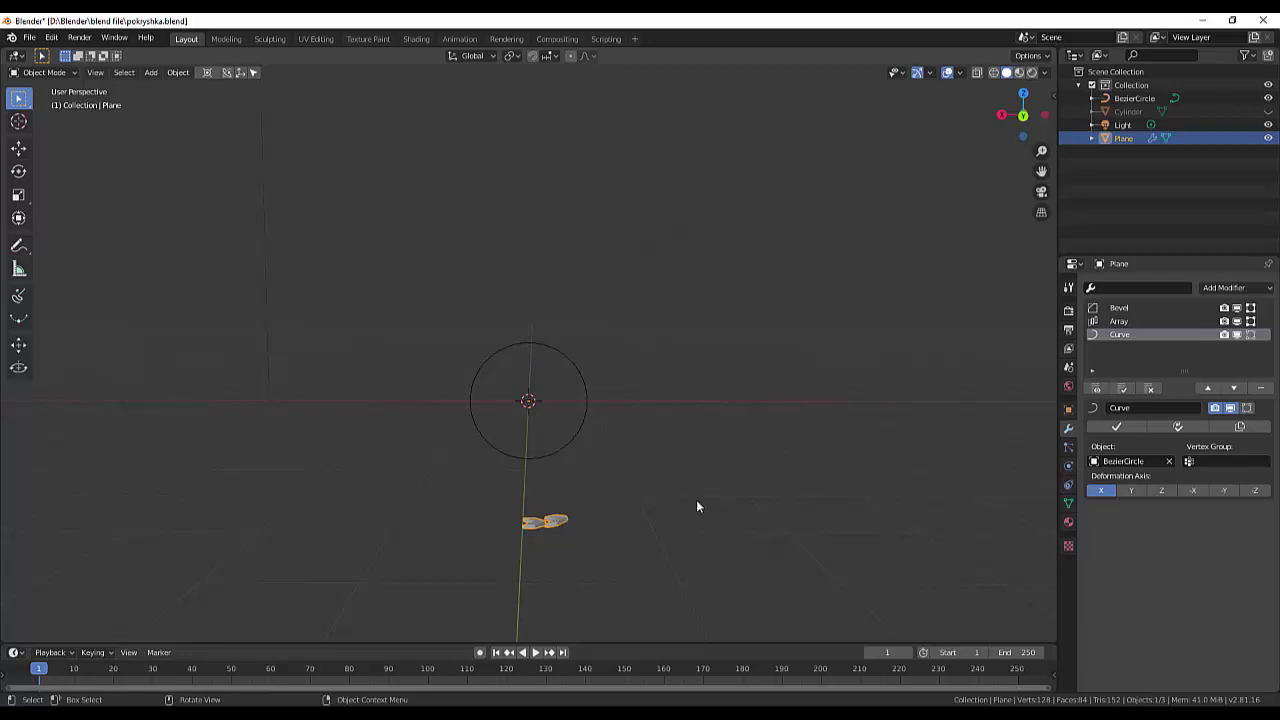
Scale the BezierCircle slightly smaller, then reselect the chevron blocks Plane.
click(563, 450)
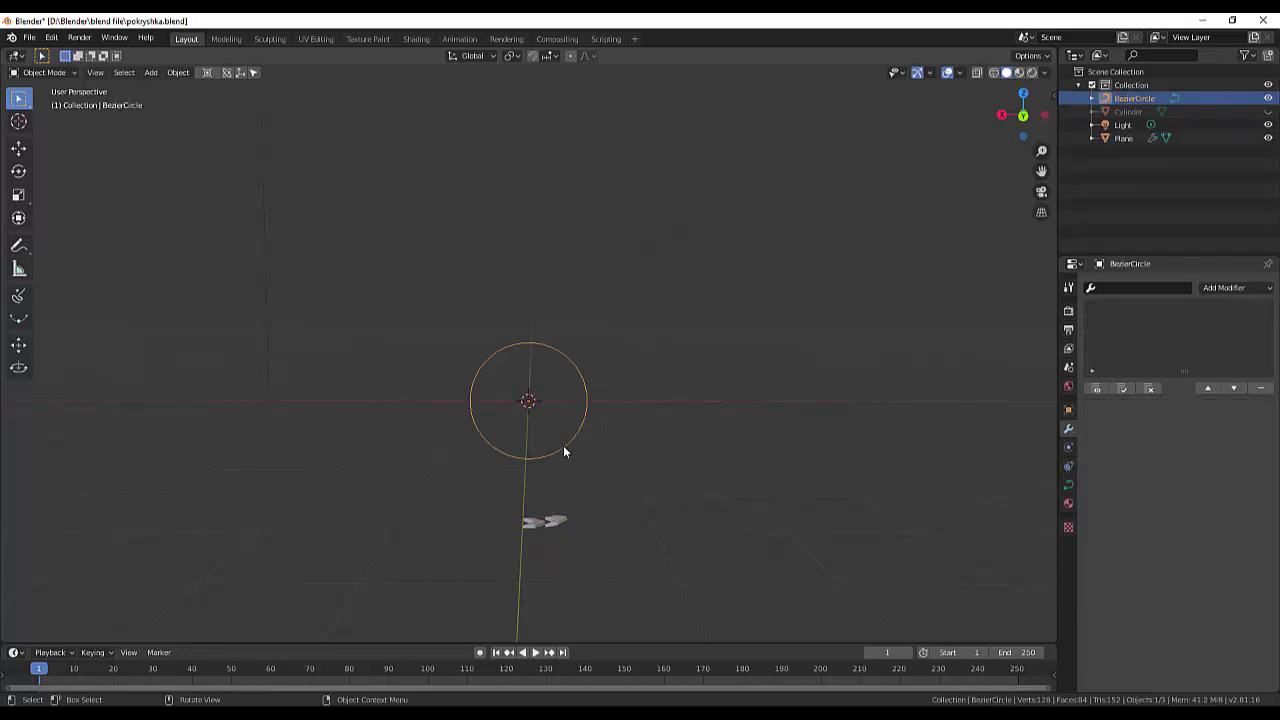
key(s)
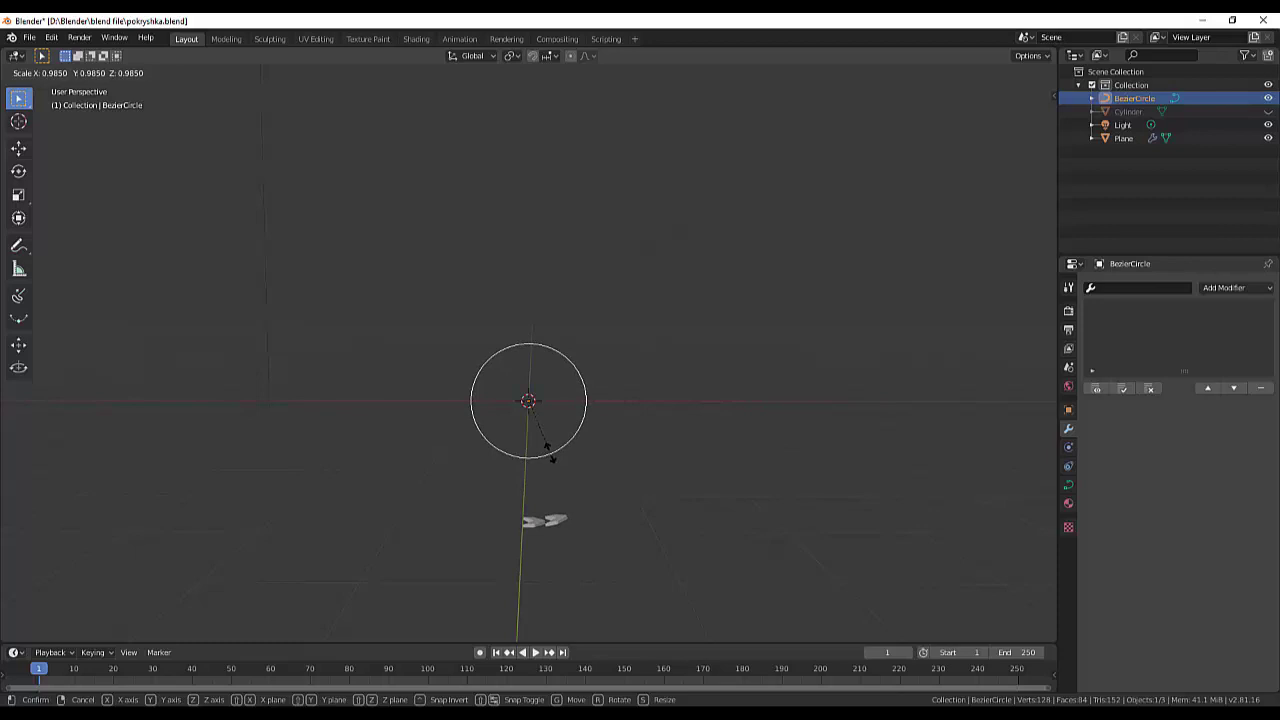
click(550, 457)
click(597, 517)
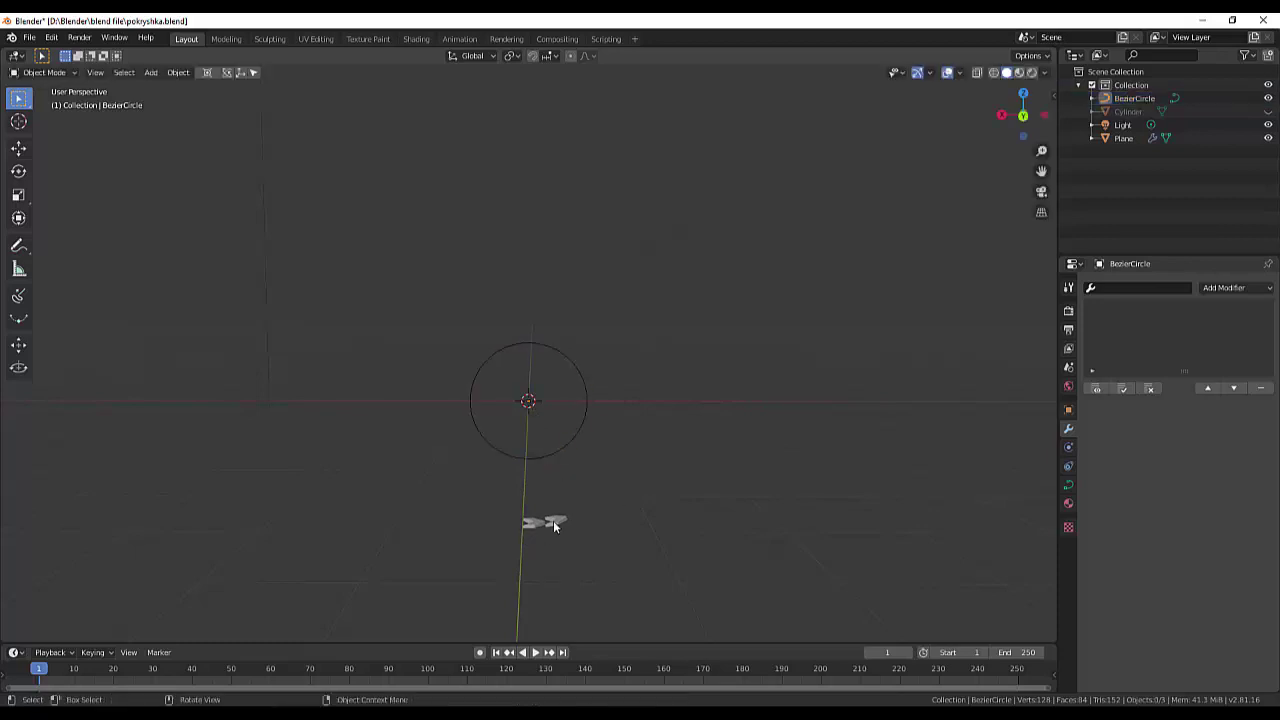
click(555, 525)
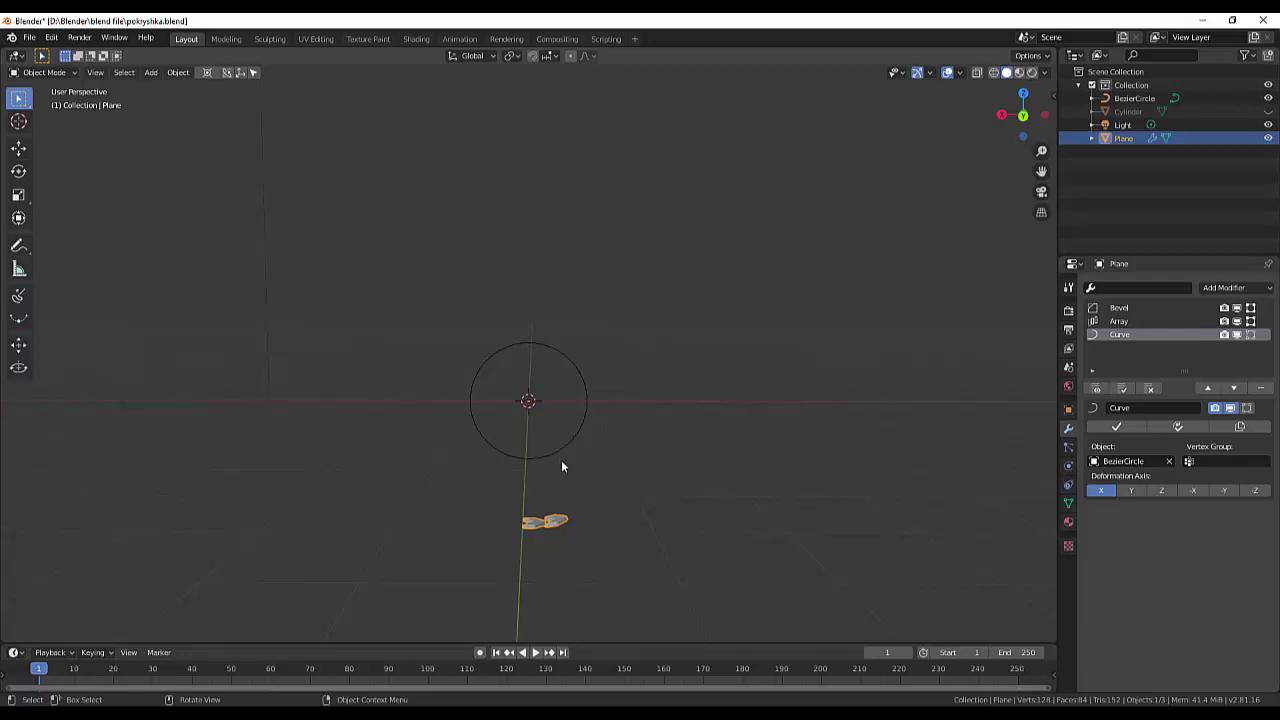
Clear BezierCircle from the Curve modifier's Object field and orbit to inspect the circle.
click(1169, 461)
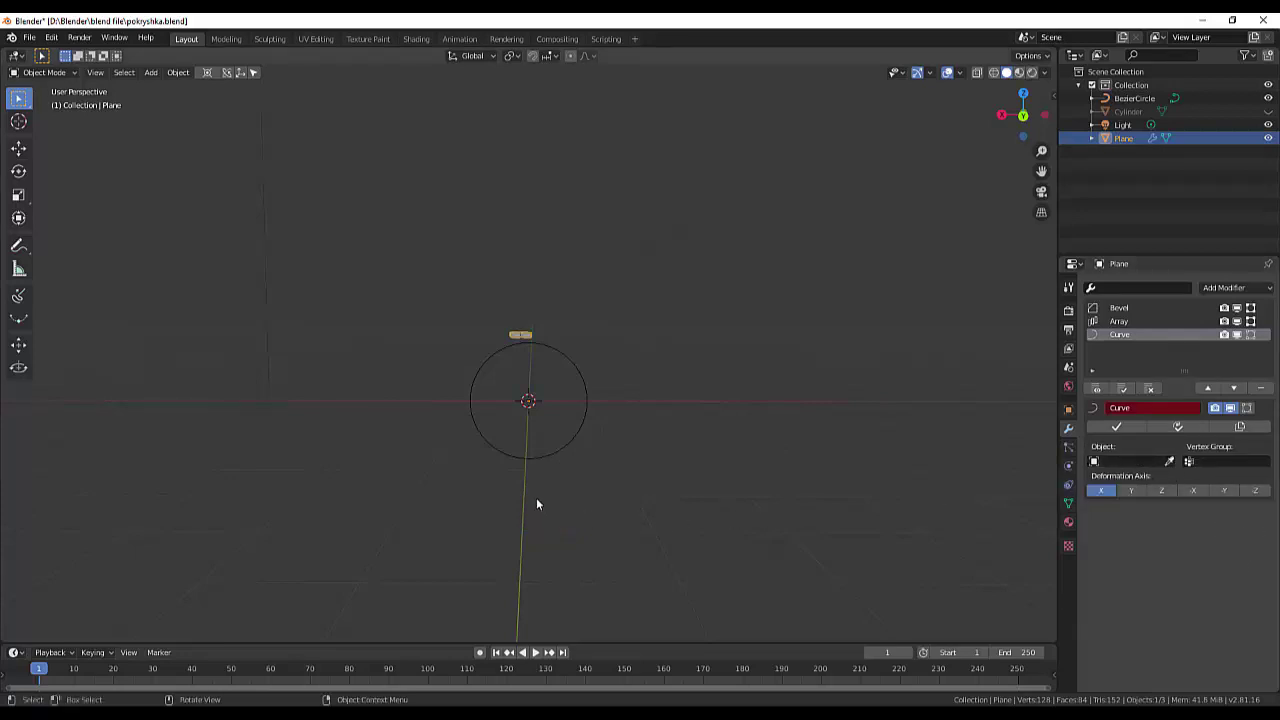
scroll(520, 456, up, 2)
scroll(530, 420, up, 4)
scroll(530, 368, up, 1)
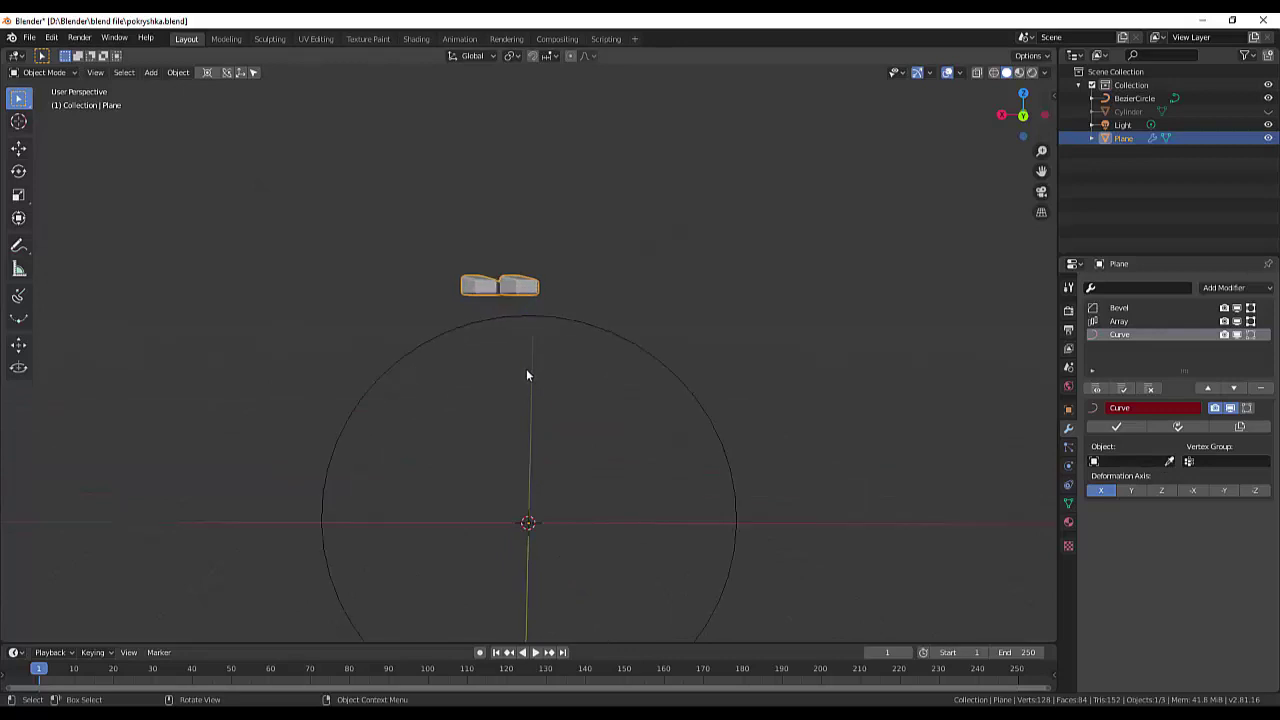
scroll(526, 374, up, 1)
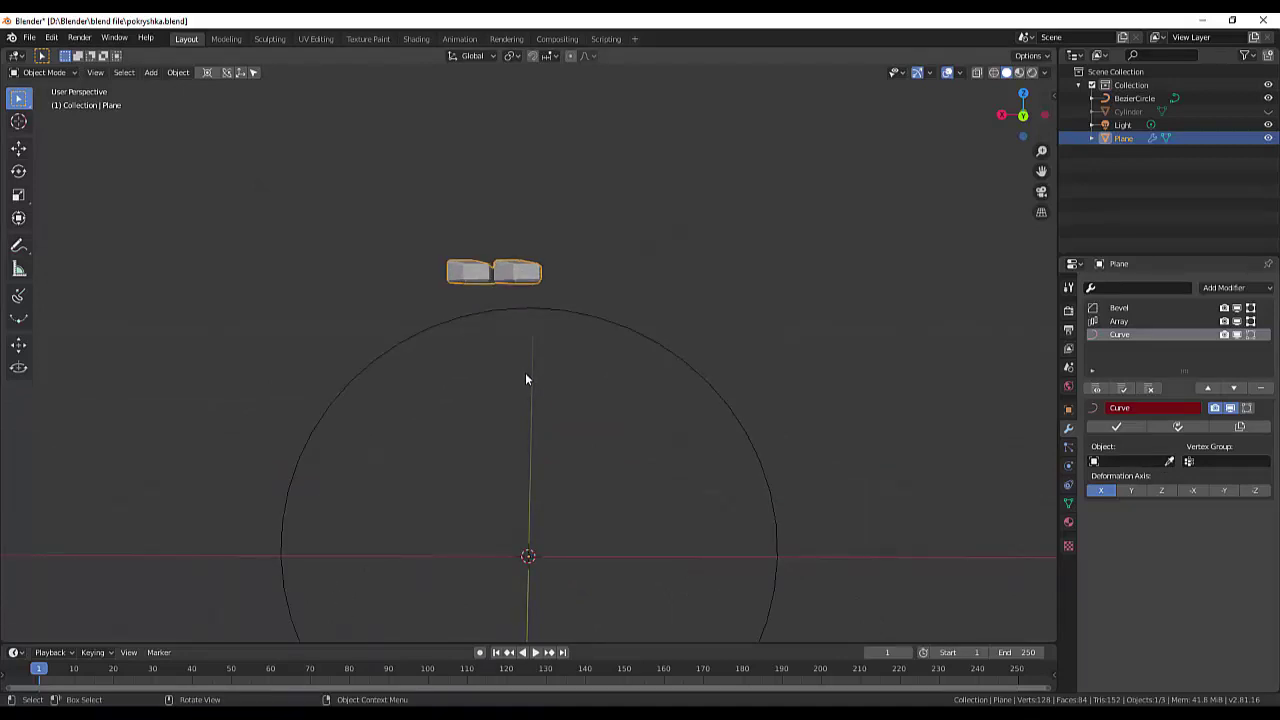
scroll(553, 374, down, 3)
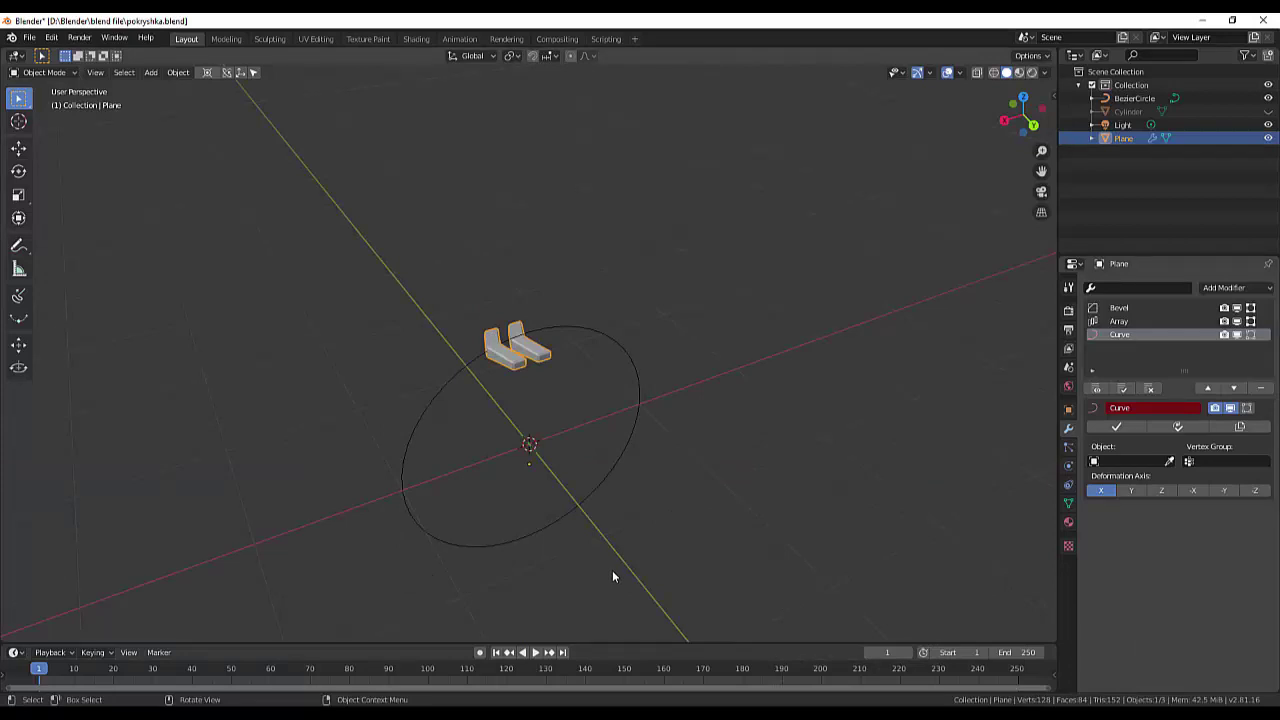
middle_drag(617, 571, 616, 496)
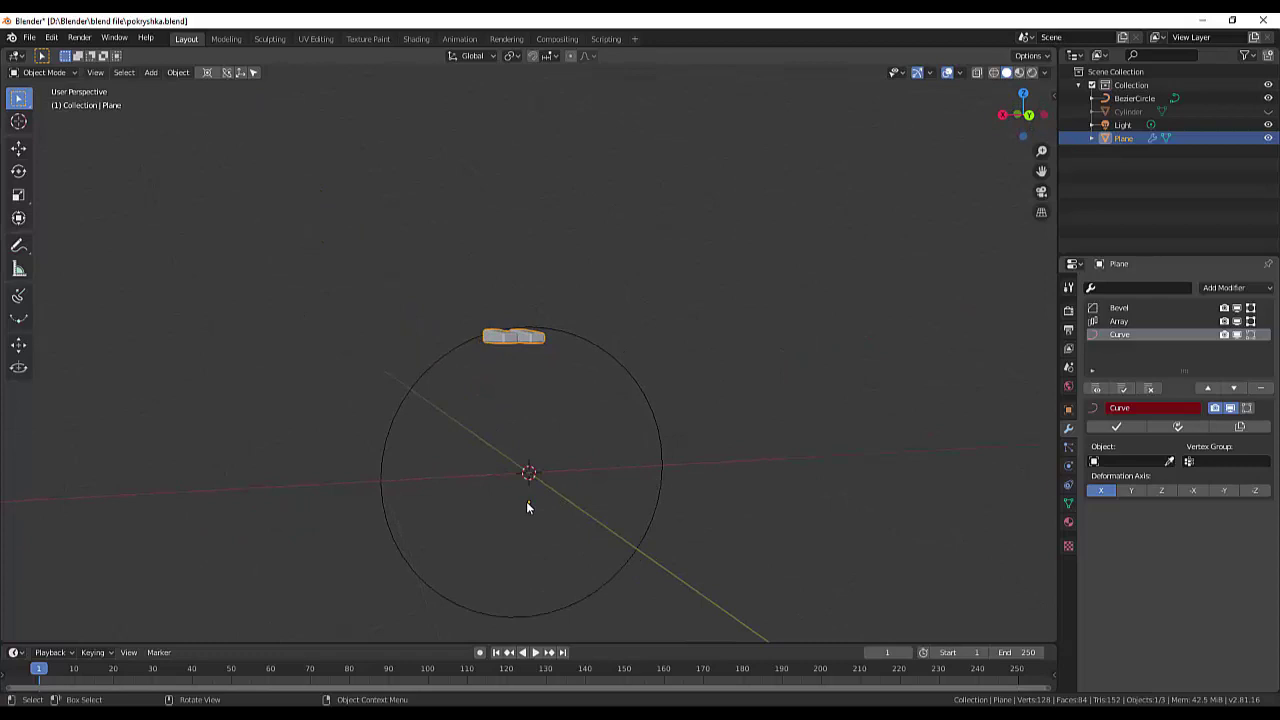
middle_drag(750, 497, 732, 550)
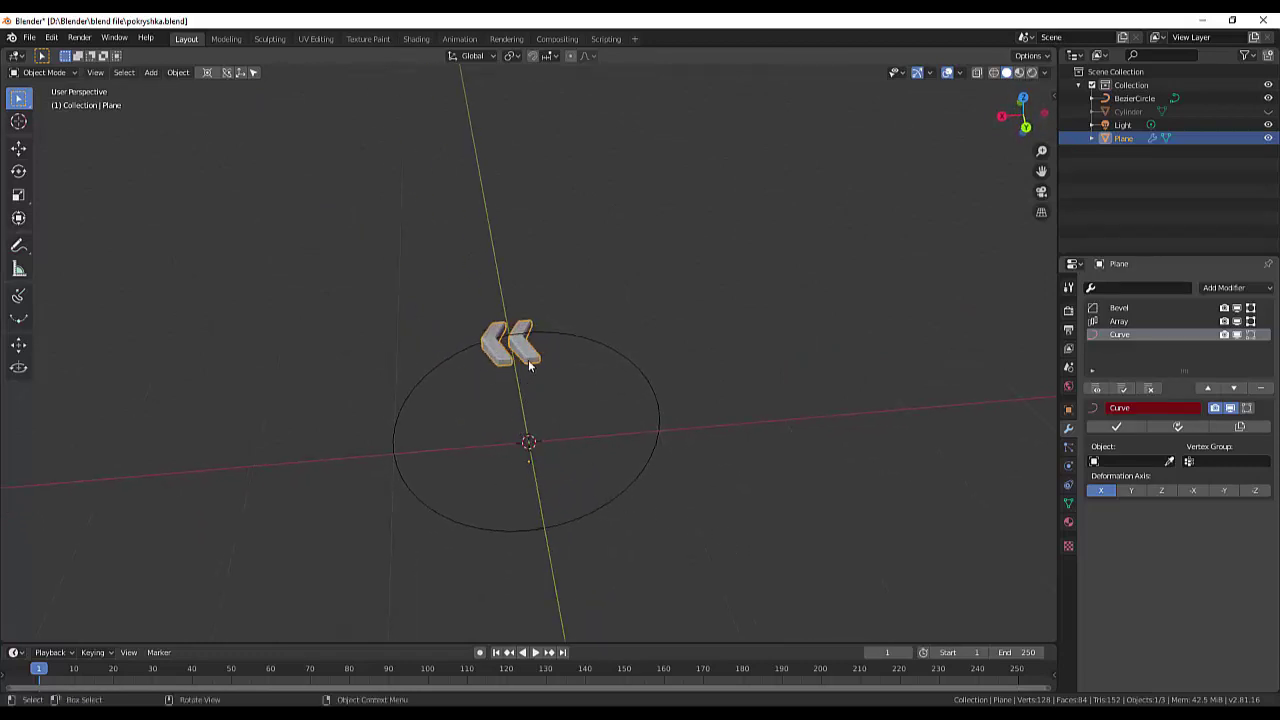
Move the blocks' origin to the 3D cursor and pick BezierCircle as the Curve target.
click(178, 73)
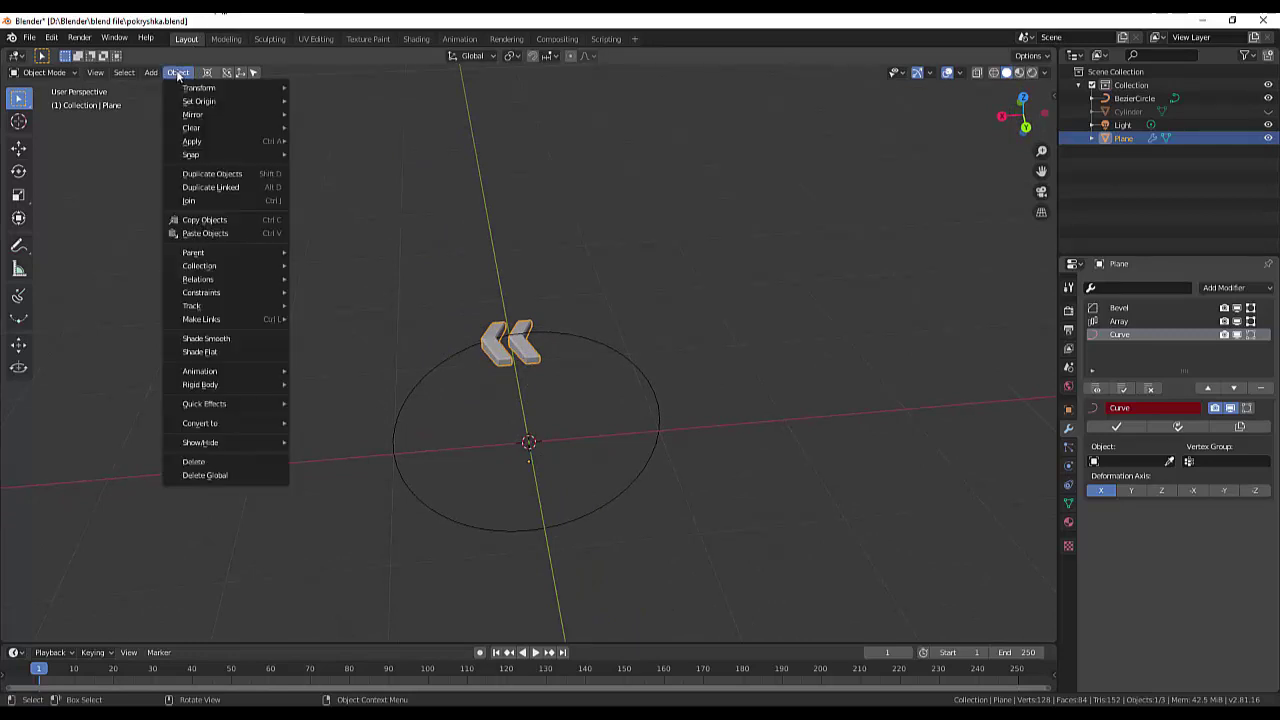
mouse_move(198, 101)
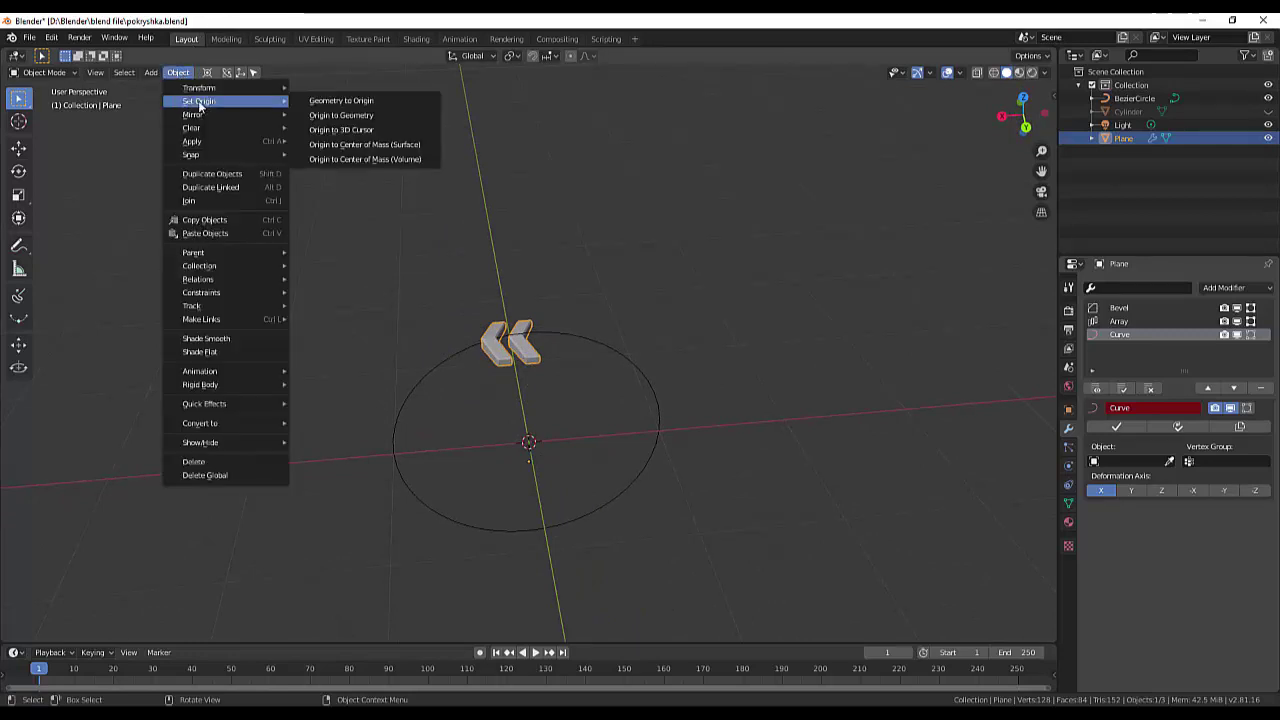
click(337, 131)
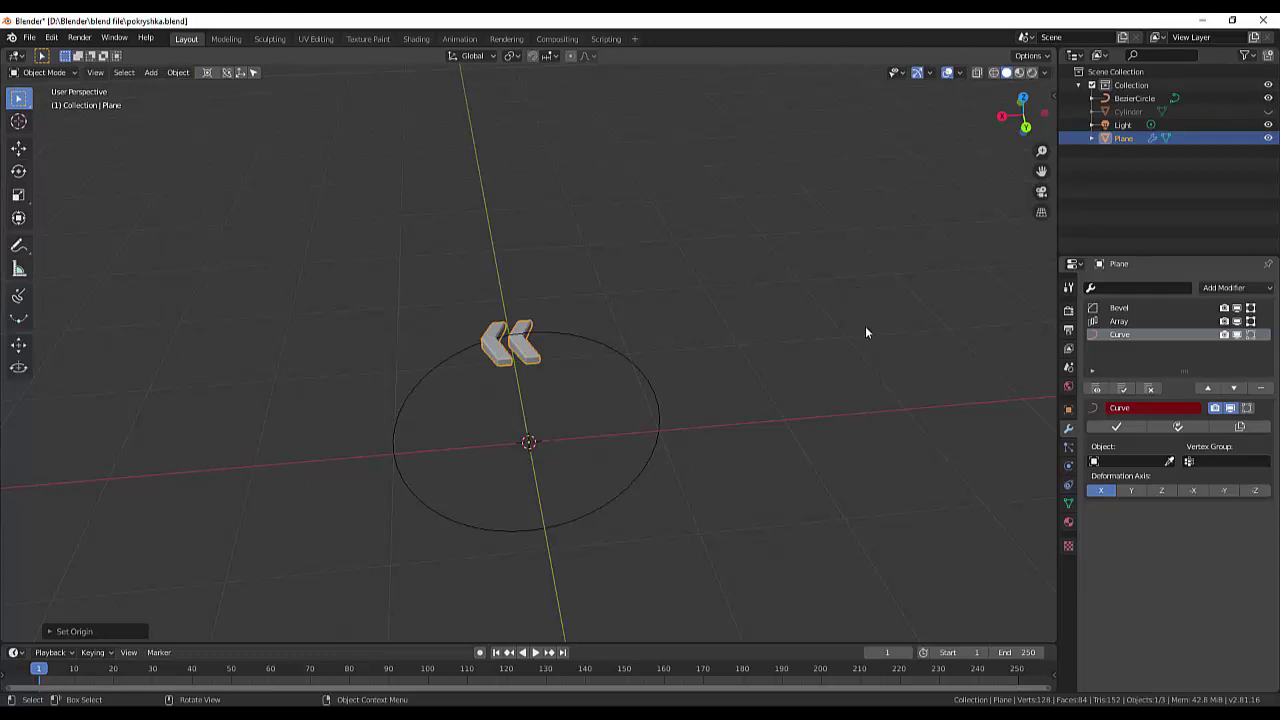
click(1169, 461)
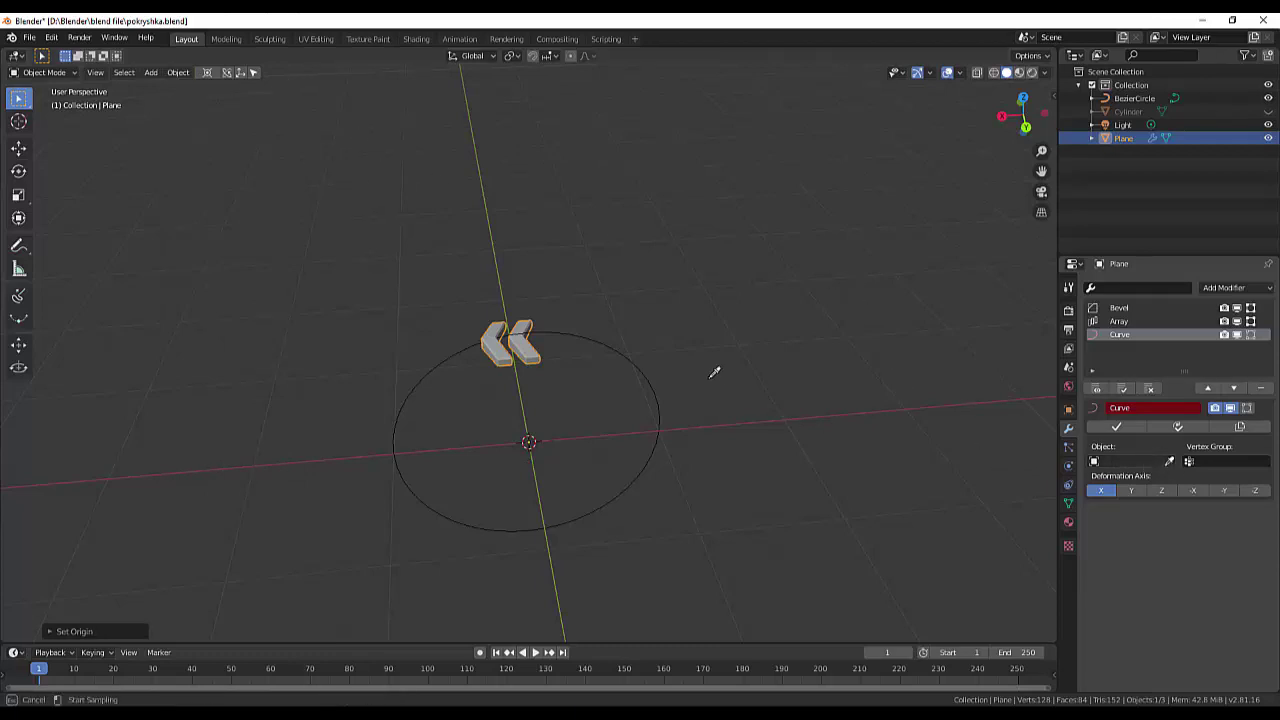
click(658, 379)
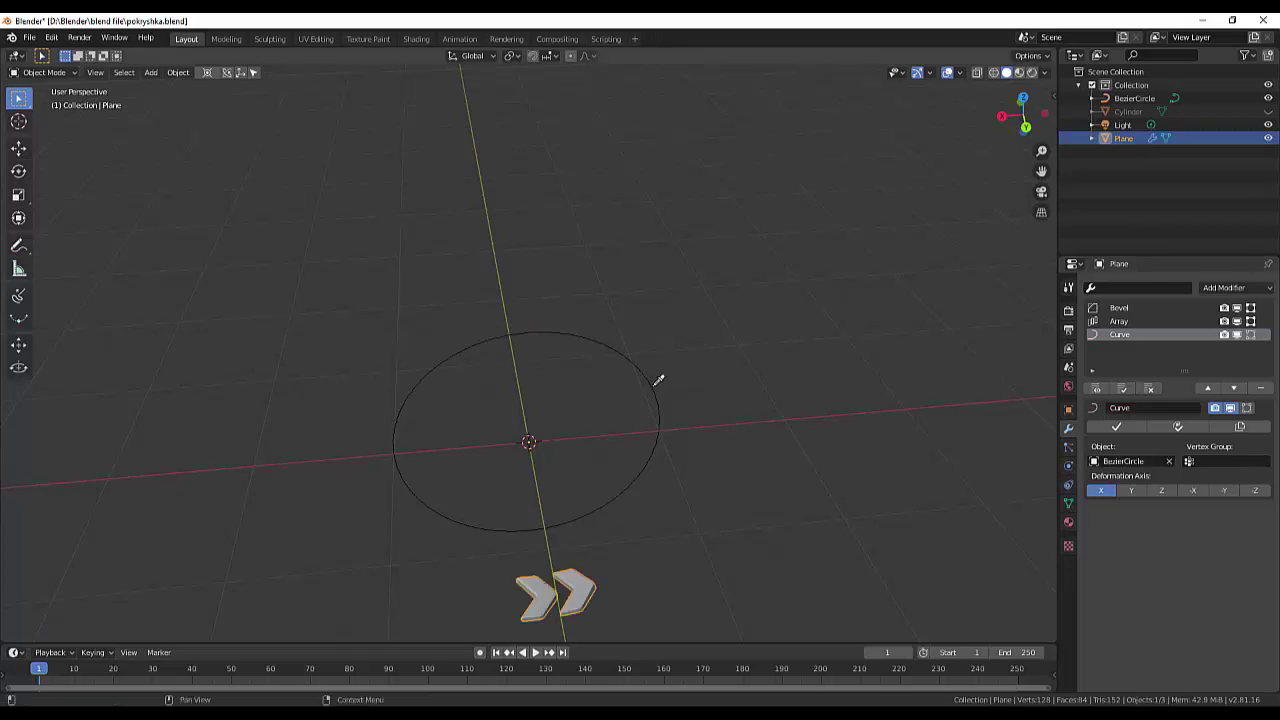
mouse_move(658, 396)
middle_down()
mouse_move(918, 400)
mouse_move(934, 418)
mouse_move(959, 391)
mouse_move(951, 402)
mouse_move(923, 389)
mouse_move(689, 406)
mouse_move(710, 399)
mouse_move(700, 404)
middle_up()
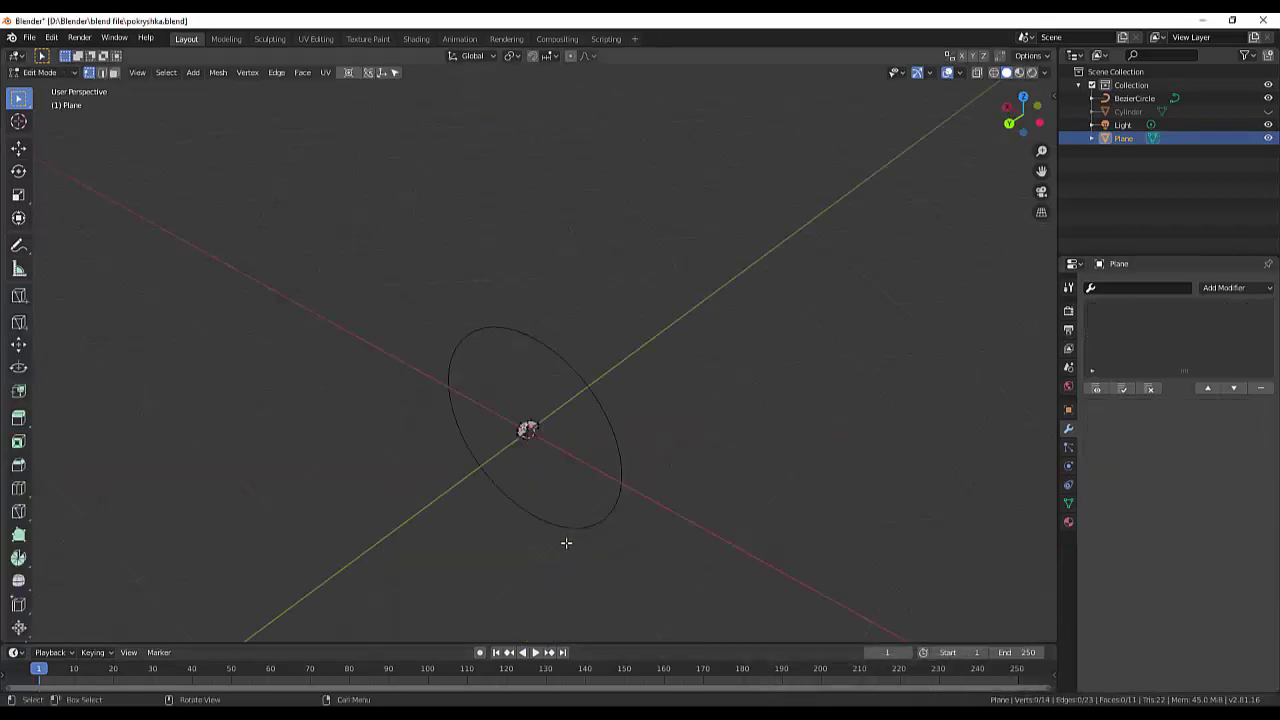
Box-select and then deselect the block's vertices, and return to Object Mode.
scroll(564, 538, up, 1)
scroll(562, 535, up, 3)
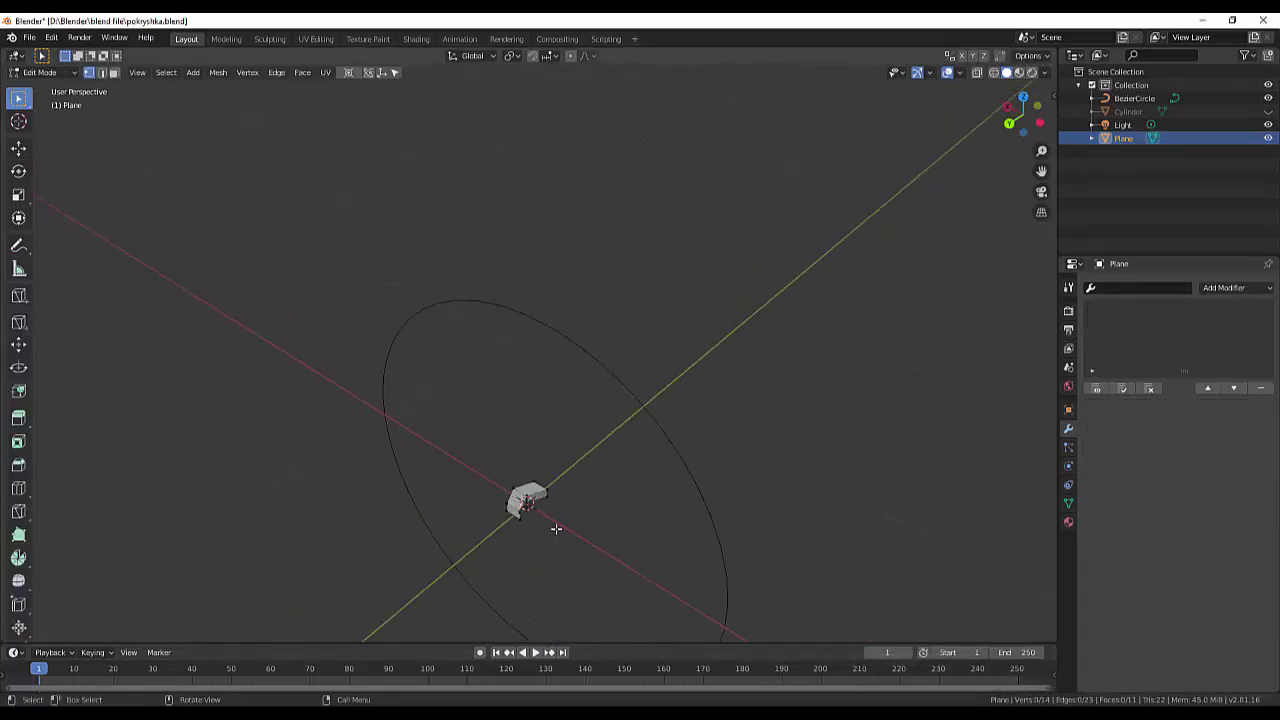
scroll(562, 535, up, 1)
mouse_move(574, 534)
middle_down()
mouse_move(606, 471)
mouse_move(617, 534)
middle_up()
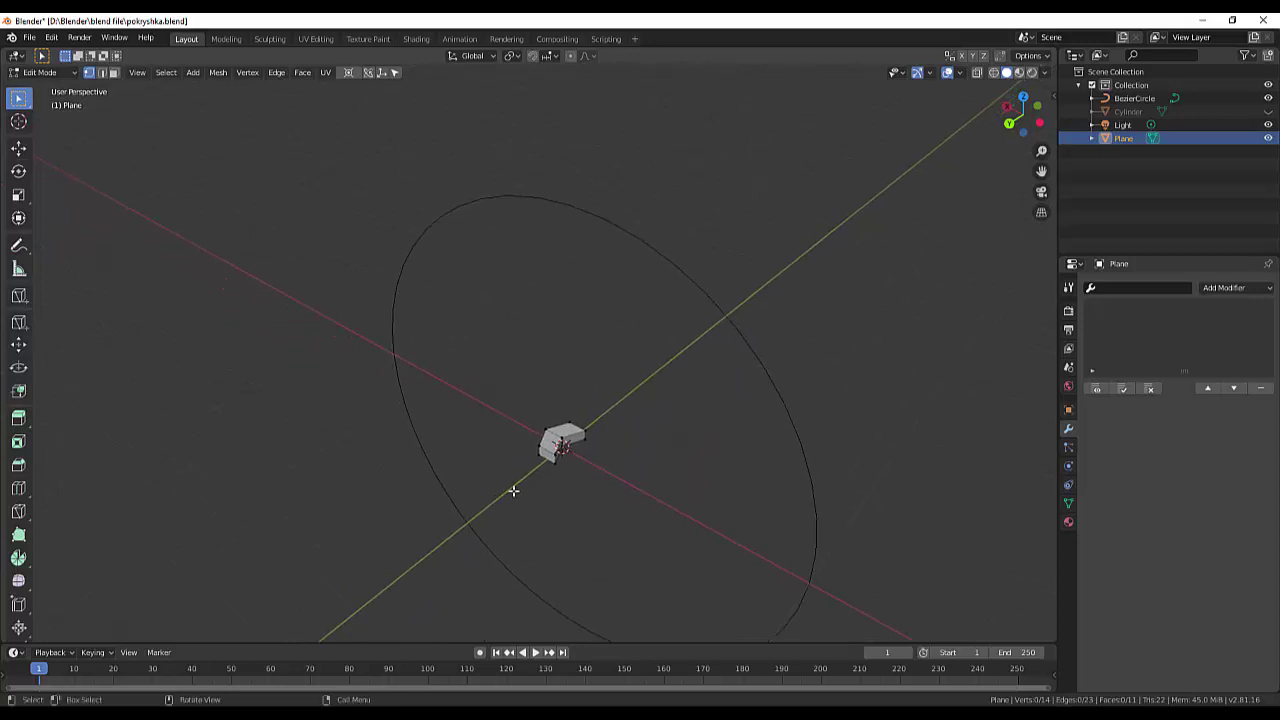
drag(490, 389, 676, 542)
click(694, 487)
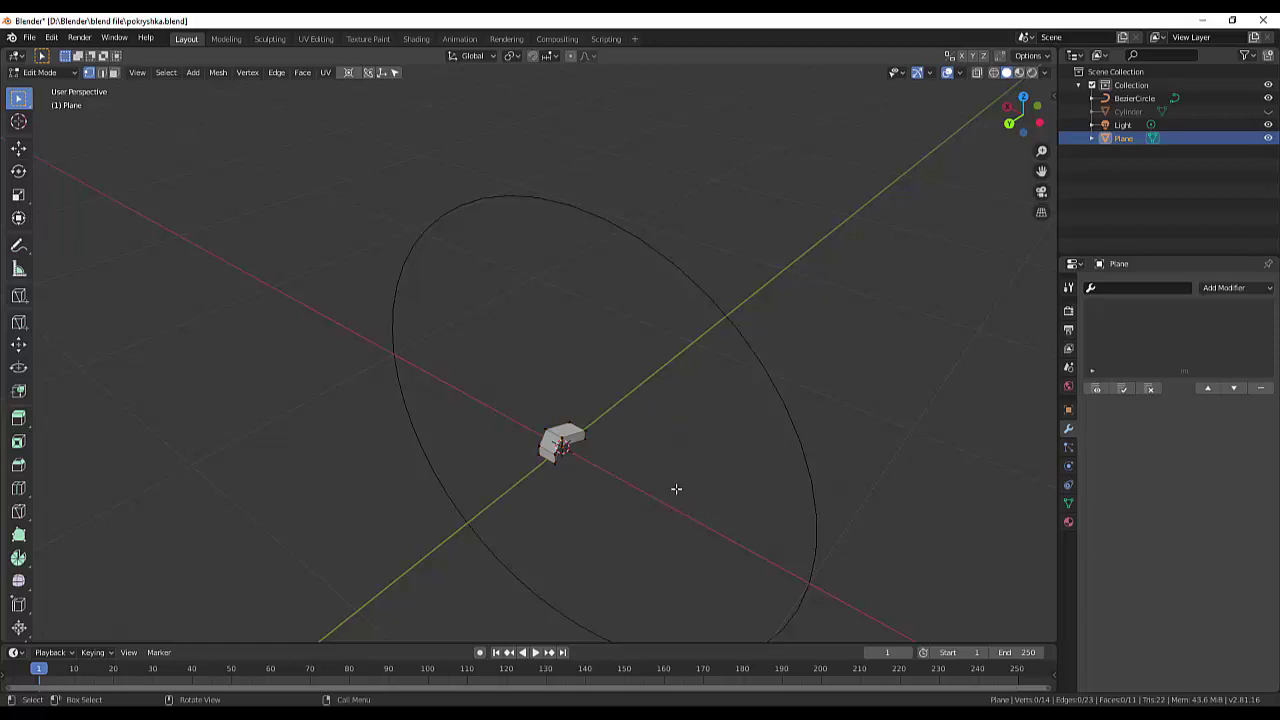
click(40, 72)
click(45, 88)
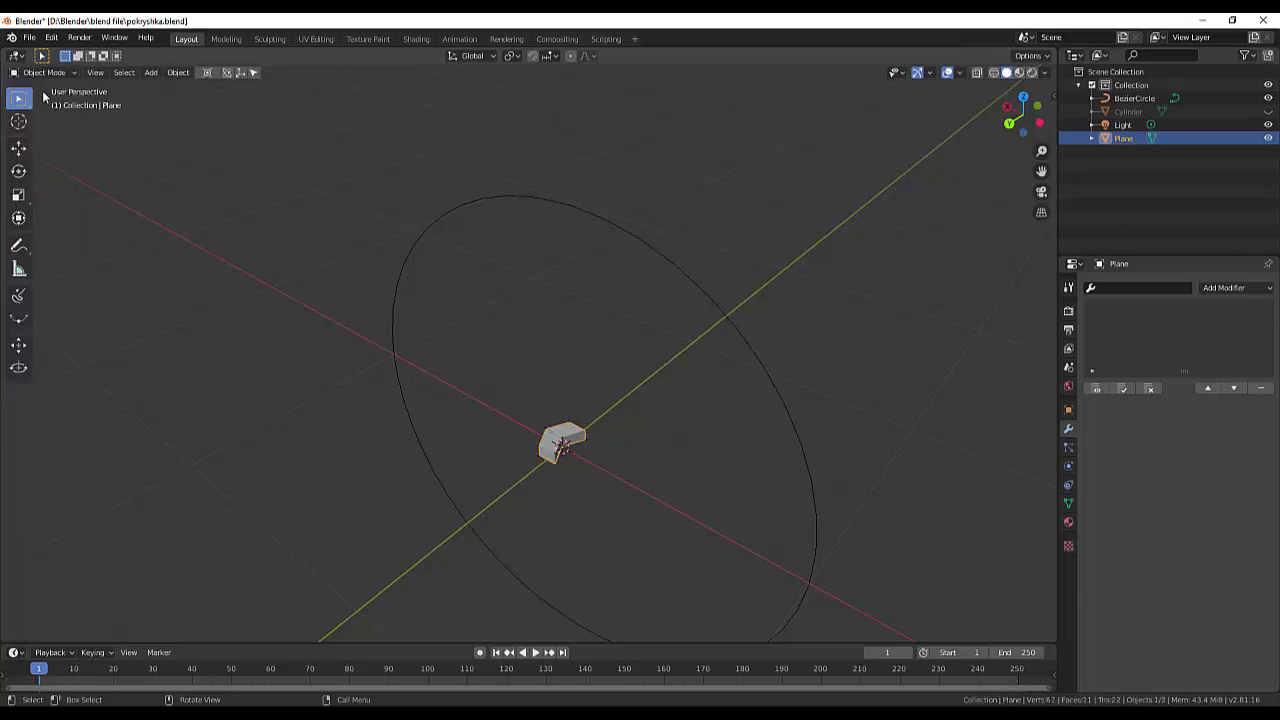
Scale the chevron block up to roughly twice its size, keeping the Cylinder hidden.
middle_drag(669, 517, 720, 500)
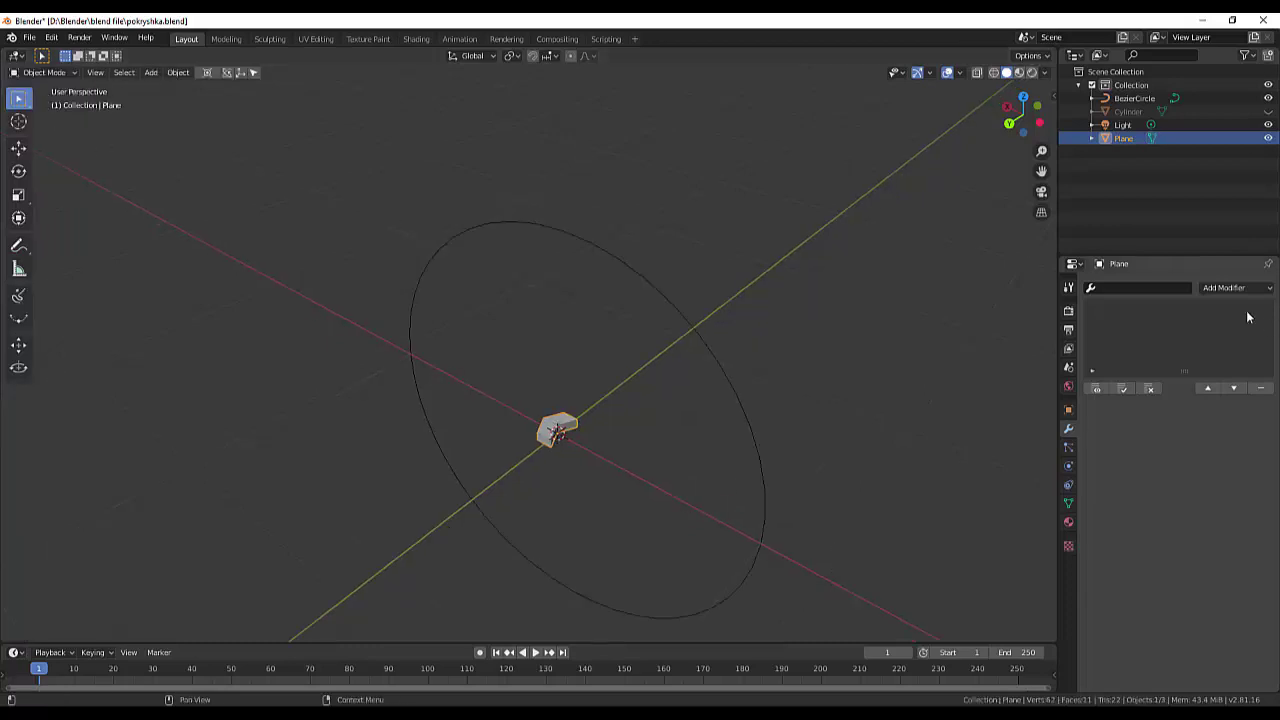
click(1268, 111)
click(1268, 111)
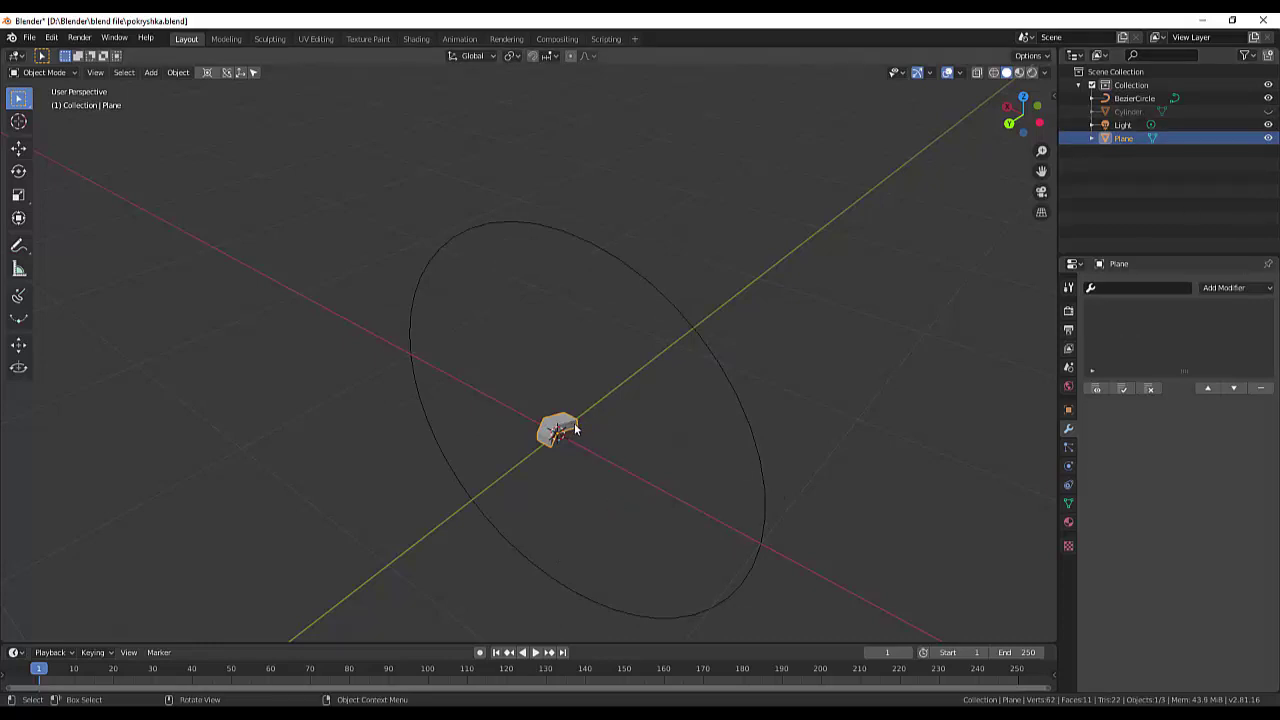
key(s)
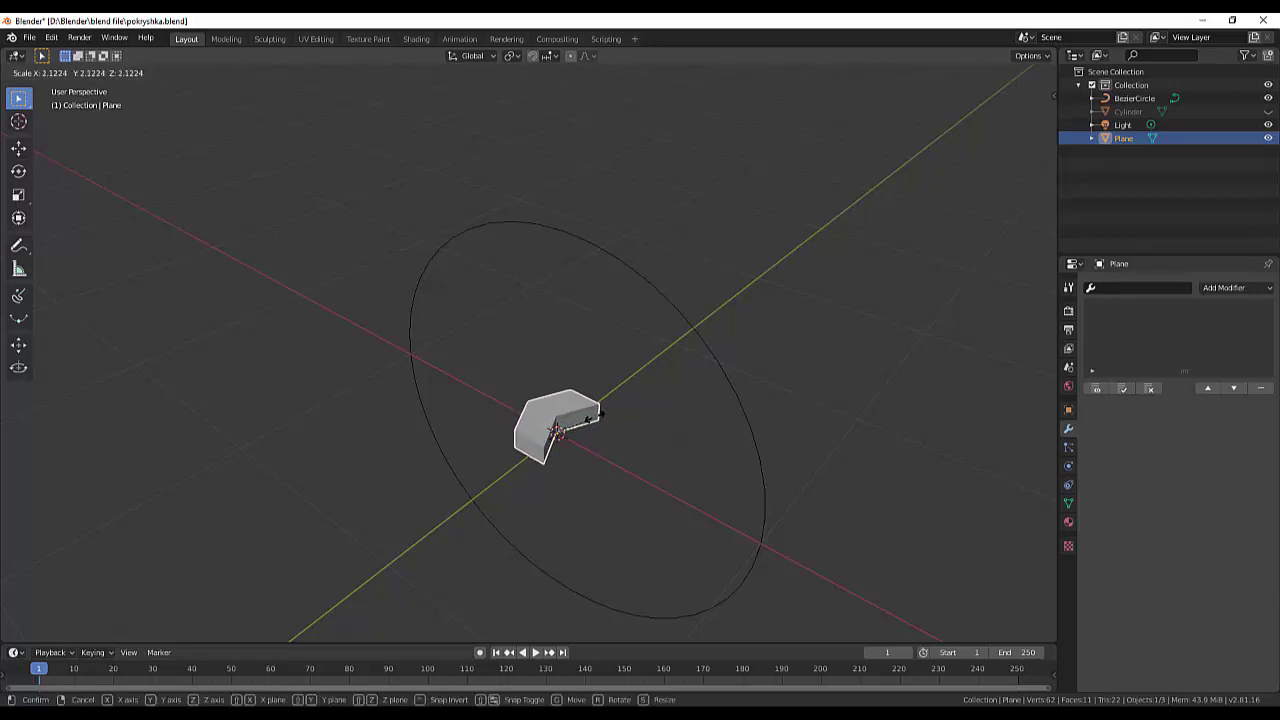
click(591, 424)
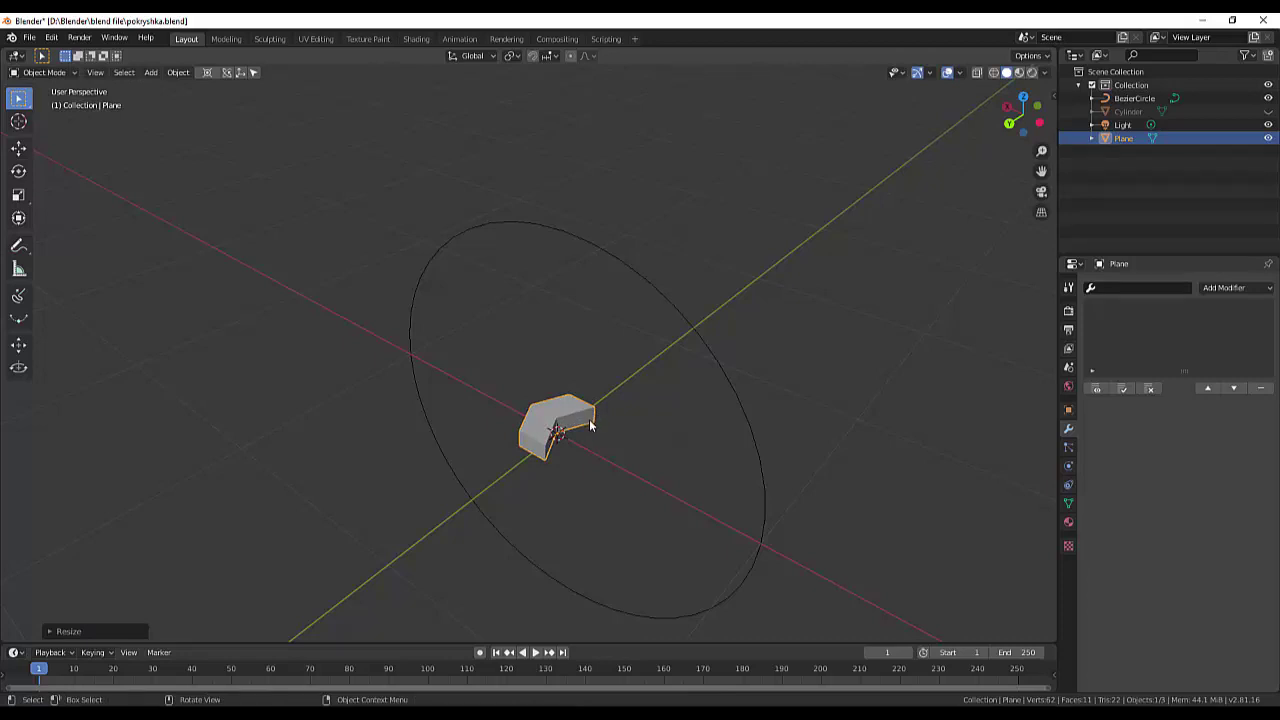
click(1155, 288)
Add a Bevel modifier to the chevron block with a width of 0.29 m.
key(Escape)
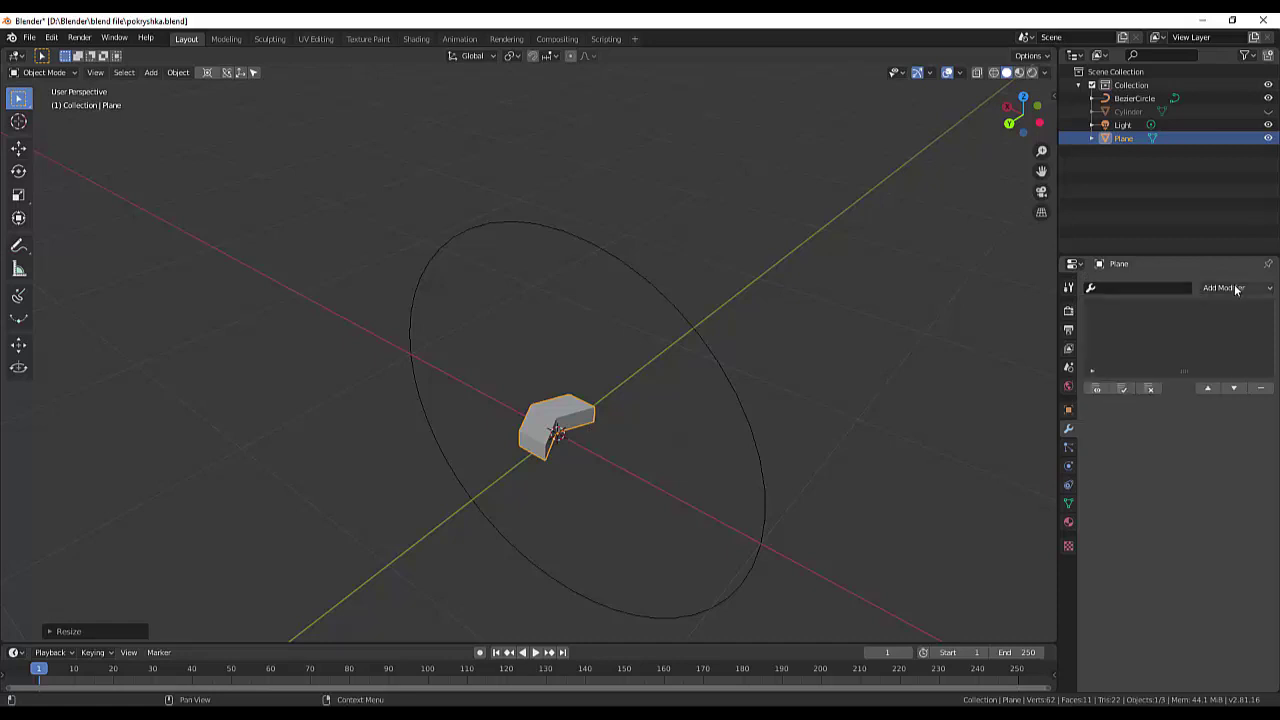
click(1224, 288)
click(1013, 335)
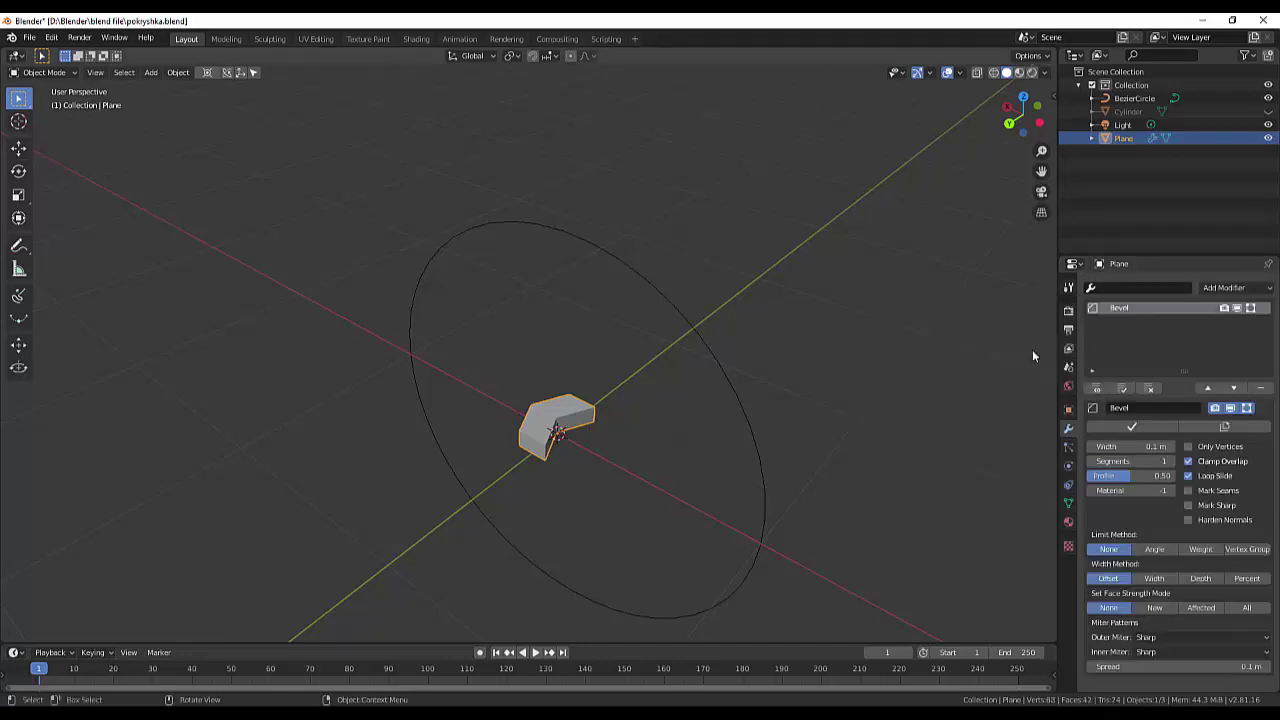
drag(1130, 446, 1185, 446)
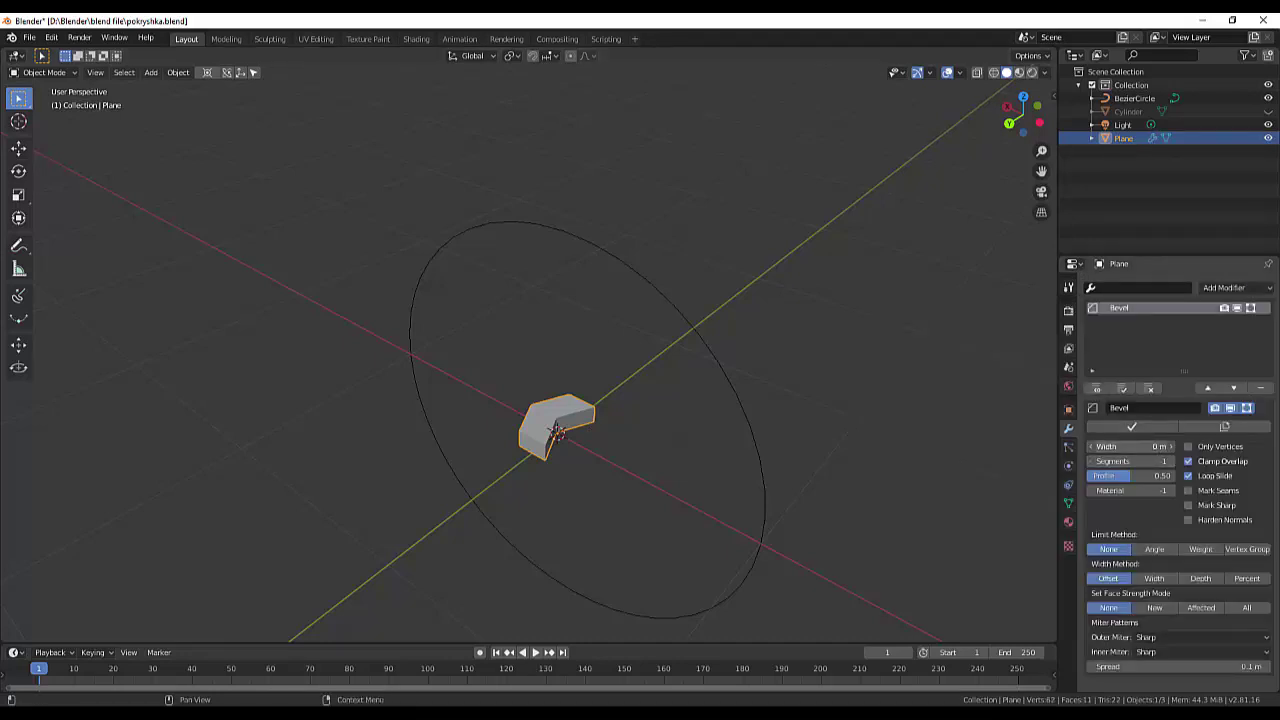
Reselect the chevron block, cancelling a stray box selection.
click(651, 475)
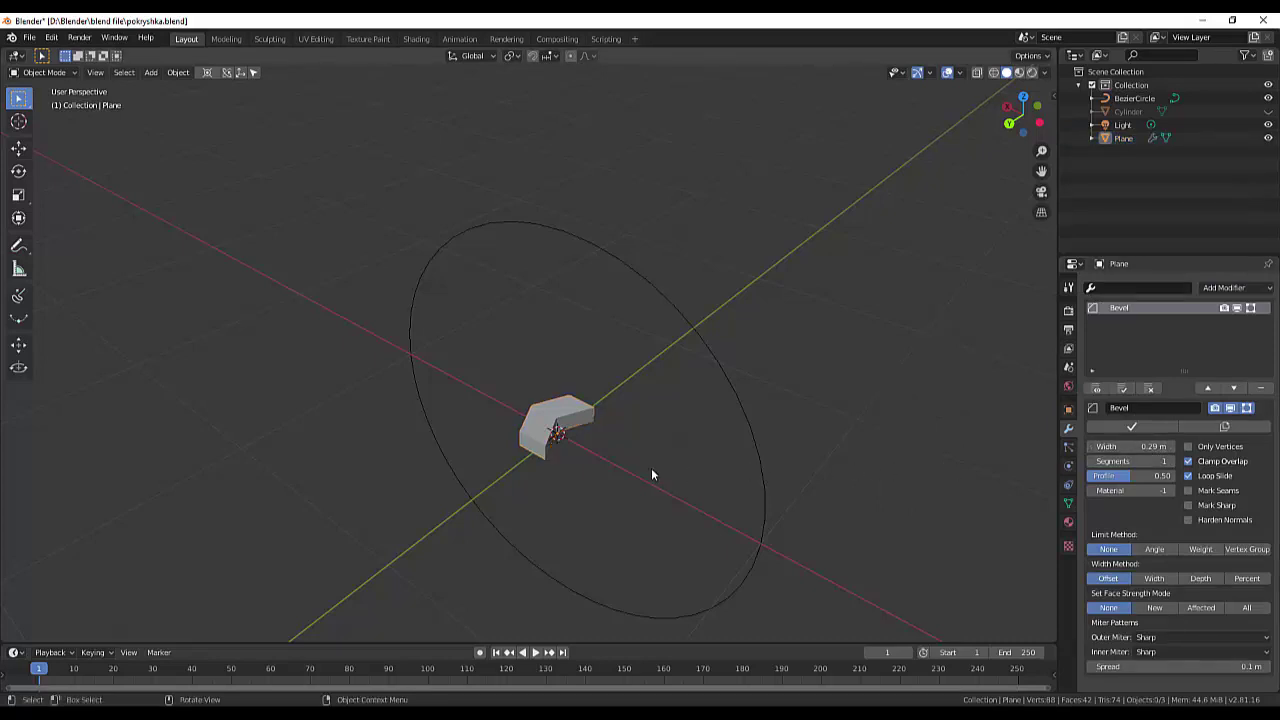
click(583, 428)
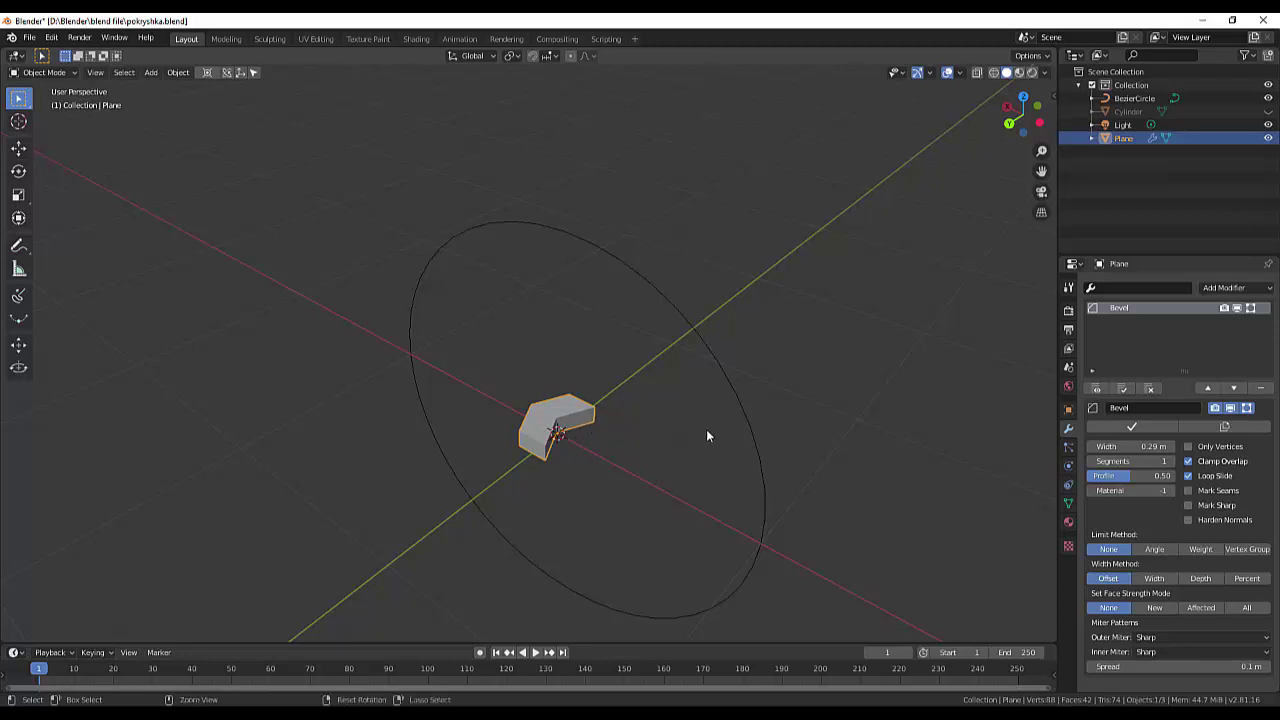
key(b)
key(Escape)
click(44, 76)
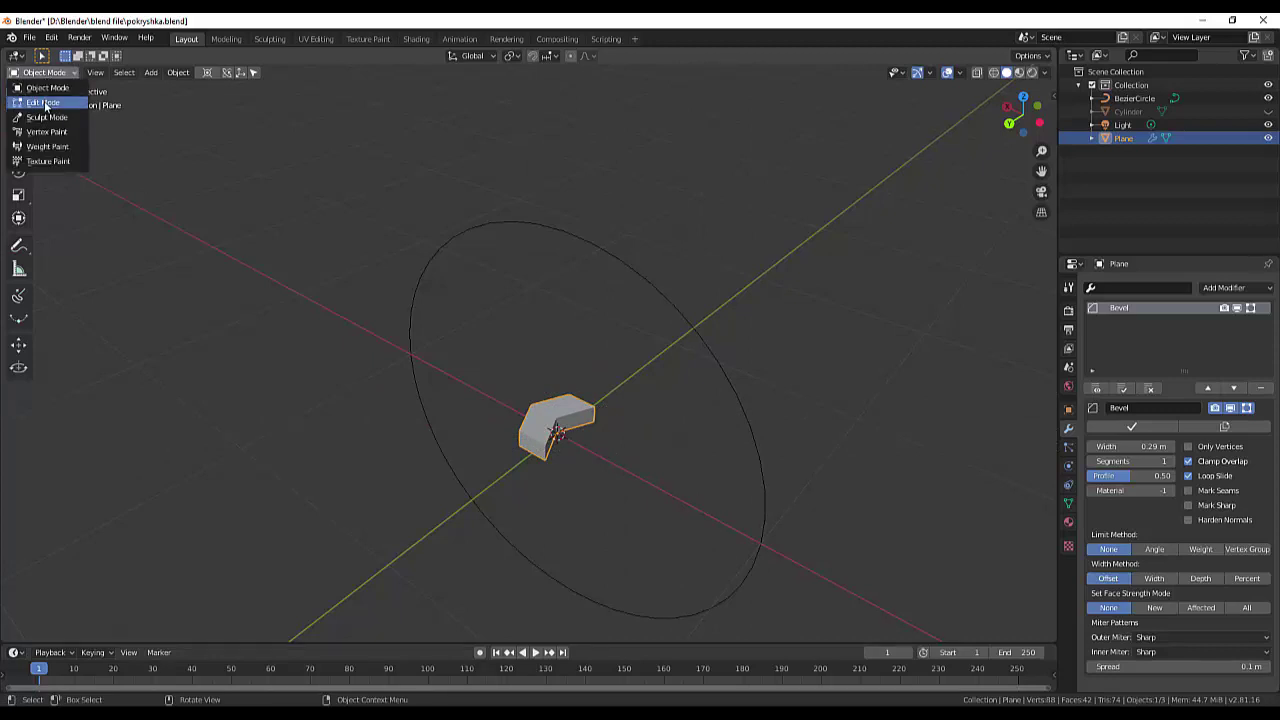
Enter Edit Mode on the chevron block, undoing an accidentally added plane.
click(40, 100)
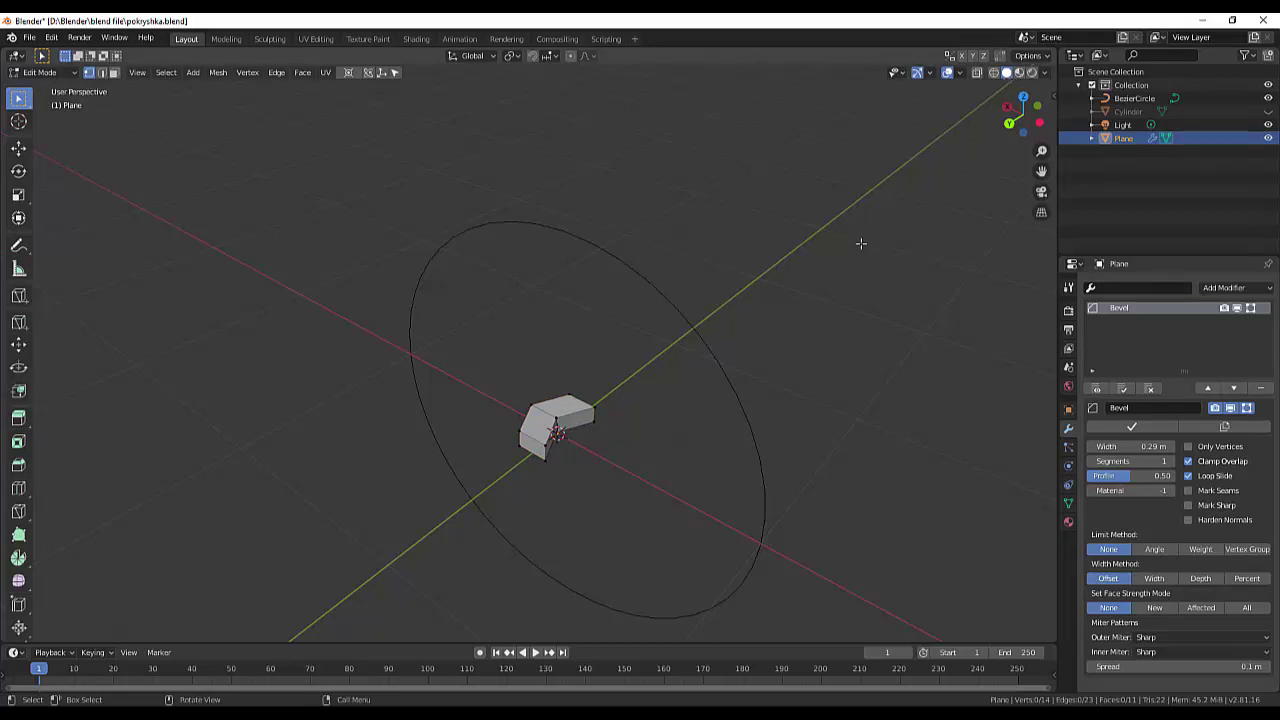
key(shift+a)
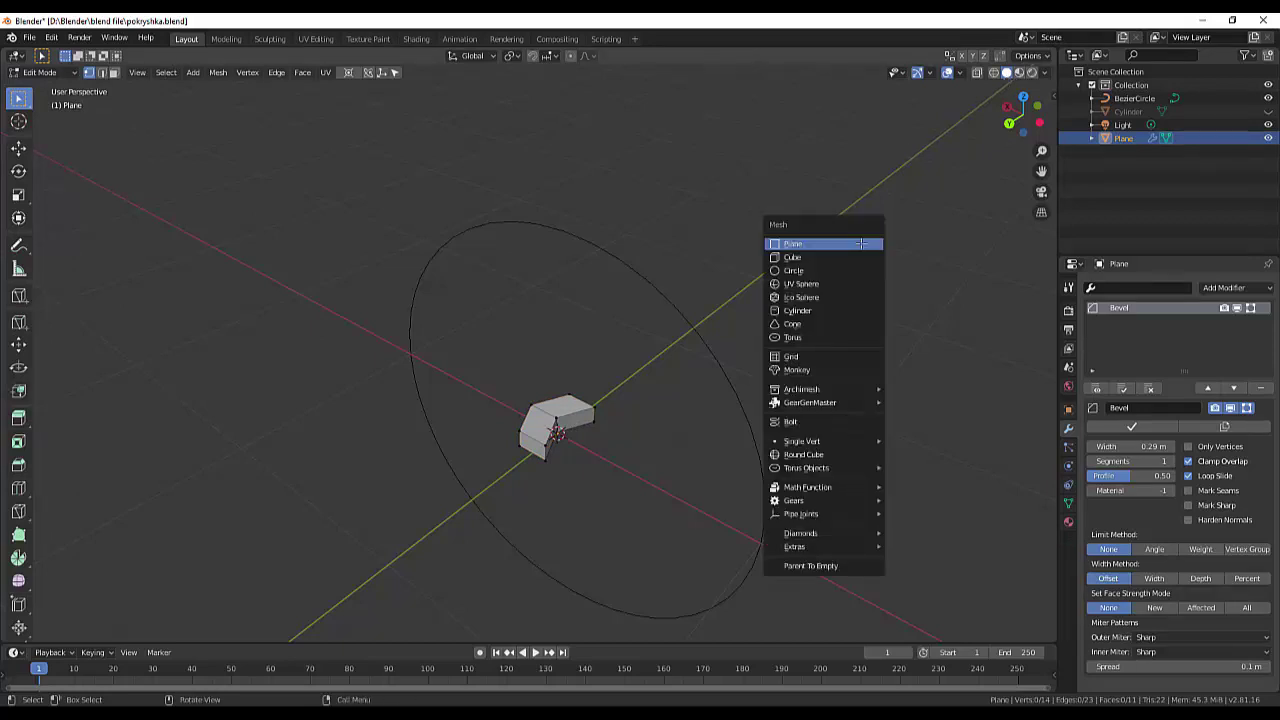
click(861, 244)
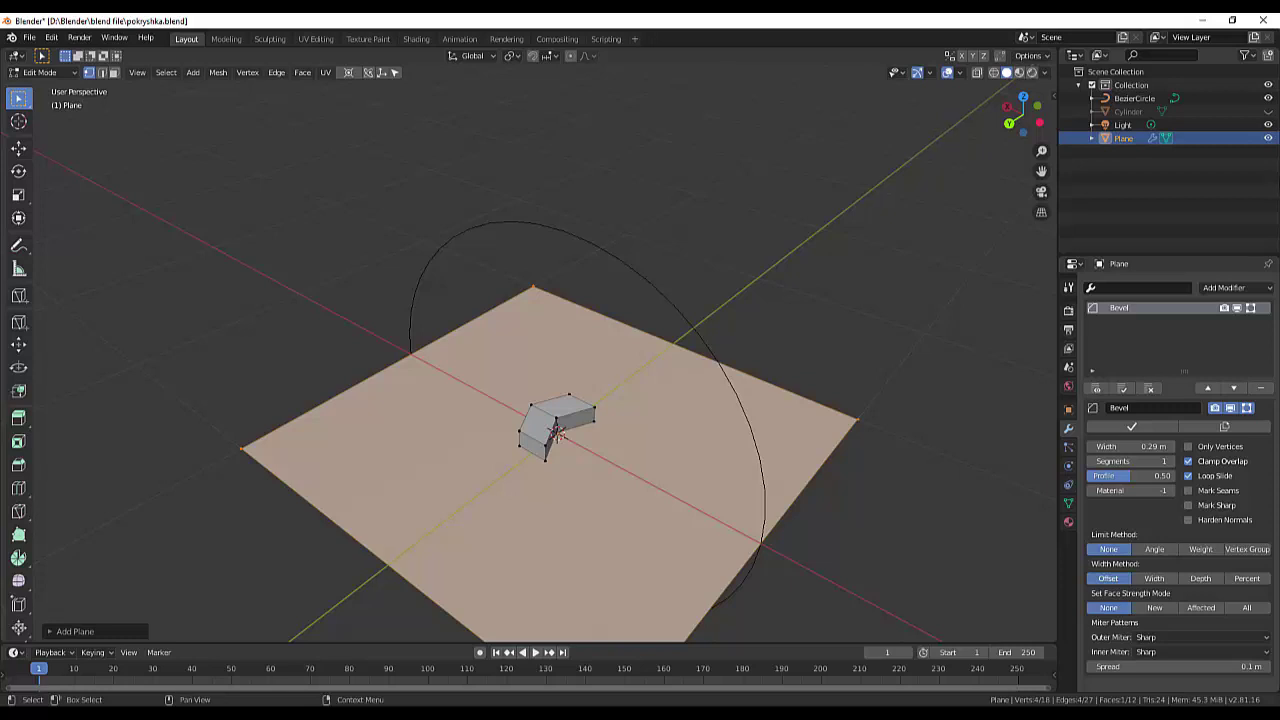
key(ctrl+z)
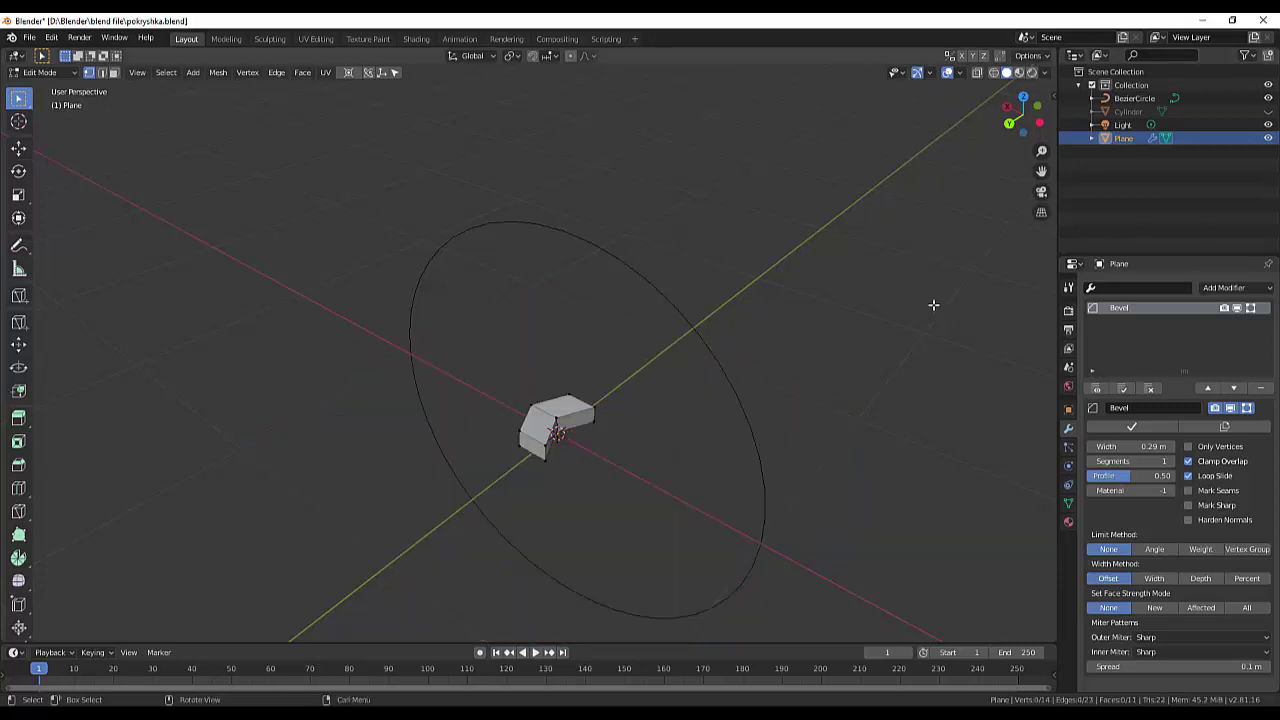
Switch back to Object Mode and add an Array modifier placing two blocks side by side.
scroll(916, 330, down, 4)
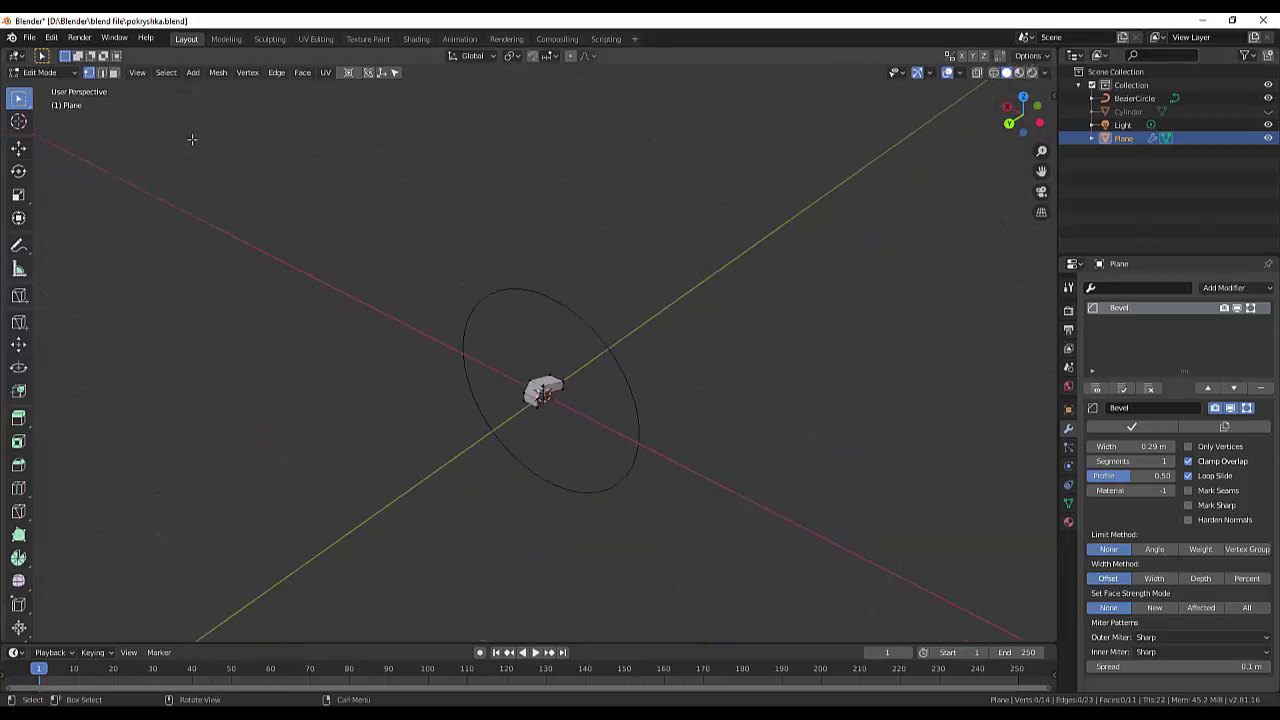
click(30, 76)
click(34, 90)
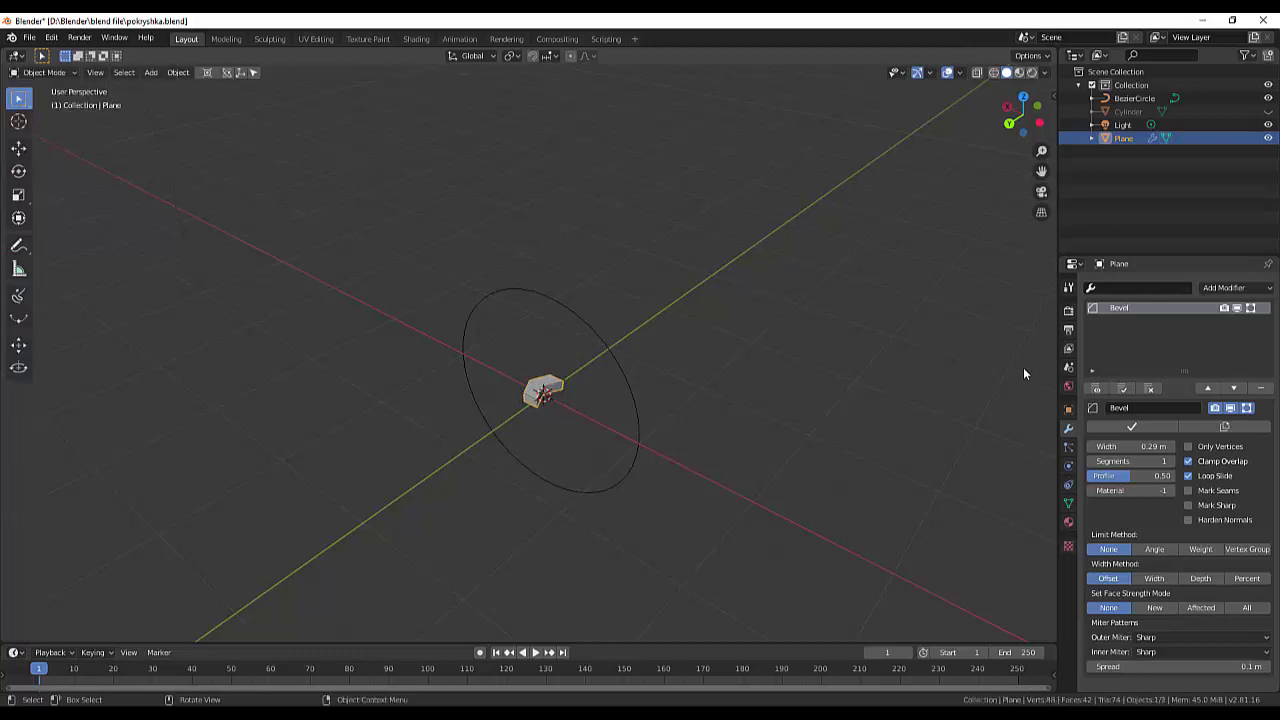
click(1230, 289)
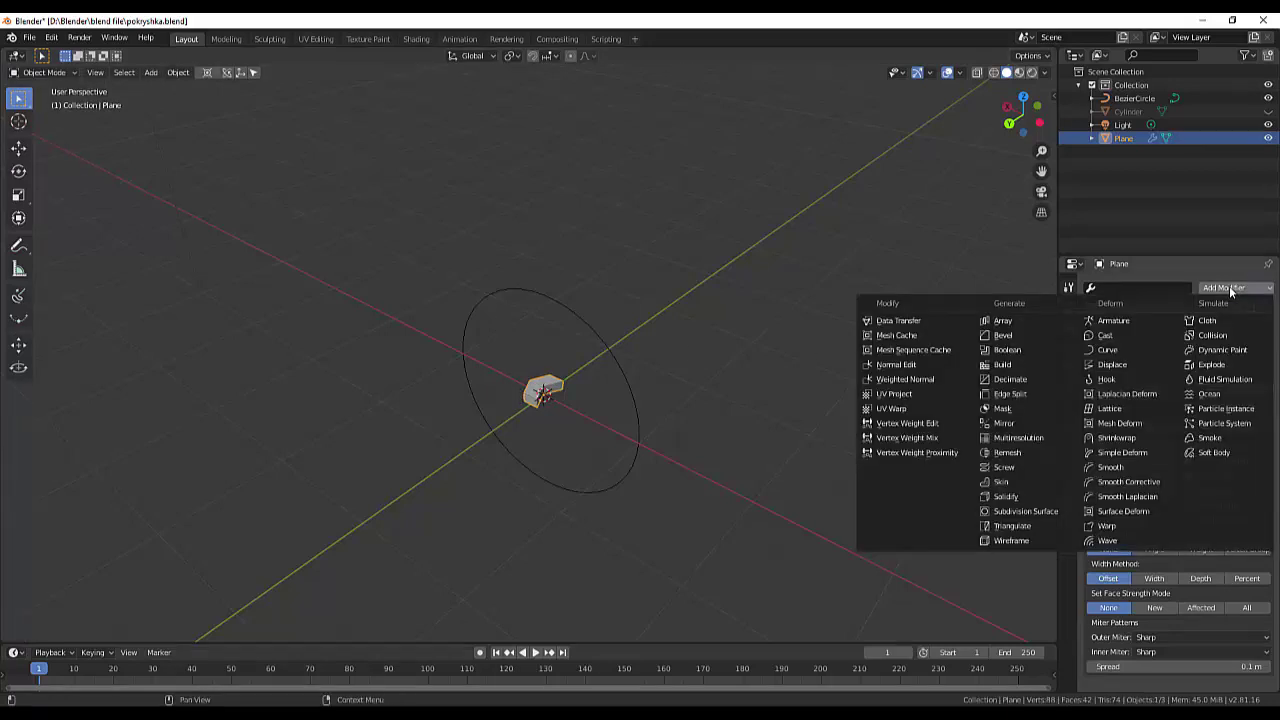
click(1010, 320)
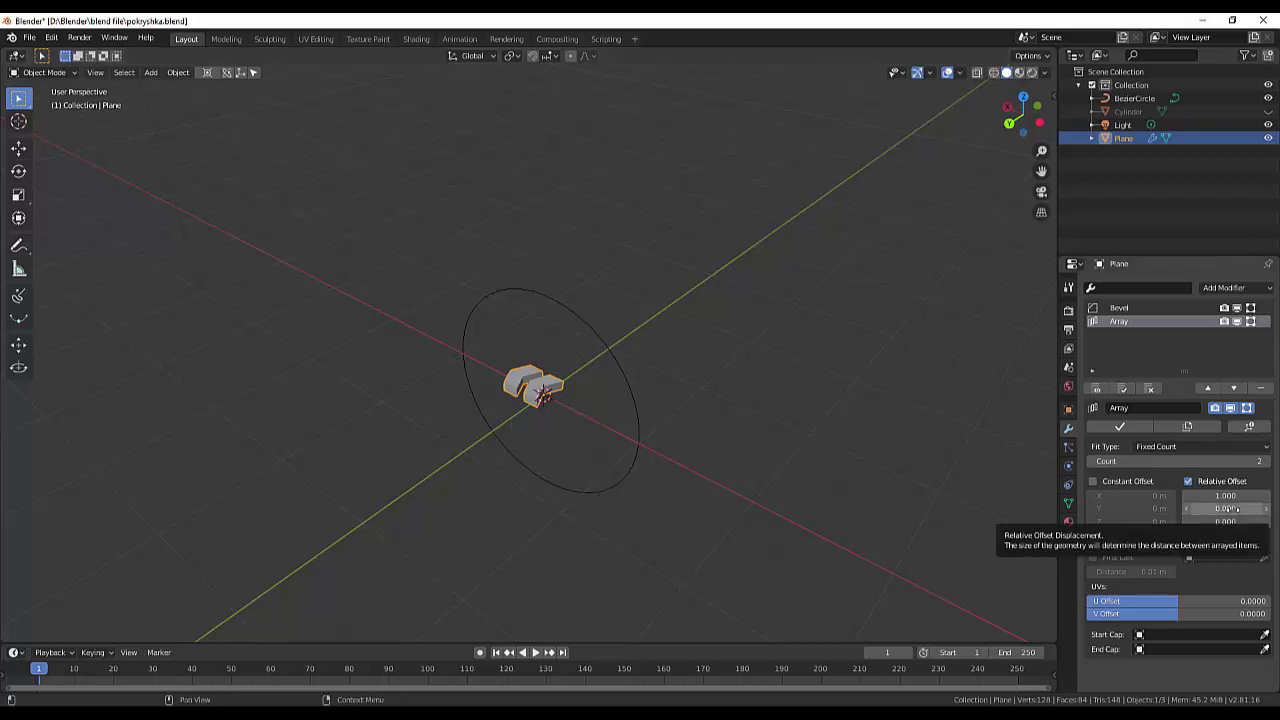
Add a Curve modifier with BezierCircle as its Object, then bring up the Array settings.
click(1237, 288)
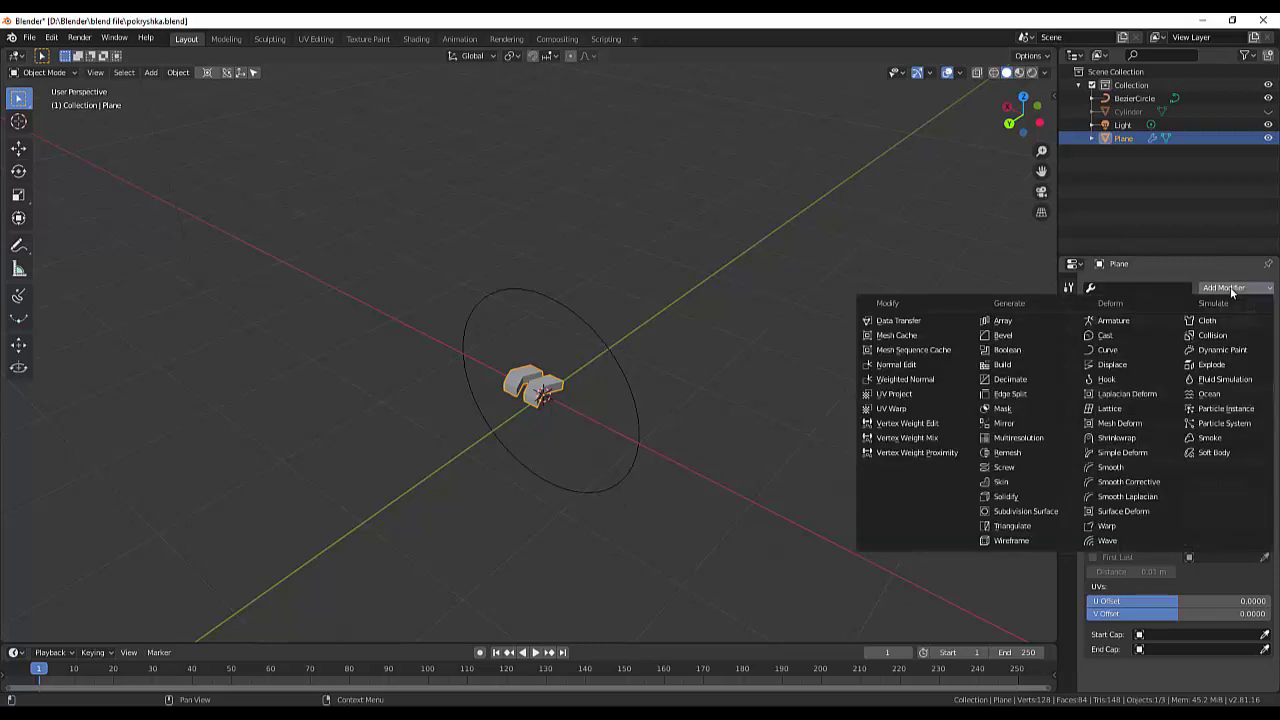
click(1107, 349)
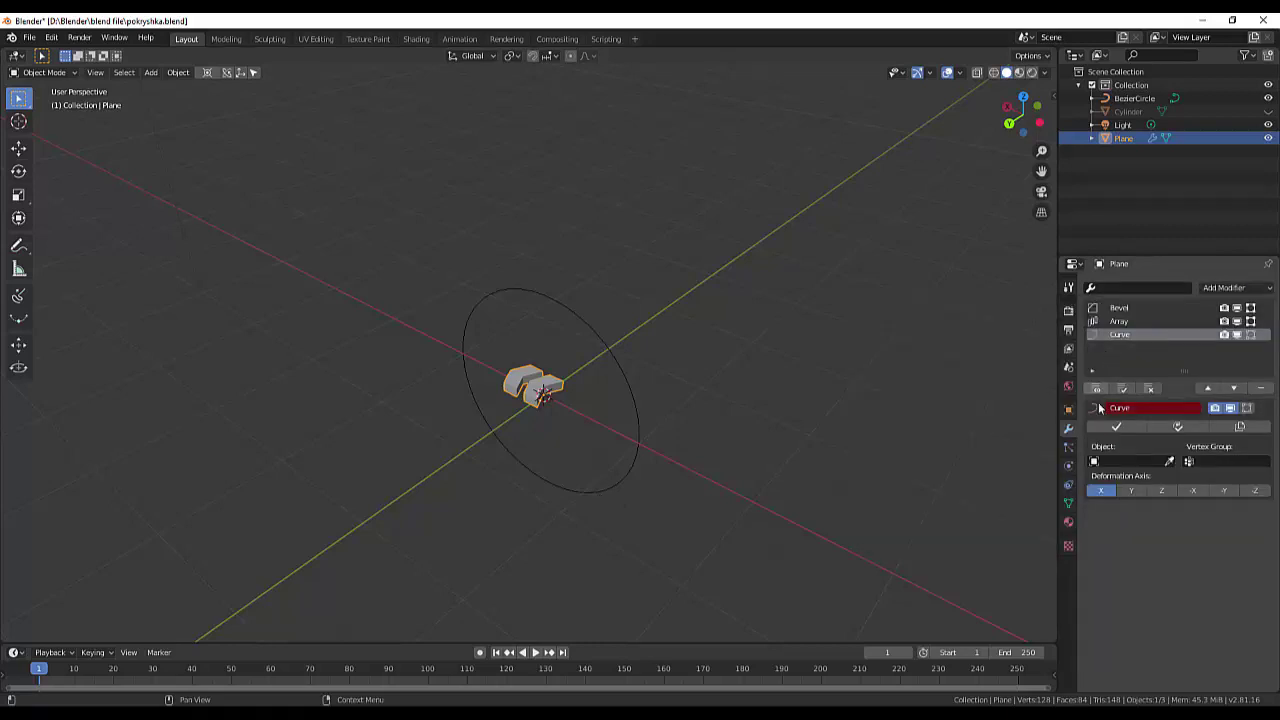
click(1111, 464)
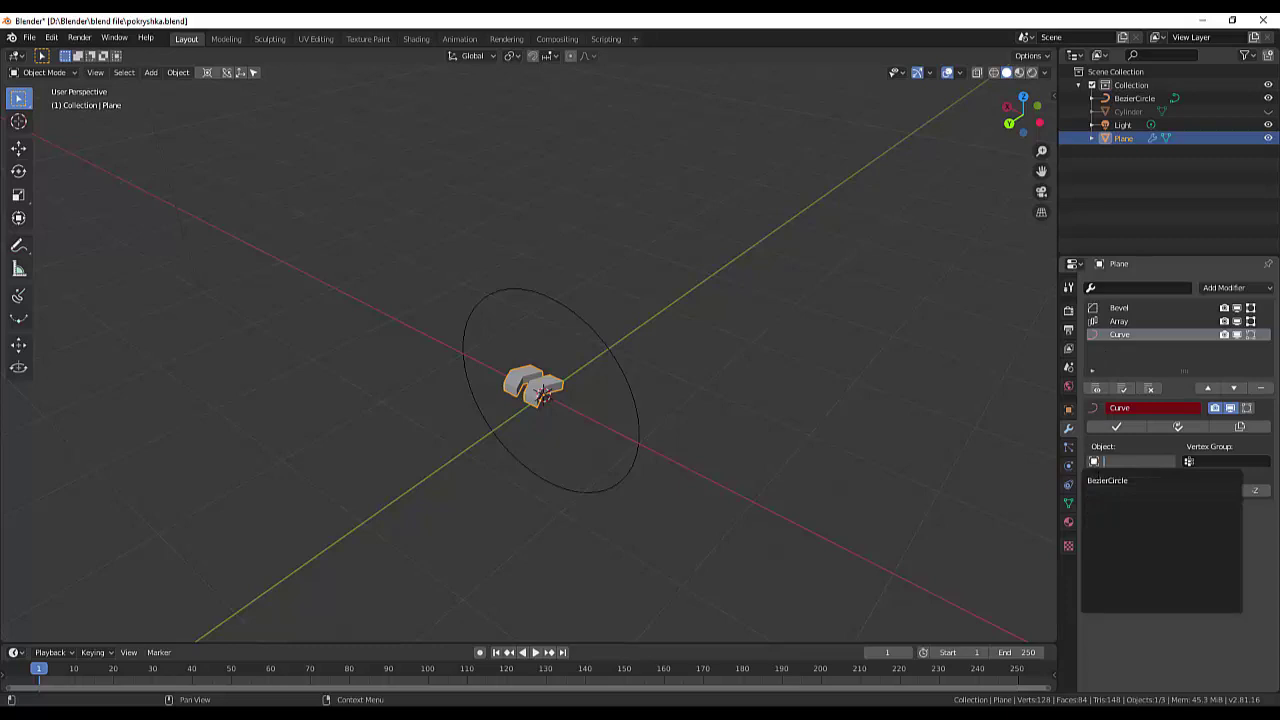
click(1101, 481)
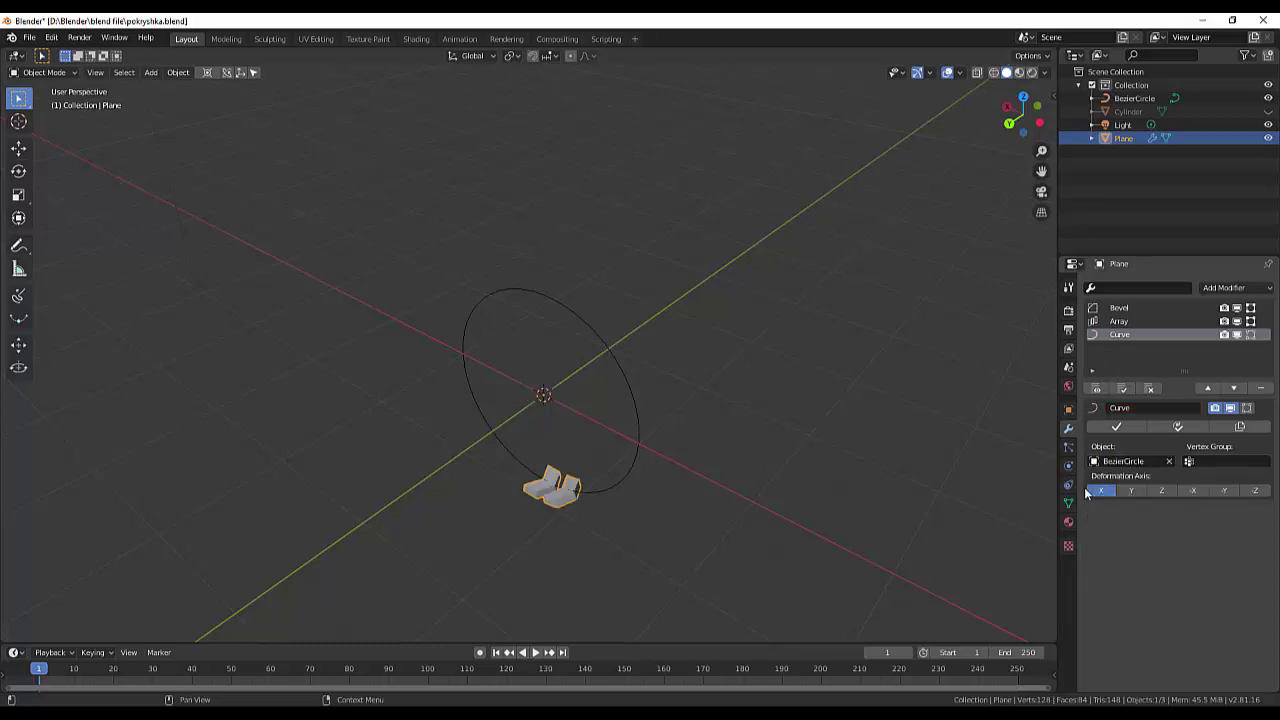
scroll(569, 580, up, 3)
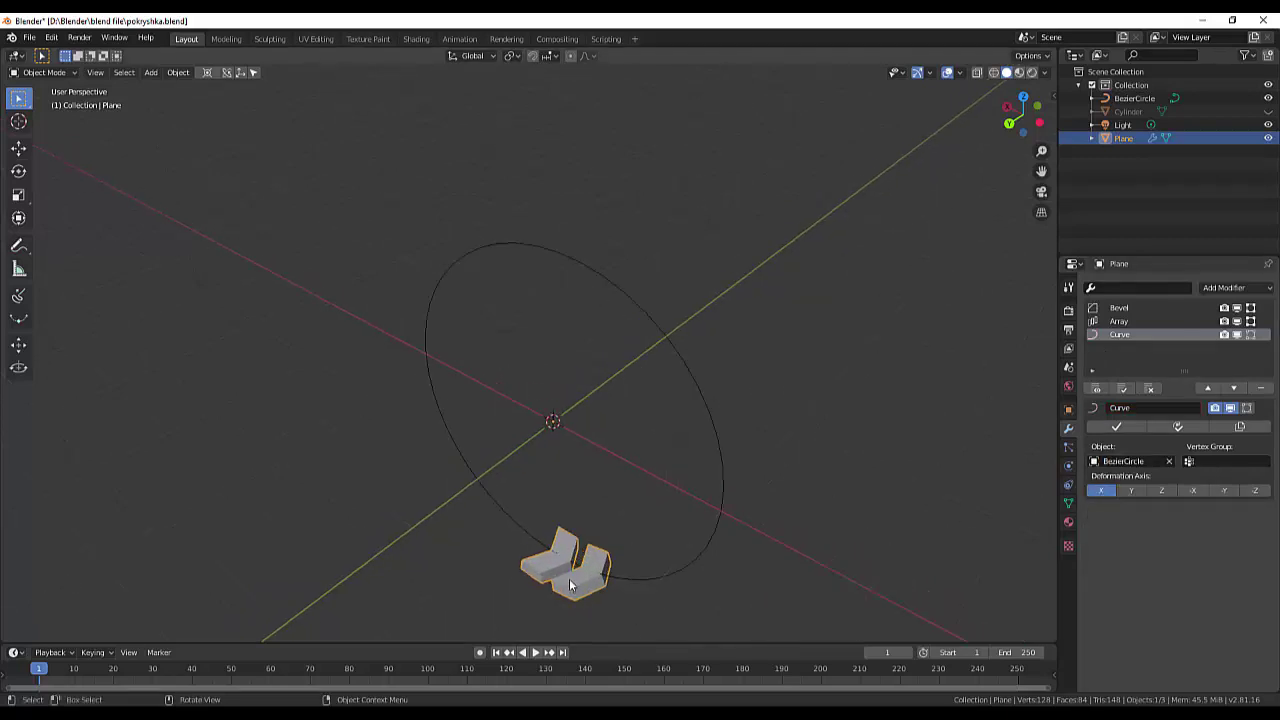
scroll(570, 580, down, 3)
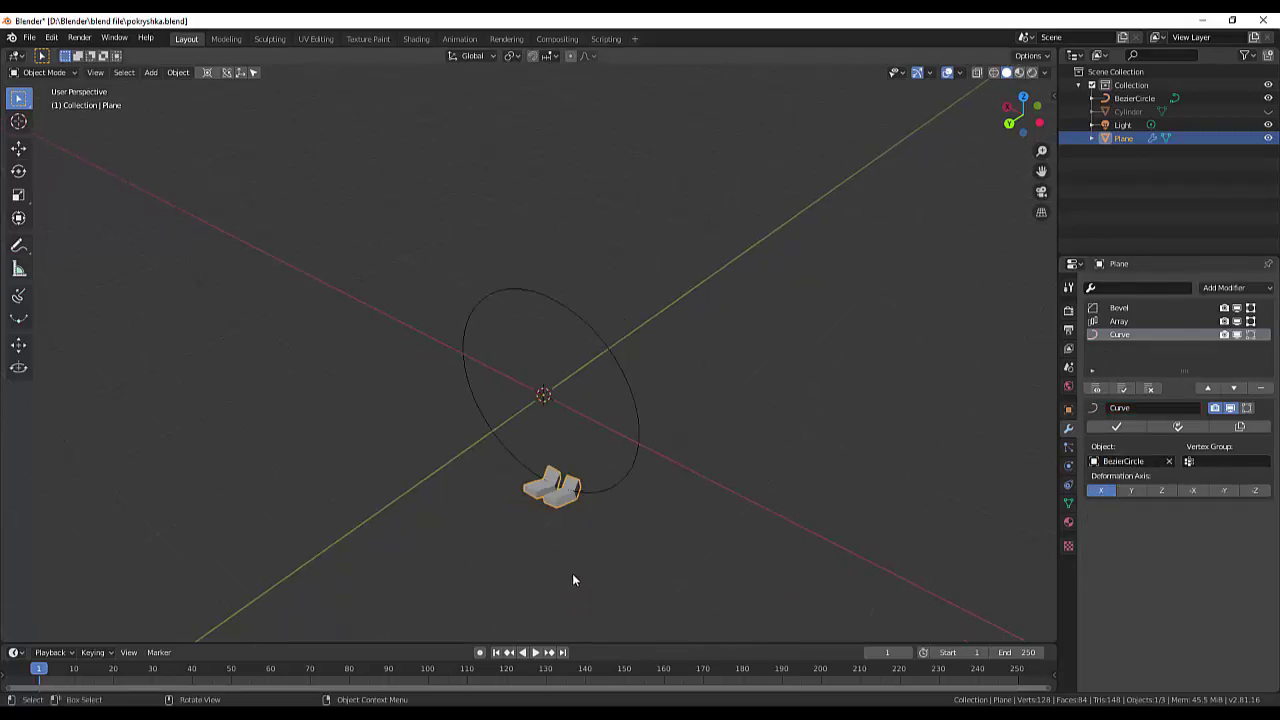
click(1121, 322)
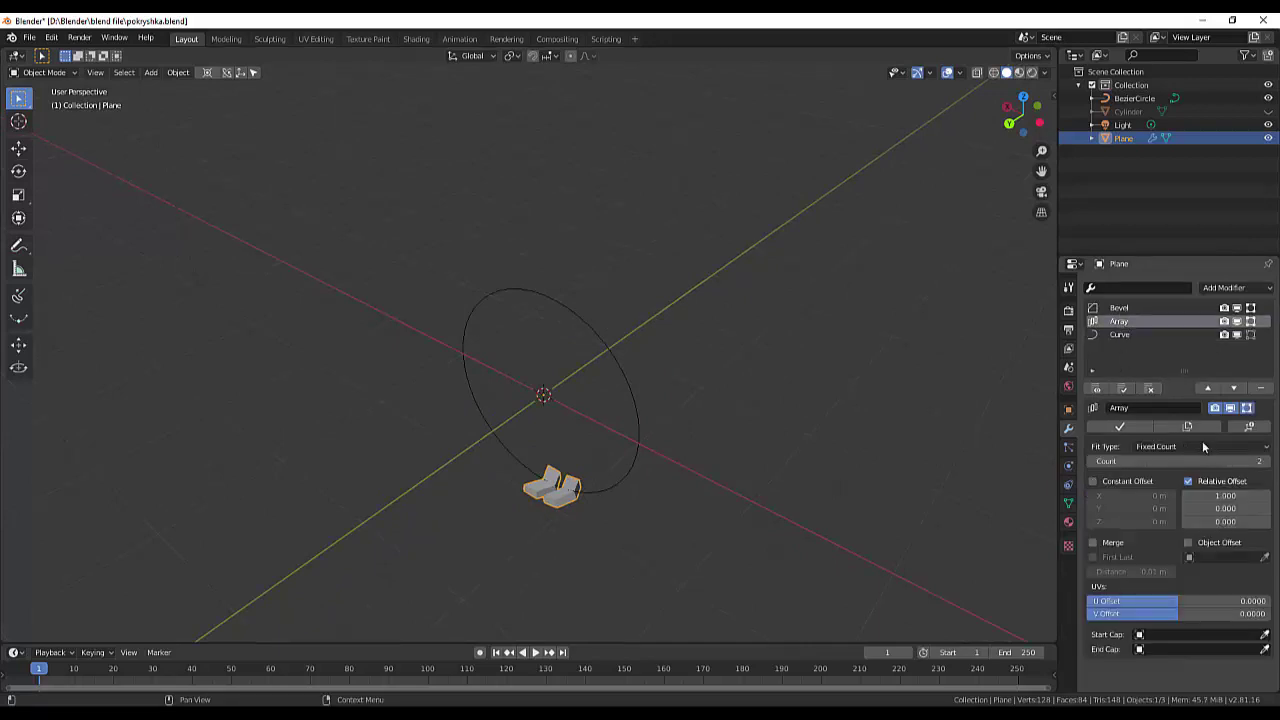
Raise the Array count to 28 and unhide the Cylinder disc inside the tread ring.
mouse_move(1200, 461)
mouse_down()
mouse_move(1265, 461)
mouse_move(1215, 461)
mouse_up()
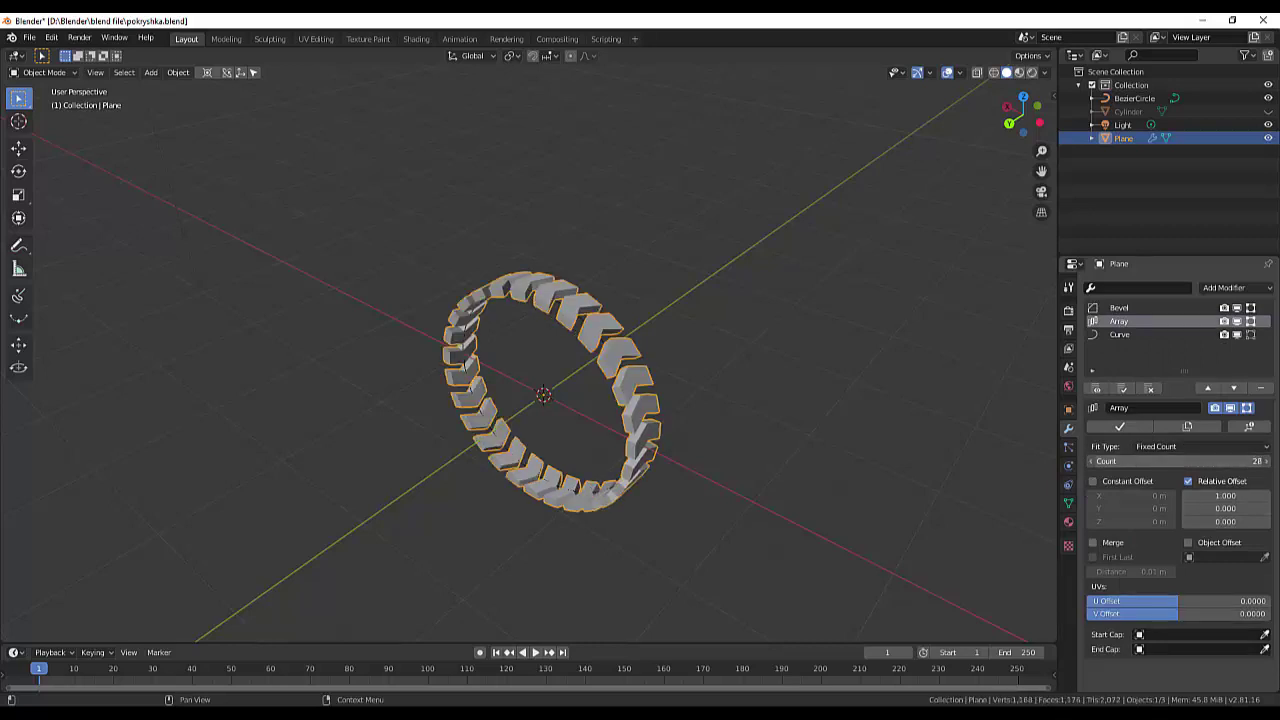
mouse_move(994, 468)
middle_down()
mouse_move(1016, 419)
mouse_move(1006, 450)
middle_up()
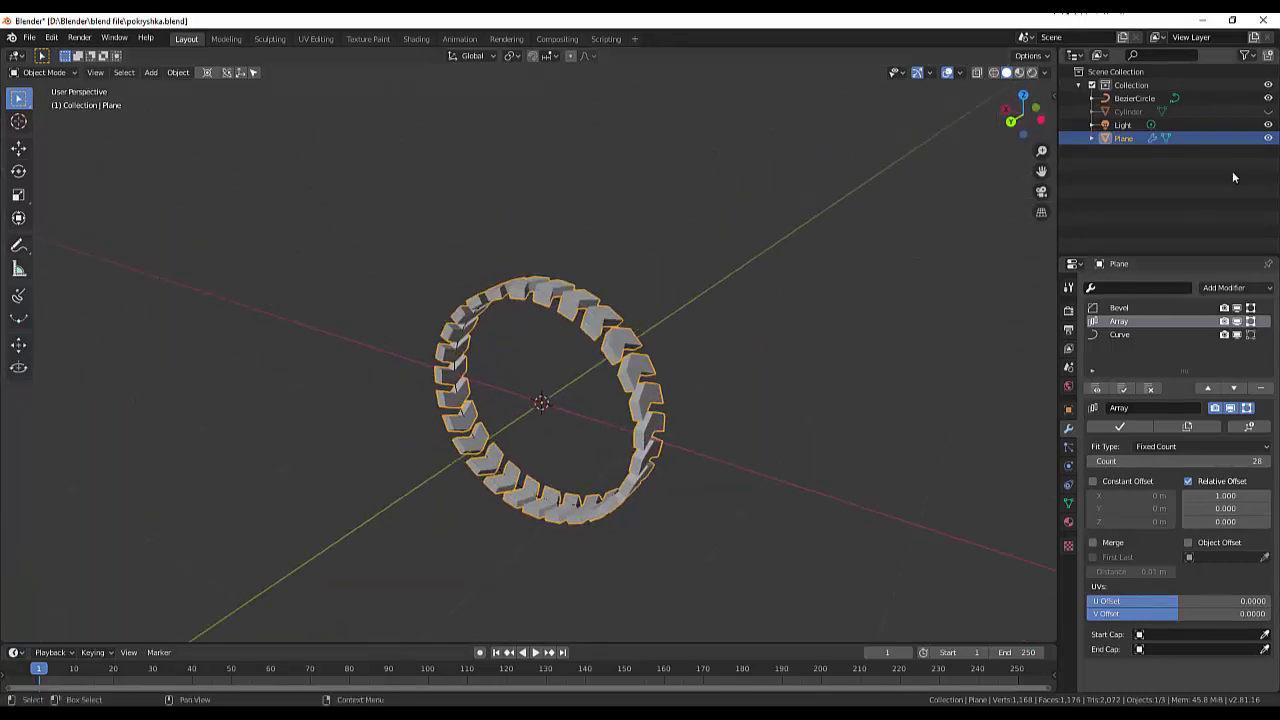
click(1268, 111)
mouse_move(858, 305)
middle_down()
mouse_move(689, 241)
mouse_move(873, 293)
mouse_move(944, 281)
mouse_move(964, 294)
mouse_move(924, 297)
mouse_move(912, 333)
mouse_move(922, 369)
mouse_move(919, 351)
mouse_move(890, 355)
middle_up()
scroll(770, 362, up, 2)
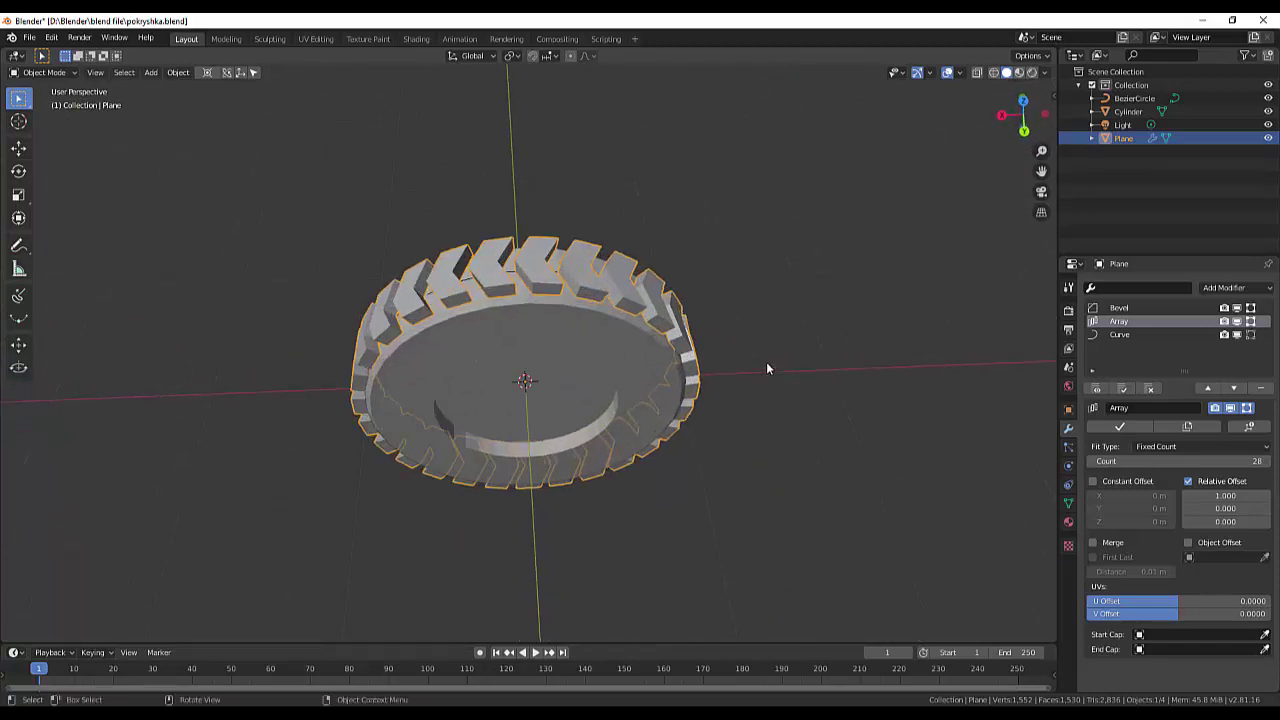
scroll(766, 362, up, 2)
middle_drag(766, 356, 778, 312)
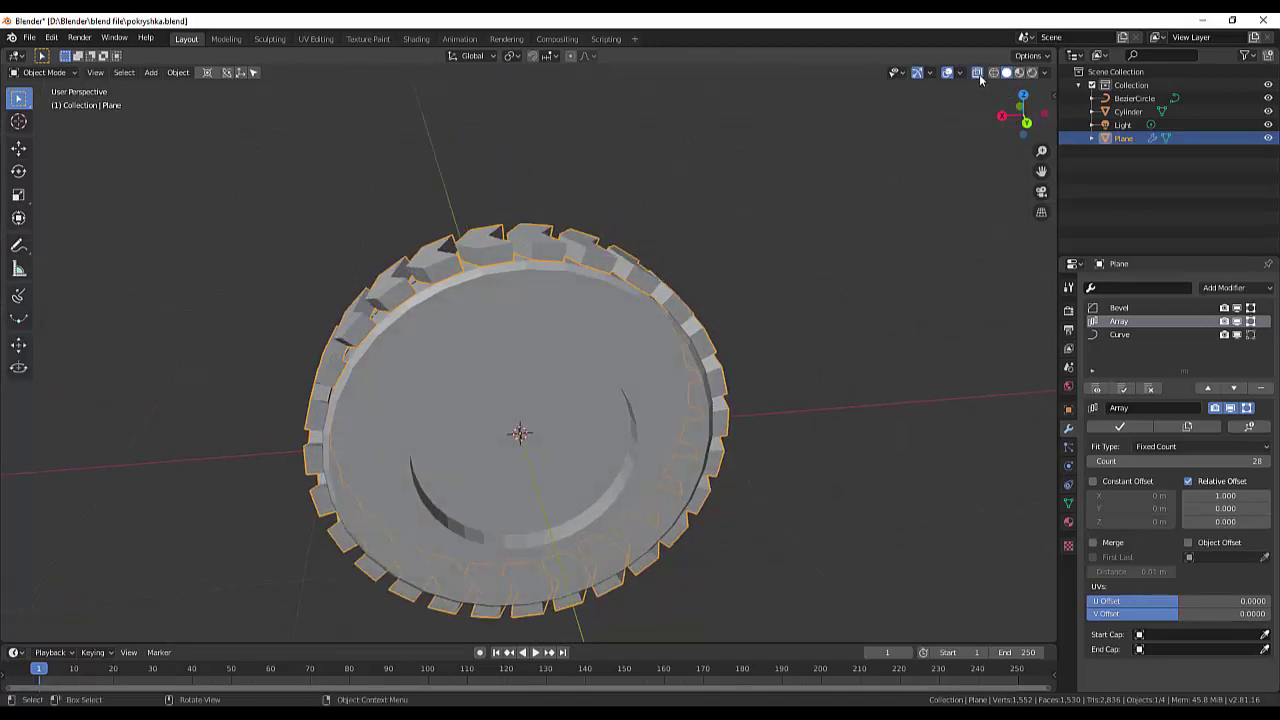
click(977, 72)
click(977, 72)
Select BezierCircle and scale it down slightly a first time.
click(1130, 99)
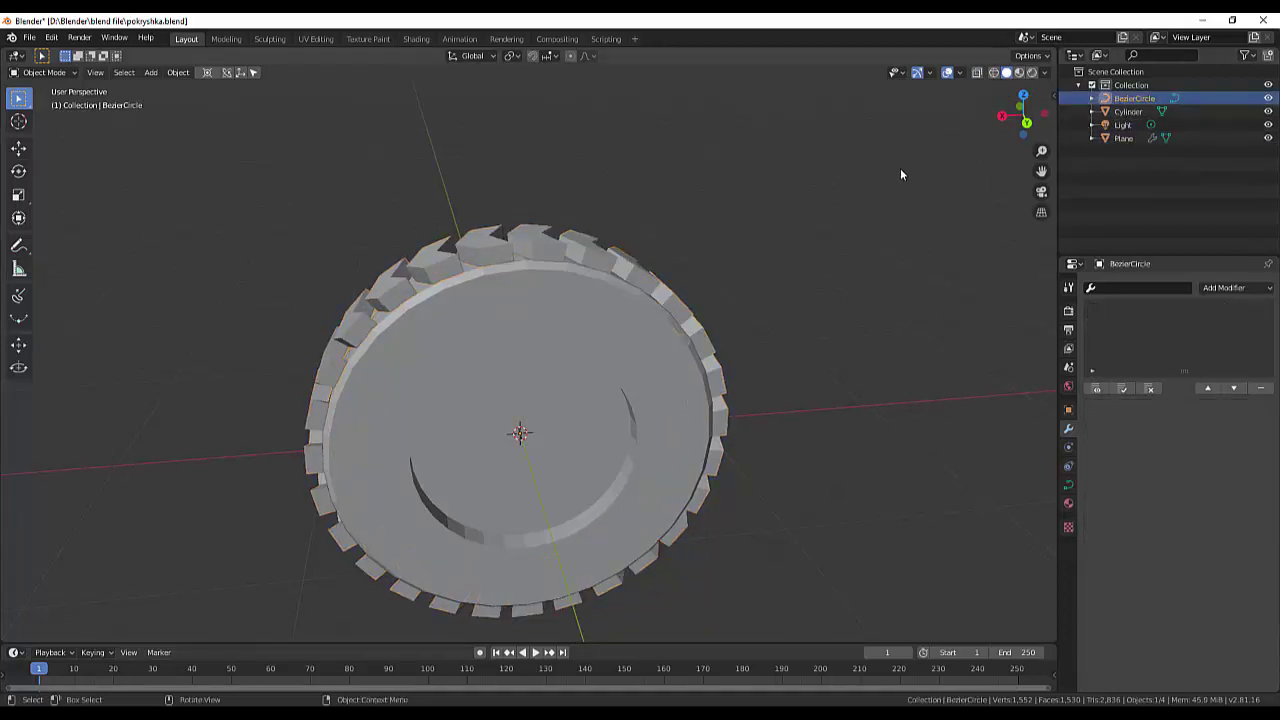
key(s)
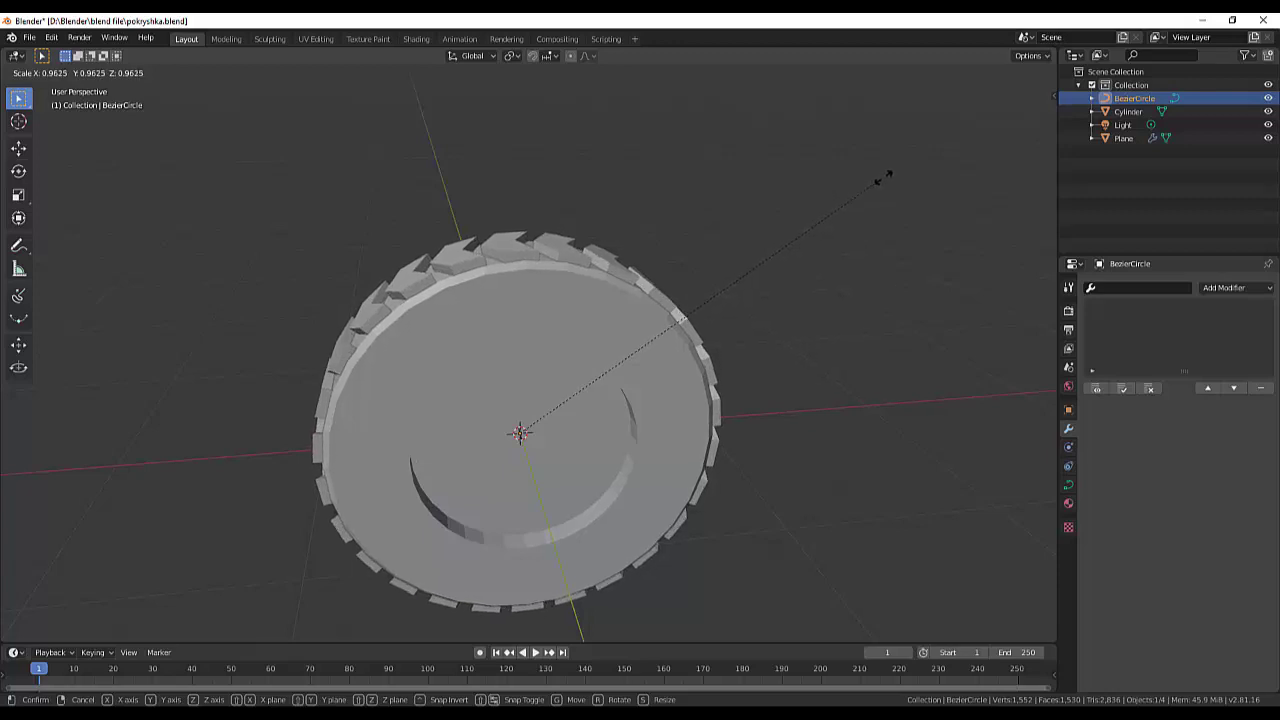
click(887, 179)
mouse_move(887, 183)
middle_down()
mouse_move(30, 125)
mouse_move(926, 229)
mouse_move(845, 196)
mouse_move(900, 259)
mouse_move(1054, 149)
mouse_move(900, 191)
mouse_move(434, 267)
middle_up()
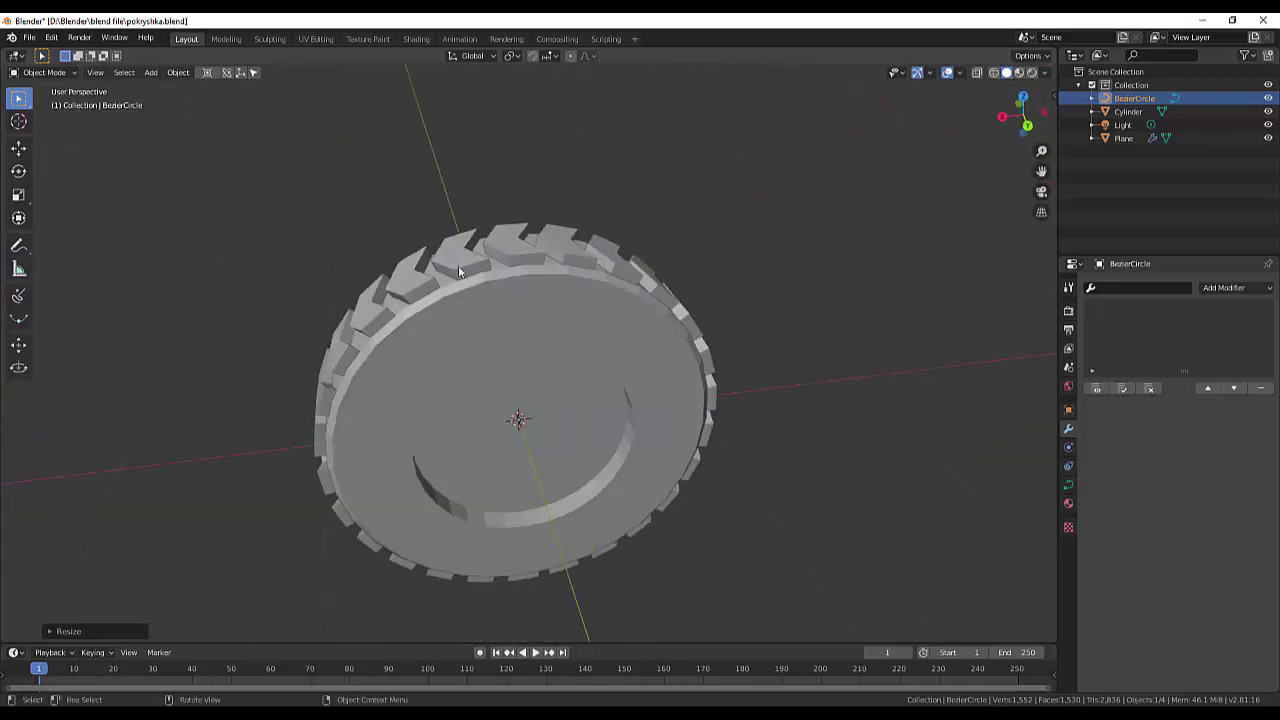
click(1125, 288)
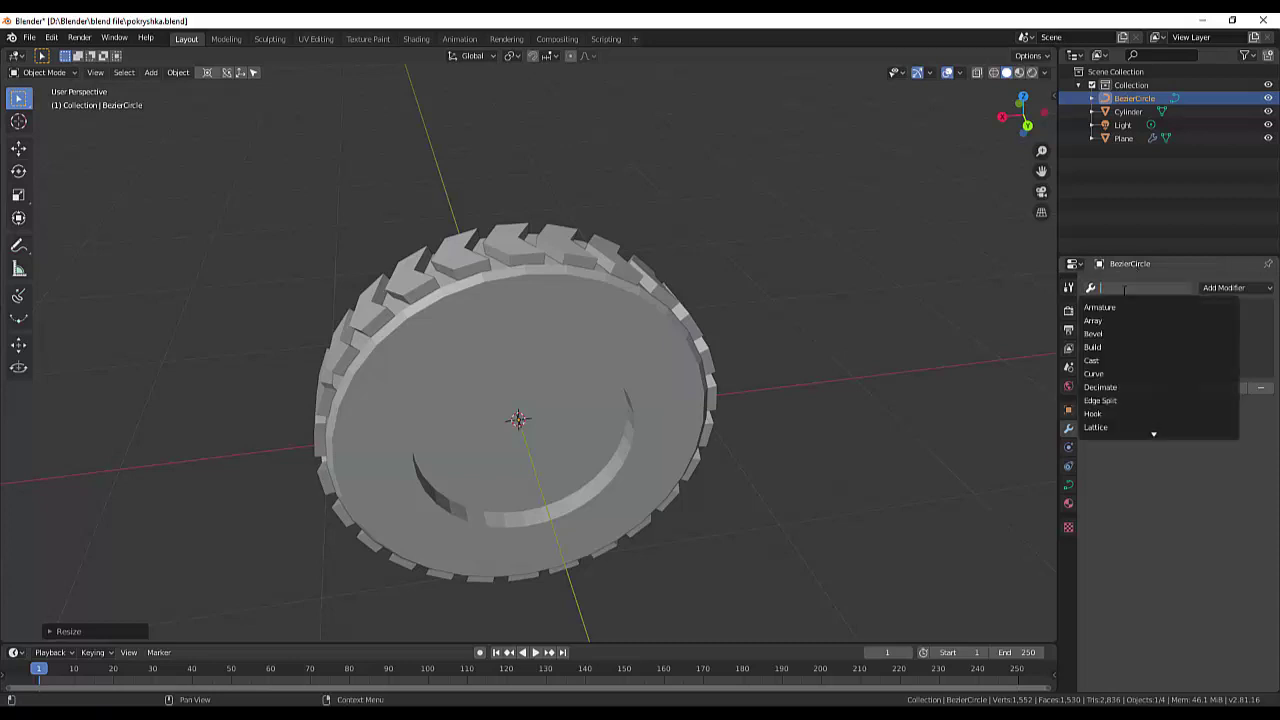
click(582, 260)
click(582, 262)
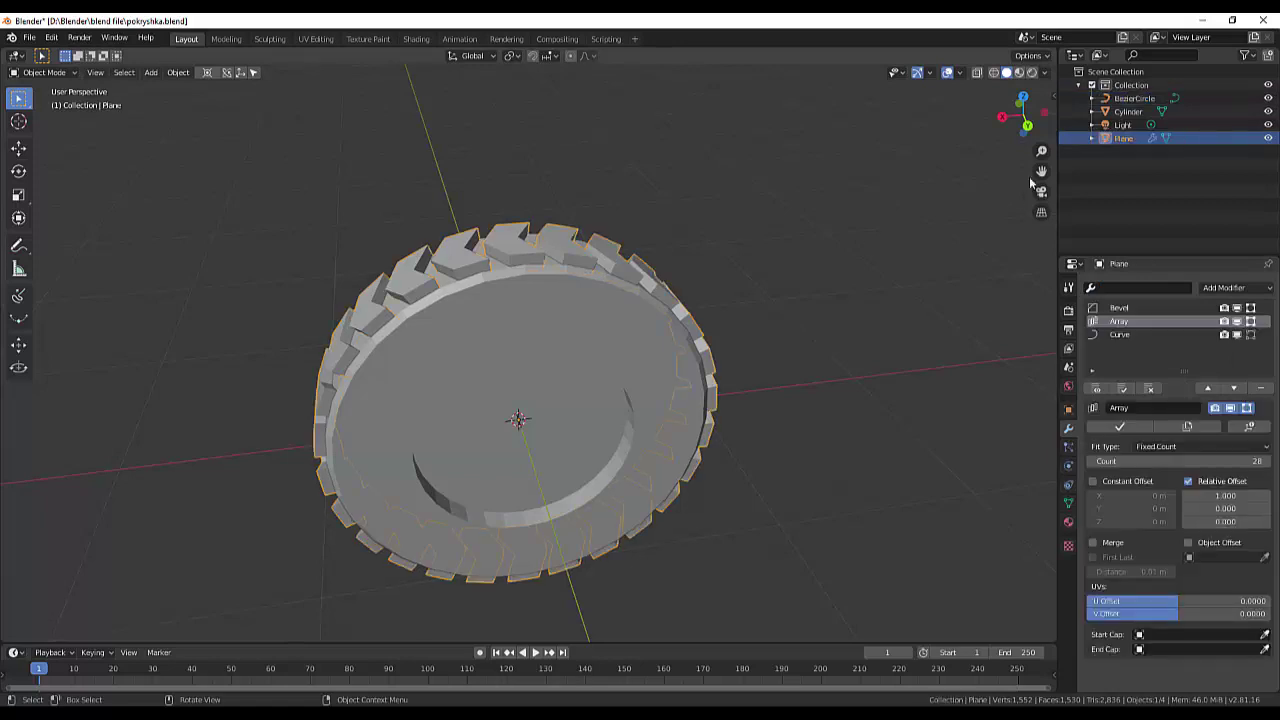
Shrink BezierCircle once more to about 0.99 and reselect the tread Plane.
click(1134, 99)
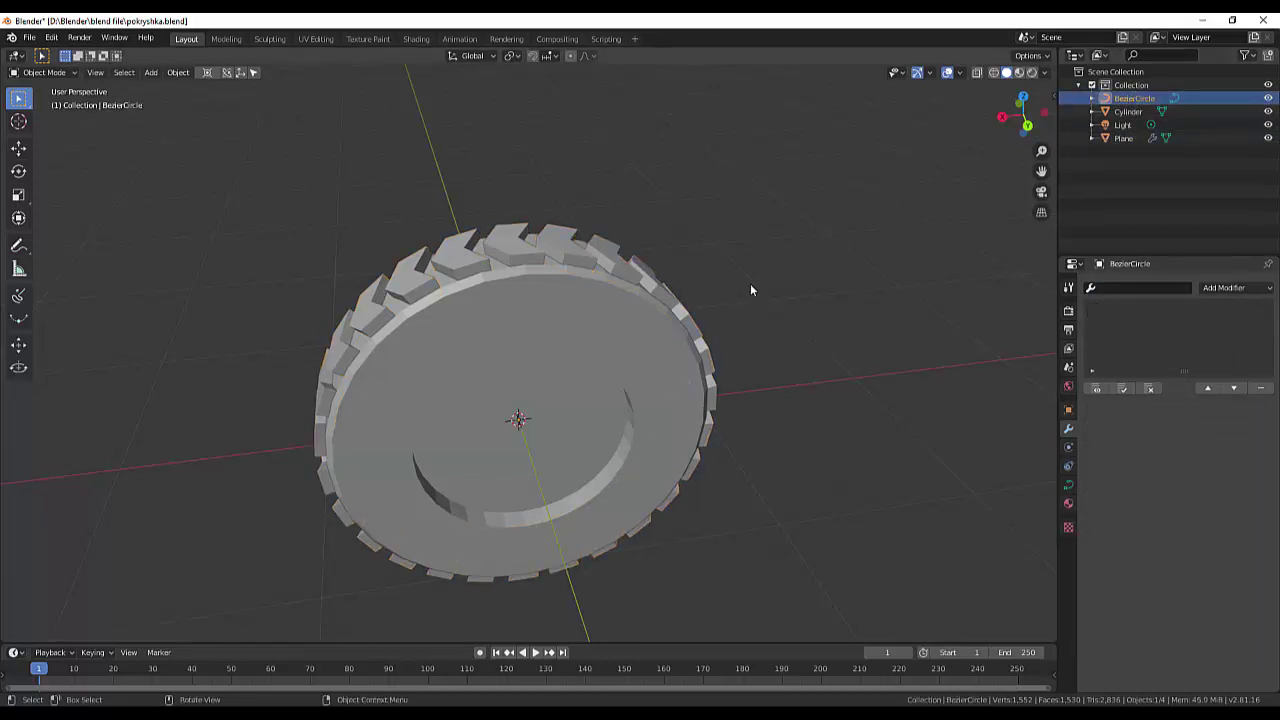
key(s)
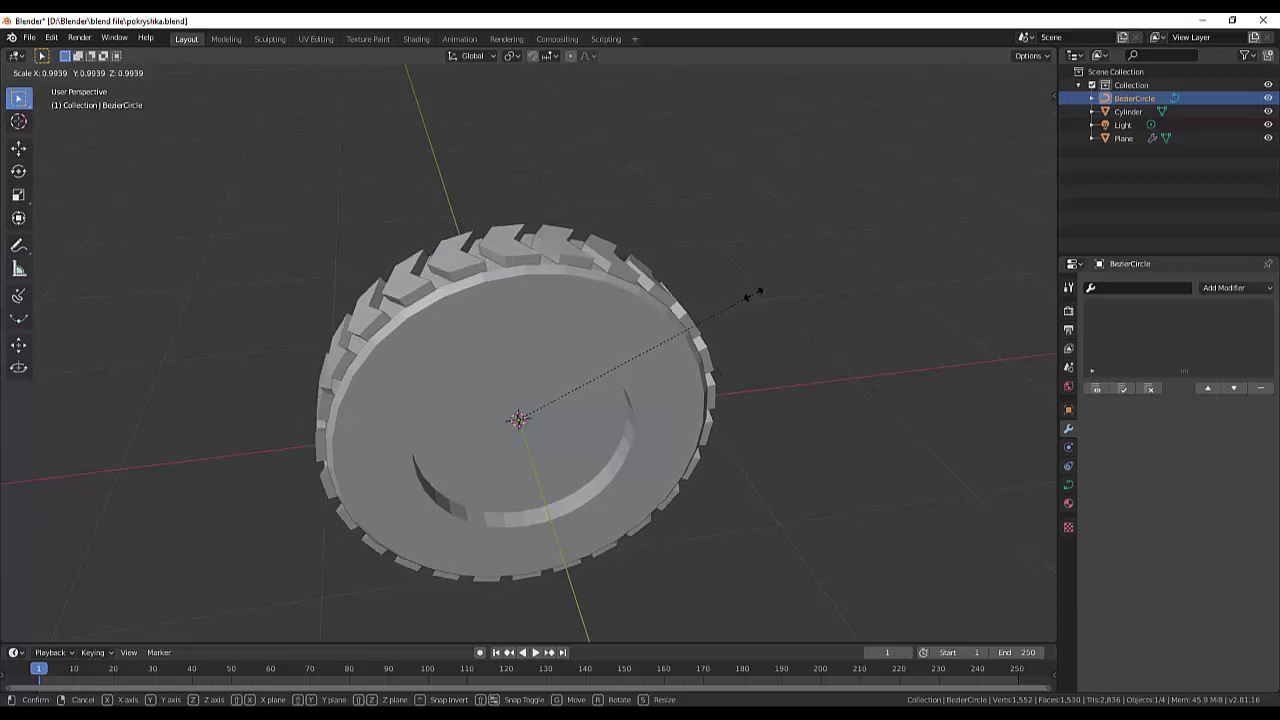
click(755, 294)
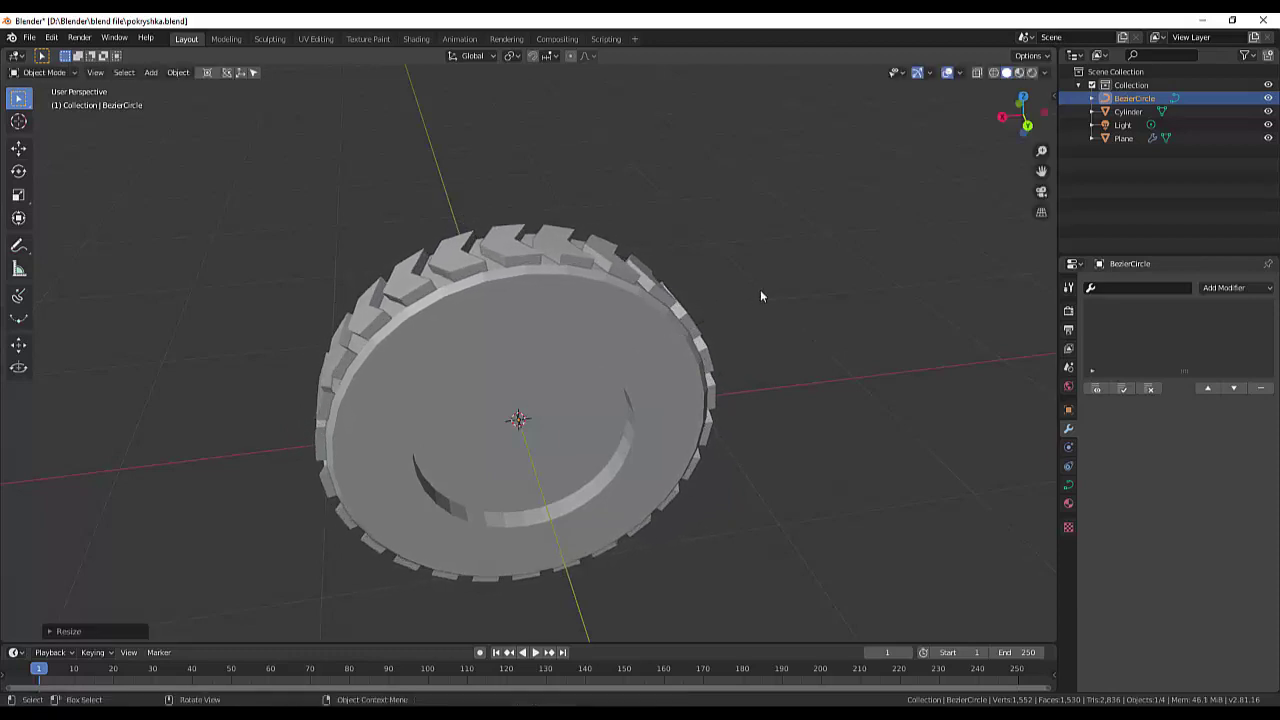
click(675, 315)
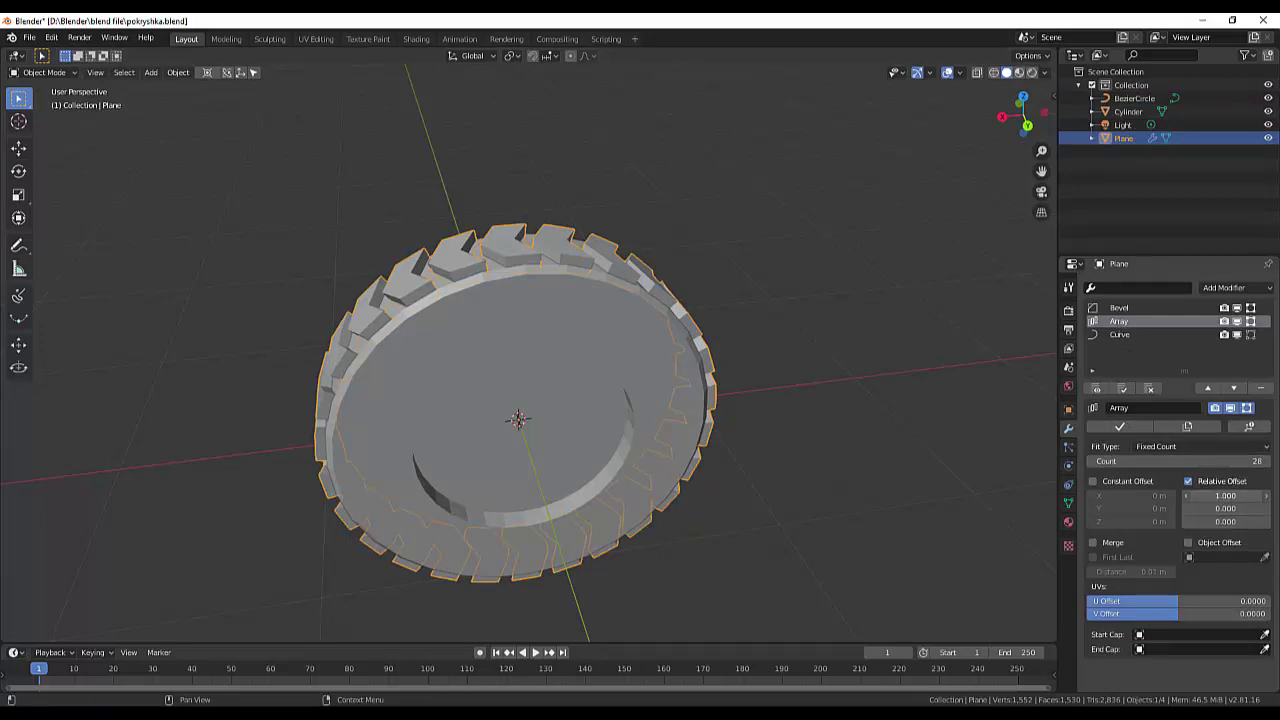
Set the Array's Relative Offset X to 0.8 and raise its Count to 33.
mouse_move(1225, 495)
mouse_down()
mouse_move(1262, 495)
mouse_move(1222, 495)
mouse_up()
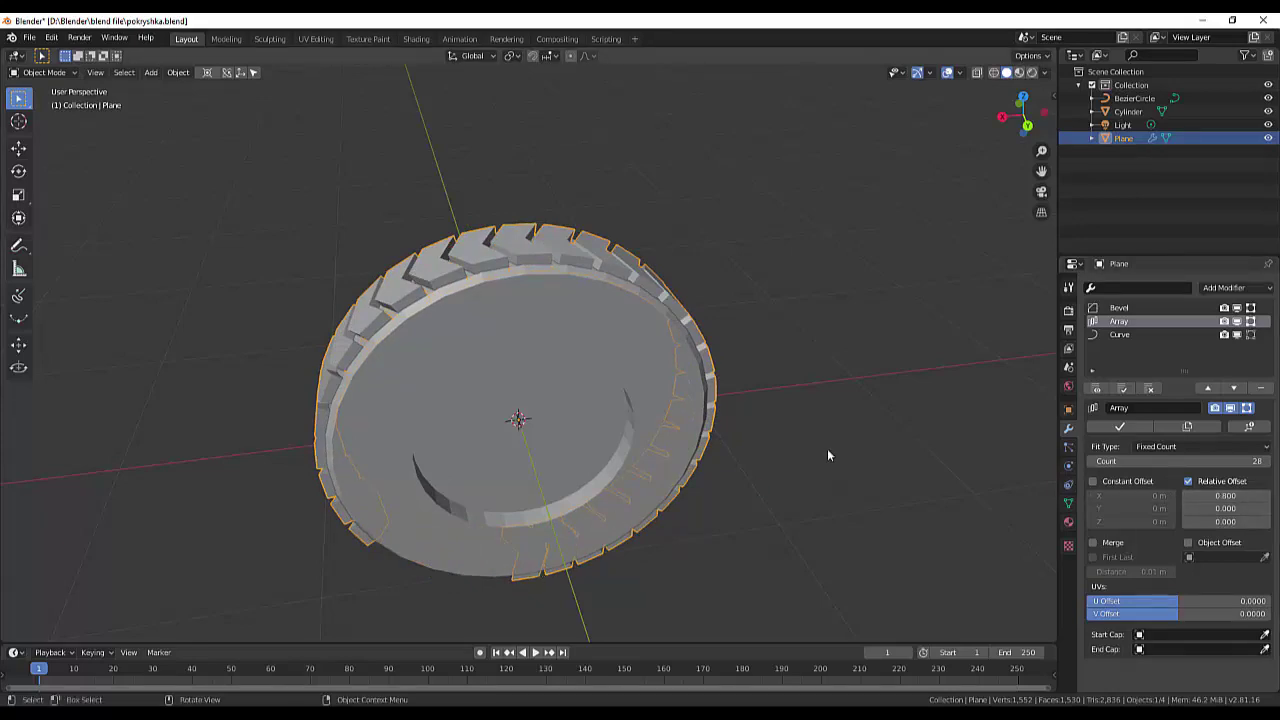
mouse_move(827, 448)
middle_down()
mouse_move(860, 384)
mouse_move(888, 441)
mouse_move(882, 431)
middle_up()
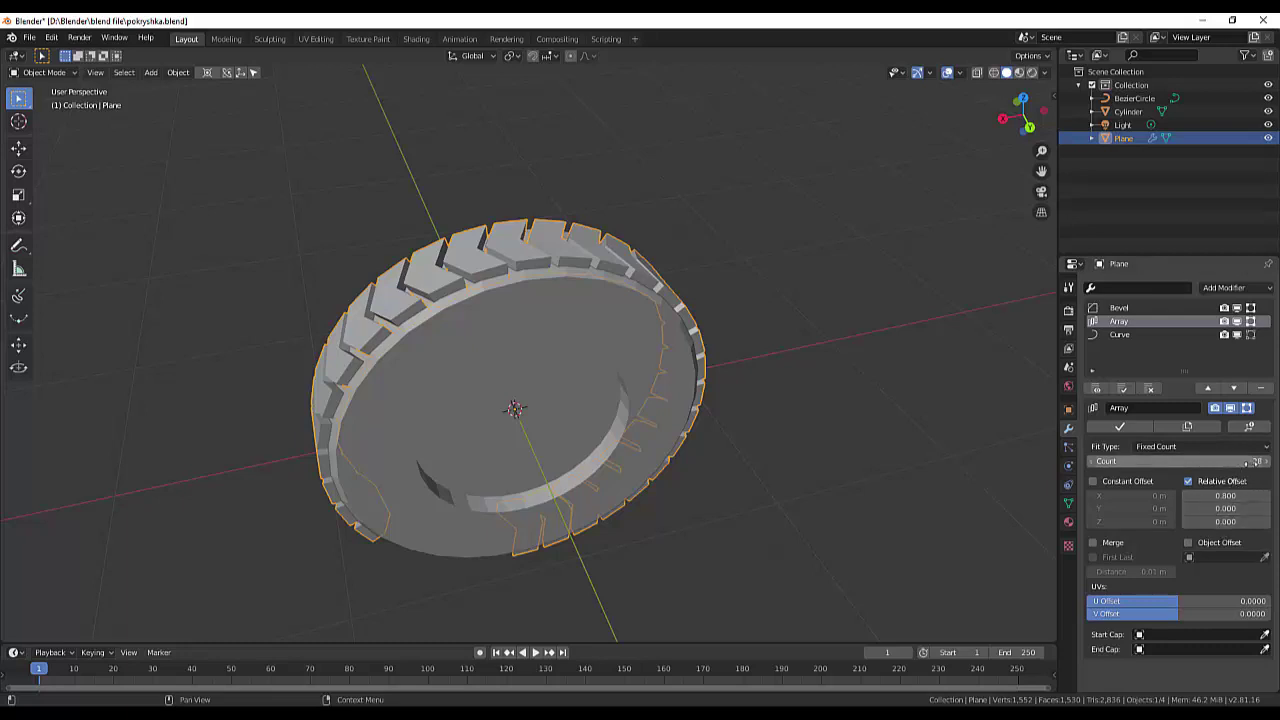
drag(1180, 461, 1272, 467)
click(1266, 462)
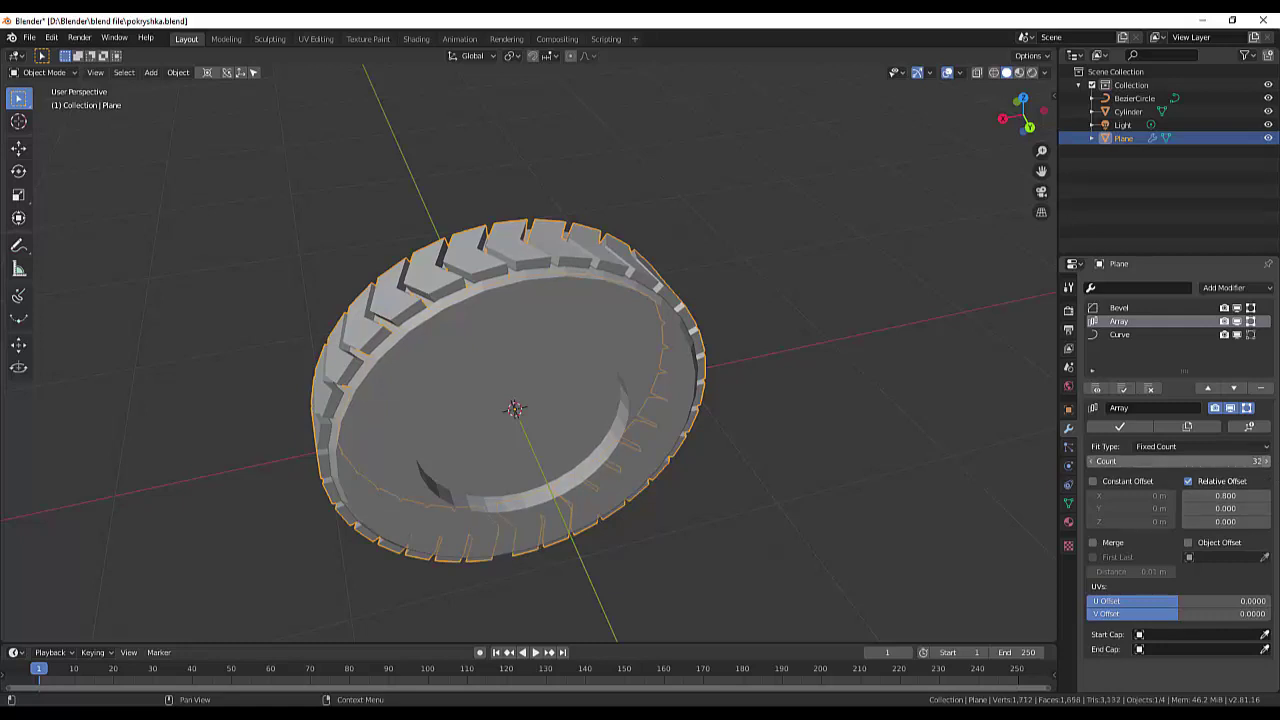
click(1265, 461)
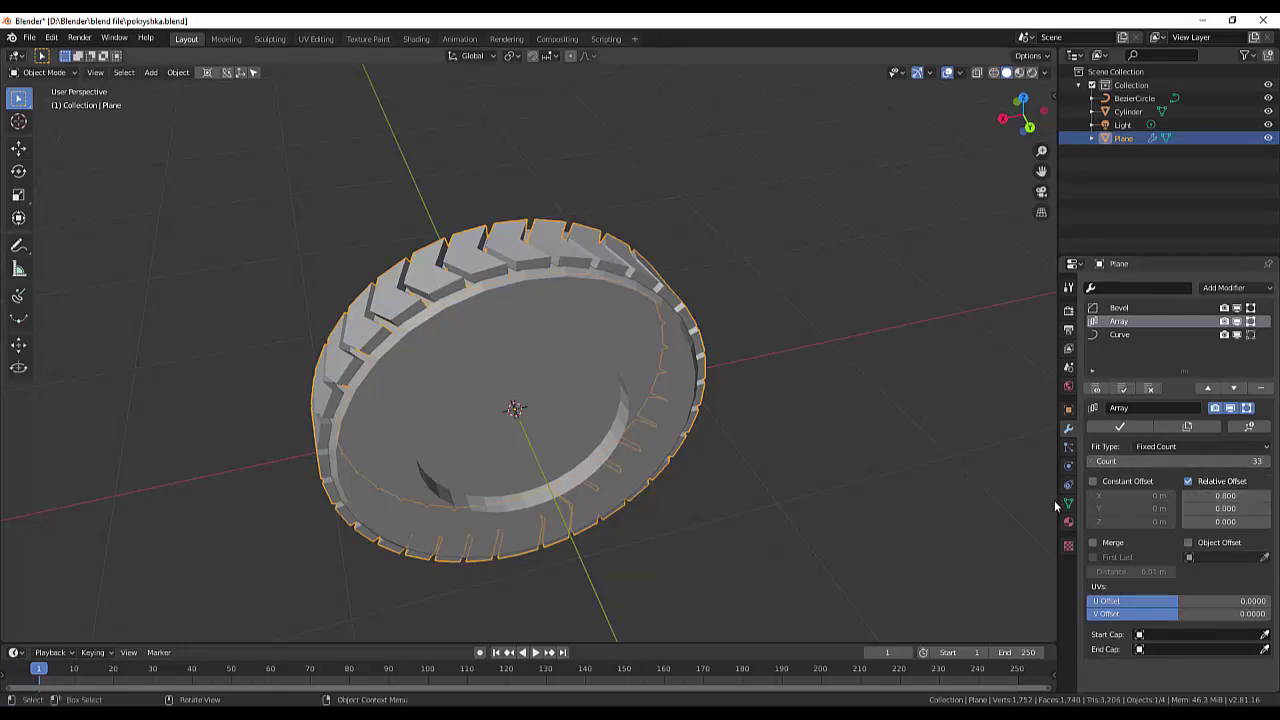
click(1119, 335)
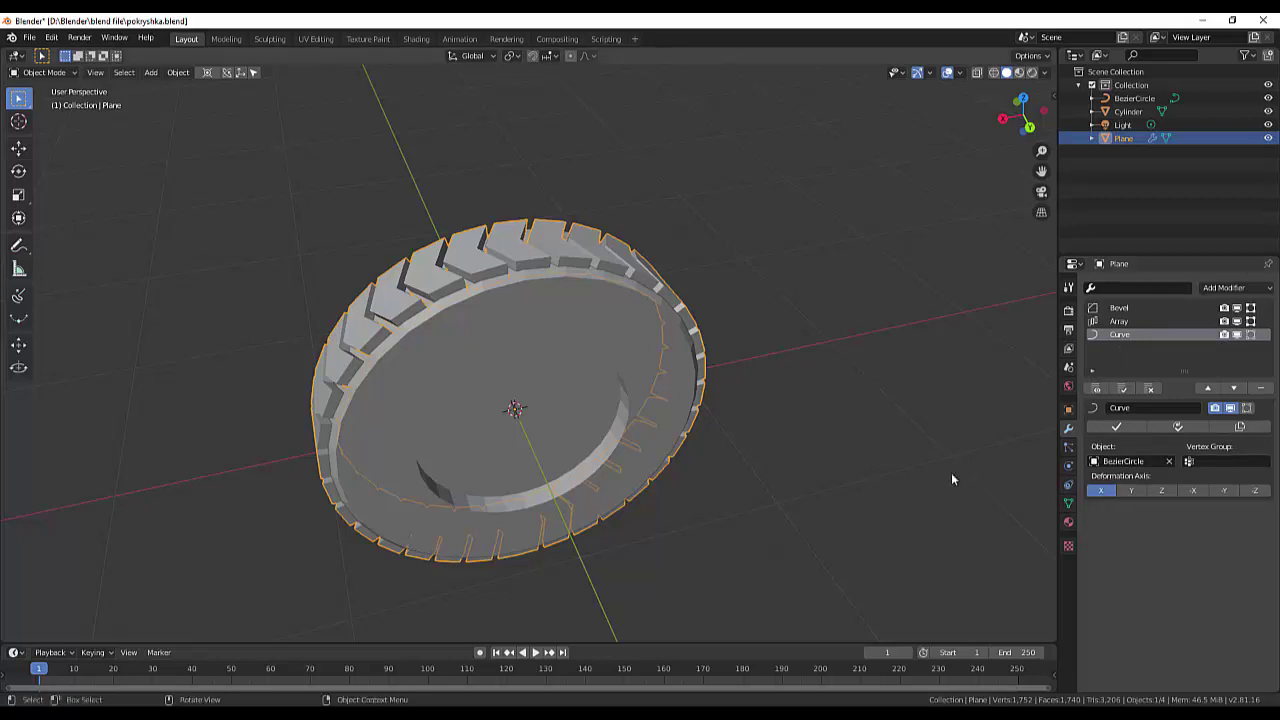
Scale the tread-block Plane down uniformly to about 0.98.
key(s)
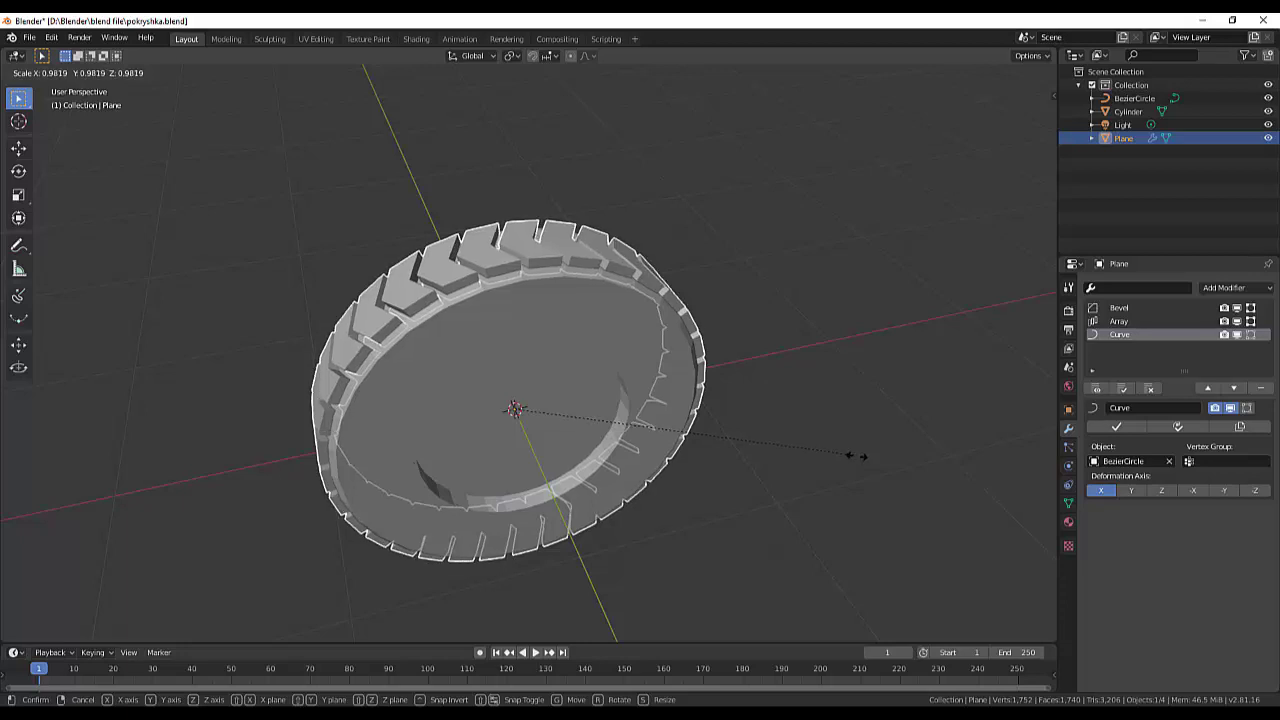
click(857, 455)
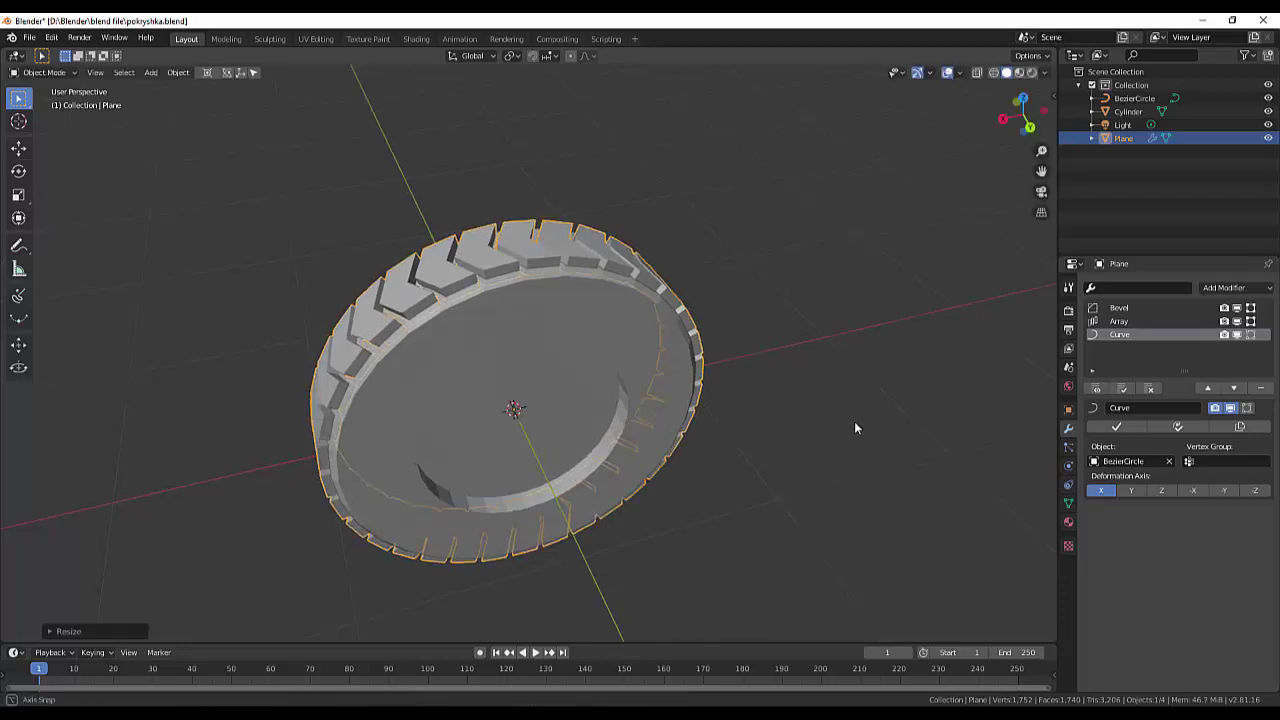
mouse_move(854, 421)
middle_down()
mouse_move(969, 375)
mouse_move(990, 463)
mouse_move(970, 489)
mouse_move(898, 427)
mouse_move(829, 456)
middle_up()
scroll(898, 427, down, 3)
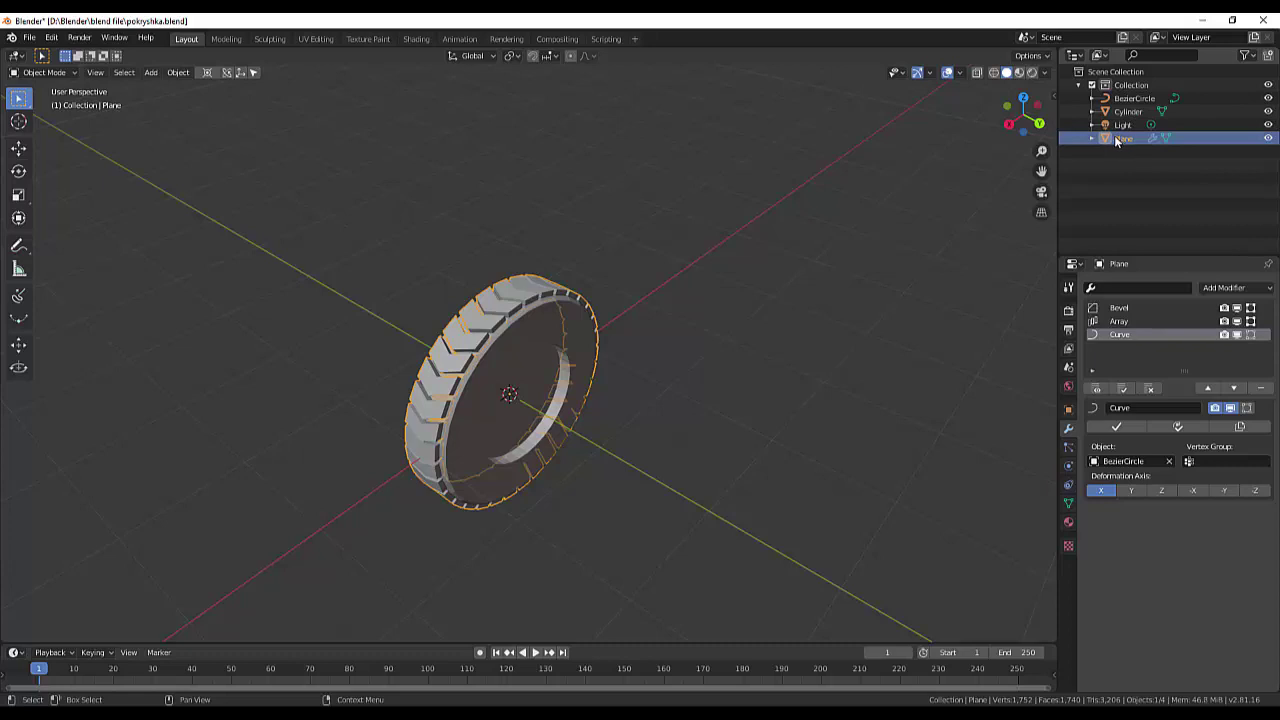
Switch the tread-block Plane into Edit Mode and frame the wheel.
click(38, 72)
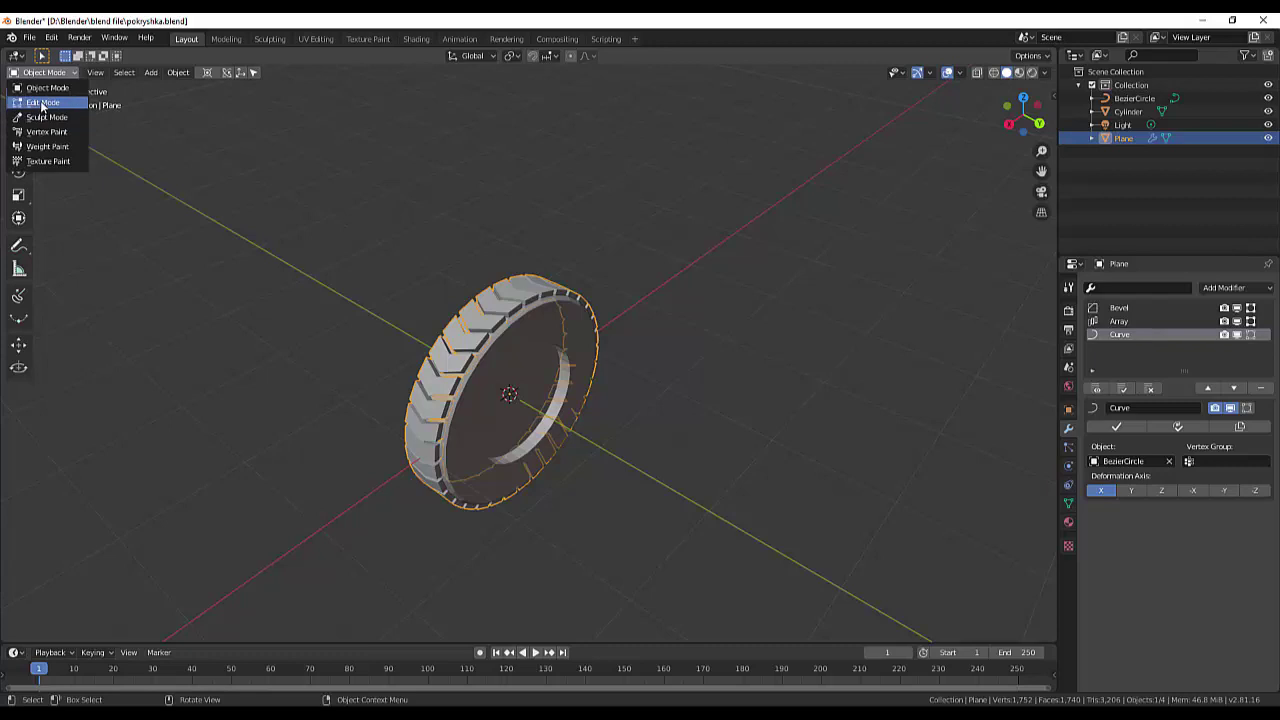
click(42, 104)
scroll(285, 112, down, 3)
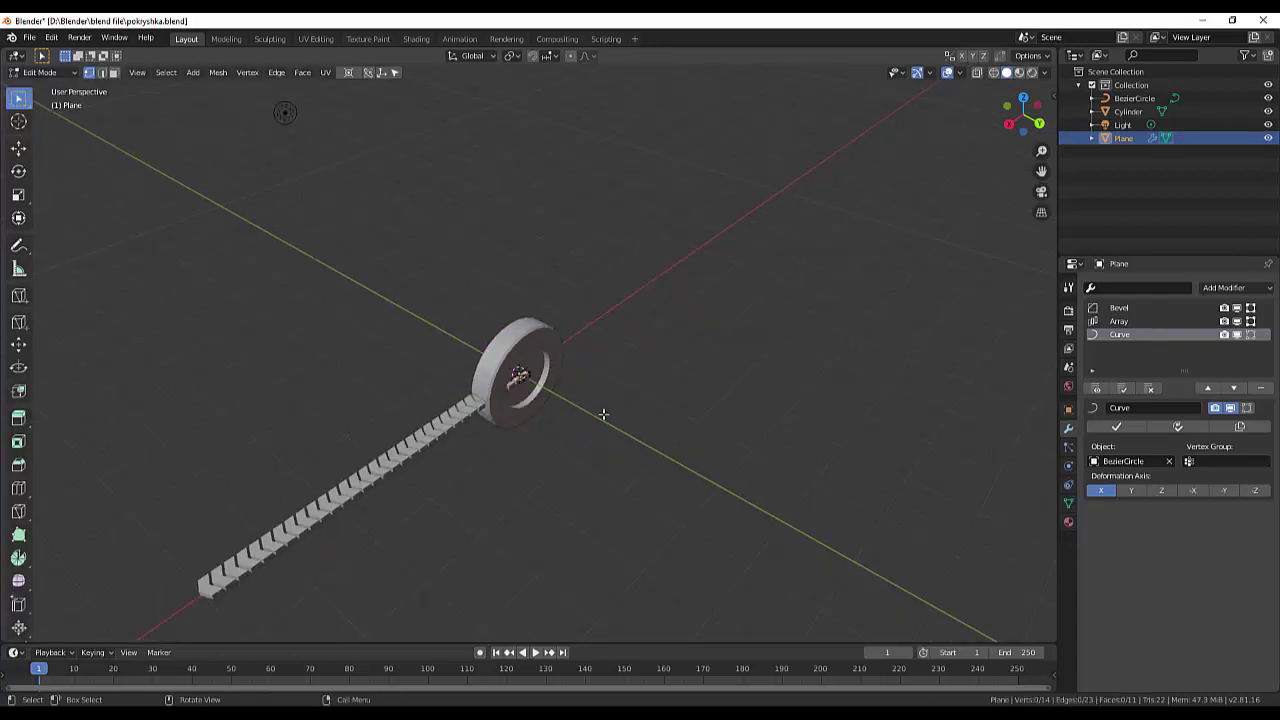
scroll(603, 426, up, 3)
scroll(600, 430, up, 3)
scroll(598, 432, up, 3)
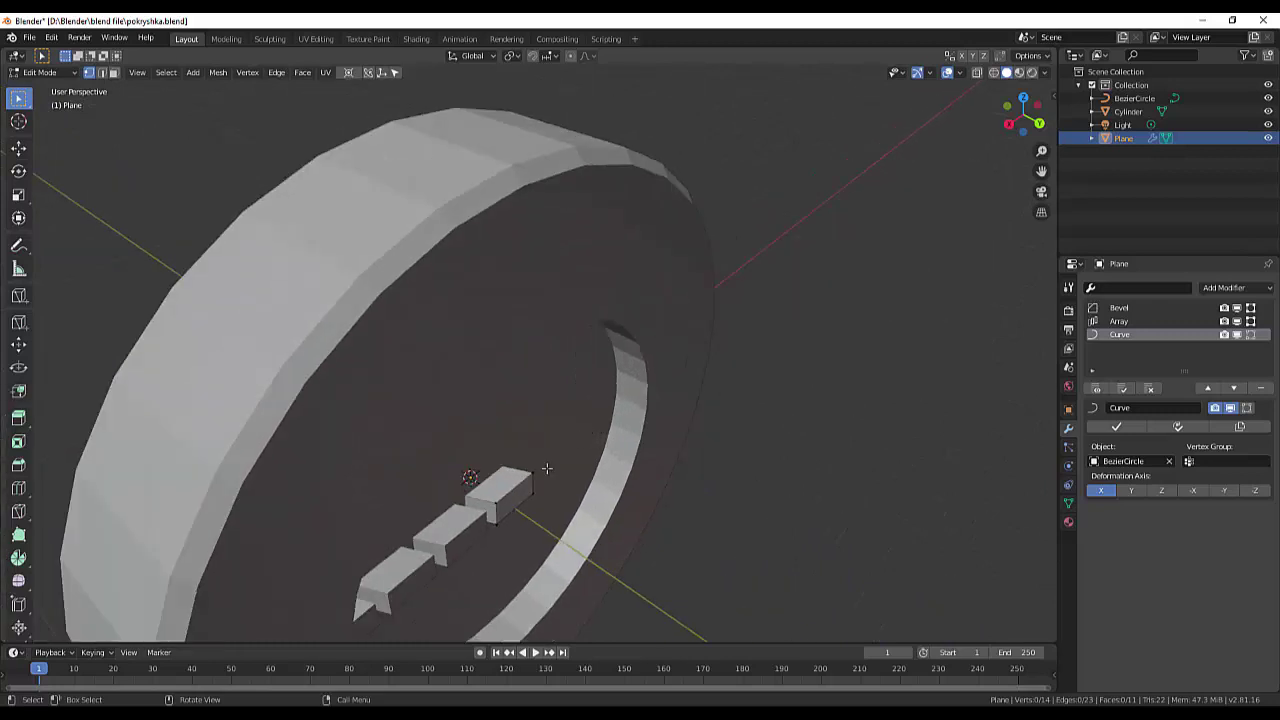
mouse_move(532, 477)
middle_down()
mouse_move(743, 436)
mouse_move(812, 401)
middle_up()
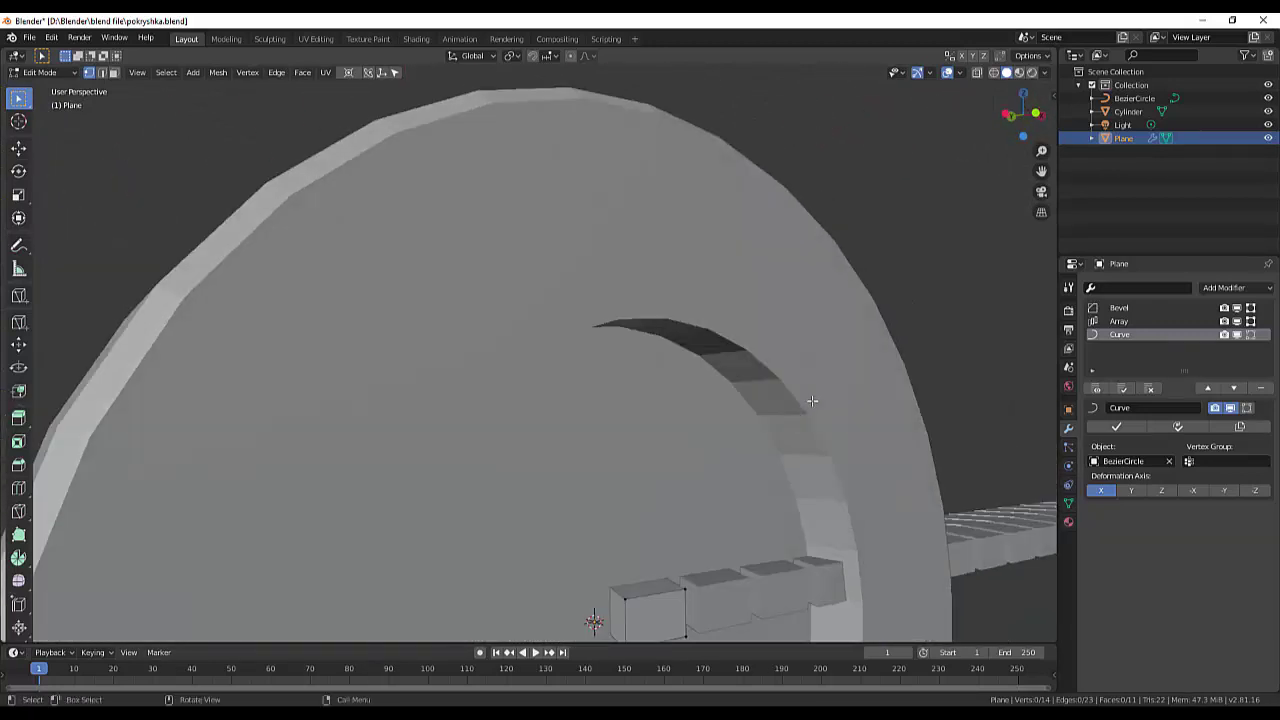
scroll(797, 440, down, 2)
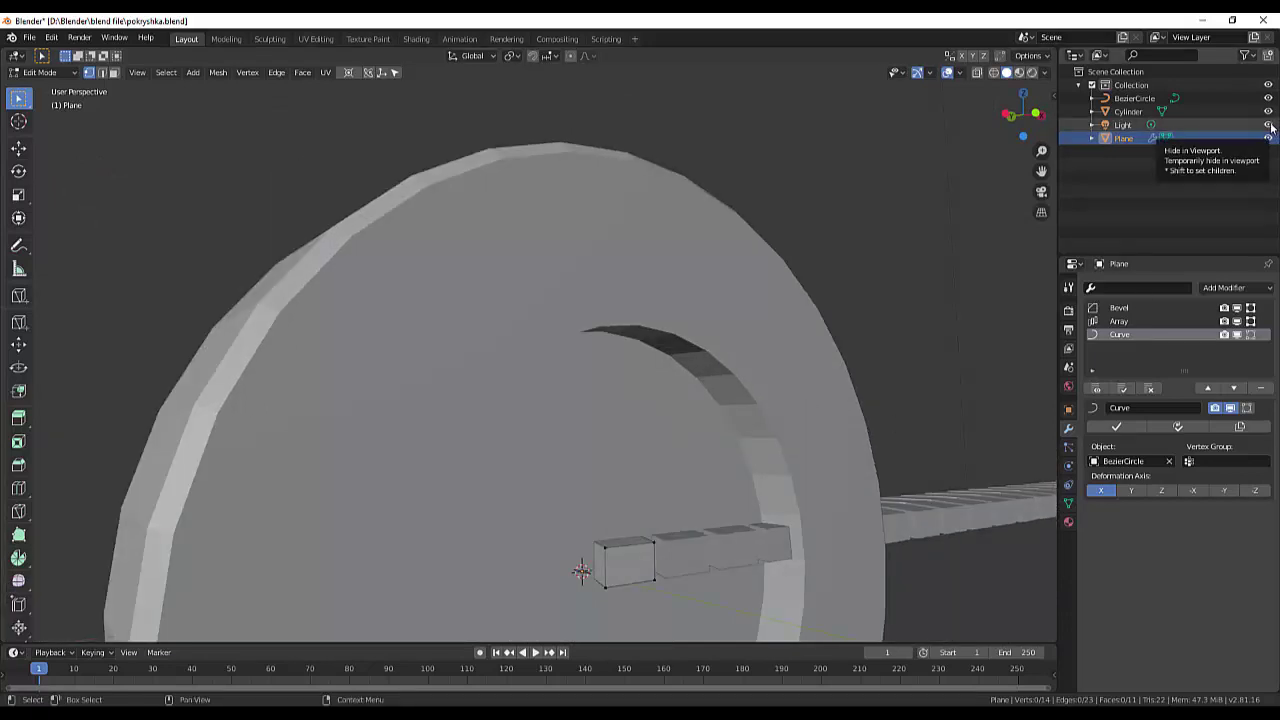
Hide the Cylinder wheel disc and view the block row receding diagonally toward the BezierCircle.
click(1268, 111)
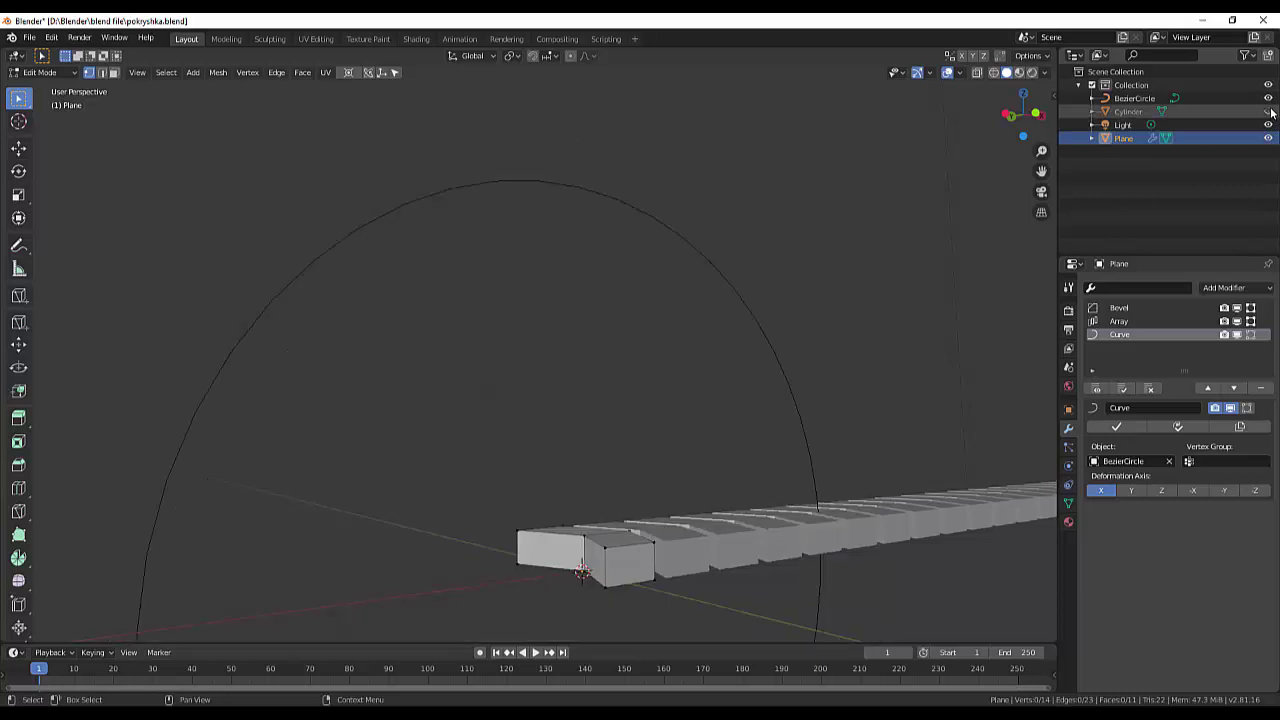
scroll(1002, 294, down, 3)
middle_drag(810, 478, 627, 591)
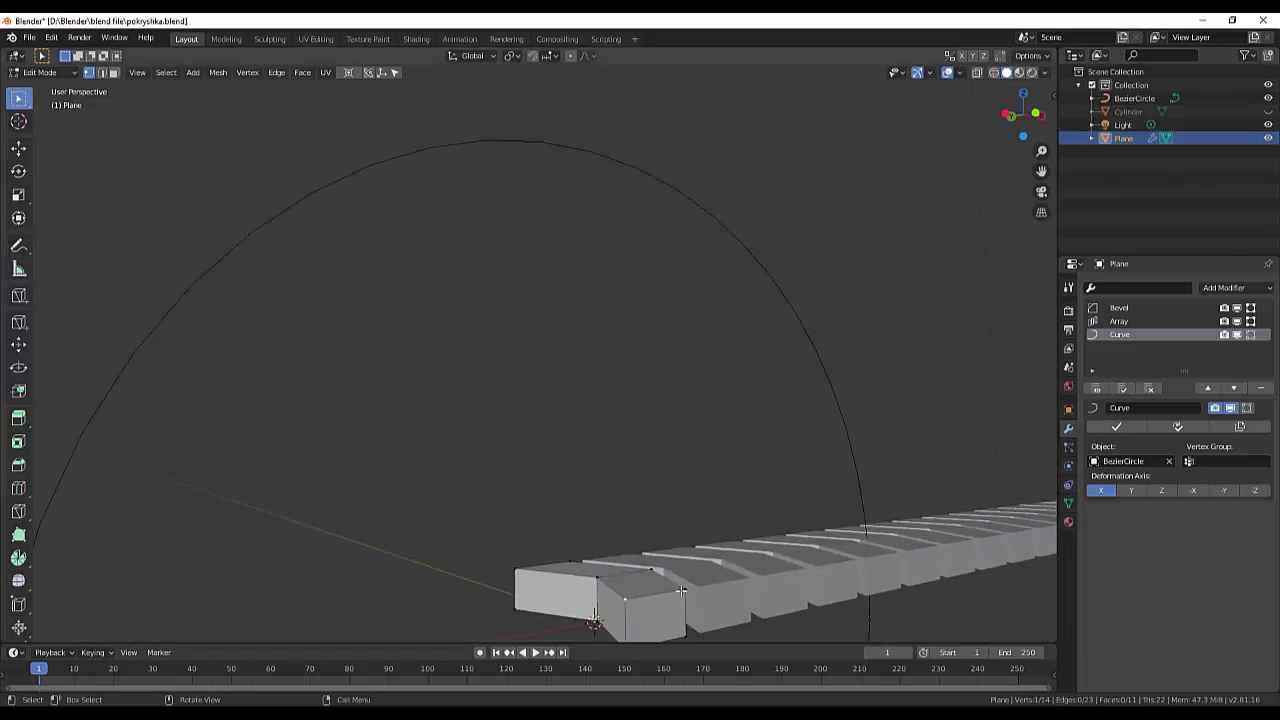
middle_drag(652, 626, 652, 596)
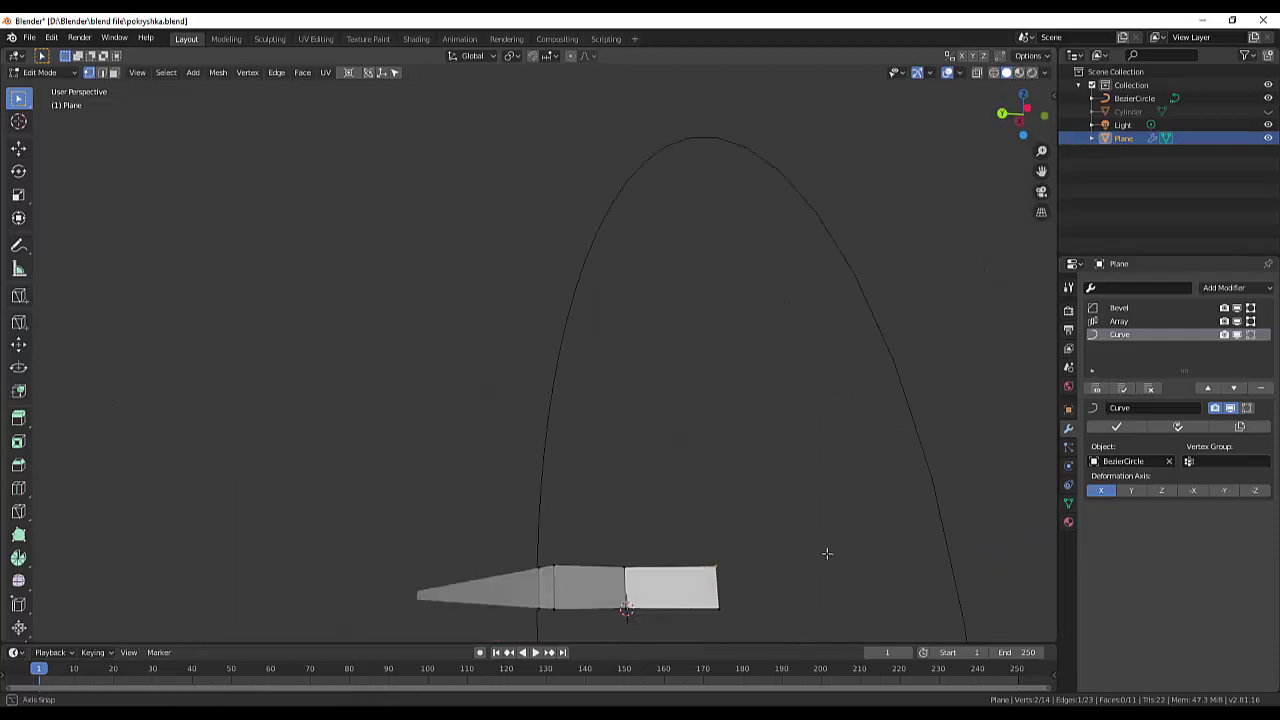
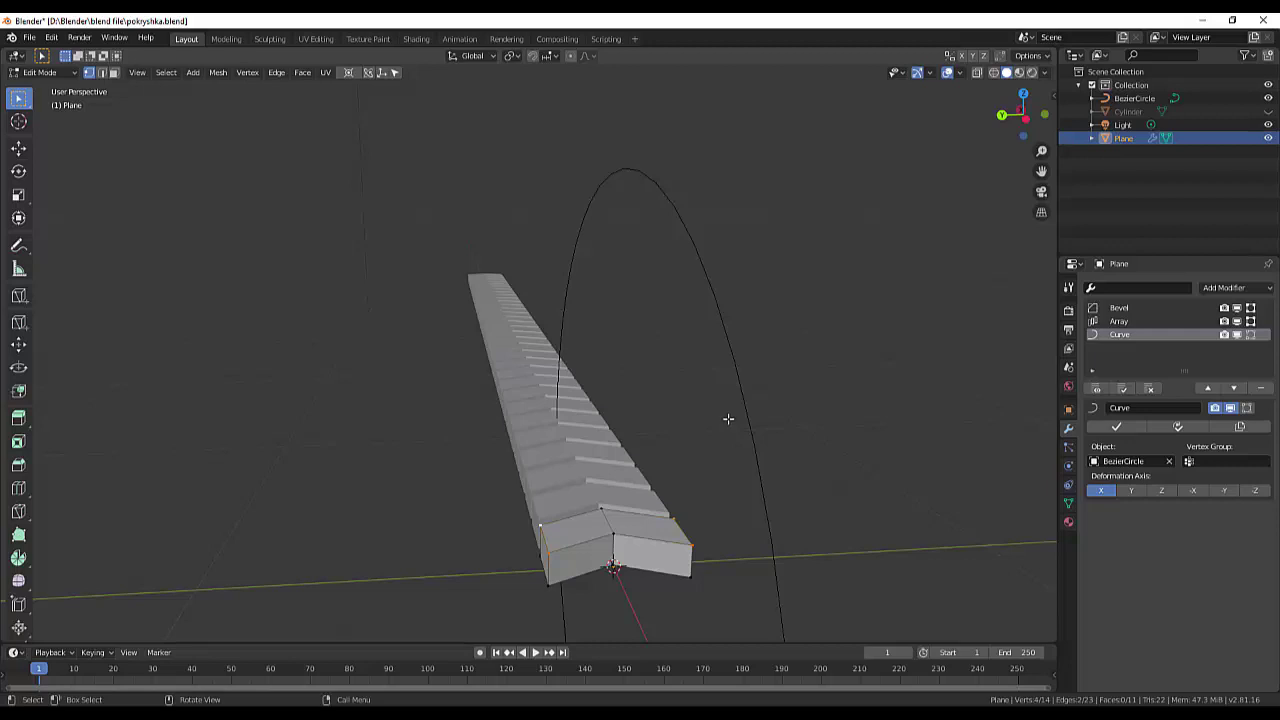
Move the chevron tip vertices about 0.04 m down along Z, then deselect everything.
key(g)
key(z)
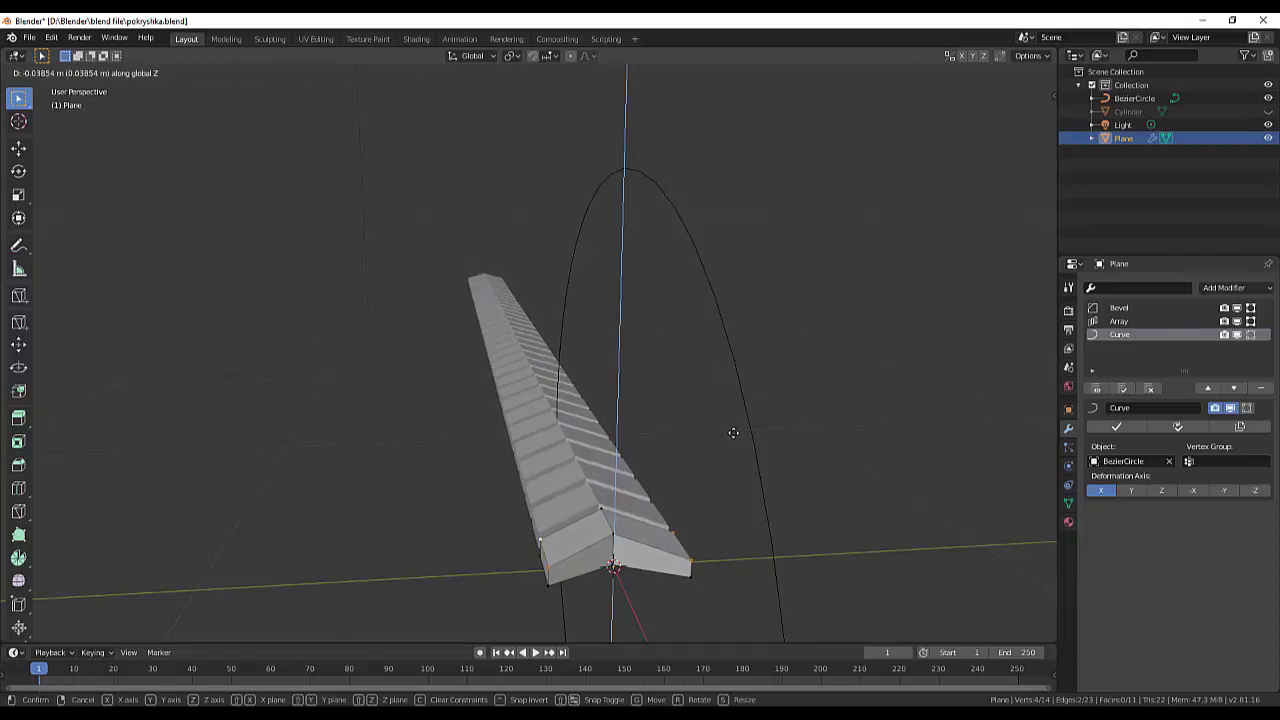
click(733, 432)
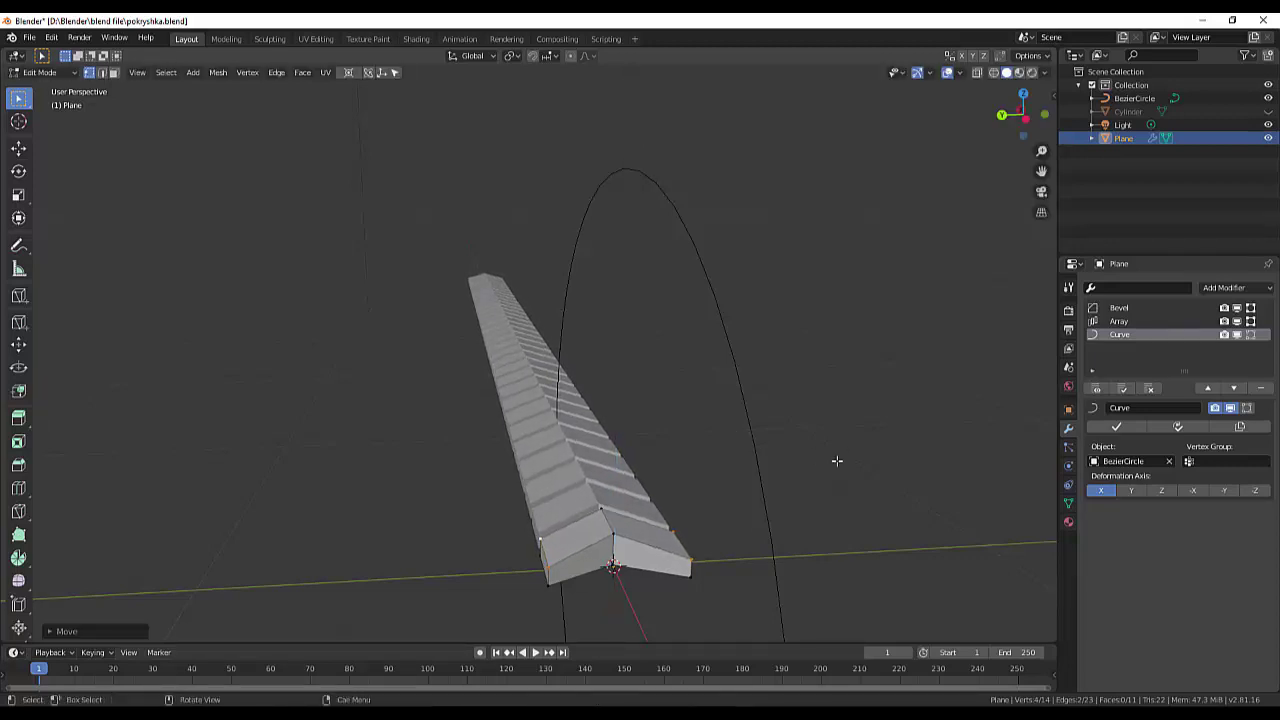
click(840, 462)
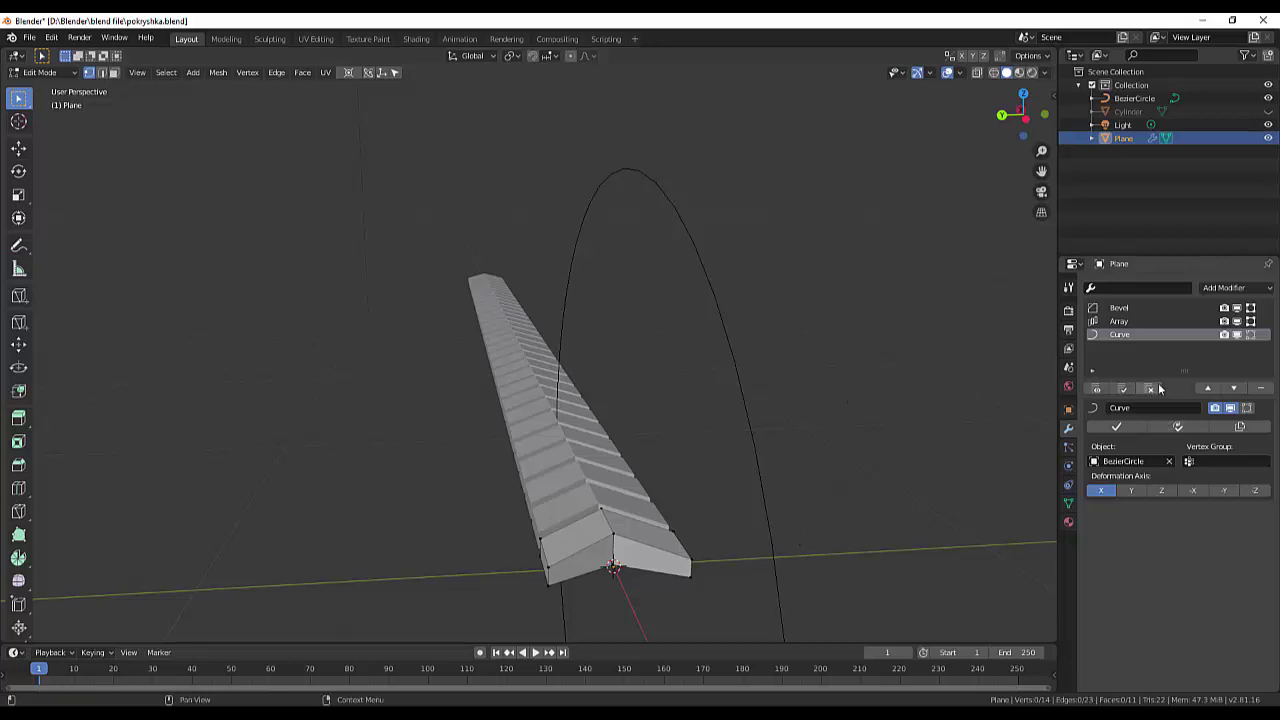
click(1138, 288)
Set the Bevel modifier's Width to 0 m, select all geometry and switch to edge selection.
key(Escape)
click(1121, 310)
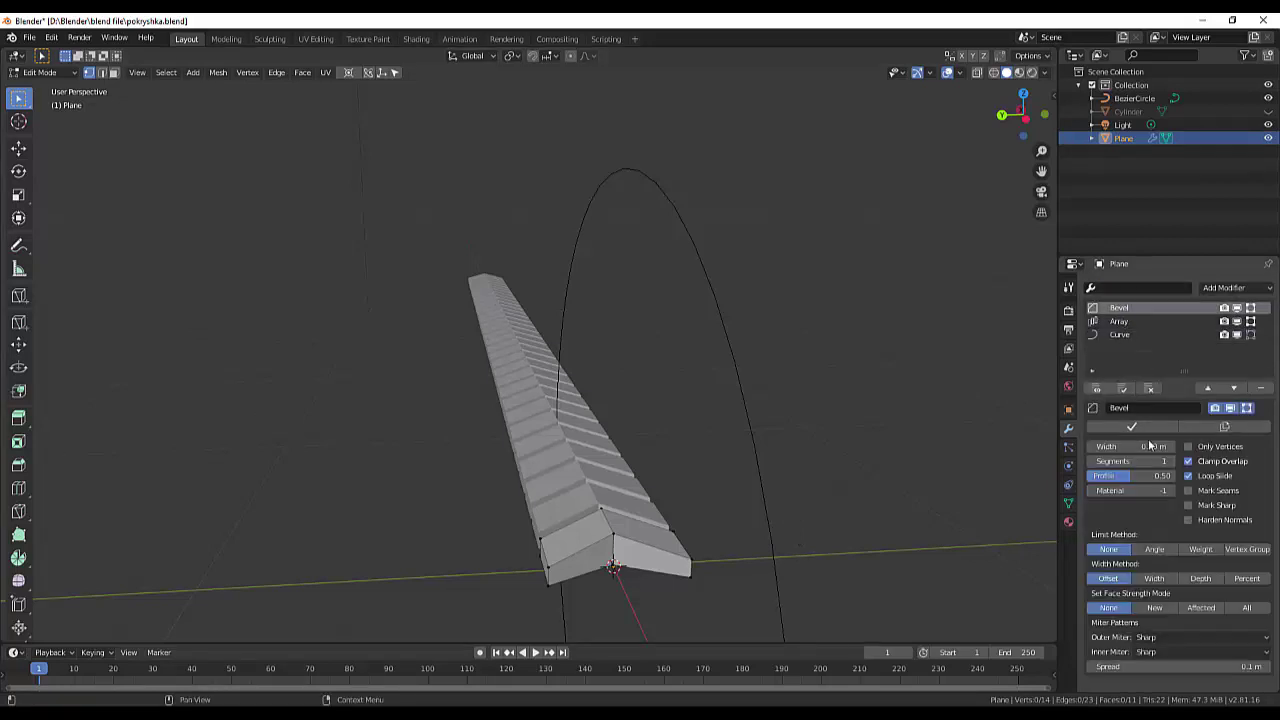
drag(1130, 446, 1160, 446)
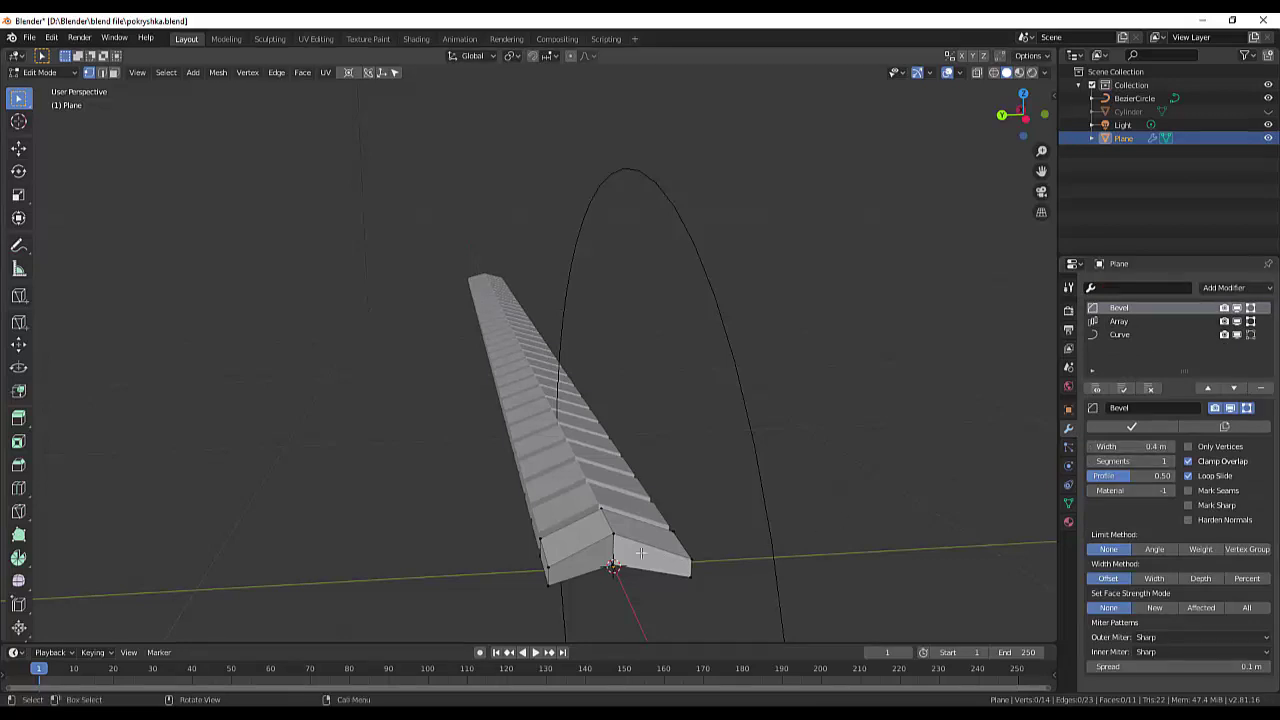
key(a)
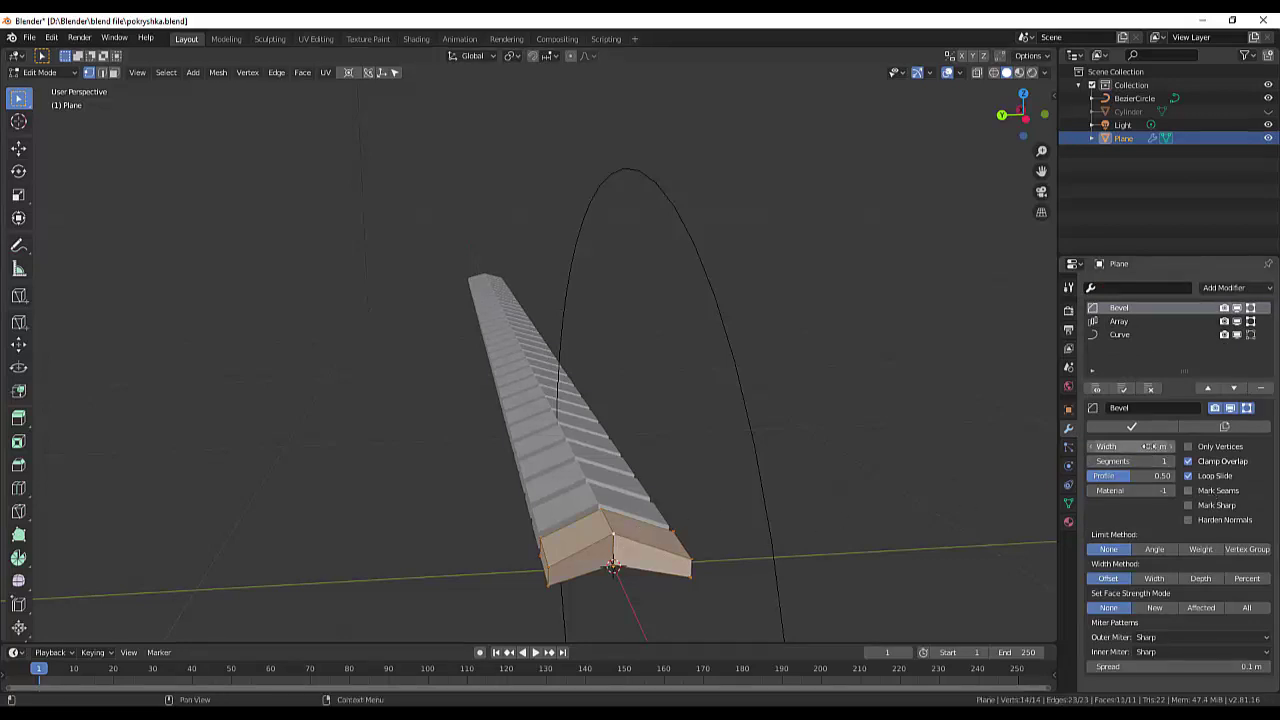
drag(1130, 446, 1165, 446)
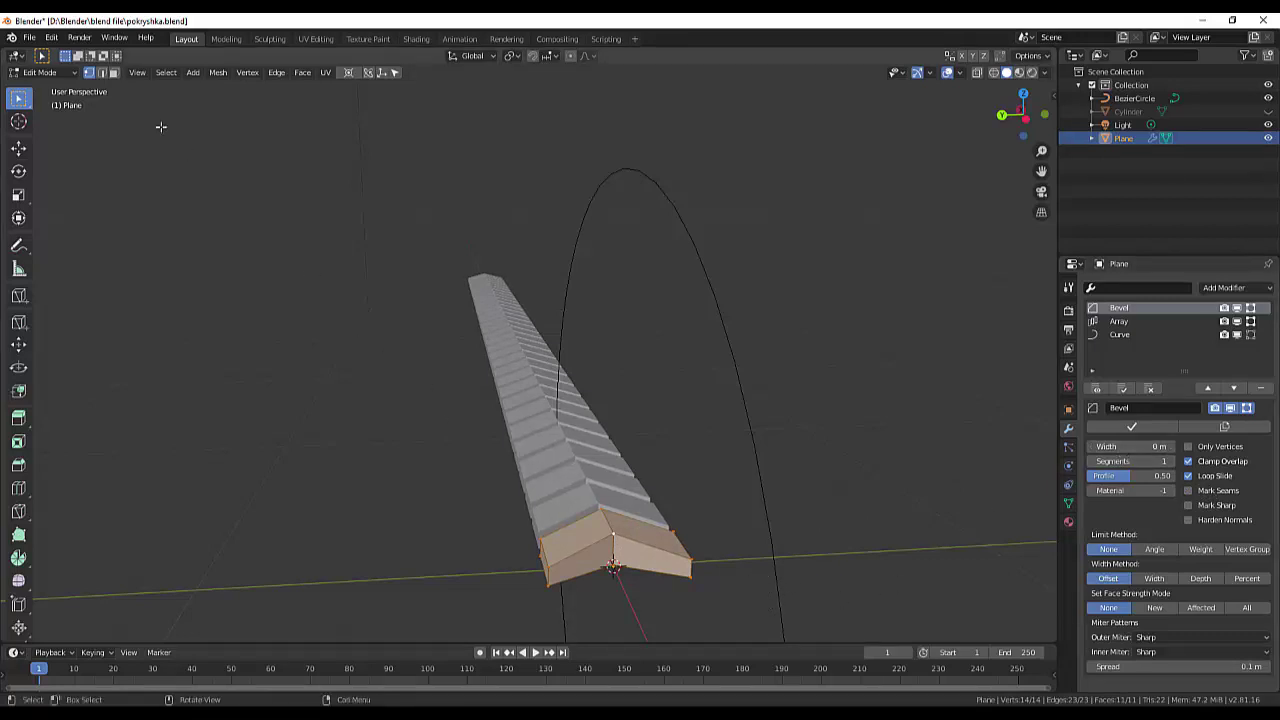
click(104, 75)
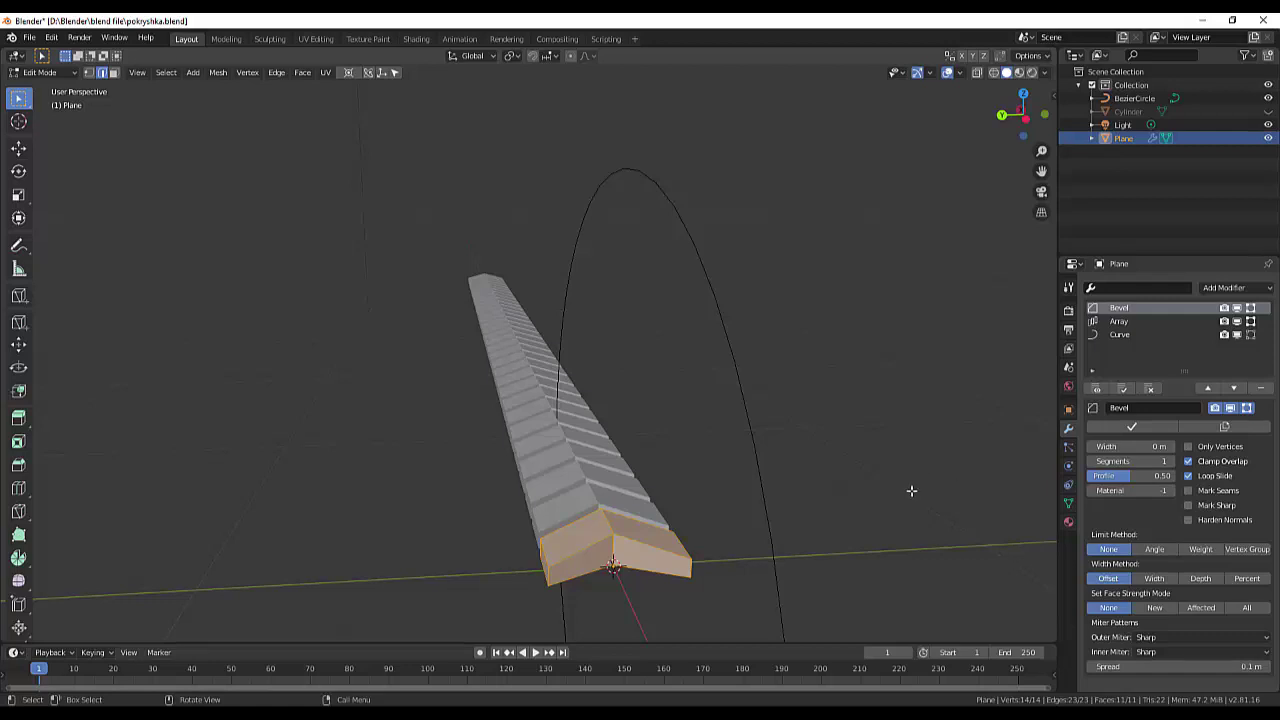
middle_drag(911, 490, 861, 521)
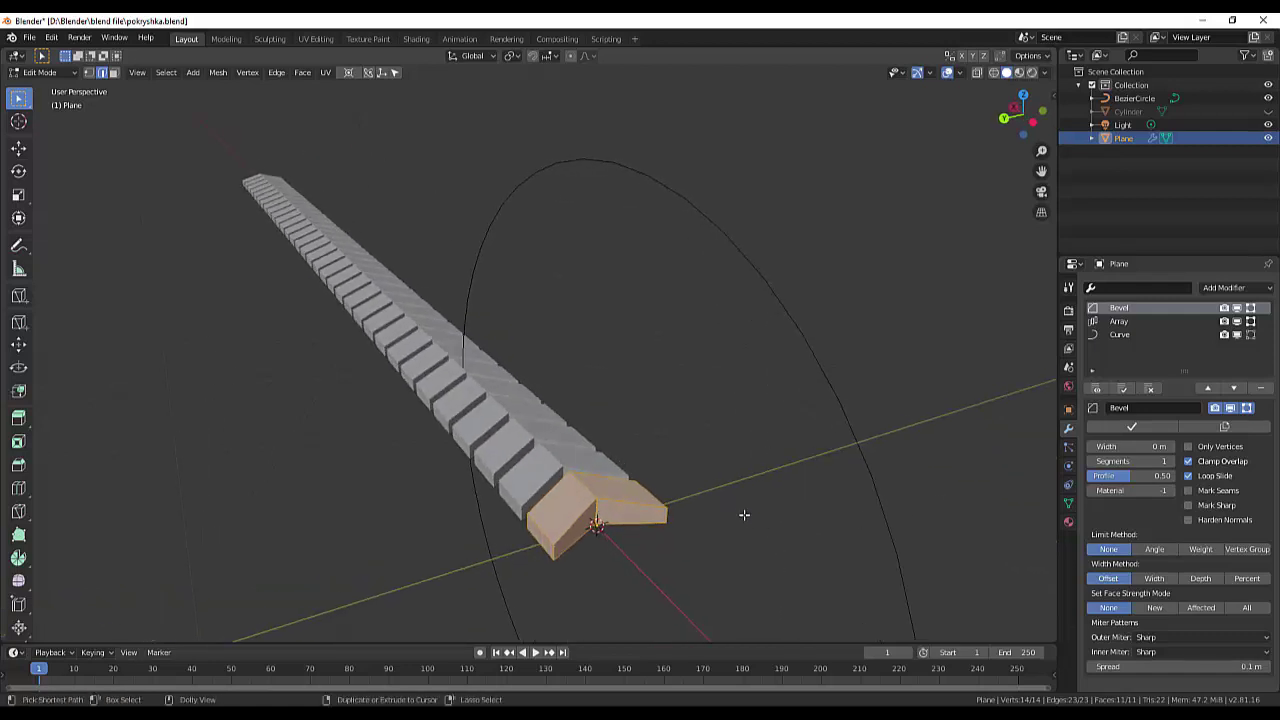
key(ctrl+b)
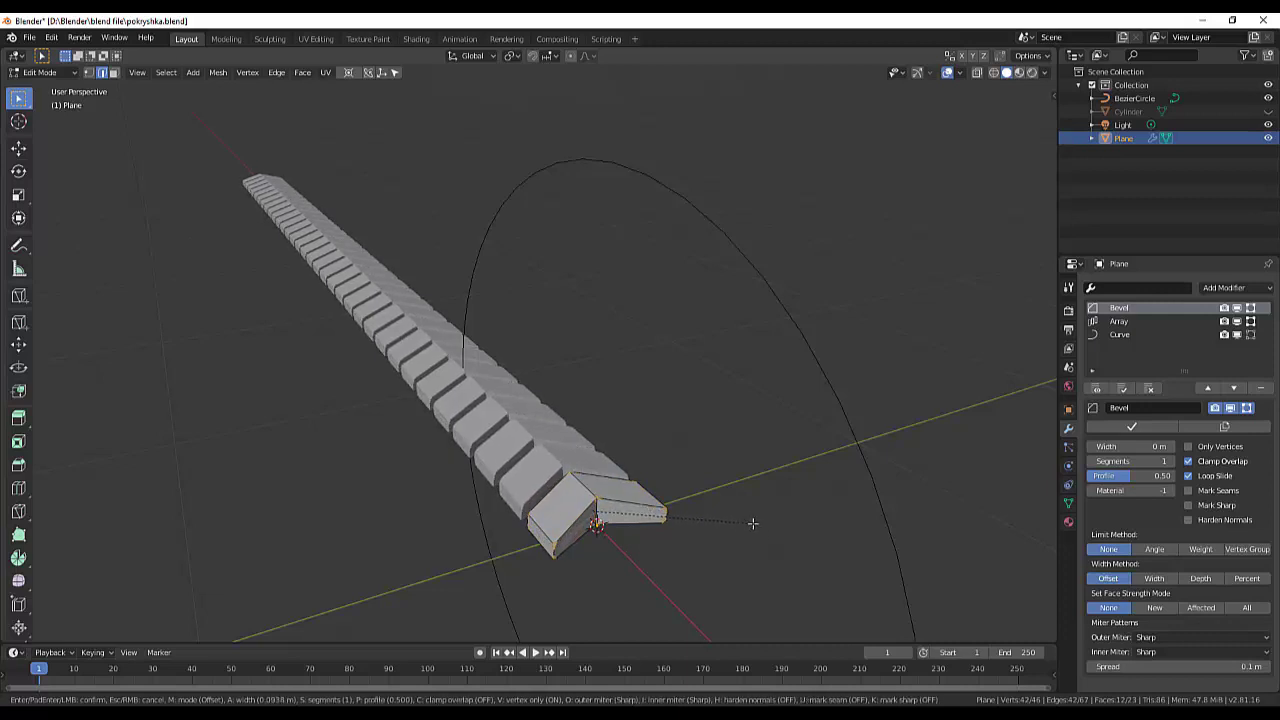
key(v)
click(753, 524)
mouse_move(791, 488)
middle_down()
mouse_move(777, 528)
mouse_move(649, 431)
mouse_move(669, 411)
mouse_move(743, 480)
mouse_move(763, 480)
middle_up()
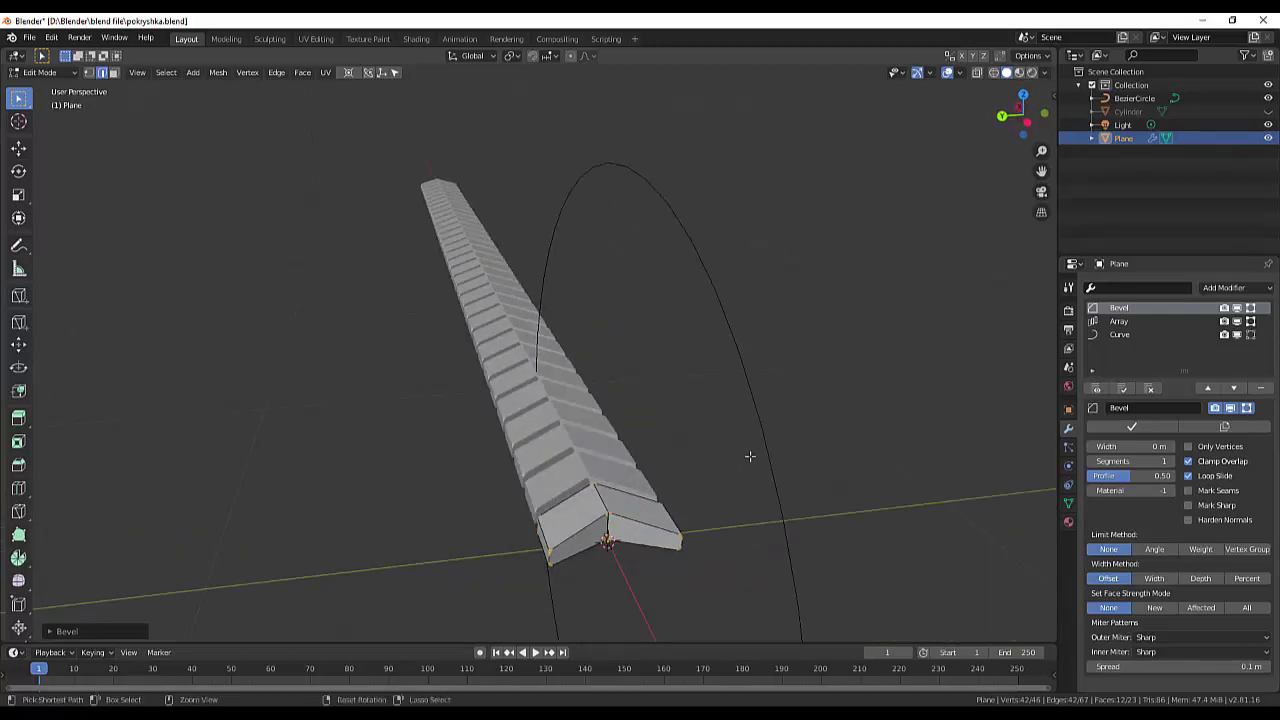
key(ctrl+z)
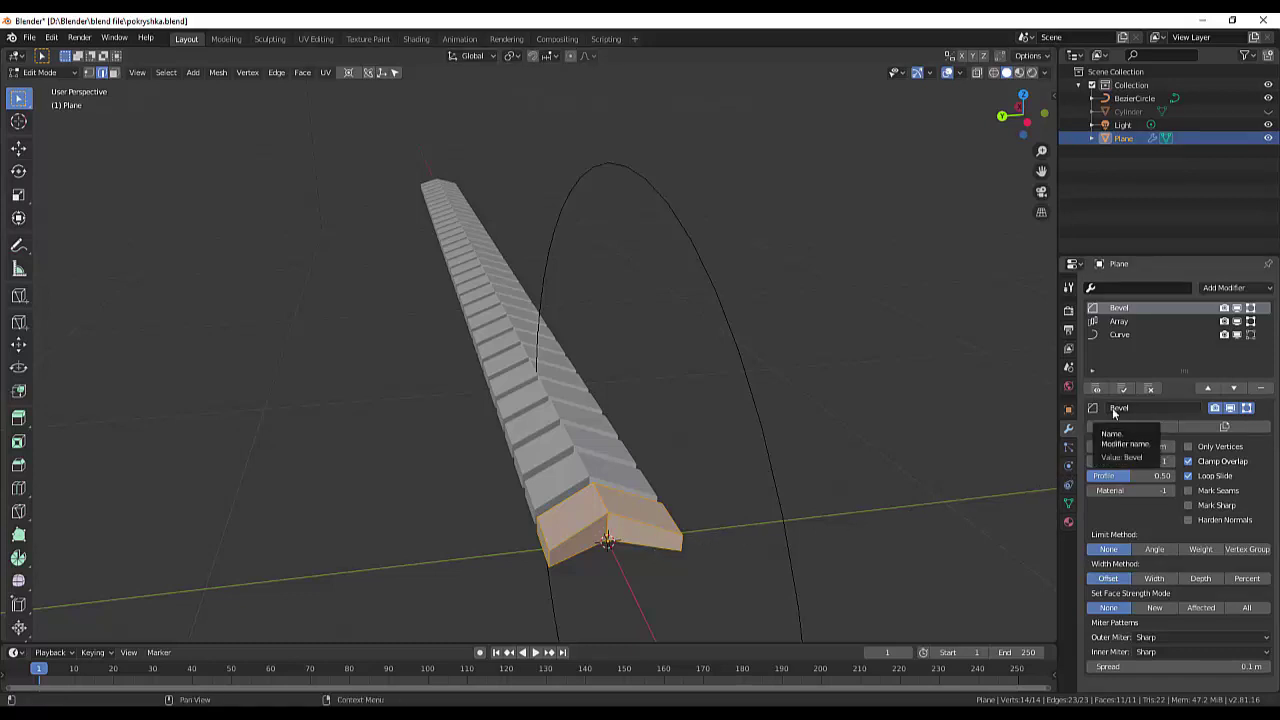
Enable Merge on the Array modifier at 0.01 m distance, then deselect the end faces.
click(1116, 322)
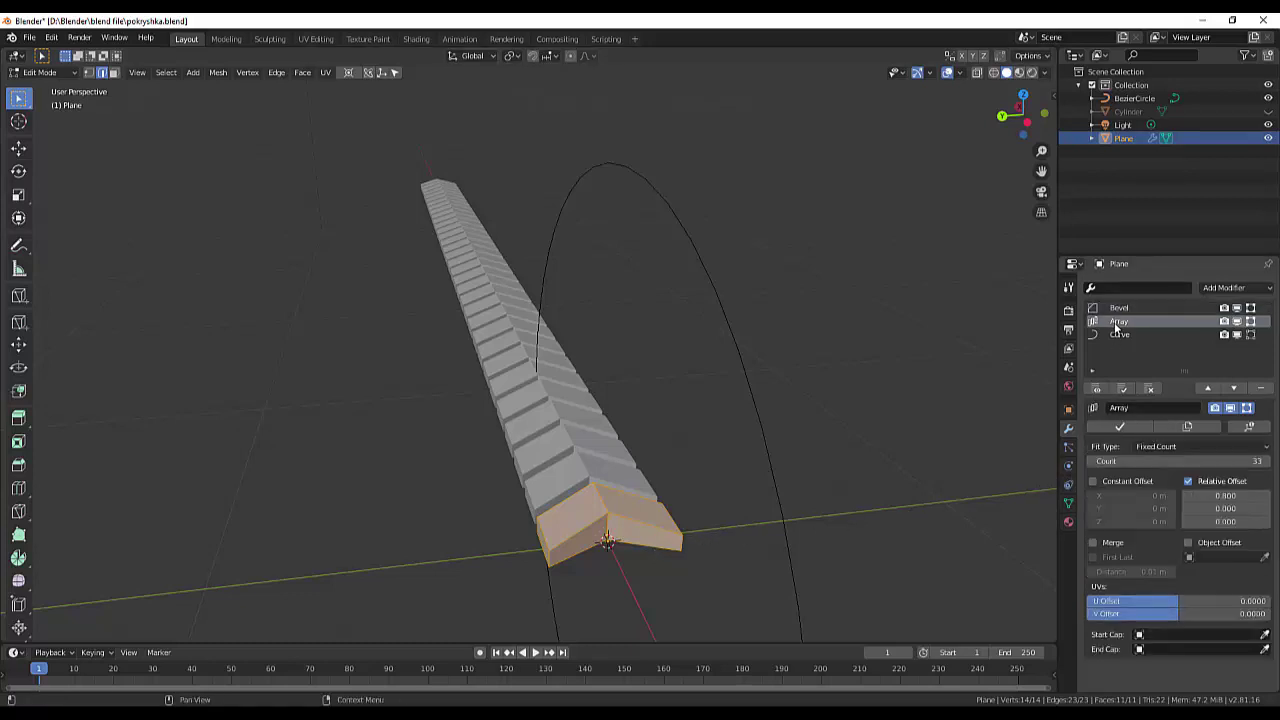
click(1093, 543)
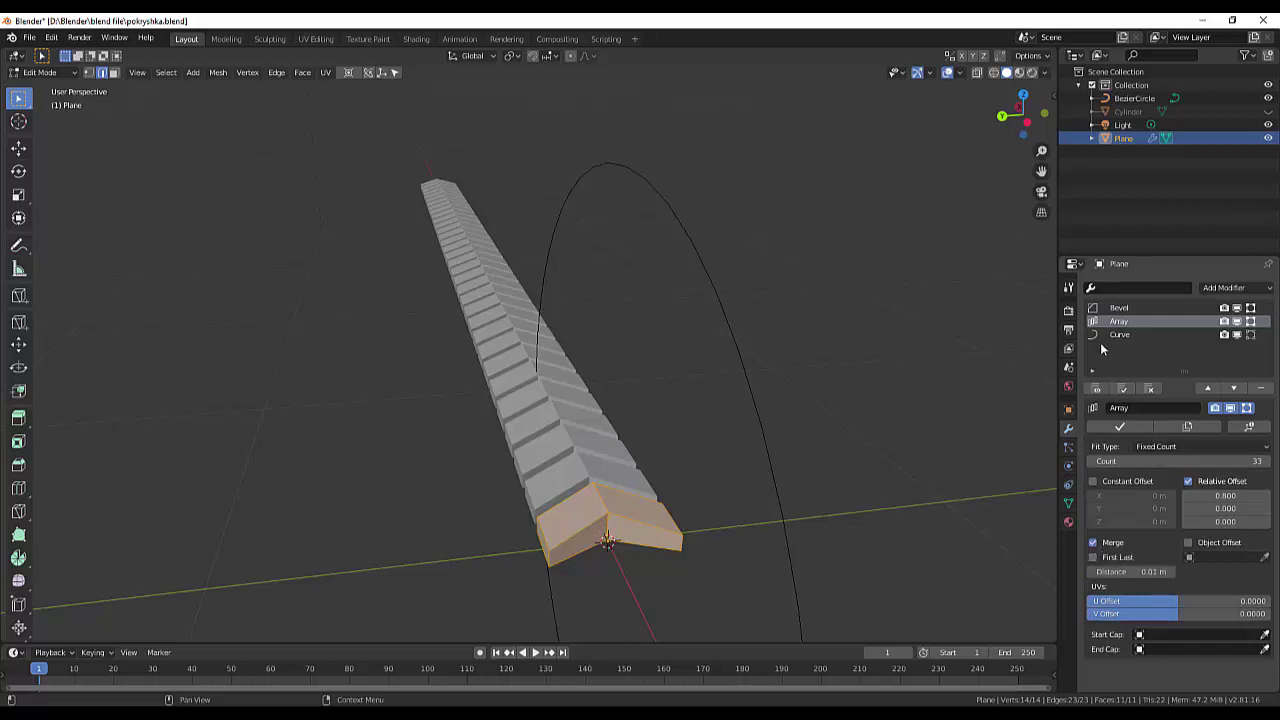
click(1118, 309)
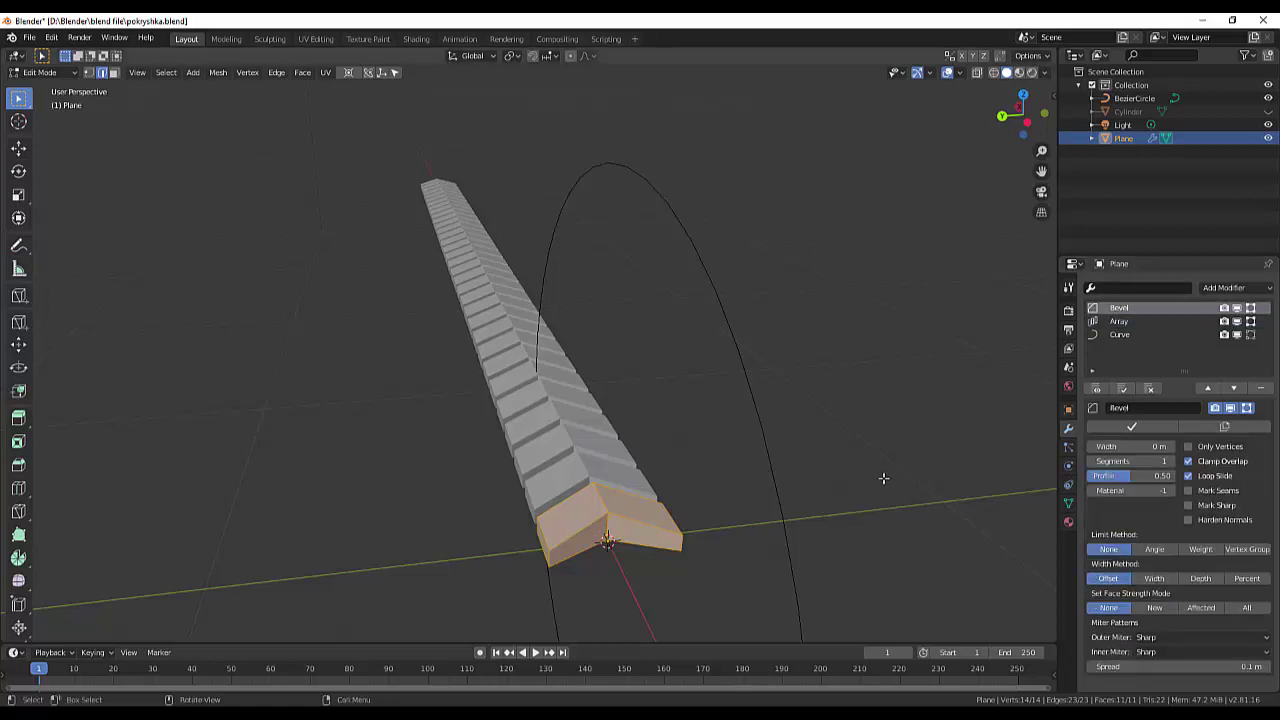
click(872, 485)
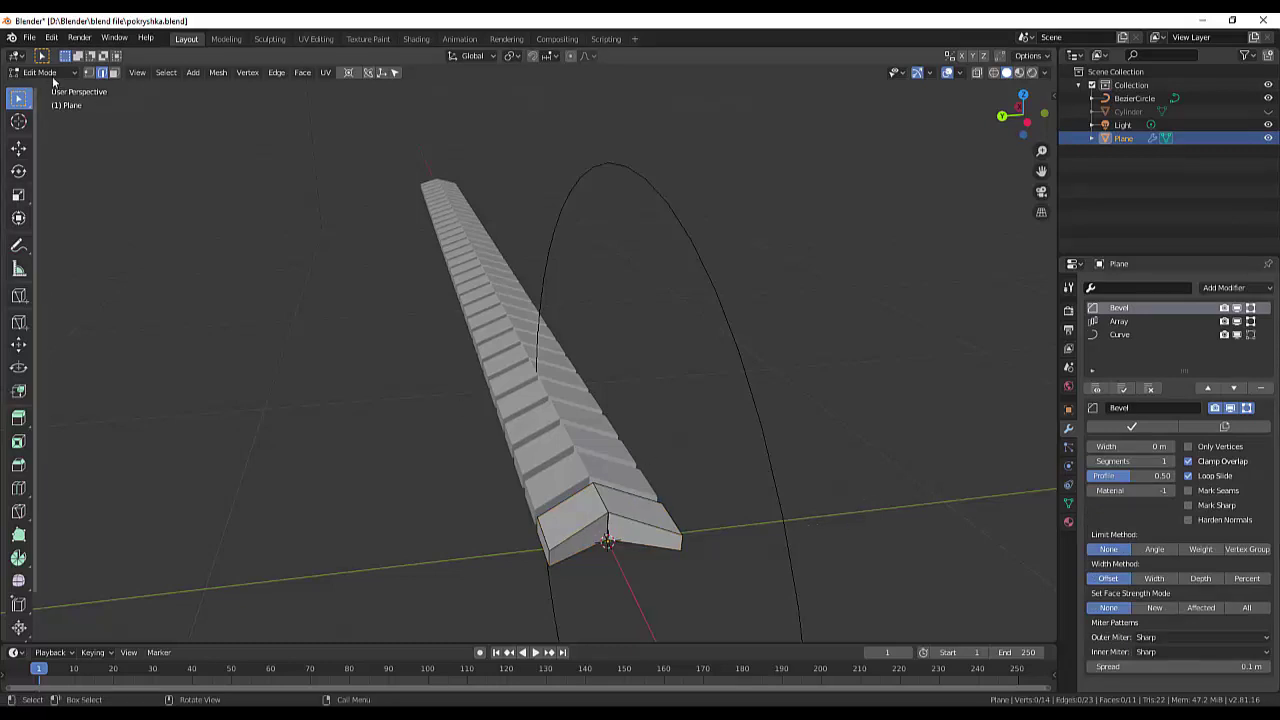
click(50, 73)
click(53, 75)
click(50, 73)
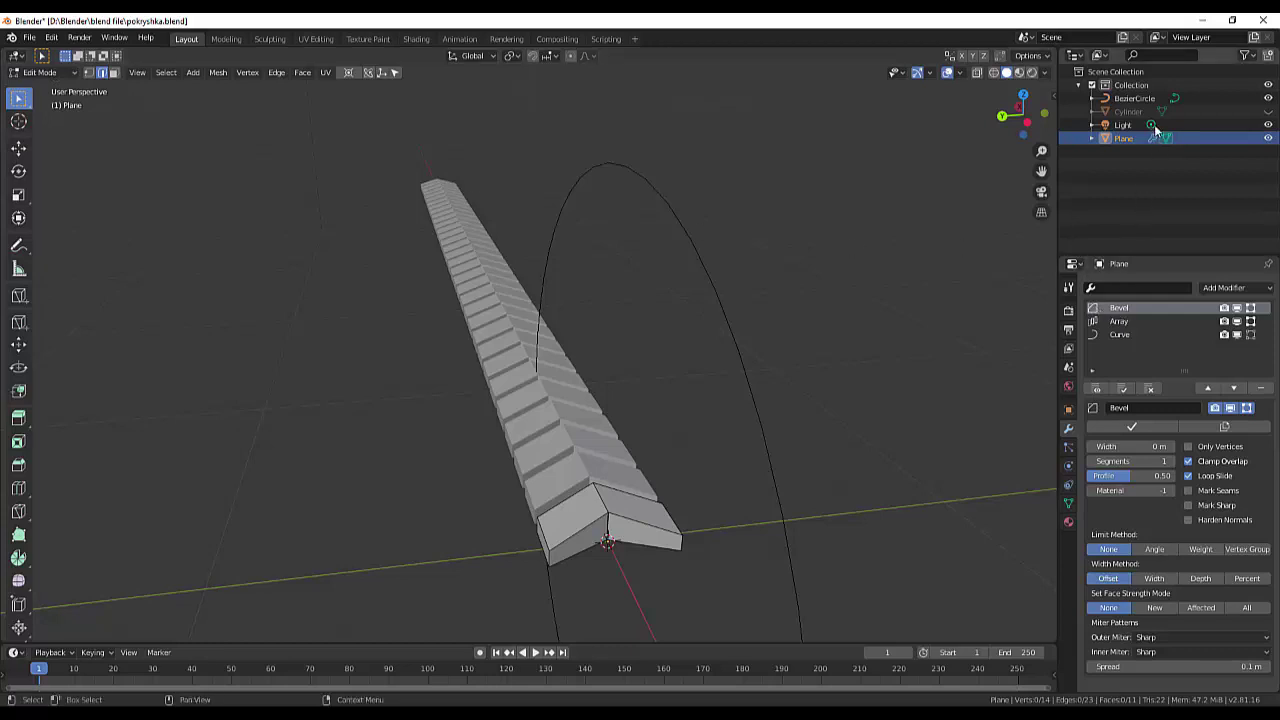
Switch to Object Mode and view the tread ring from above.
click(42, 73)
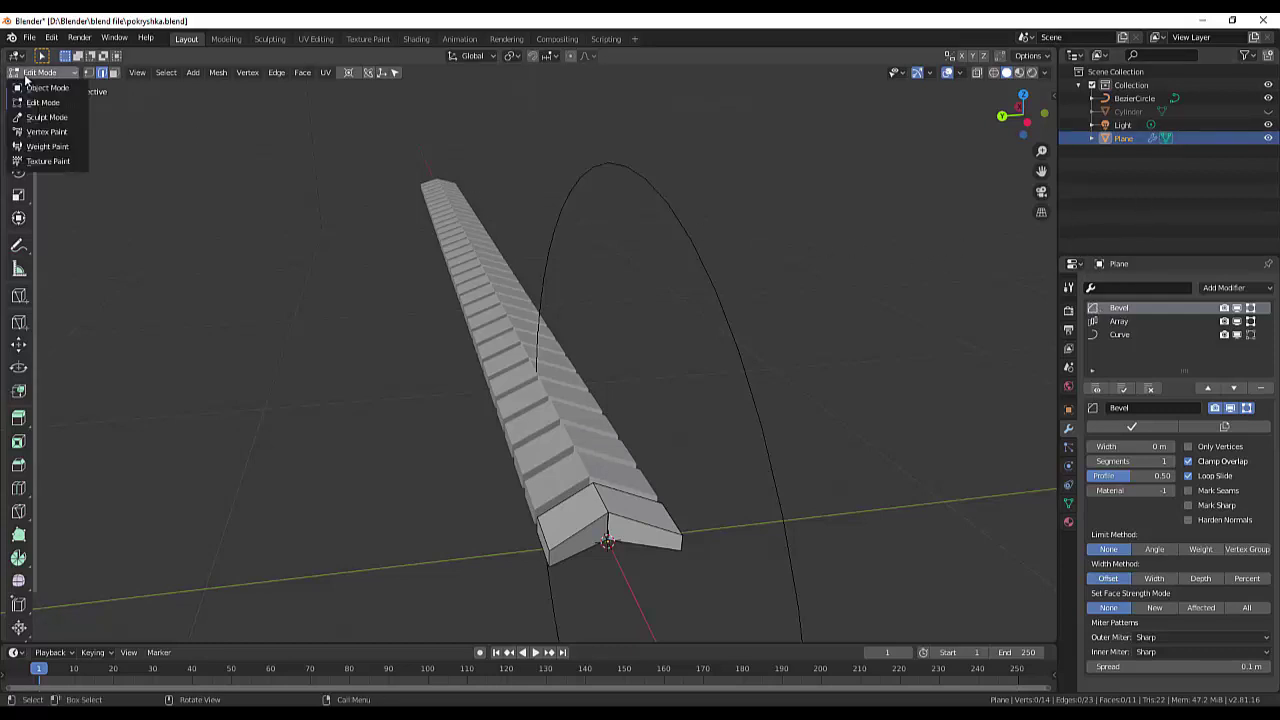
click(40, 88)
scroll(536, 151, down, 3)
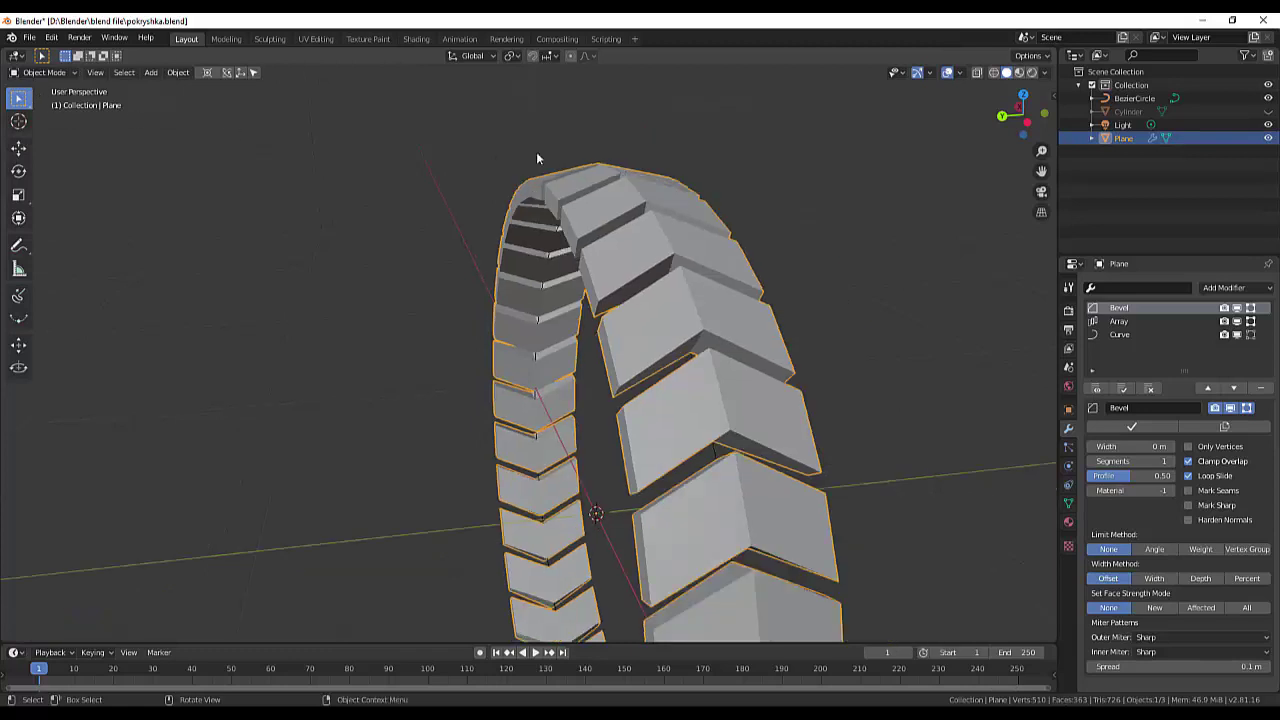
scroll(536, 152, down, 3)
mouse_move(647, 227)
middle_down()
mouse_move(929, 264)
mouse_move(923, 205)
mouse_move(856, 217)
mouse_move(836, 206)
middle_up()
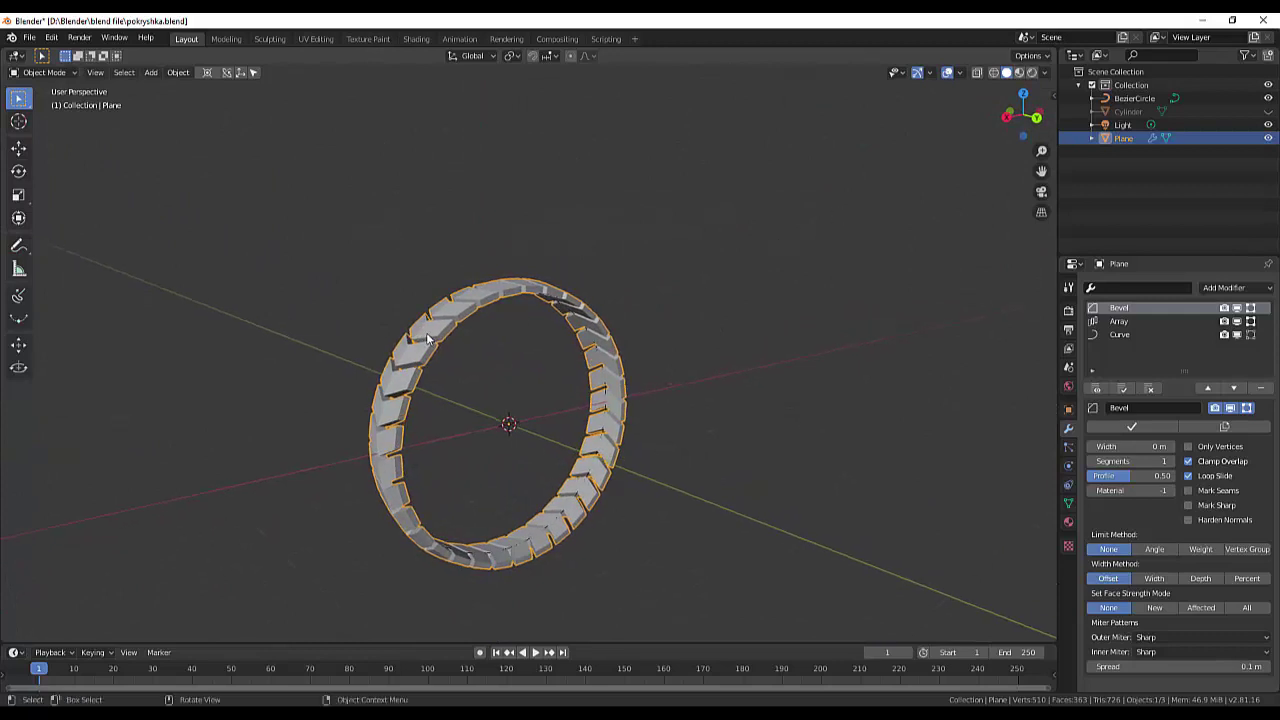
Apply the Bevel modifier, undo a trial Curve apply, and unhide the Cylinder hub.
click(1134, 428)
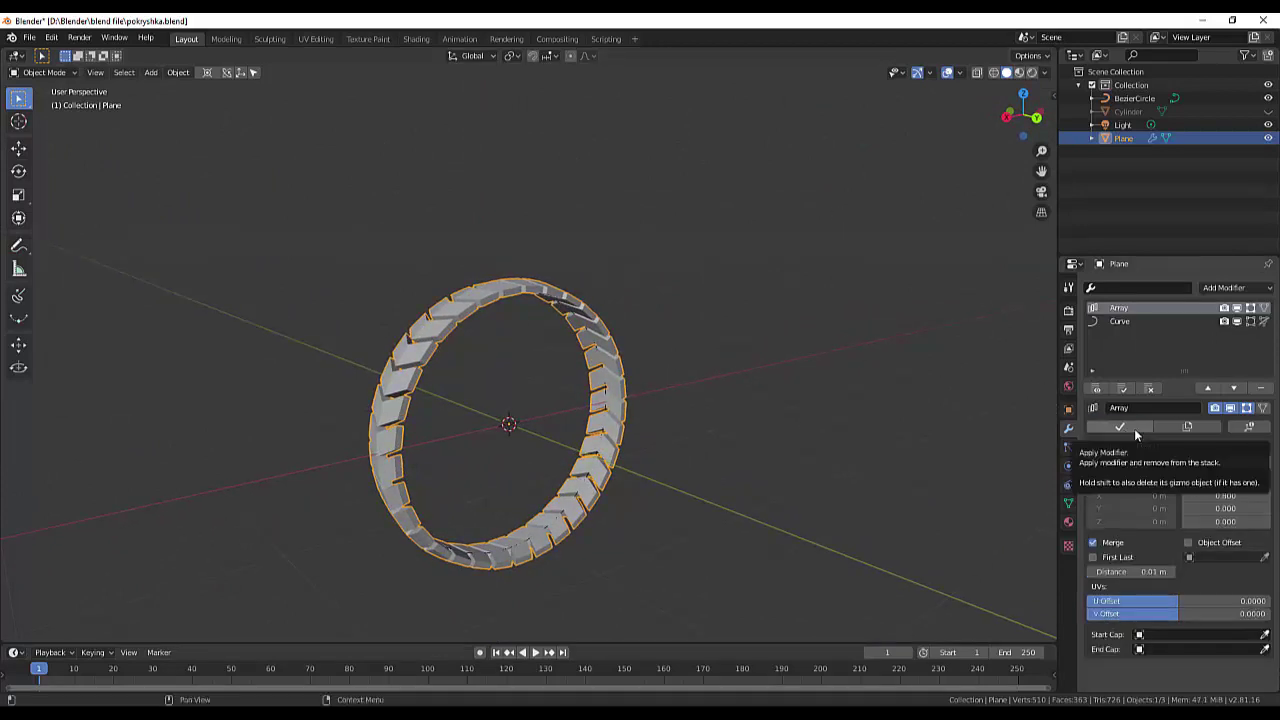
click(1120, 322)
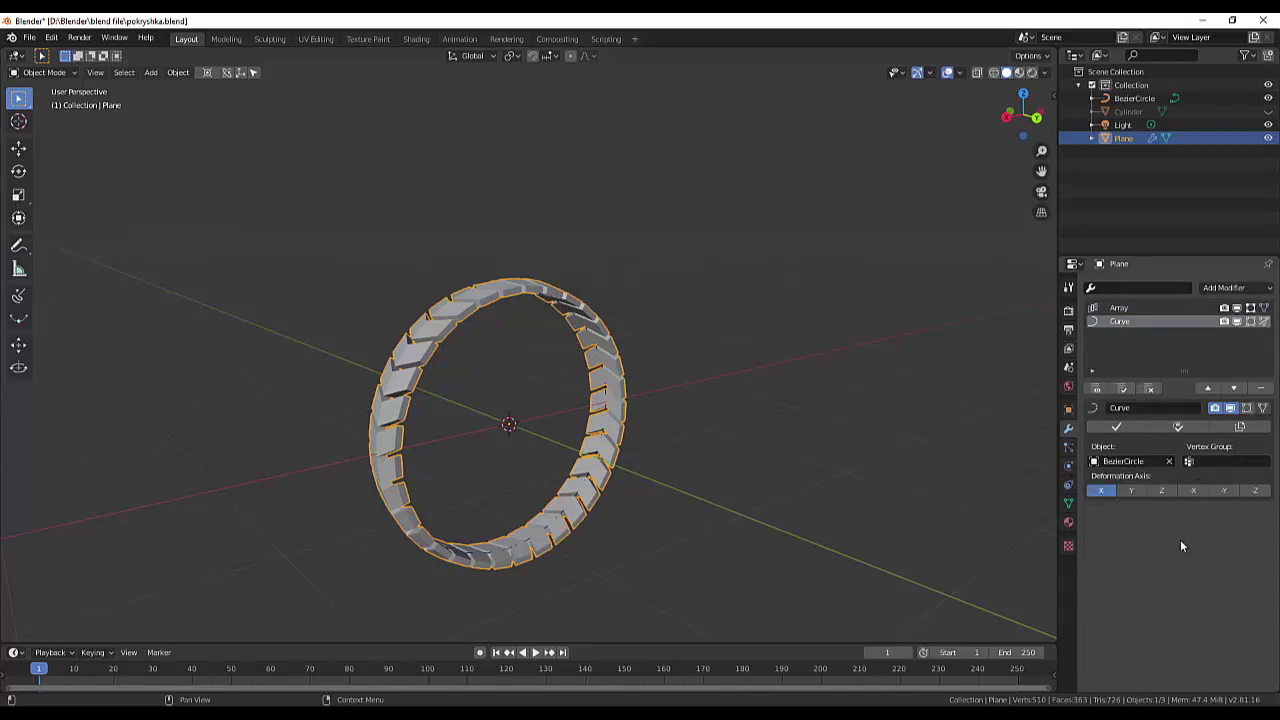
click(1116, 428)
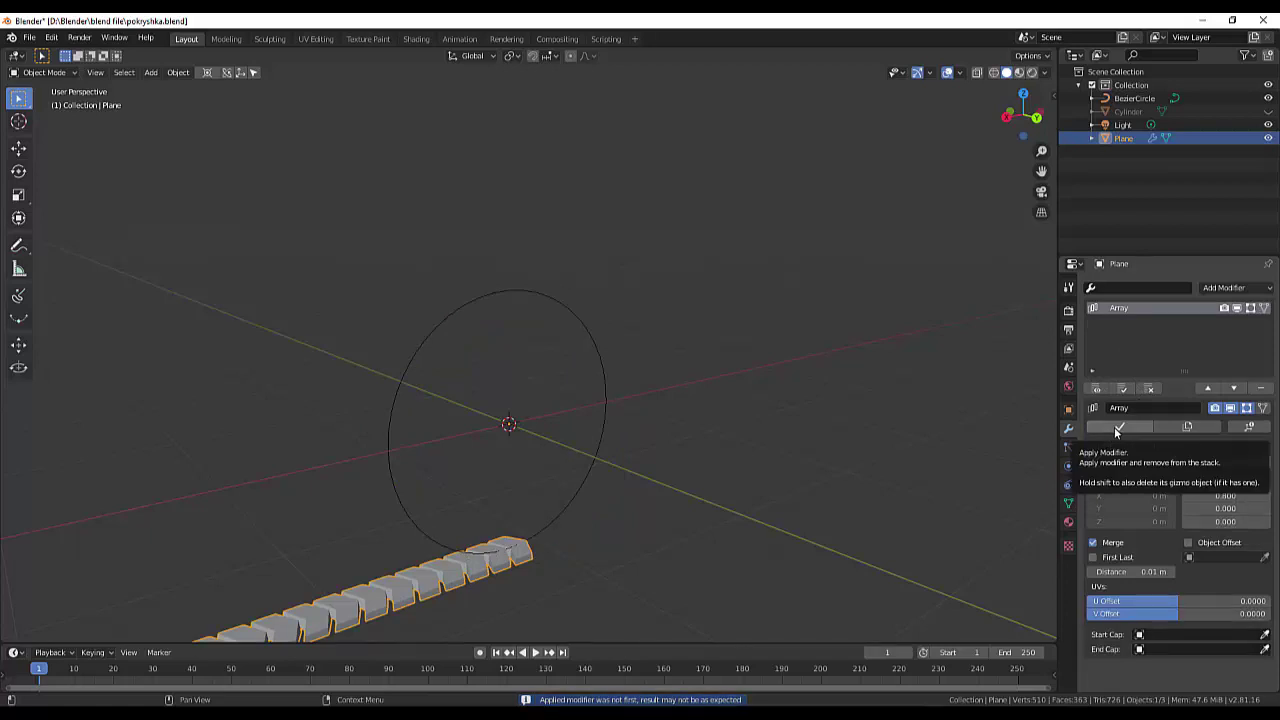
key(ctrl+z)
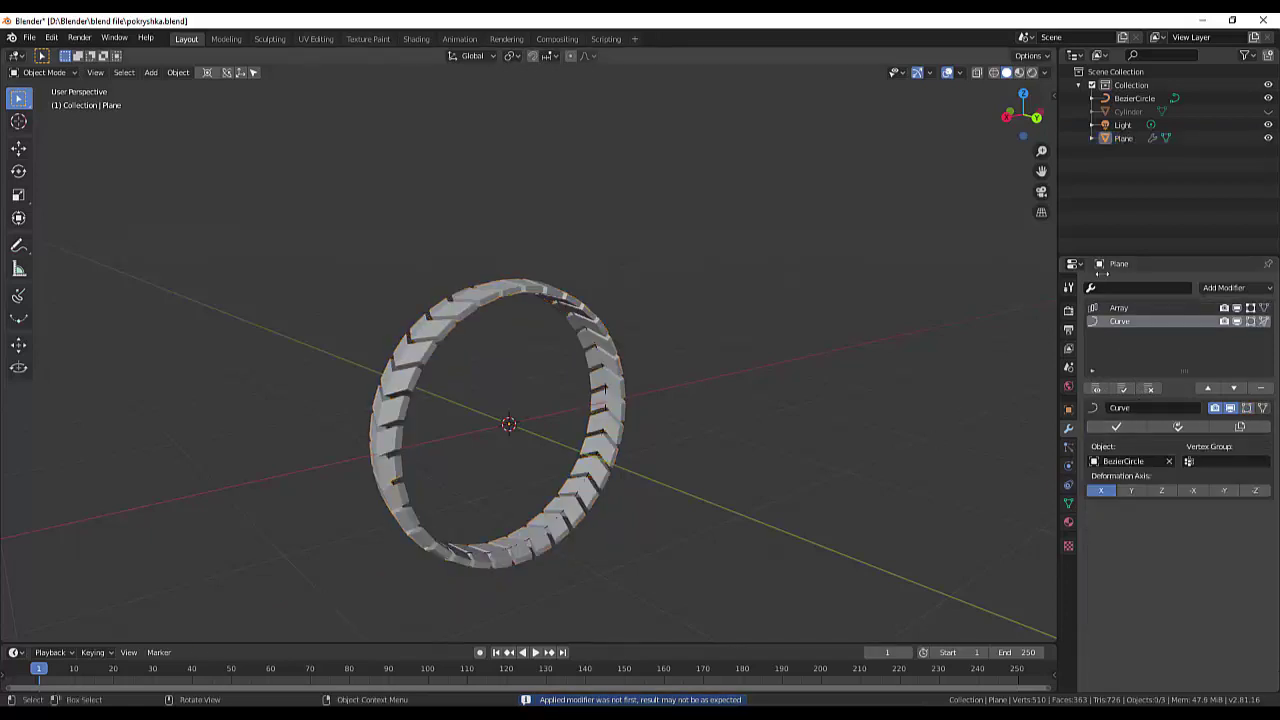
click(1267, 111)
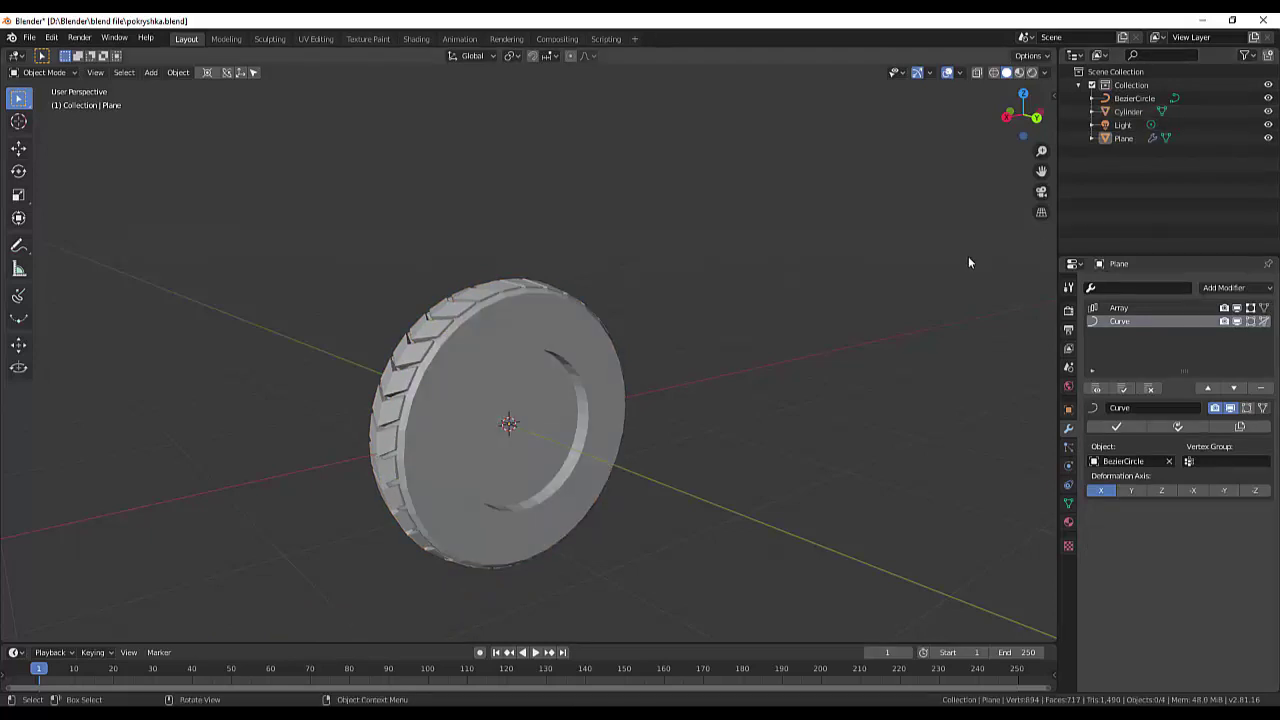
middle_drag(968, 262, 1040, 304)
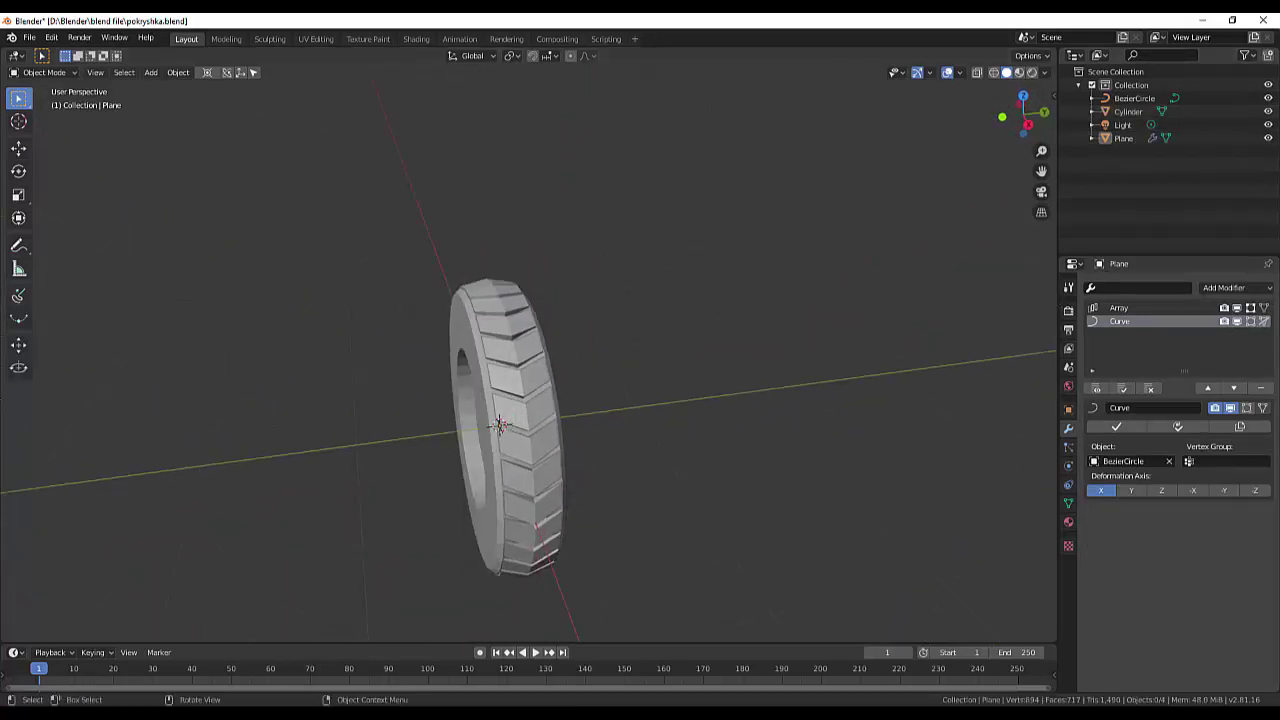
scroll(228, 378, up, 2)
scroll(228, 378, up, 2)
scroll(228, 378, up, 3)
scroll(228, 378, down, 3)
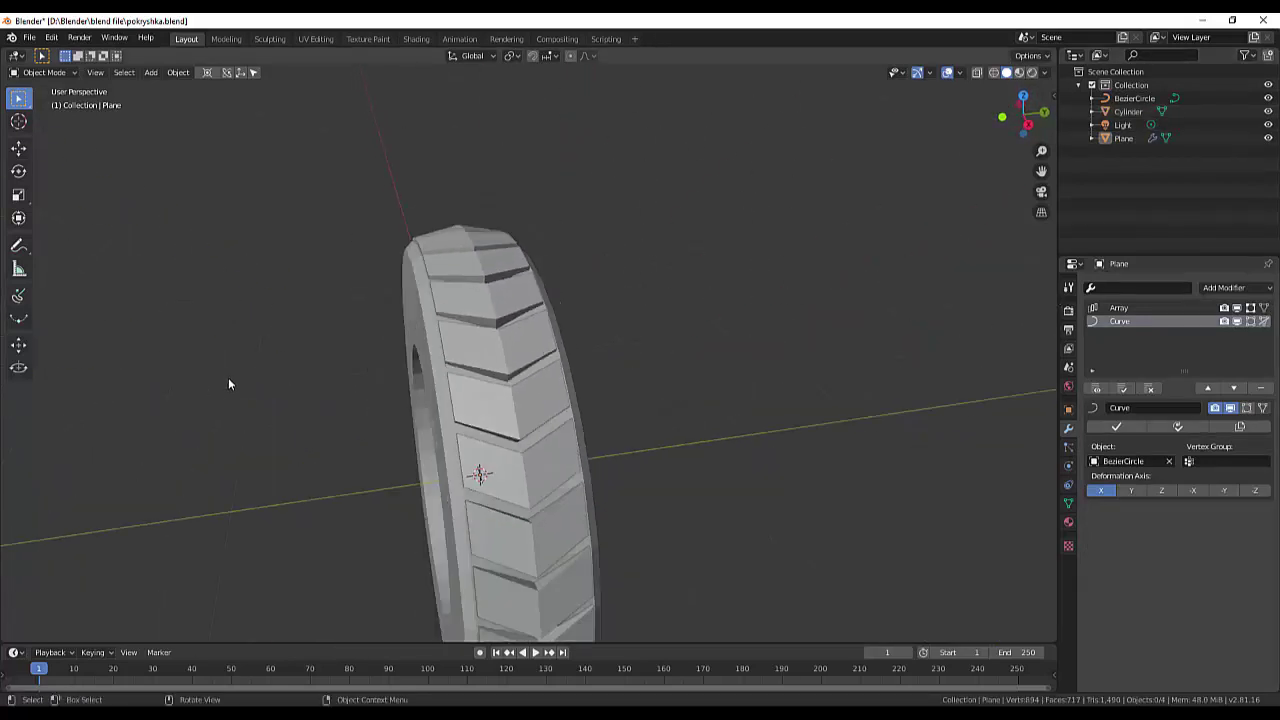
scroll(228, 384, down, 2)
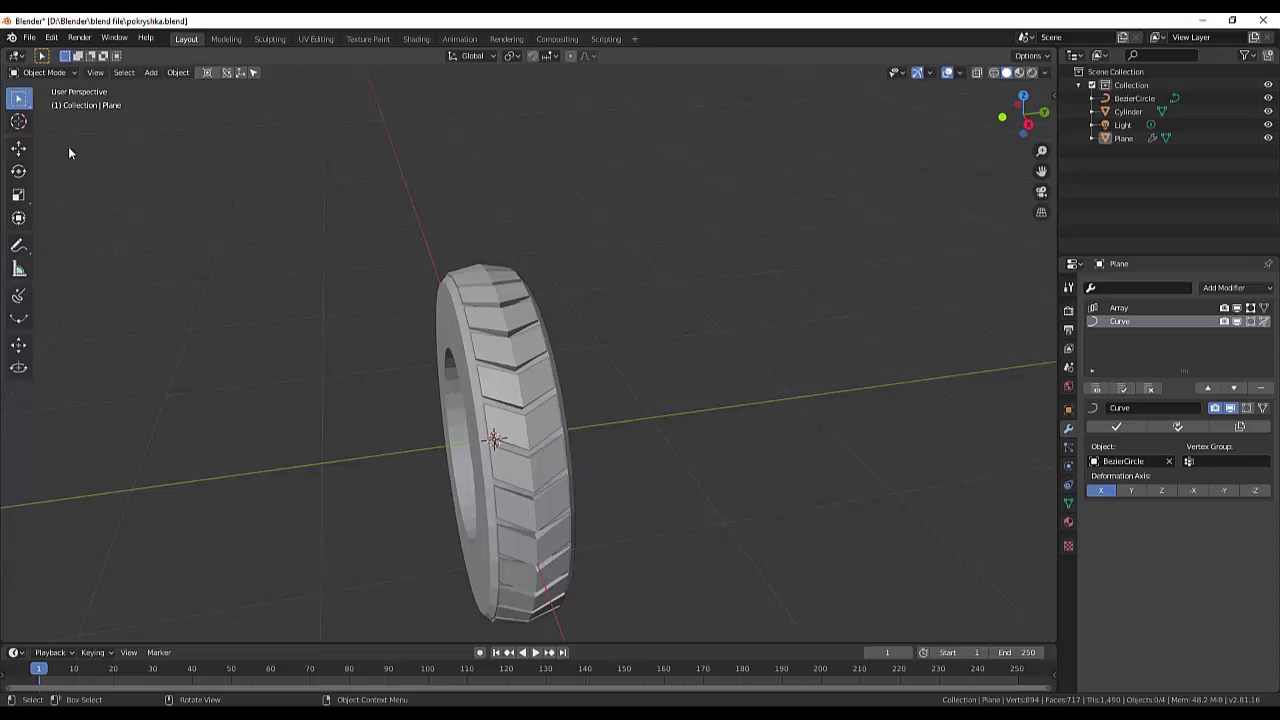
mouse_move(687, 311)
middle_down()
mouse_move(67, 253)
mouse_move(76, 298)
mouse_move(61, 292)
middle_up()
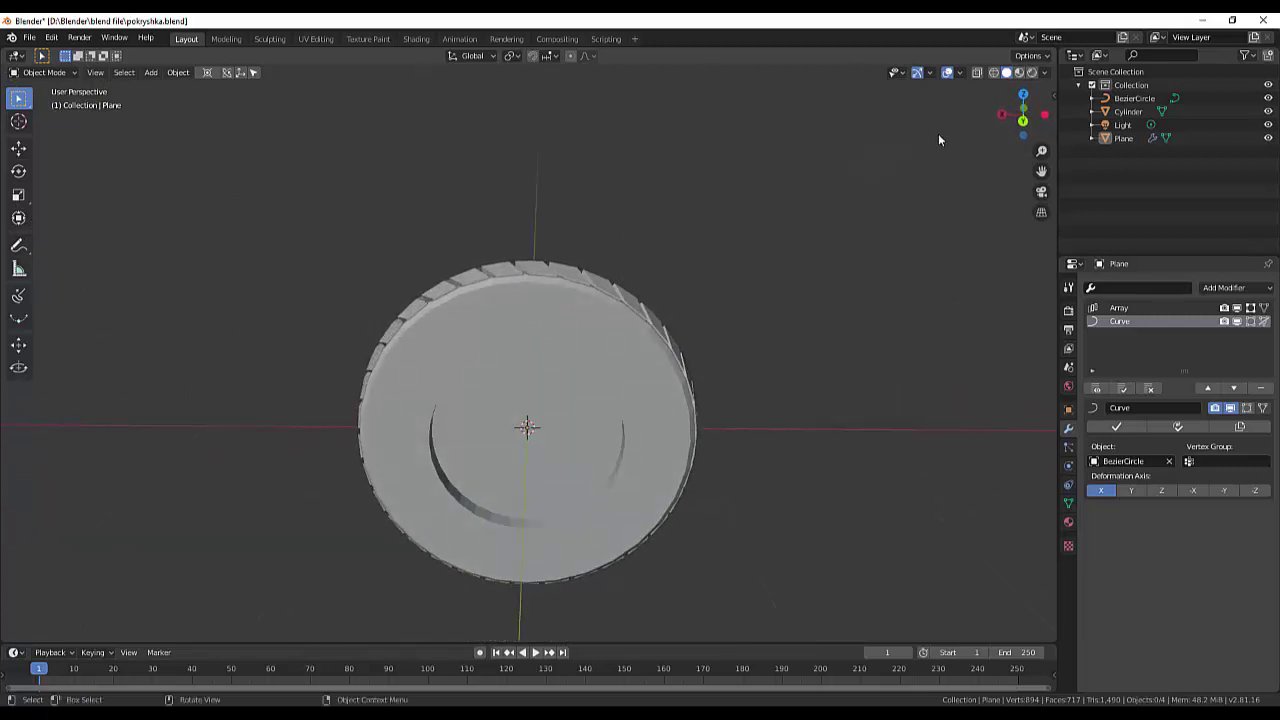
click(1135, 112)
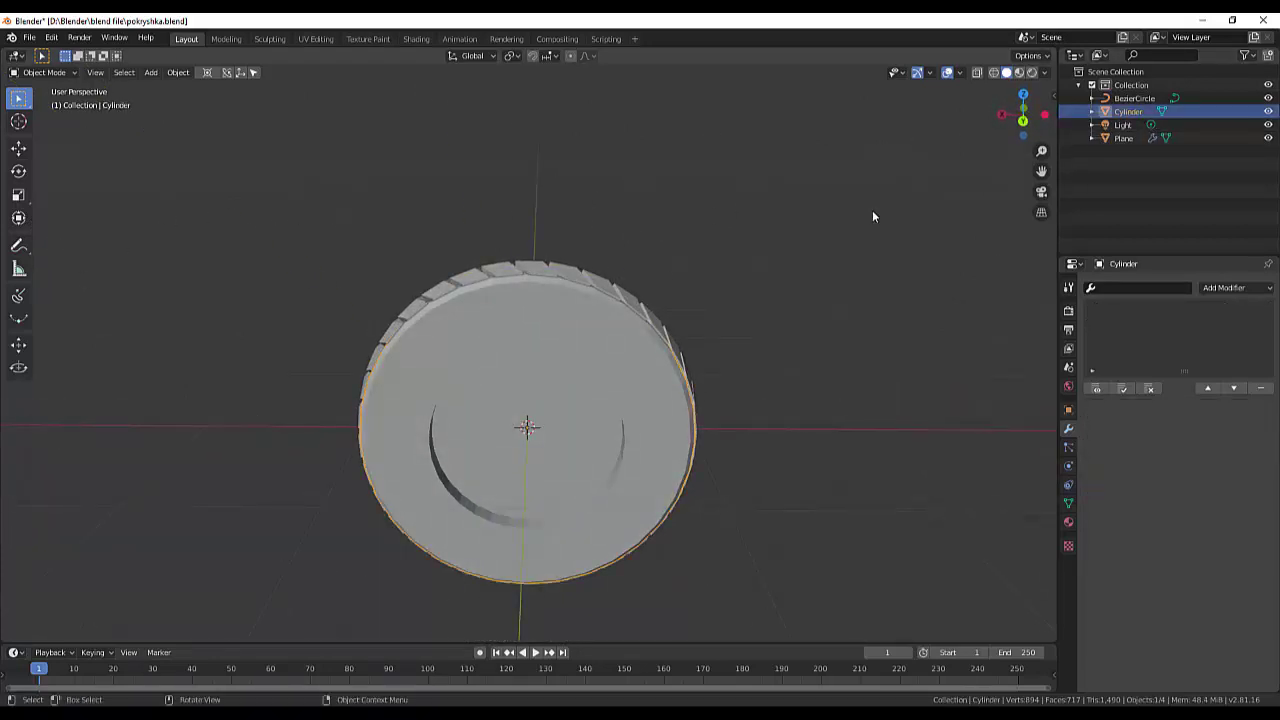
Scale the Cylinder hub down to about 0.96 and check its fit inside the tread ring.
mouse_move(872, 216)
middle_down()
mouse_move(897, 183)
mouse_move(884, 193)
middle_up()
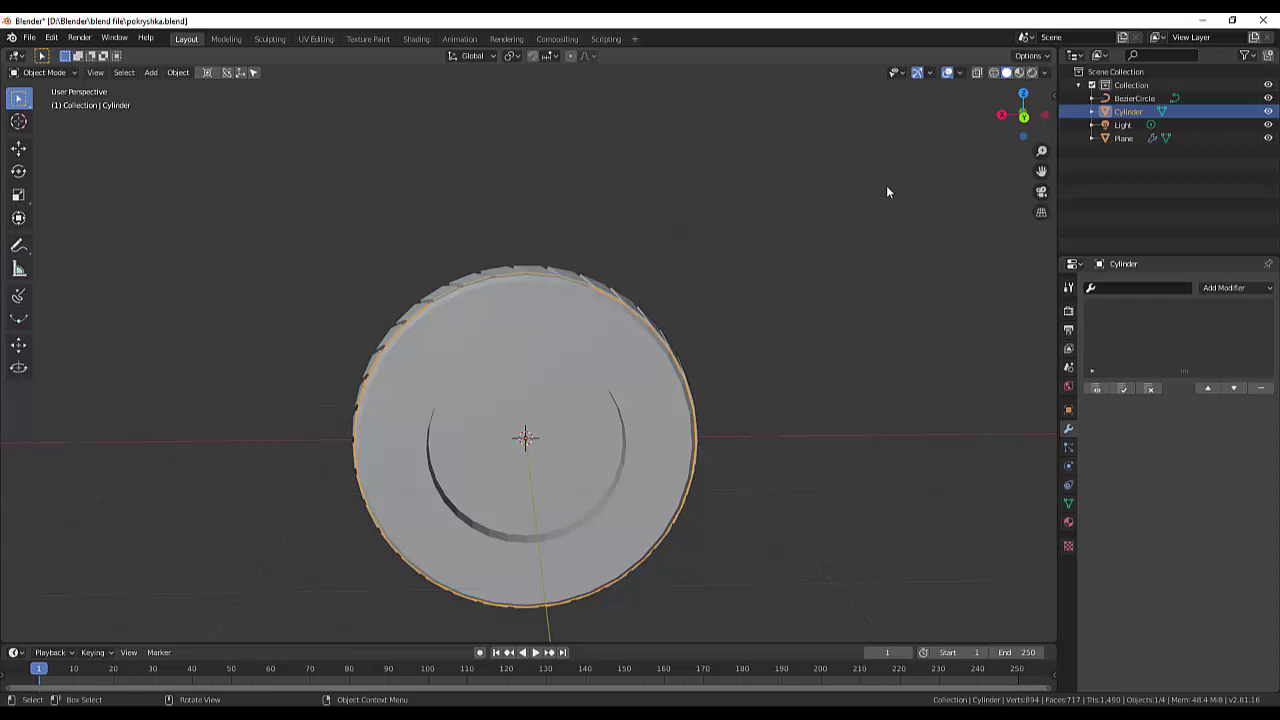
key(s)
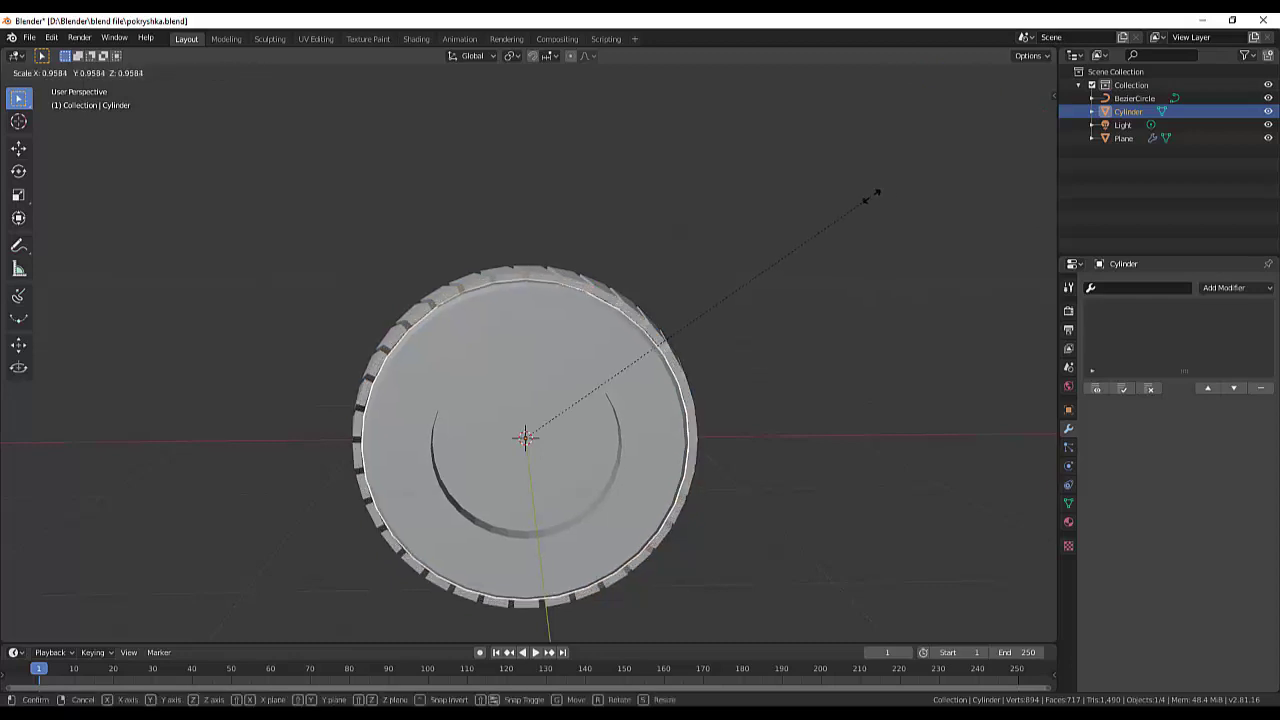
click(870, 196)
mouse_move(870, 196)
middle_down()
mouse_move(922, 260)
mouse_move(1038, 248)
mouse_move(1006, 214)
mouse_move(926, 224)
mouse_move(751, 286)
mouse_move(497, 280)
mouse_move(371, 308)
mouse_move(389, 249)
mouse_move(371, 194)
mouse_move(334, 217)
mouse_move(334, 206)
middle_up()
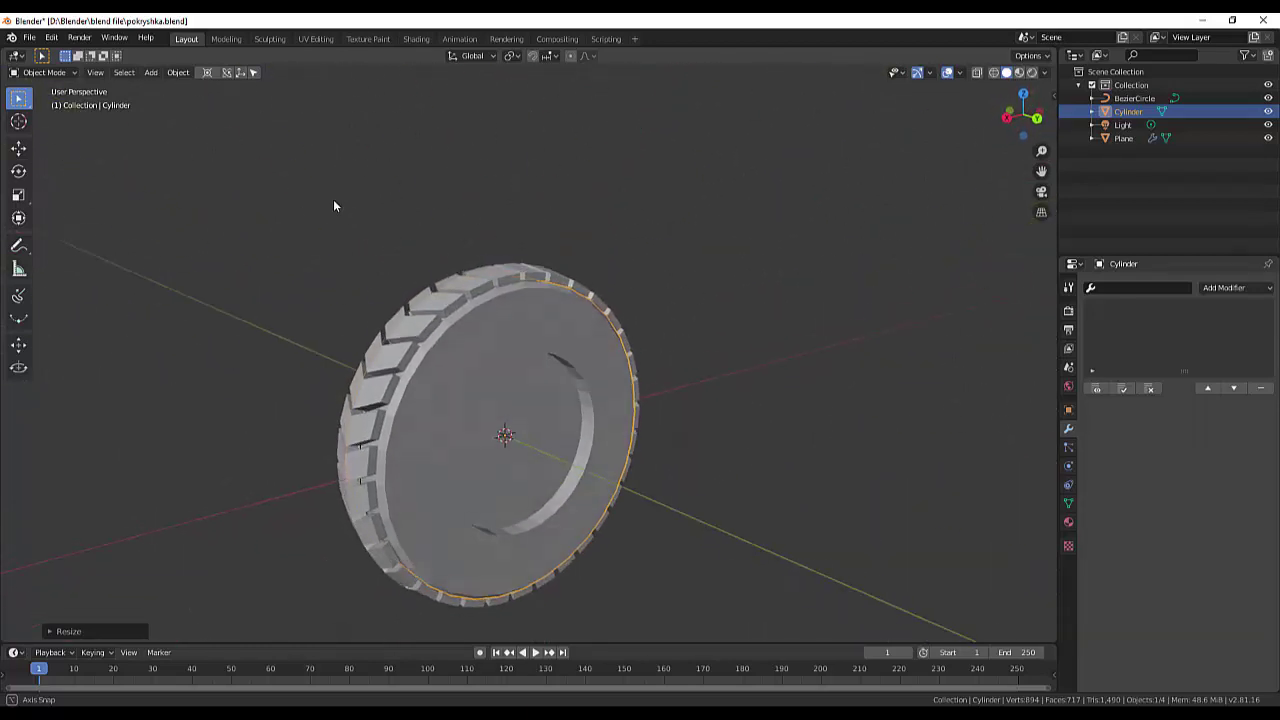
click(788, 465)
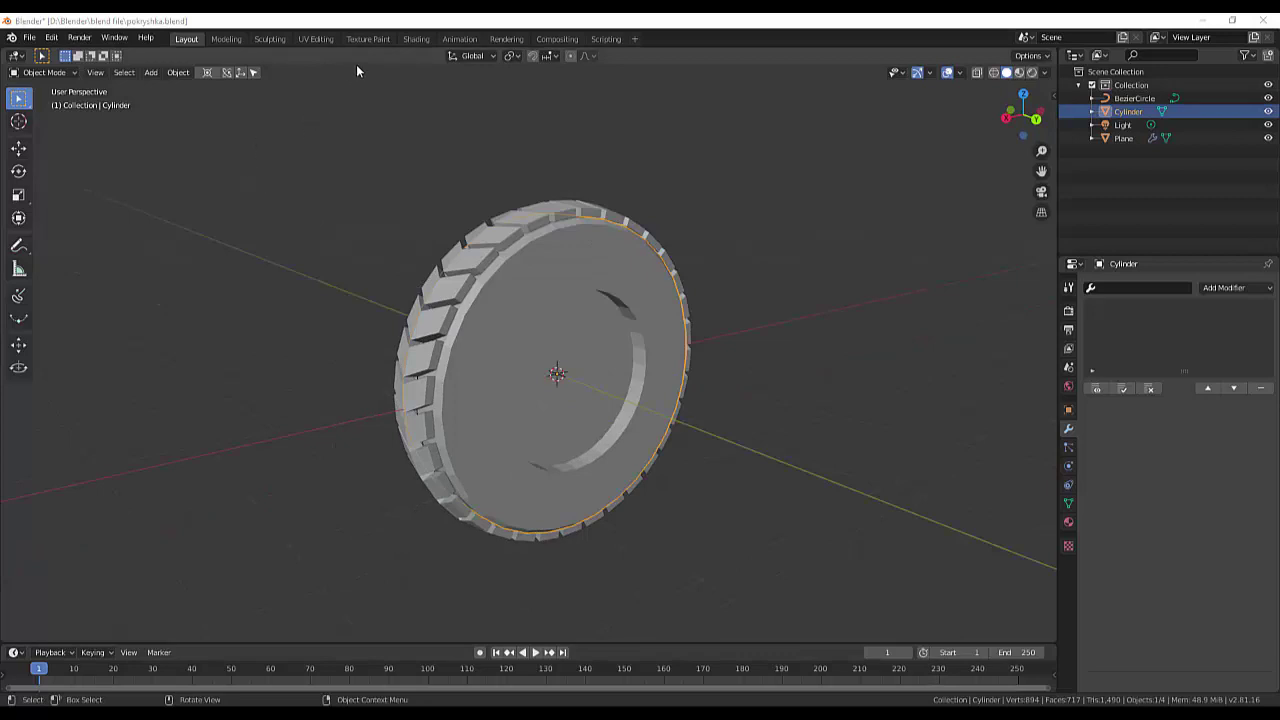
In the Shading workspace, create Material.001 for the Cylinder with a dark grey base colour.
click(413, 39)
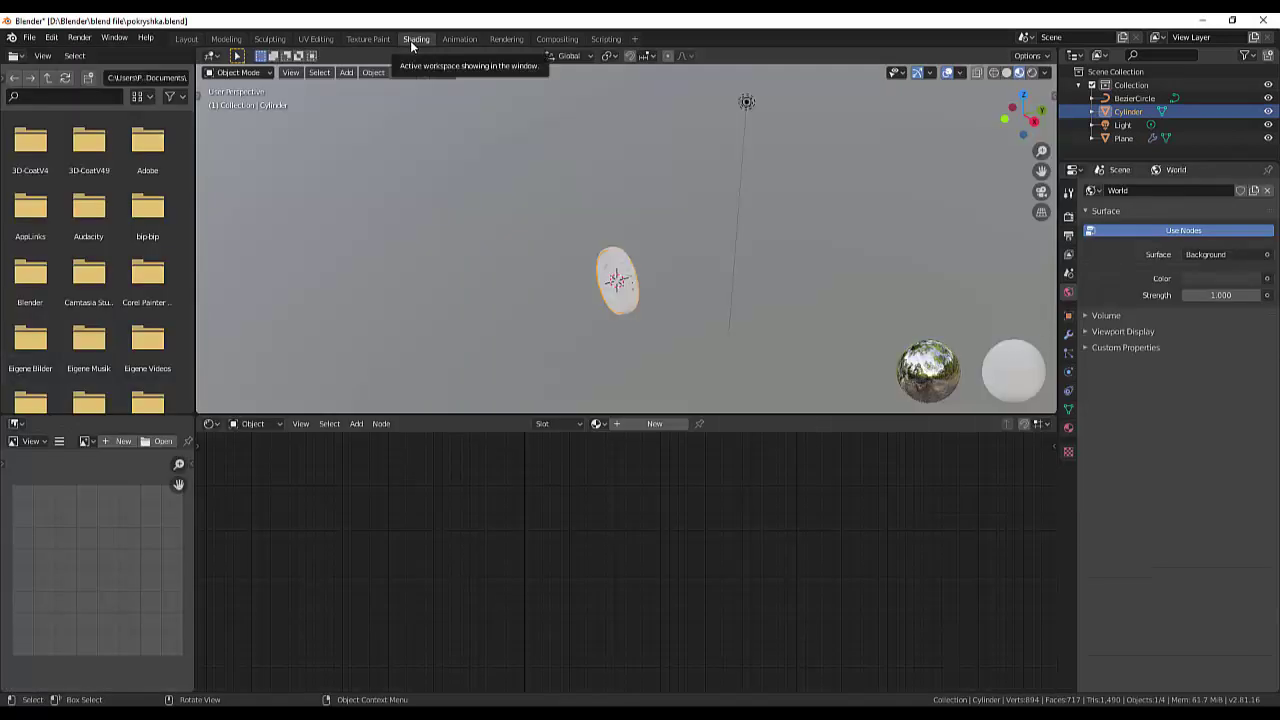
mouse_move(672, 289)
middle_down()
mouse_move(682, 308)
mouse_move(620, 280)
mouse_move(665, 197)
mouse_move(726, 247)
mouse_move(557, 271)
mouse_move(583, 253)
middle_up()
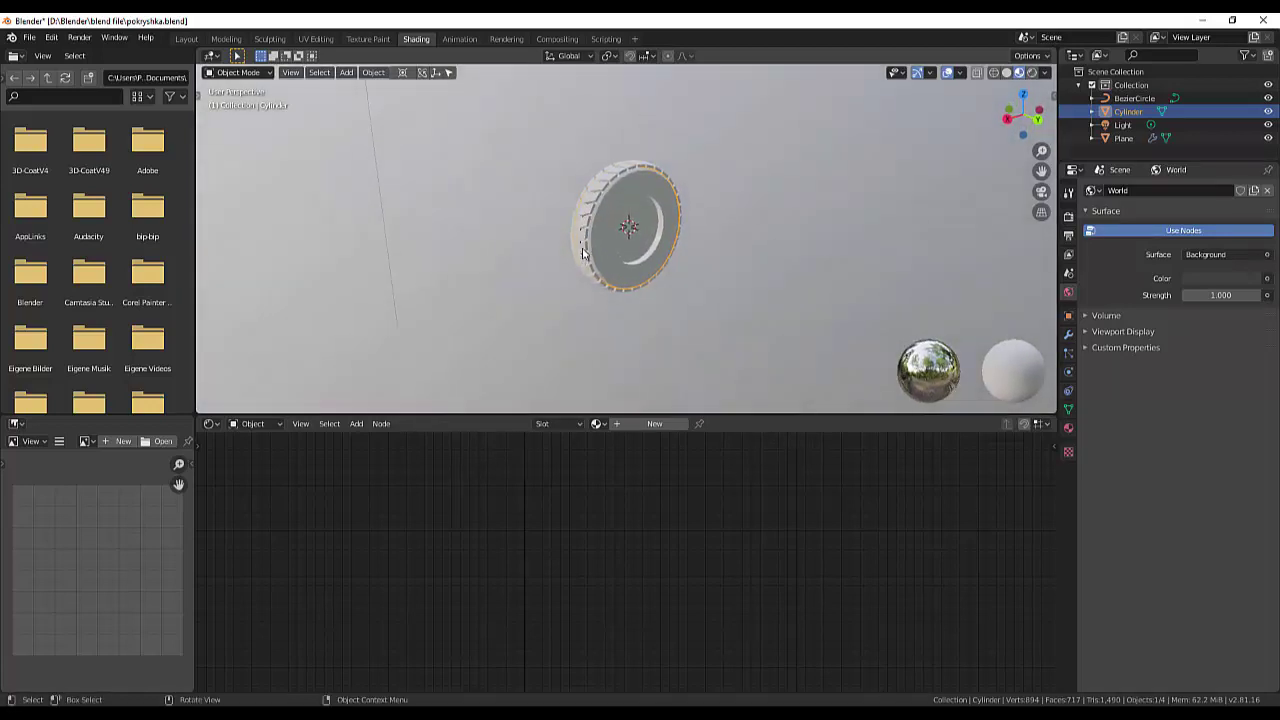
click(632, 427)
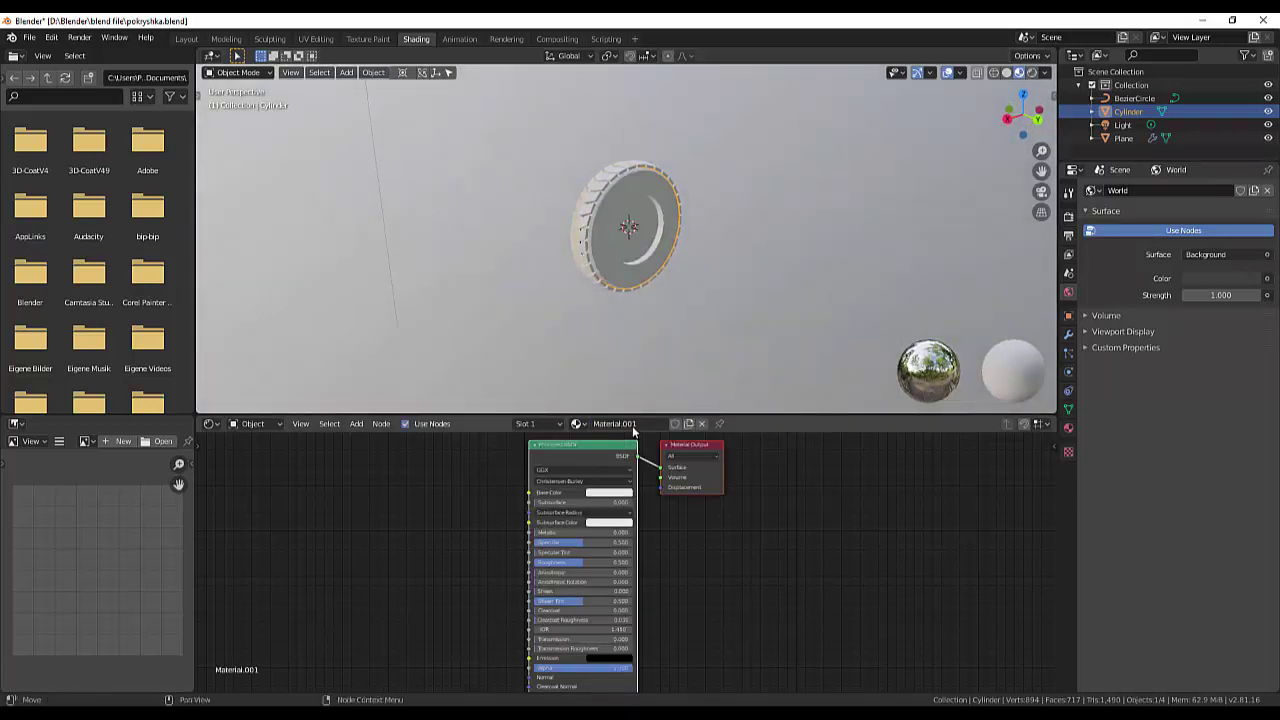
click(597, 494)
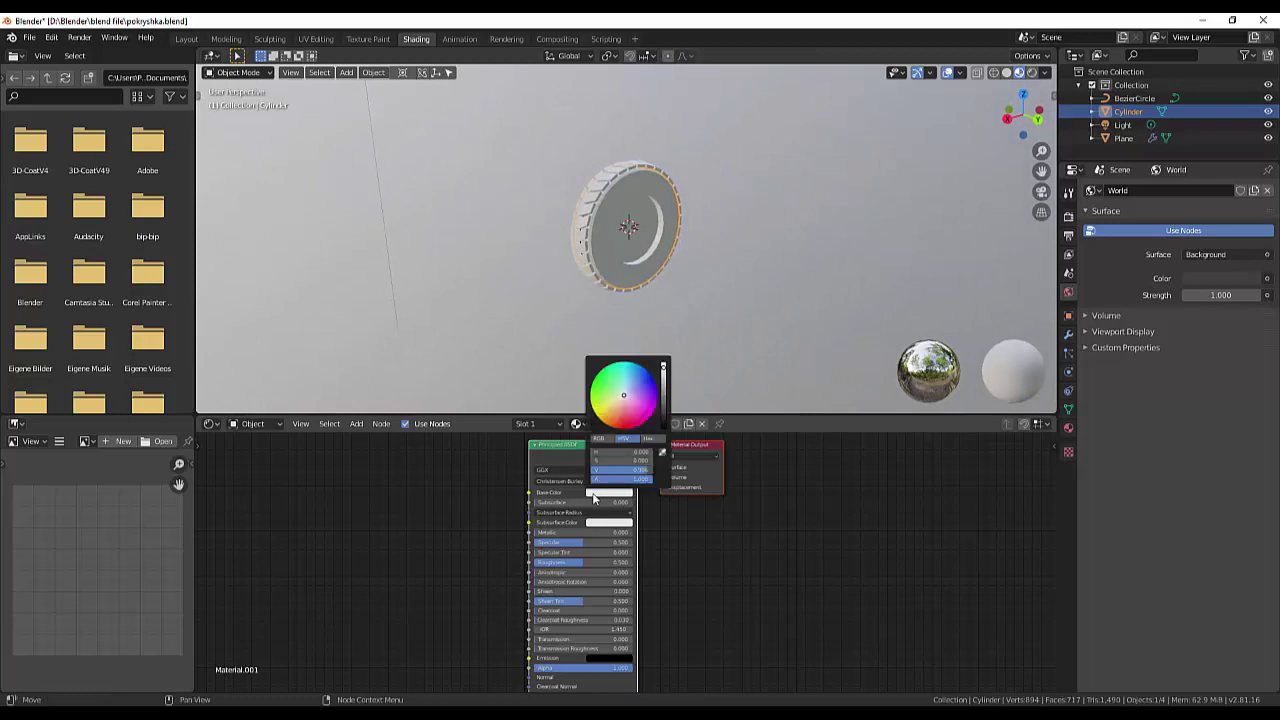
click(663, 405)
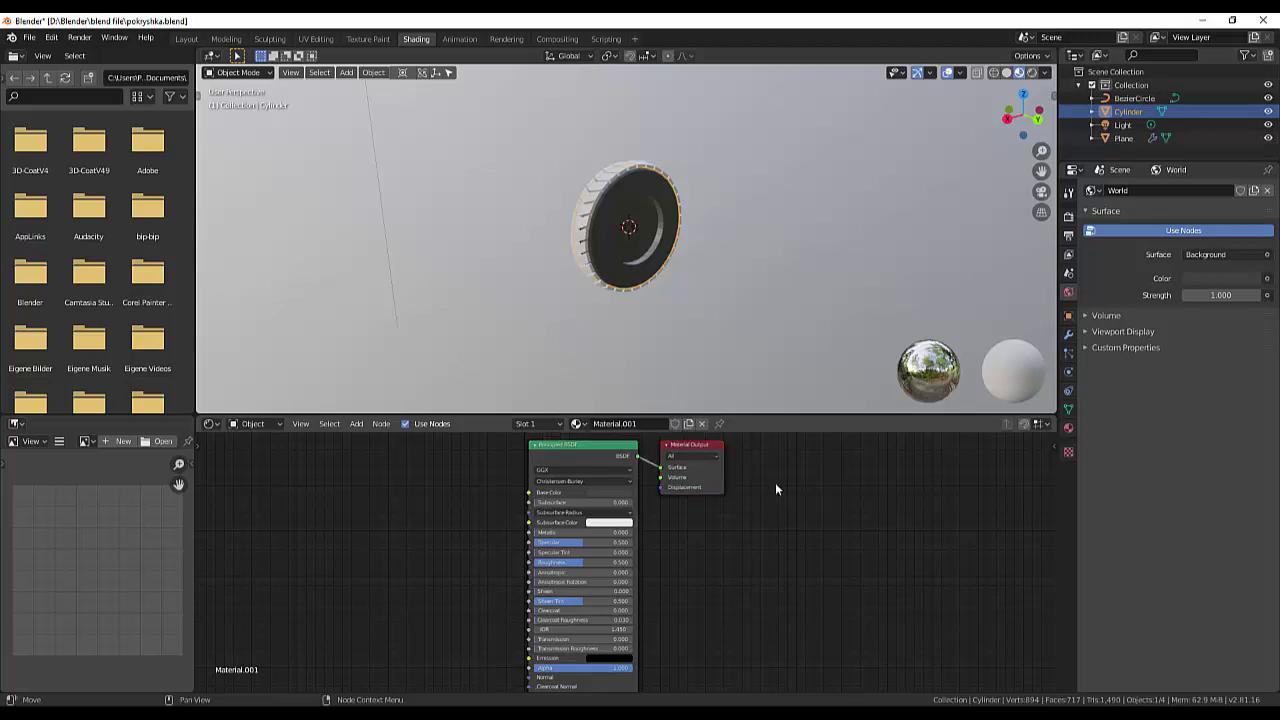
click(1130, 98)
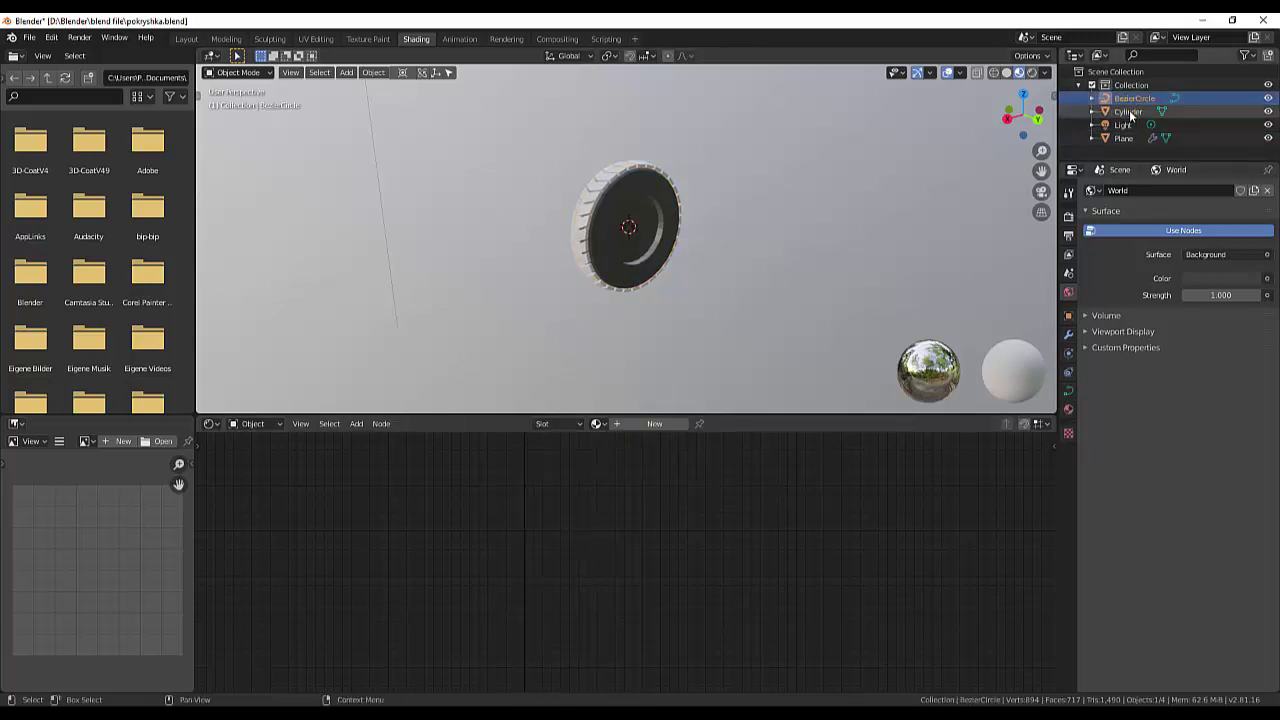
Select the scene objects with BezierCircle active and return to the Modeling workspace.
ctrl+click(1128, 111)
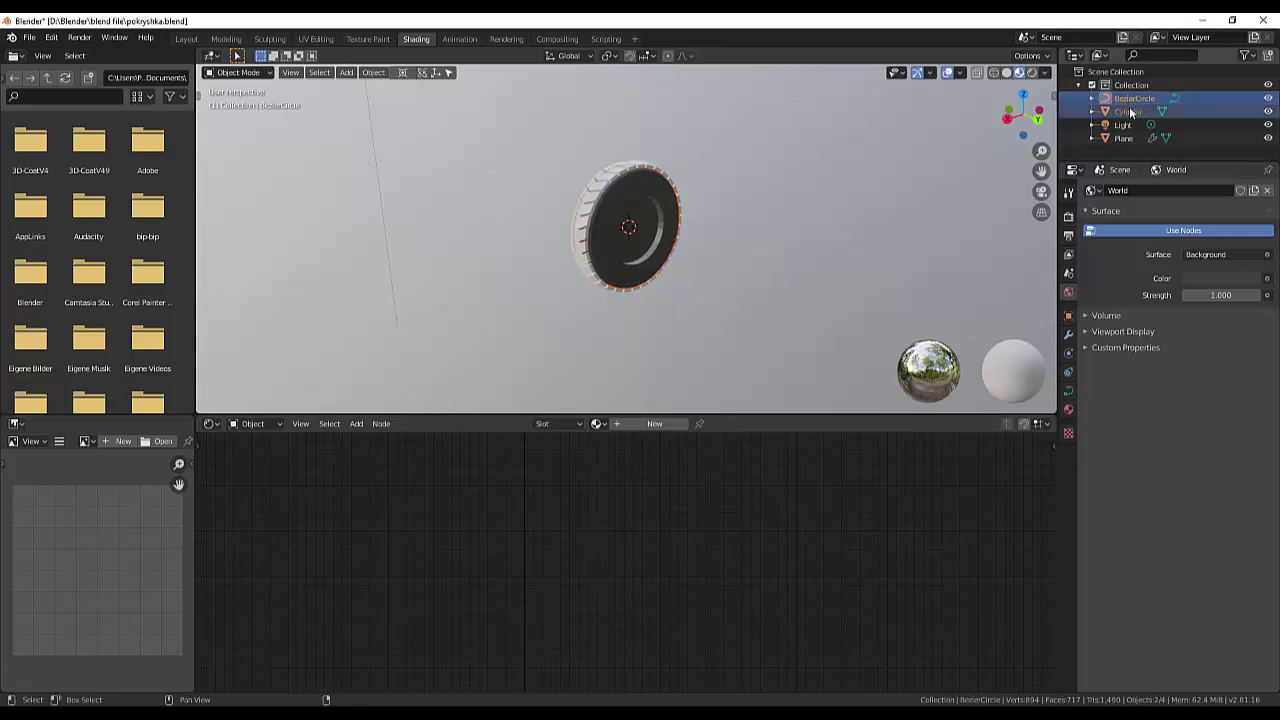
ctrl+click(1125, 124)
click(1128, 137)
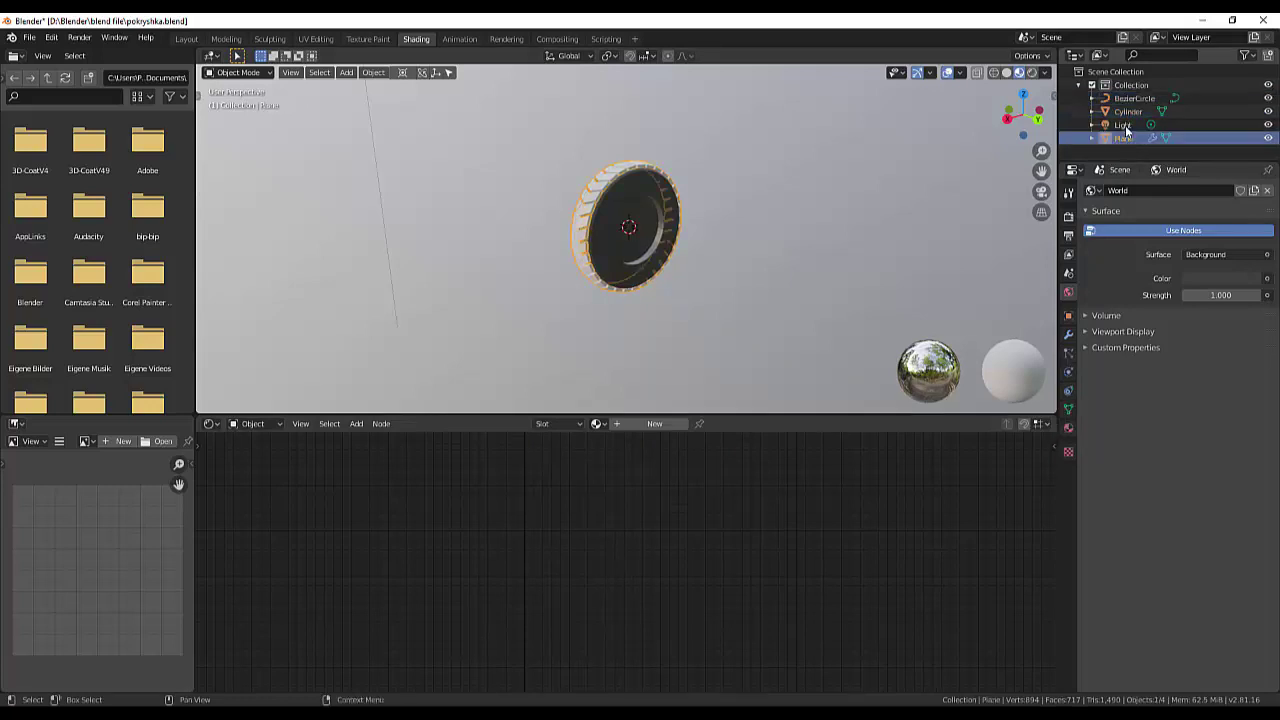
ctrl+click(1128, 112)
ctrl+click(1132, 99)
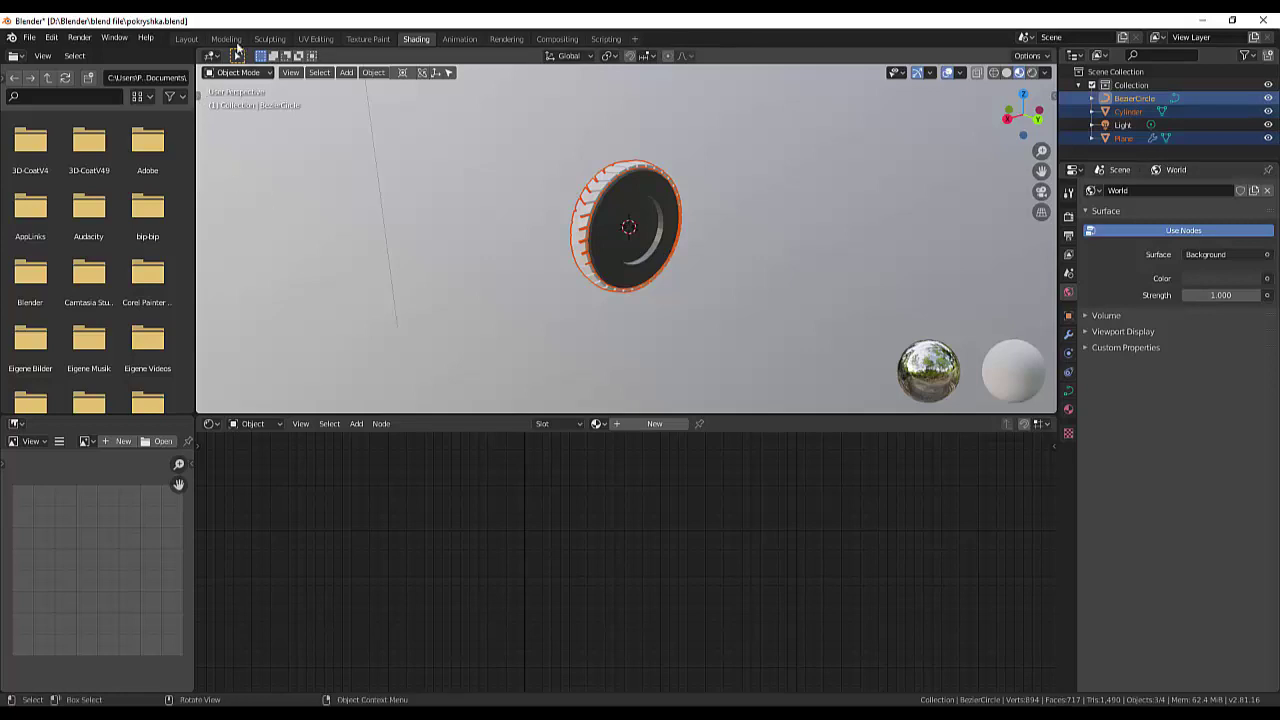
click(225, 40)
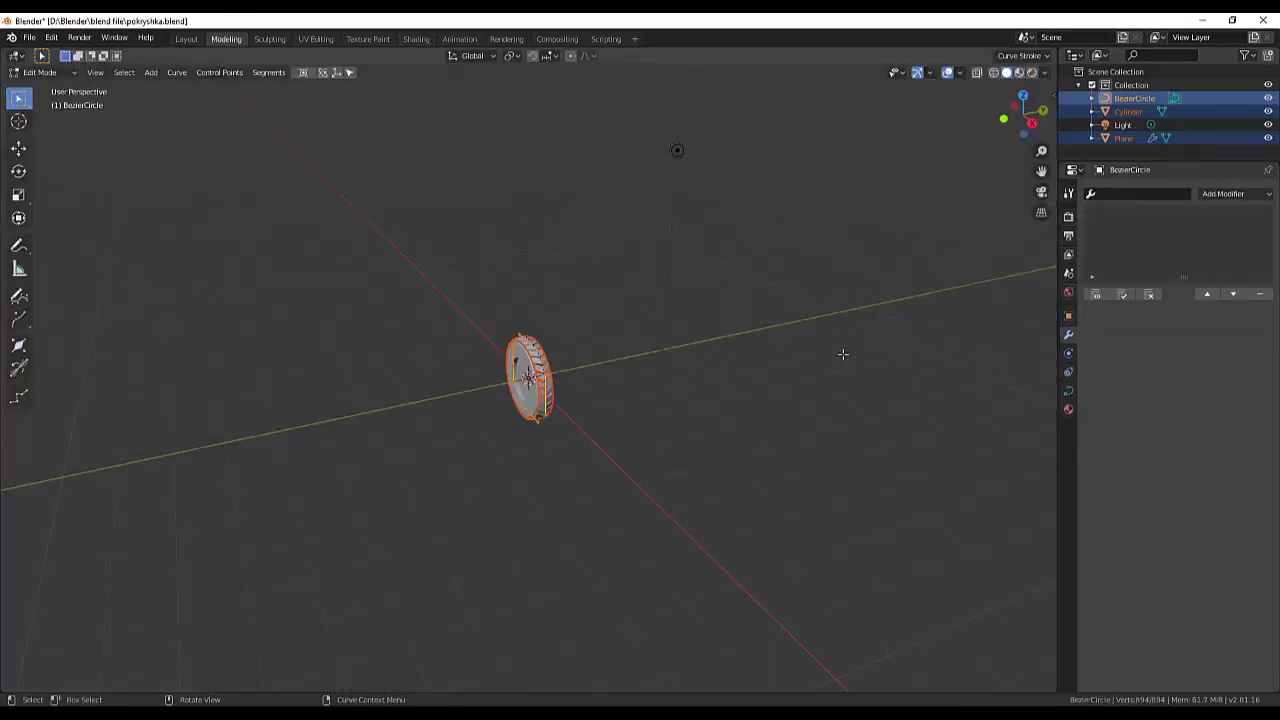
Delete the Light object from the scene via the Outliner.
scroll(839, 354, up, 3)
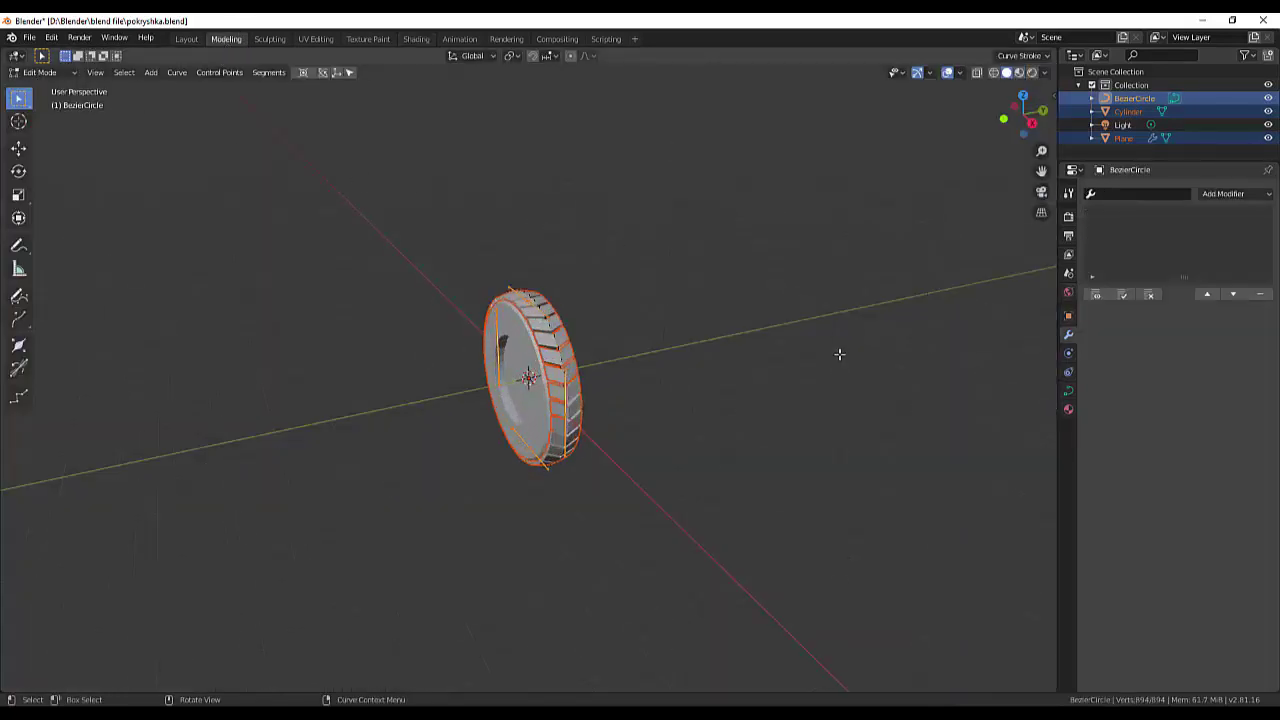
click(1115, 128)
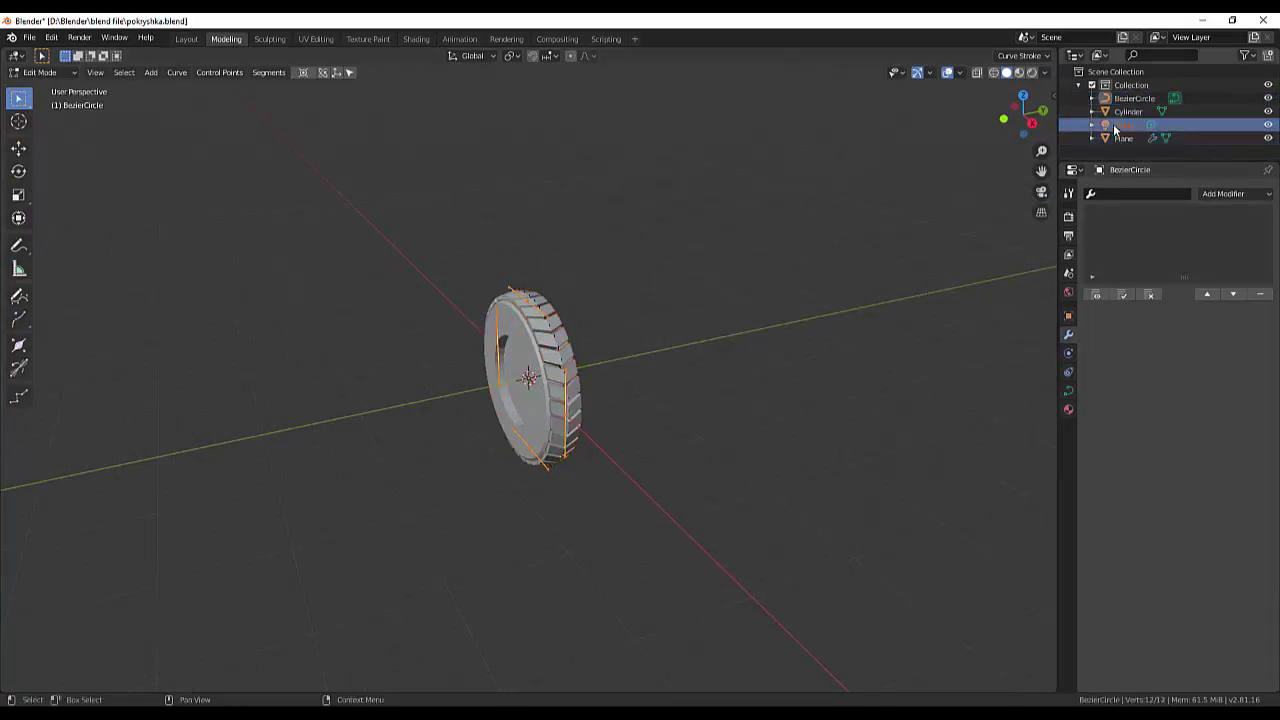
right_click(1117, 130)
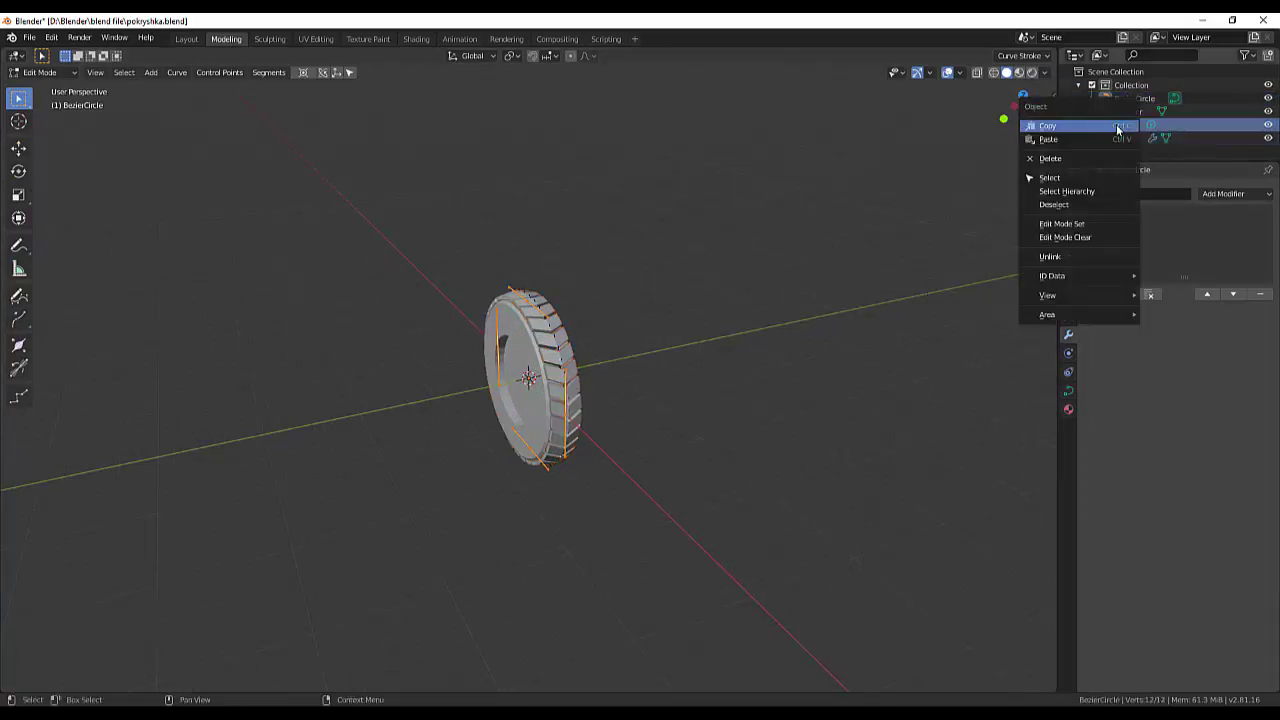
click(1052, 158)
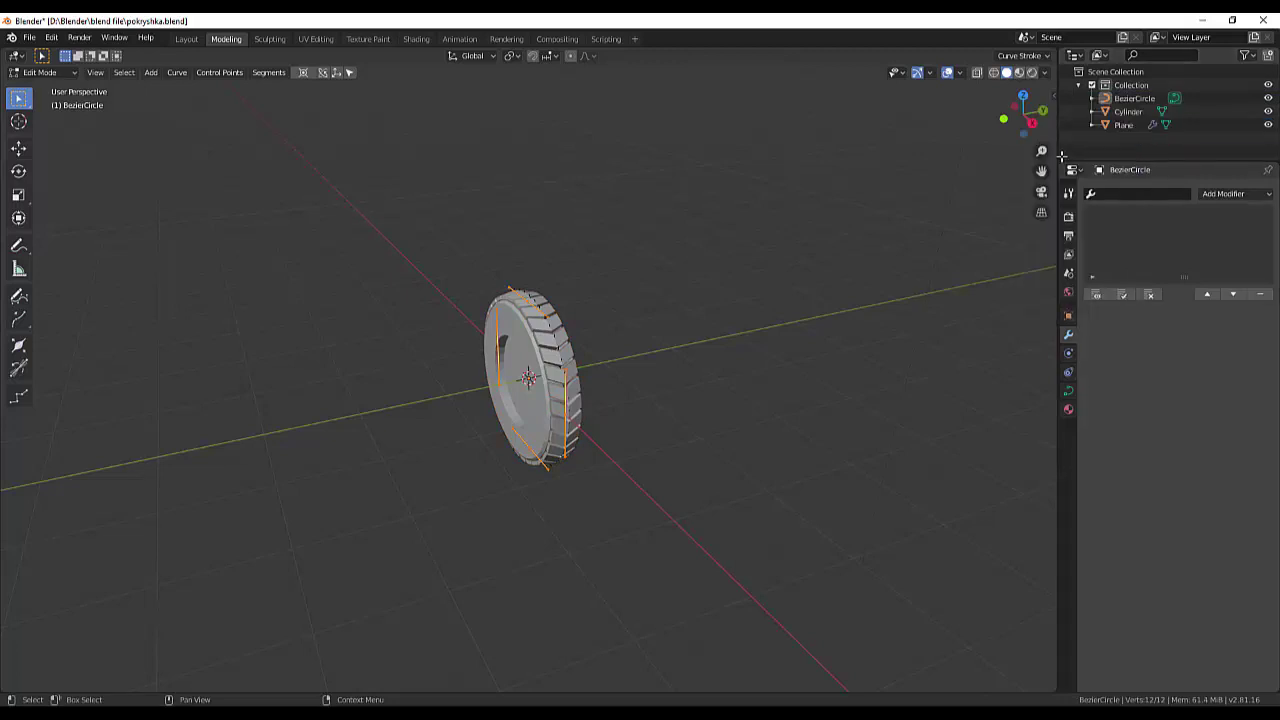
Deselect all of the curve's control points and select only the BezierCircle.
ctrl+click(1120, 112)
ctrl+click(1118, 124)
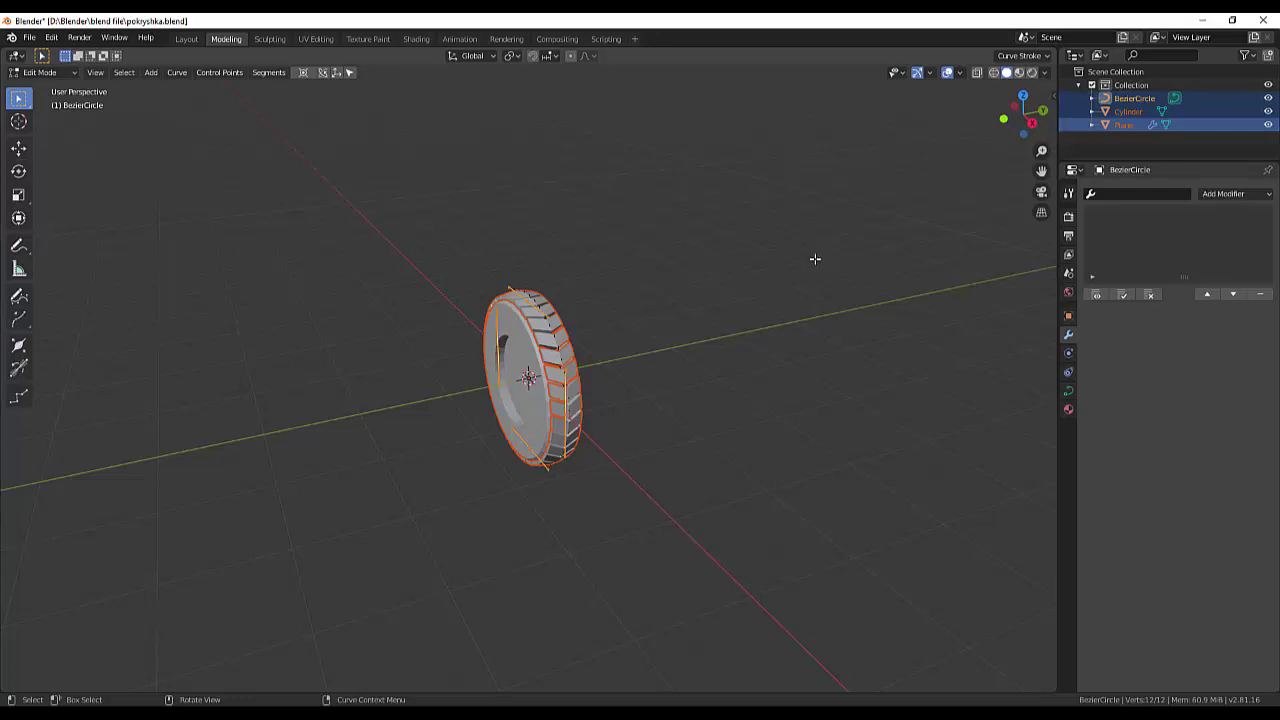
key(ctrl)
key(alt+a)
click(1134, 99)
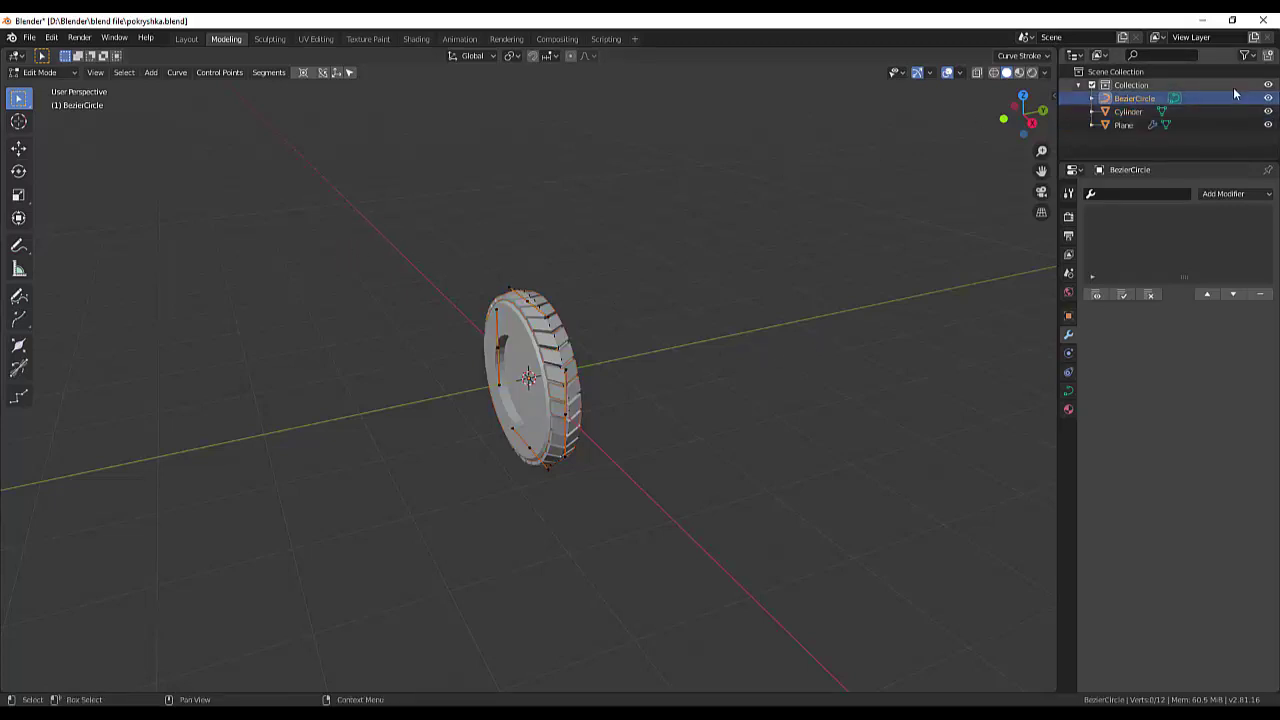
Hide BezierCircle in the viewport and select the Cylinder and Plane tire parts.
click(1268, 98)
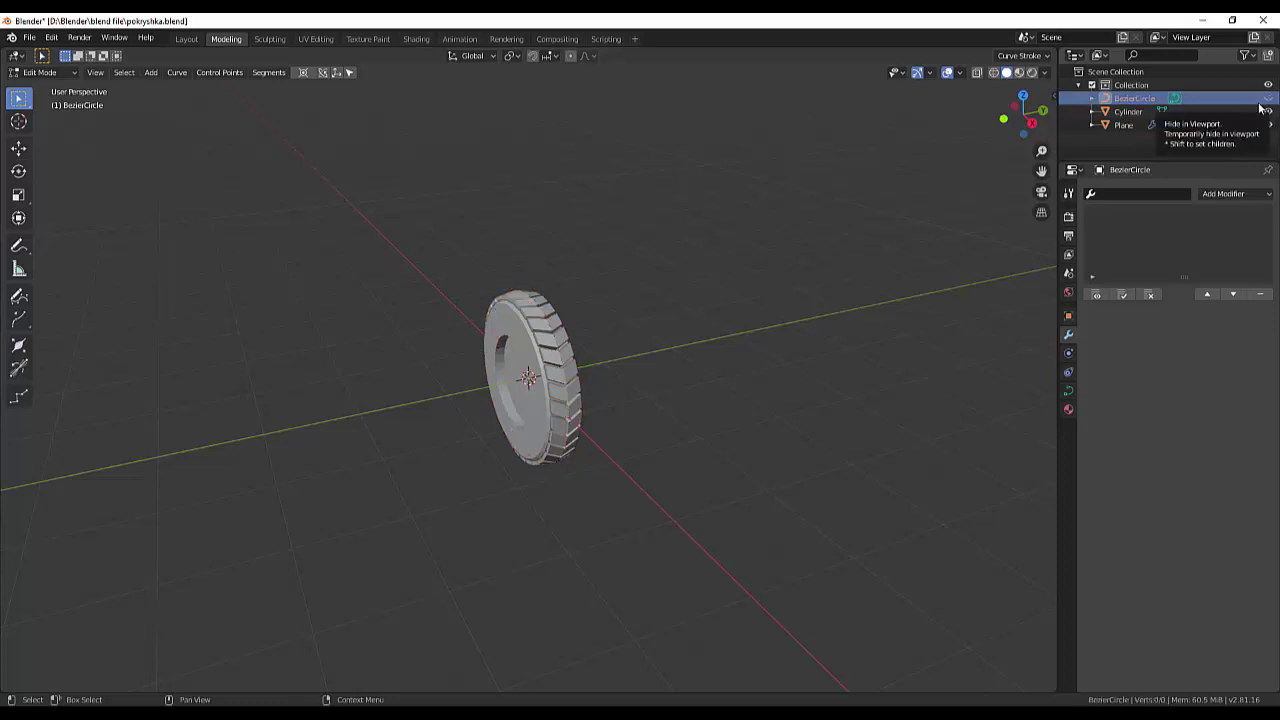
click(1128, 112)
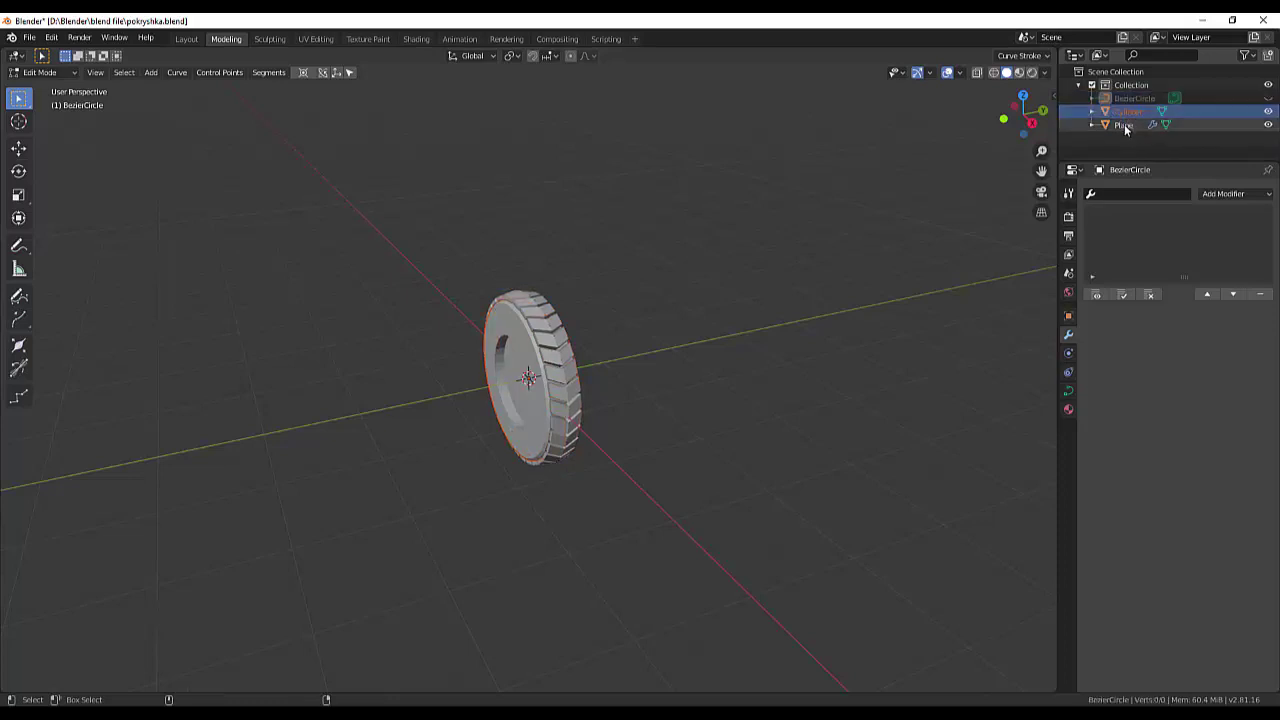
ctrl+click(1124, 124)
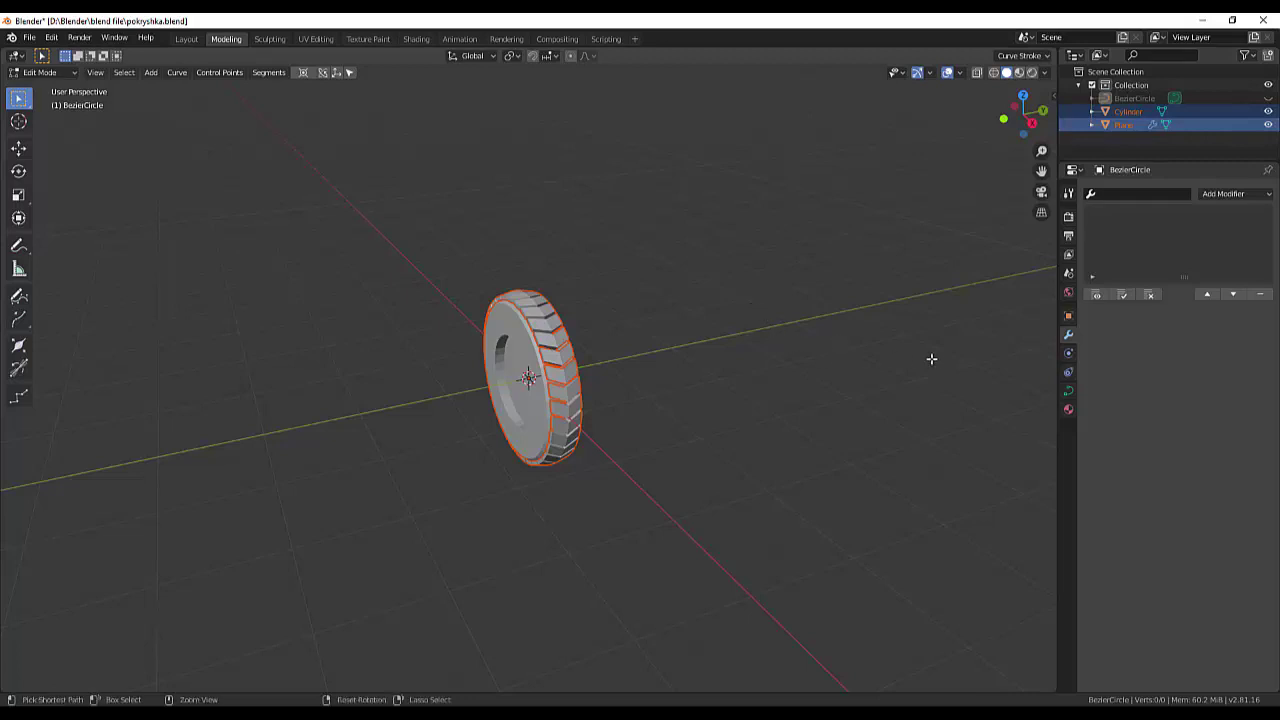
click(31, 76)
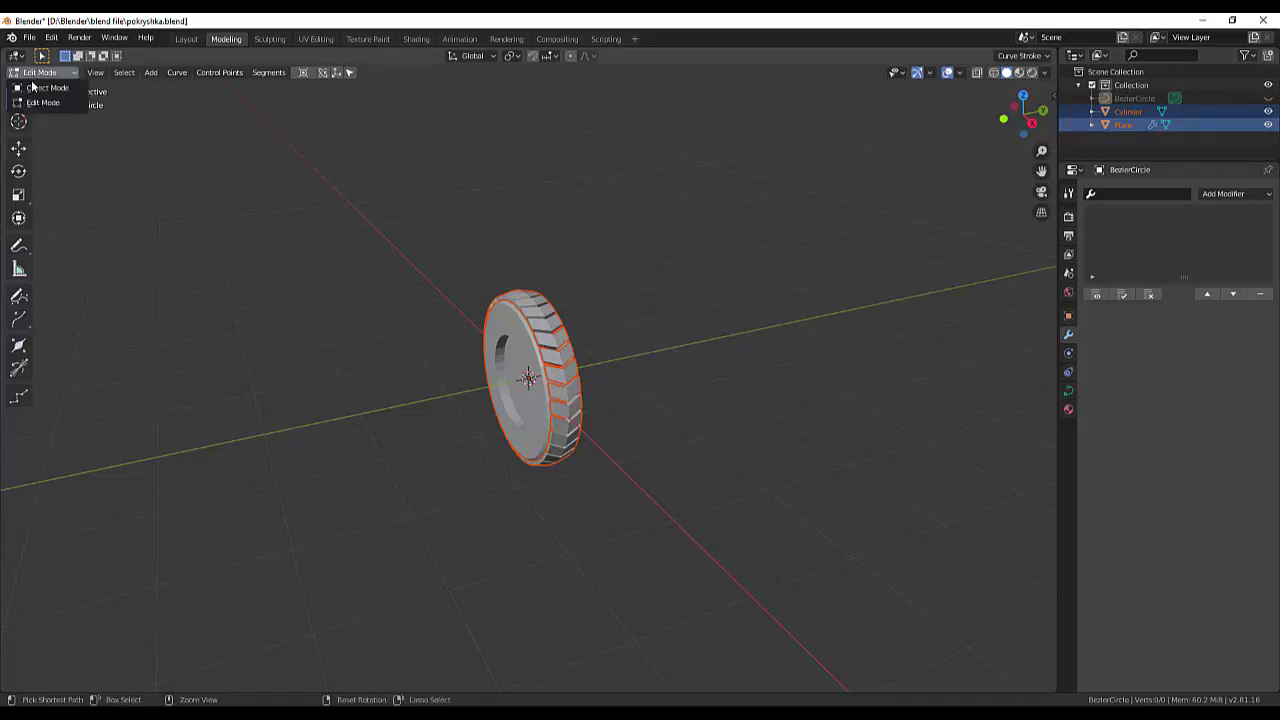
click(36, 101)
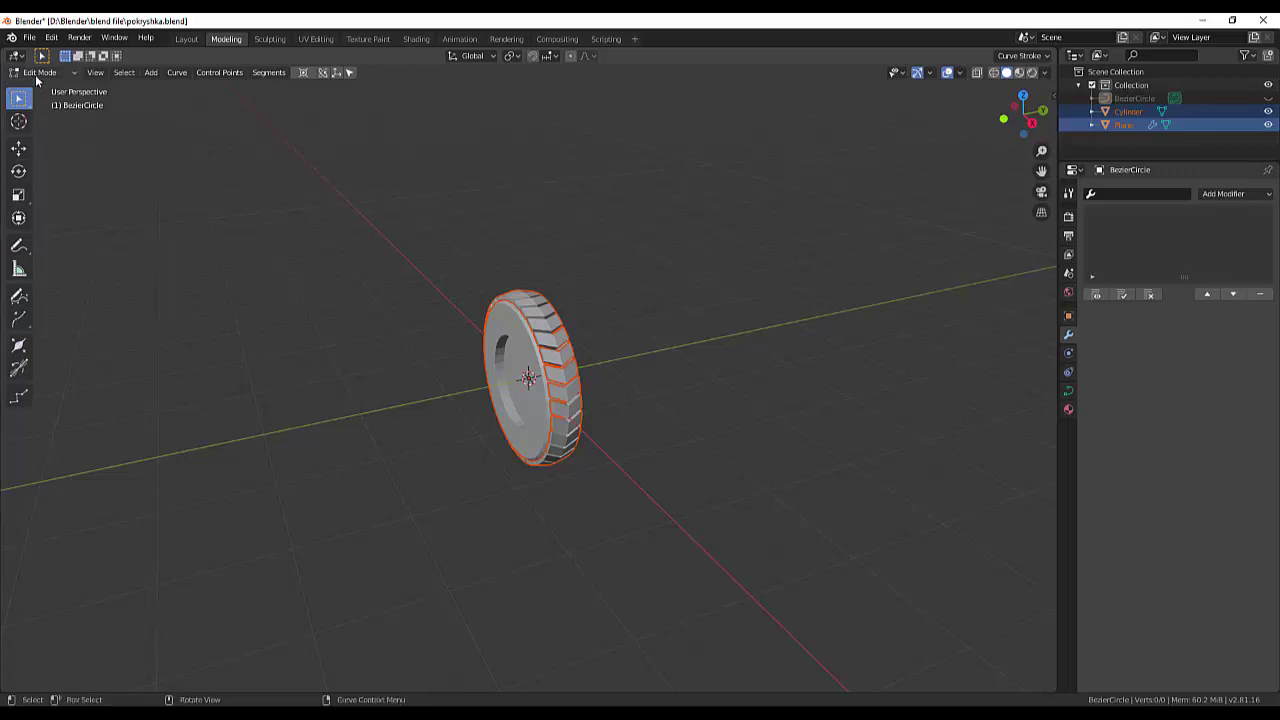
click(38, 74)
click(40, 102)
click(38, 74)
click(37, 103)
click(1119, 124)
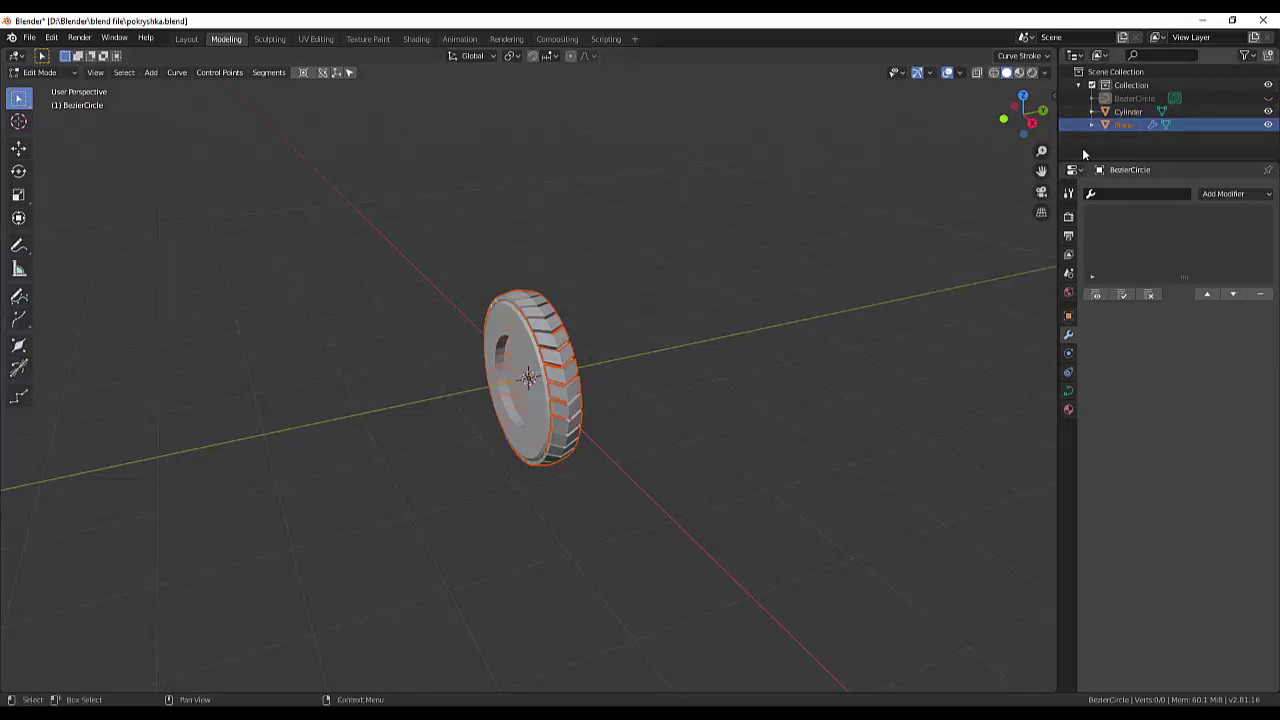
ctrl+click(1112, 111)
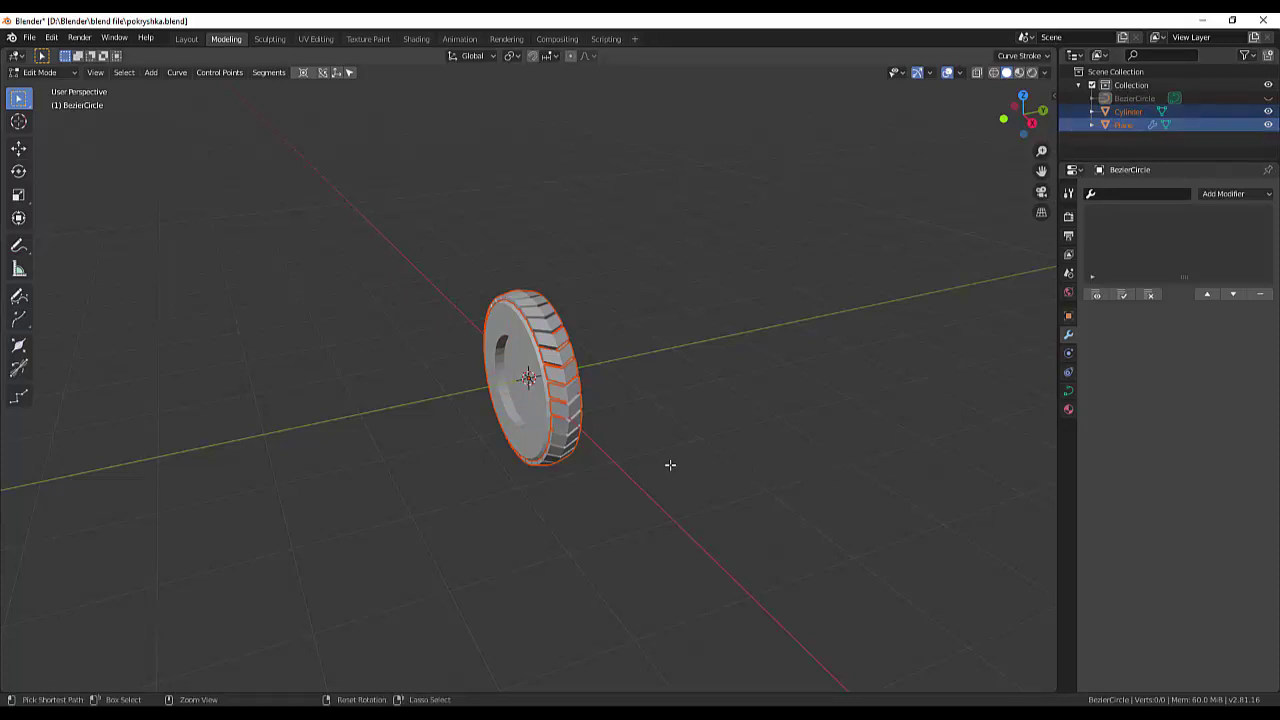
Zoom and orbit around the enlarged tire to view the hub and tread.
scroll(651, 458, down, 3)
scroll(651, 458, up, 2)
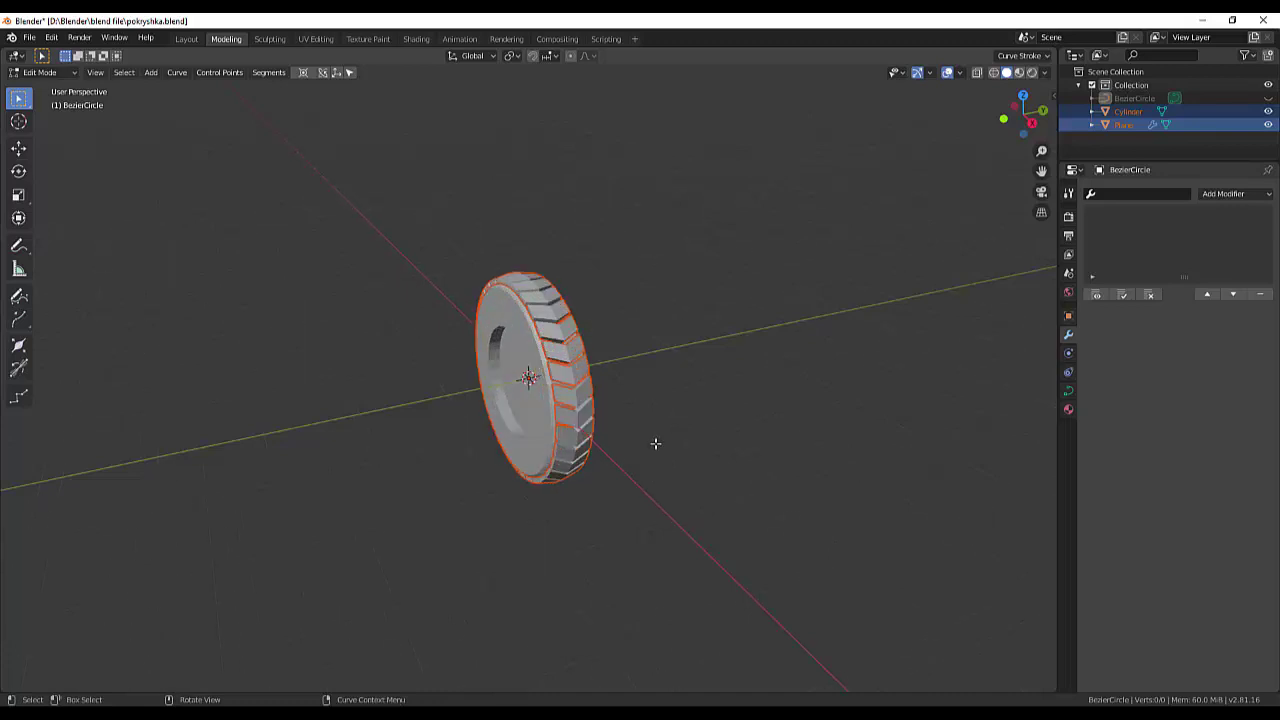
scroll(654, 443, up, 4)
mouse_move(528, 371)
middle_down()
mouse_move(531, 397)
mouse_move(556, 409)
middle_up()
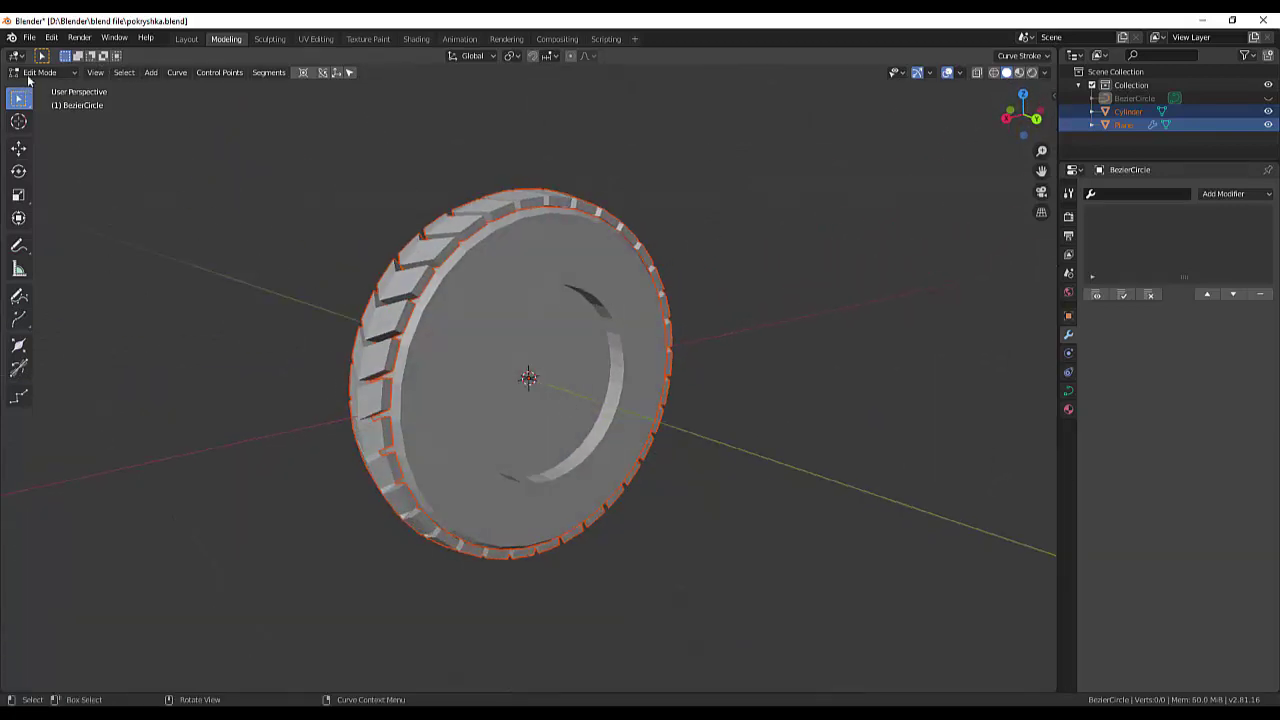
click(38, 72)
Return to Object Mode, select Cylinder and Plane, and undo a trial Ctrl+J join.
click(40, 88)
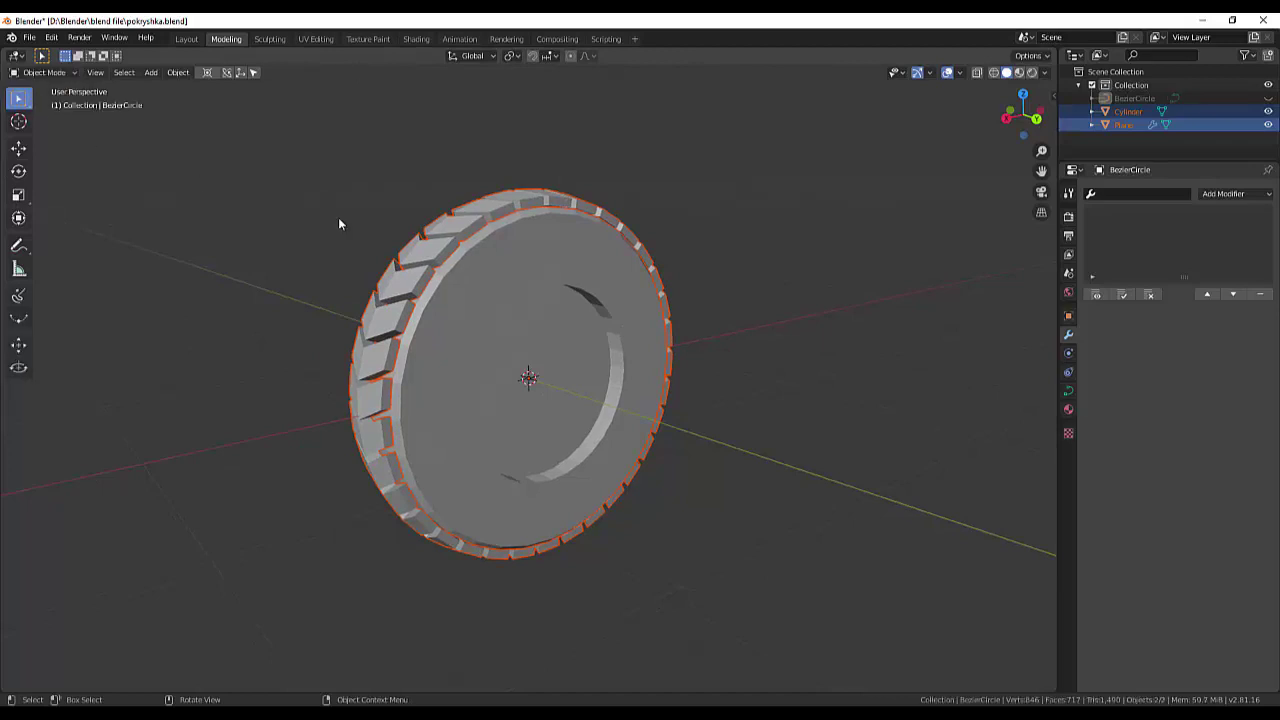
click(449, 270)
click(1268, 98)
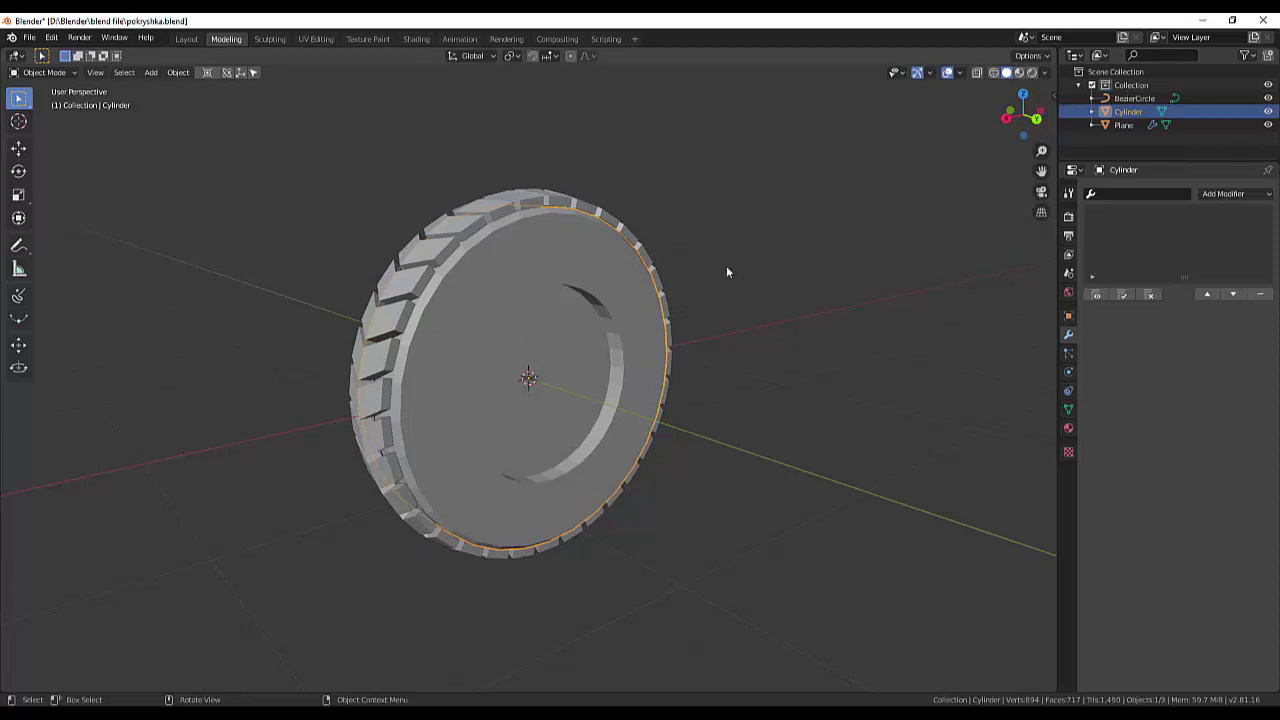
drag(748, 262, 900, 318)
middle_drag(874, 294, 575, 330)
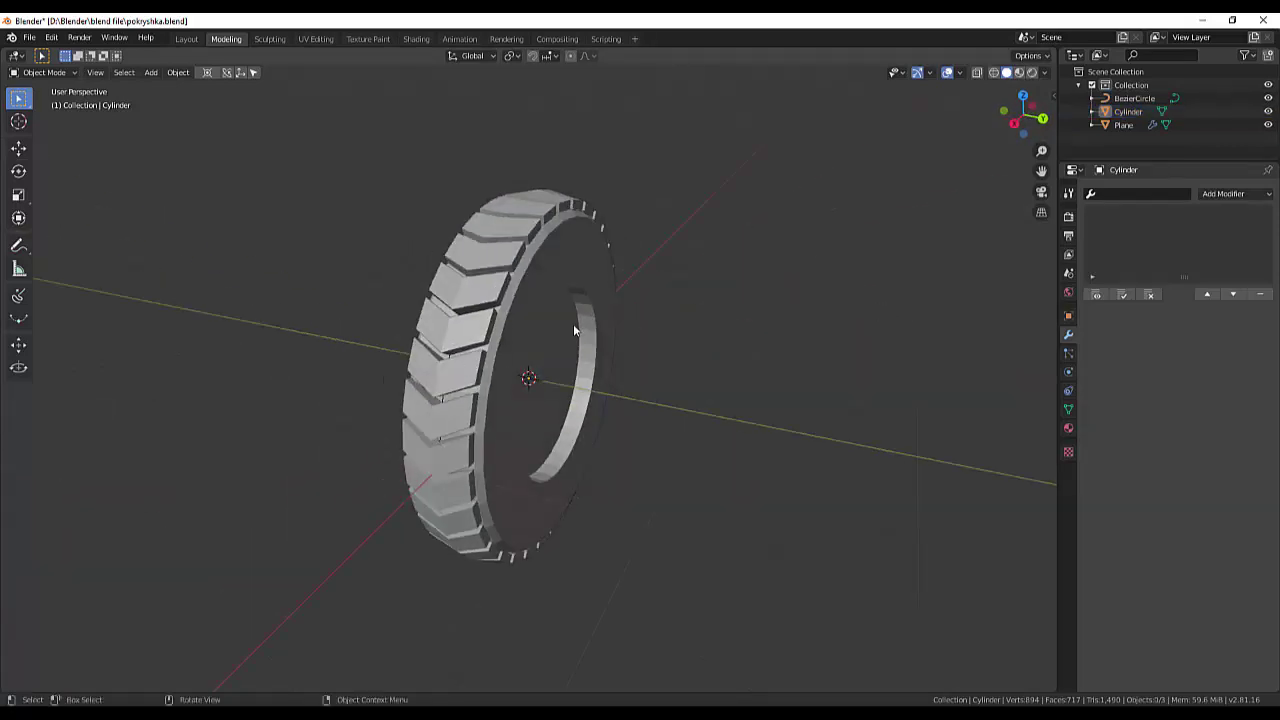
click(529, 282)
shift+click(495, 273)
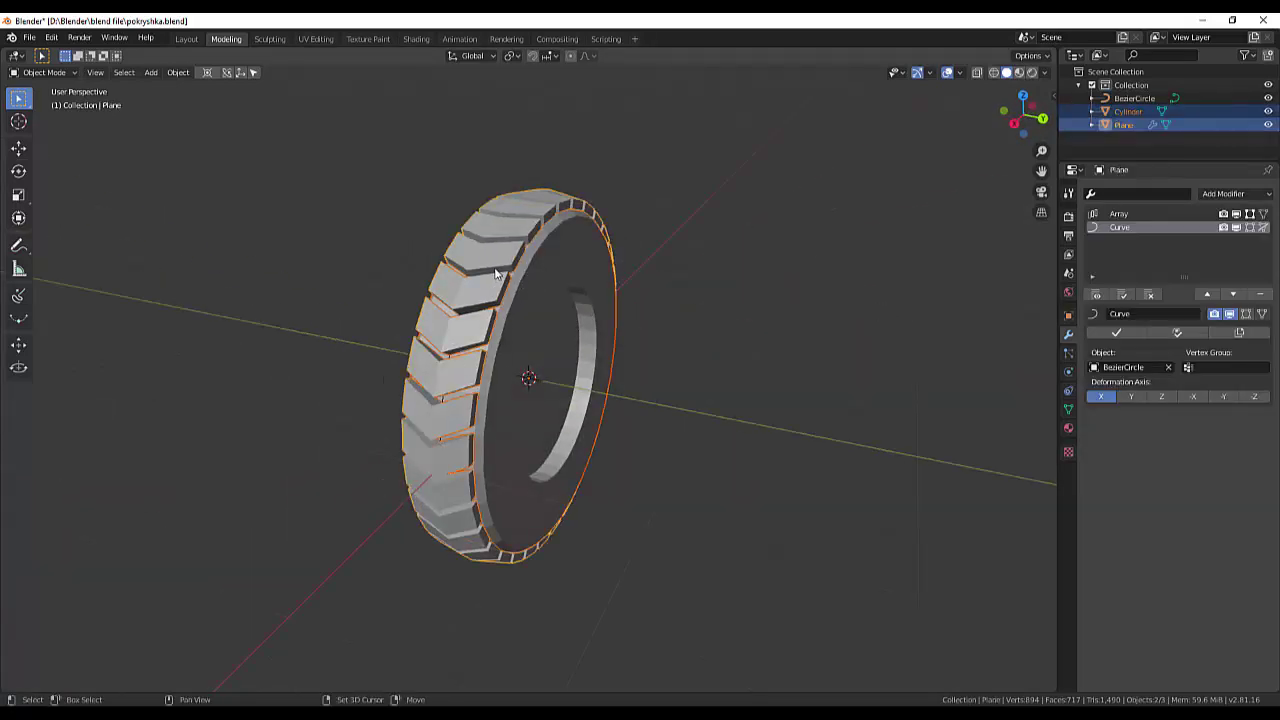
key(ctrl+j)
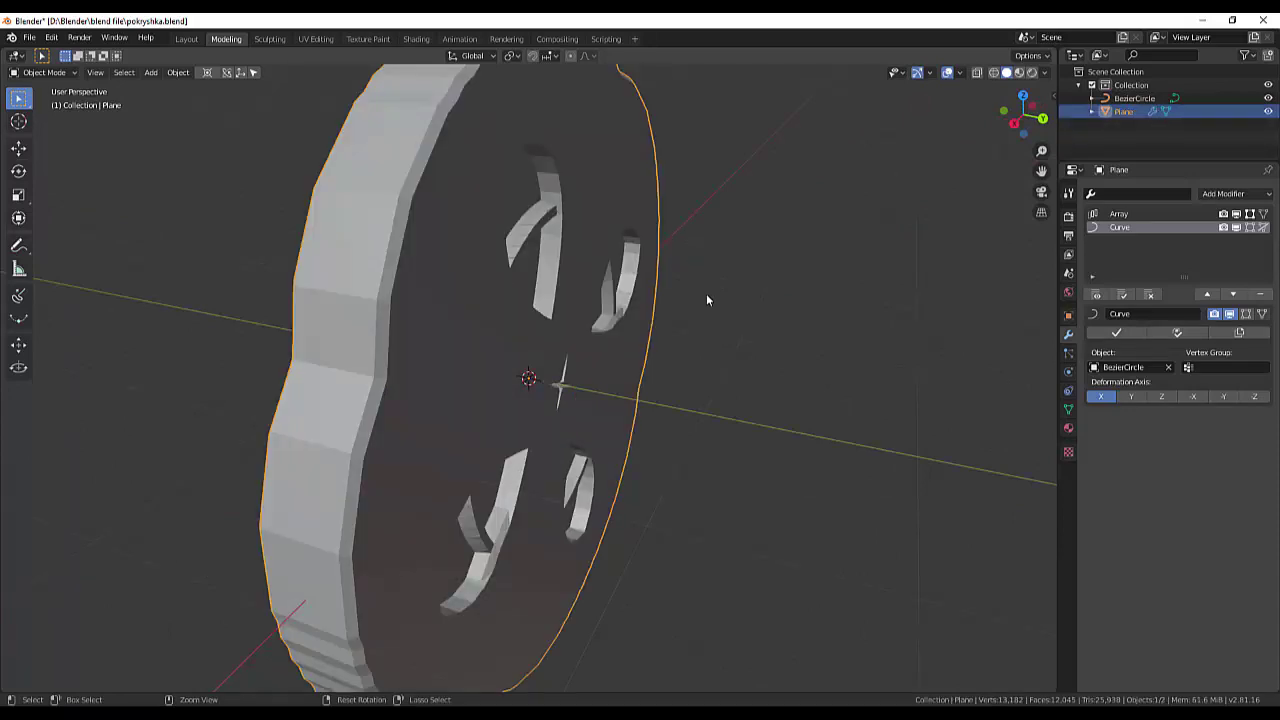
key(ctrl+z)
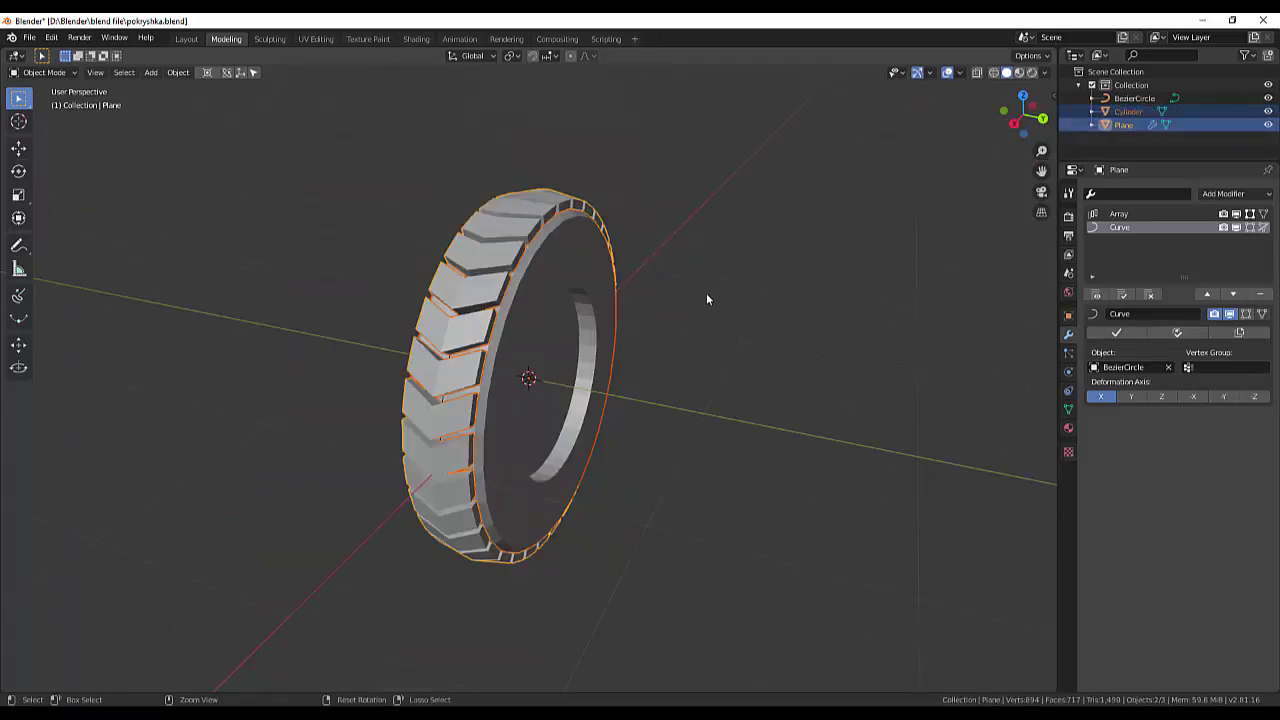
Try applying the tread's Curve modifier, revert it, and select the Cylinder hub.
ctrl+click(1120, 100)
click(1122, 97)
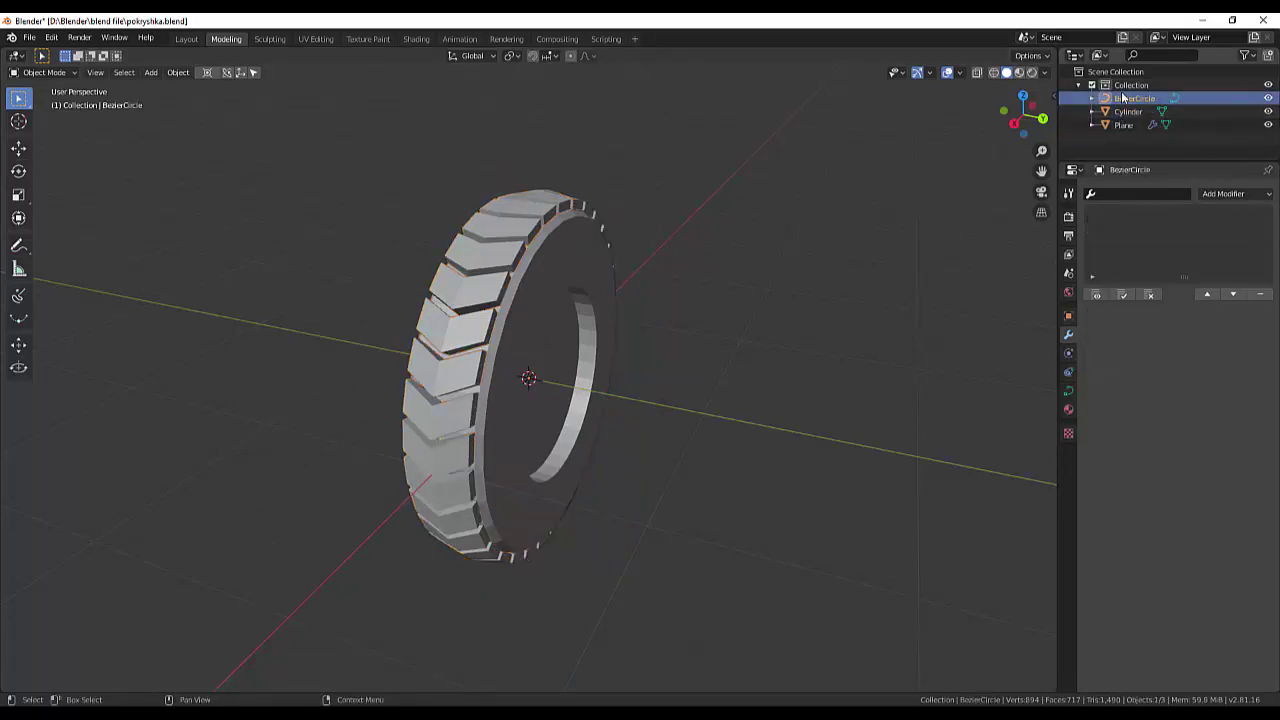
click(509, 257)
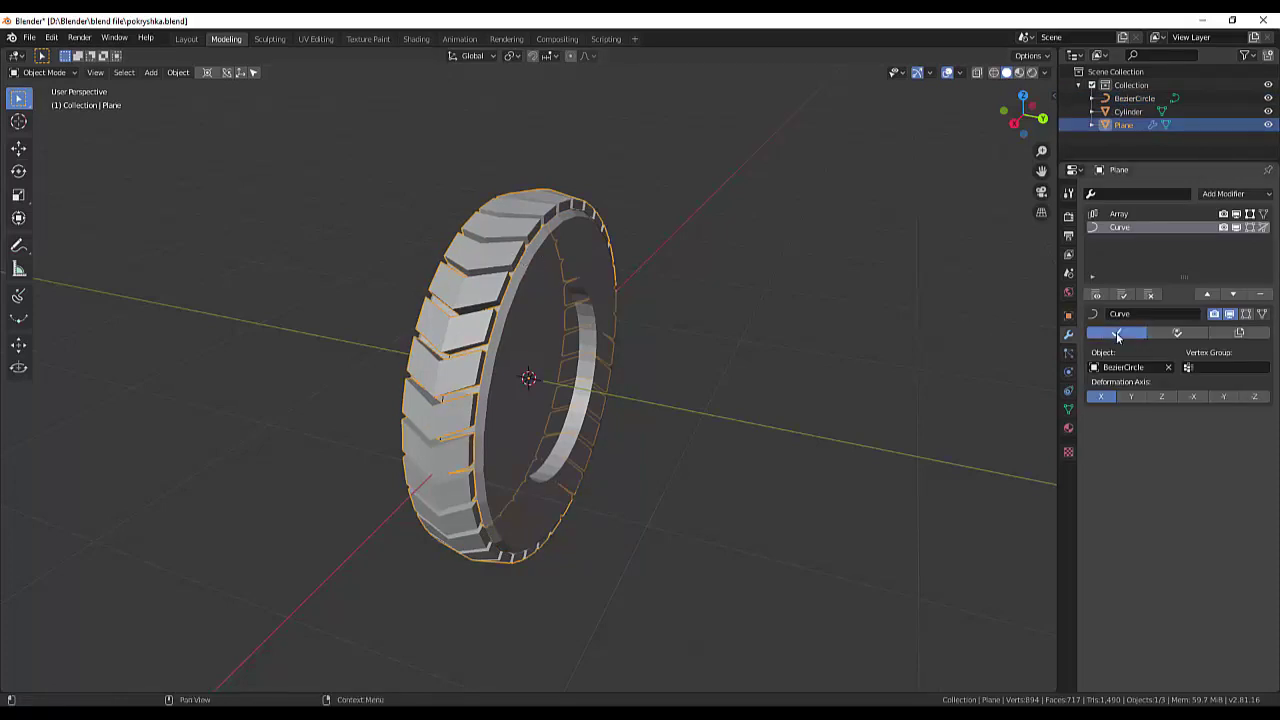
click(1112, 333)
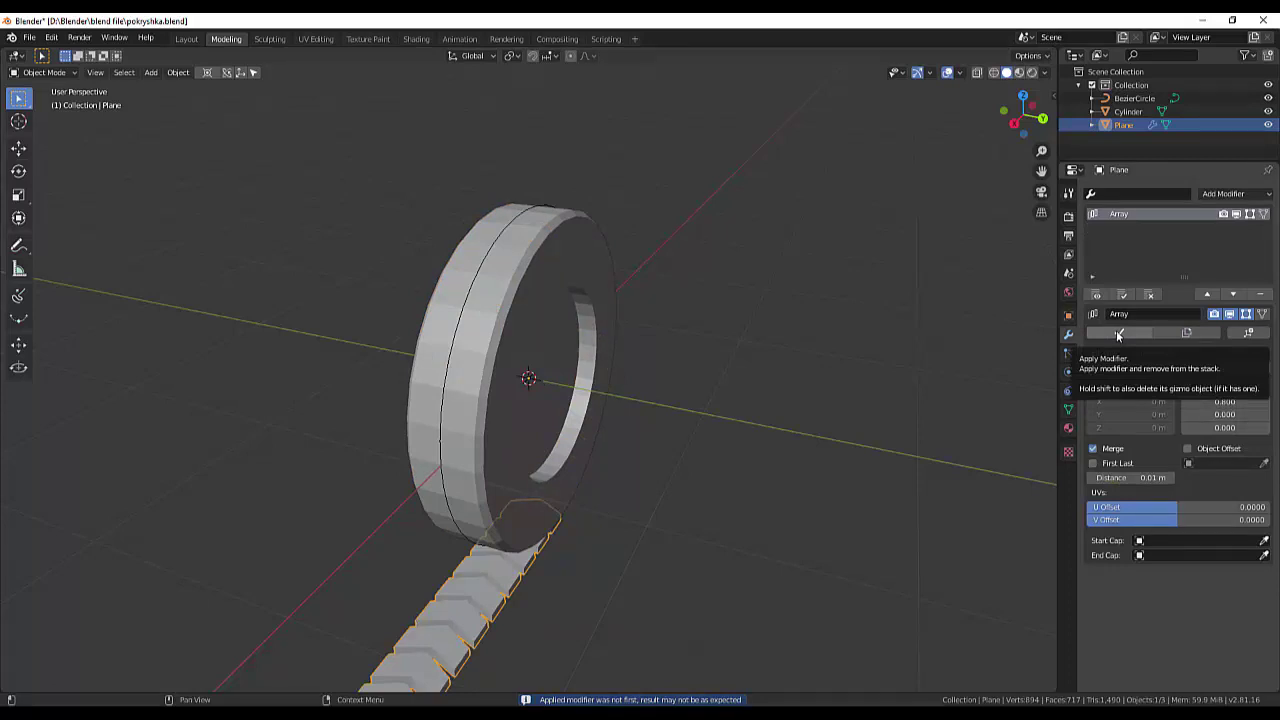
click(1118, 335)
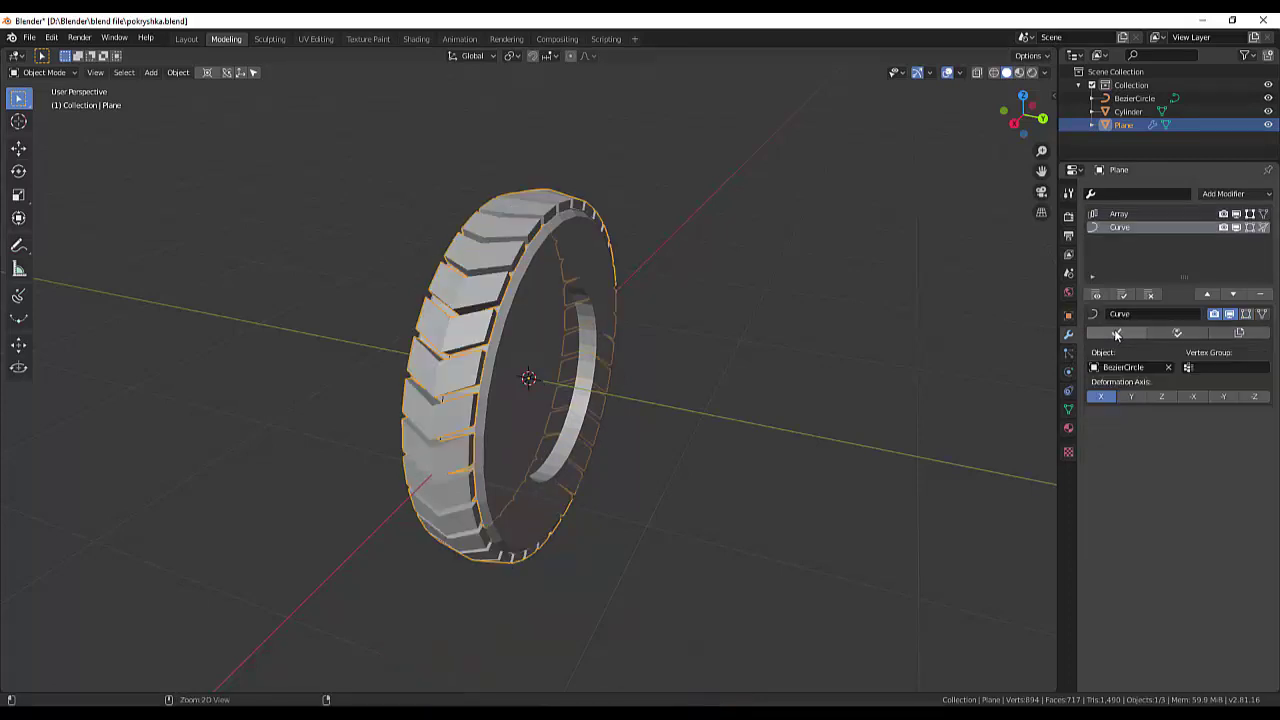
click(614, 349)
middle_drag(669, 357, 948, 359)
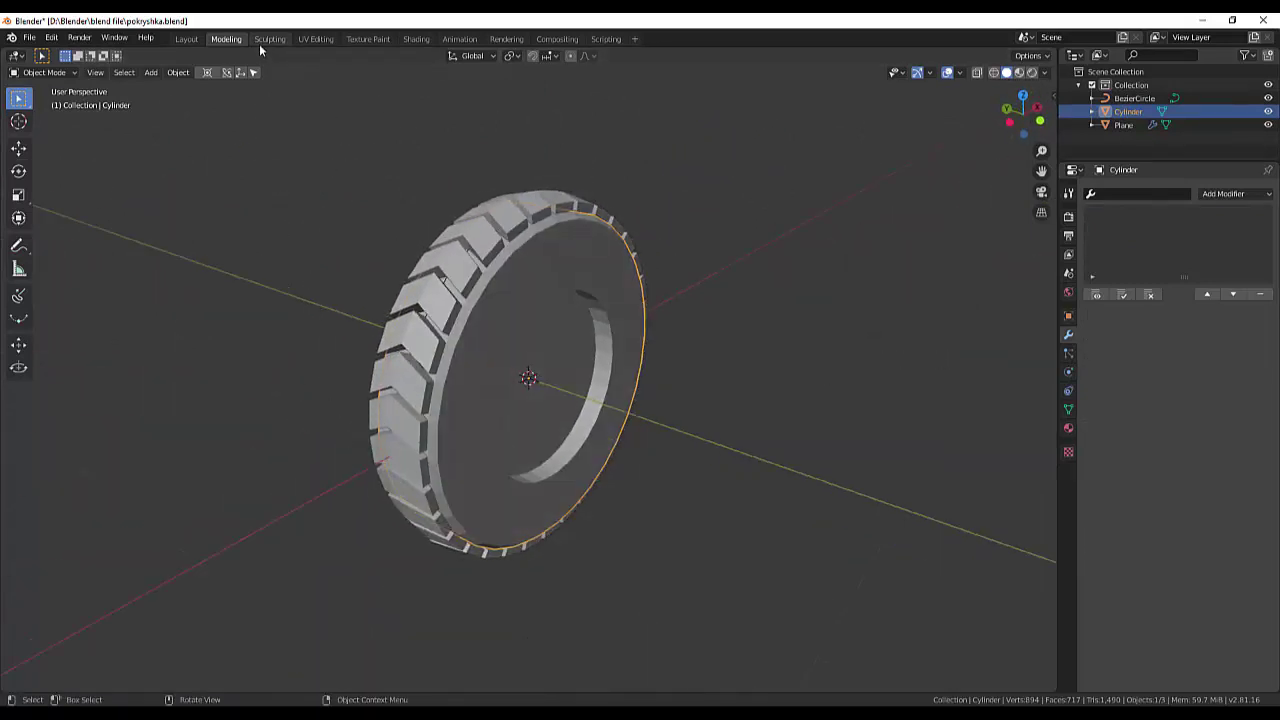
In the Shading workspace, assign the existing Material.001 to the tread Plane.
click(418, 39)
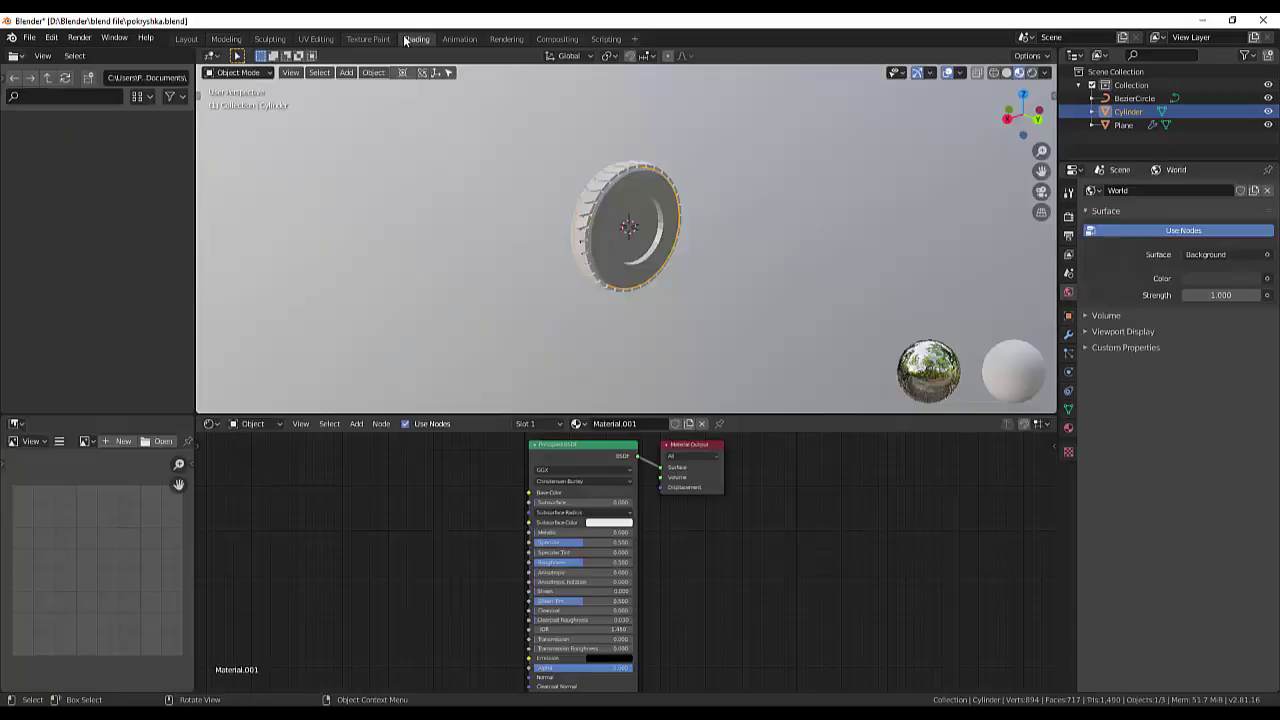
click(581, 231)
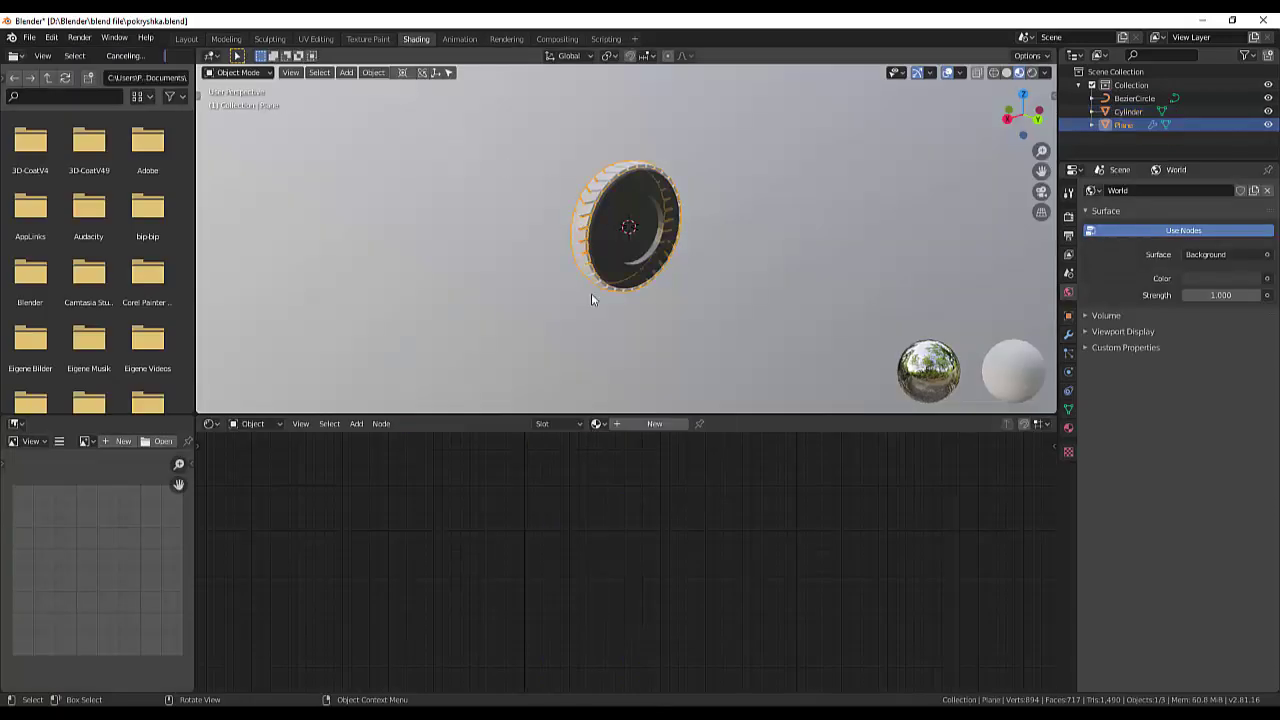
click(598, 424)
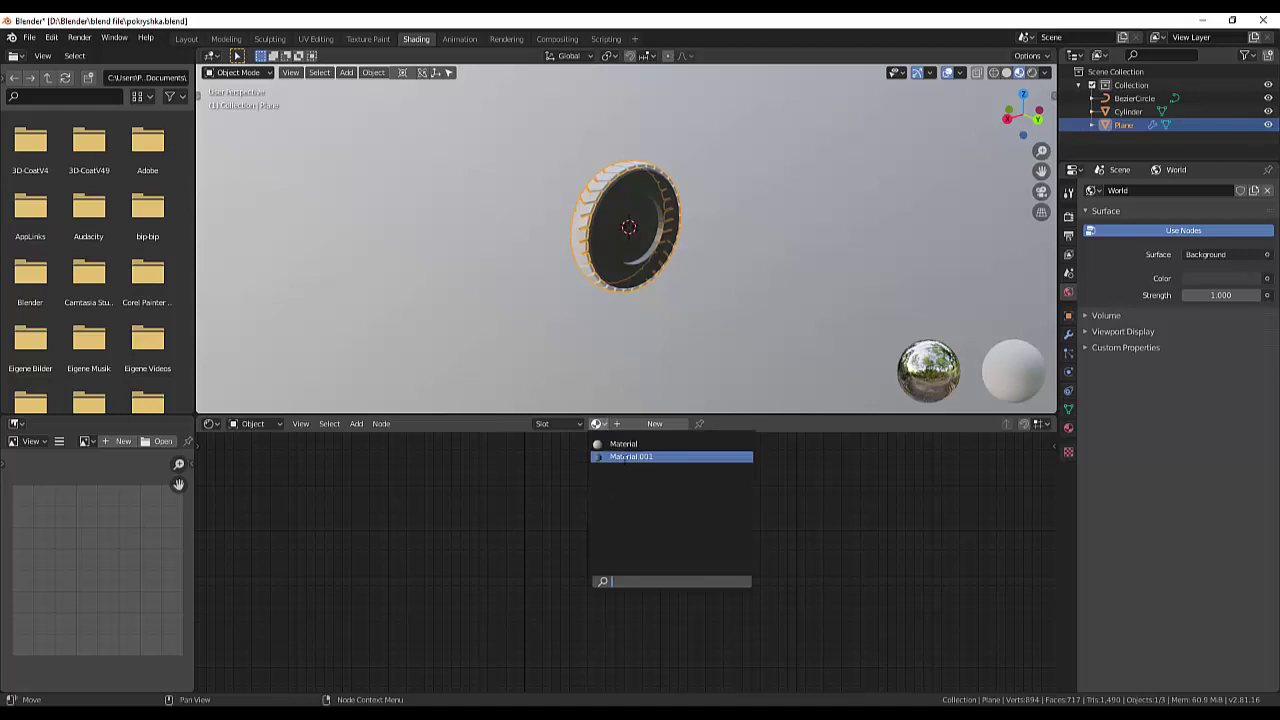
click(624, 457)
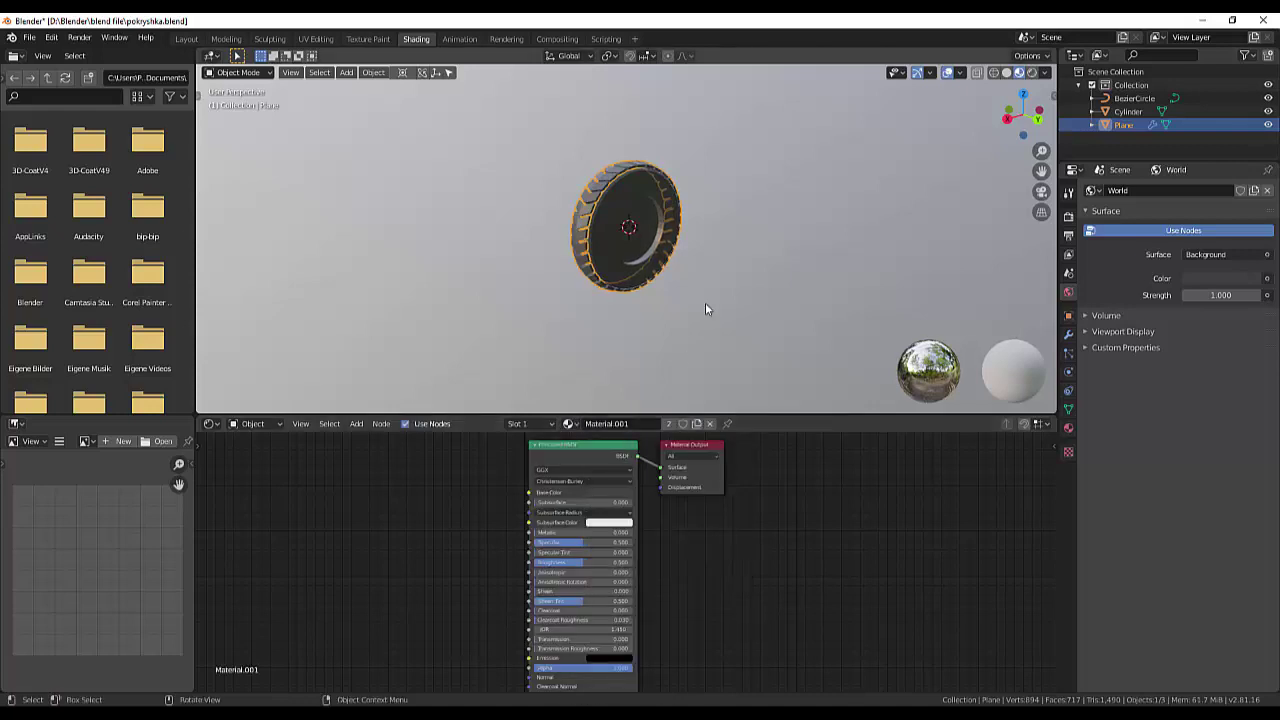
Lower Principled BSDF Specular to 0.050 and raise Roughness slightly above 0.5.
scroll(705, 300, up, 1)
scroll(703, 290, up, 1)
scroll(702, 288, up, 3)
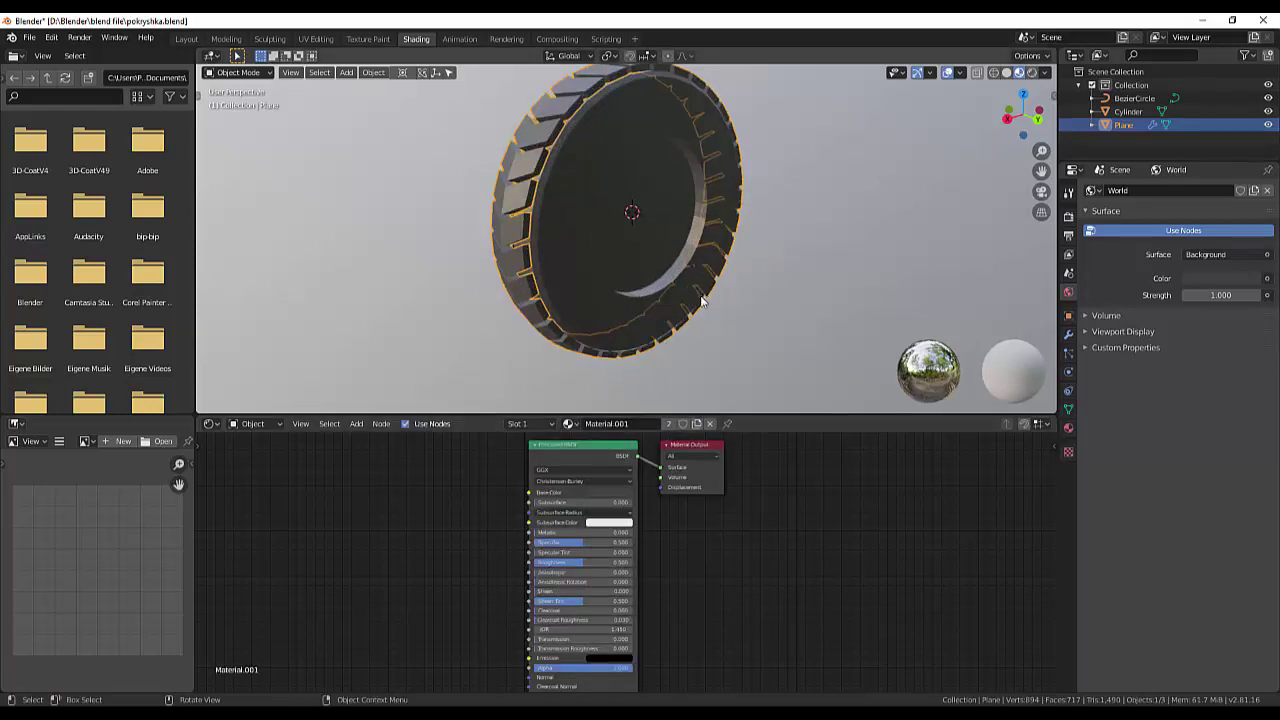
scroll(702, 300, down, 2)
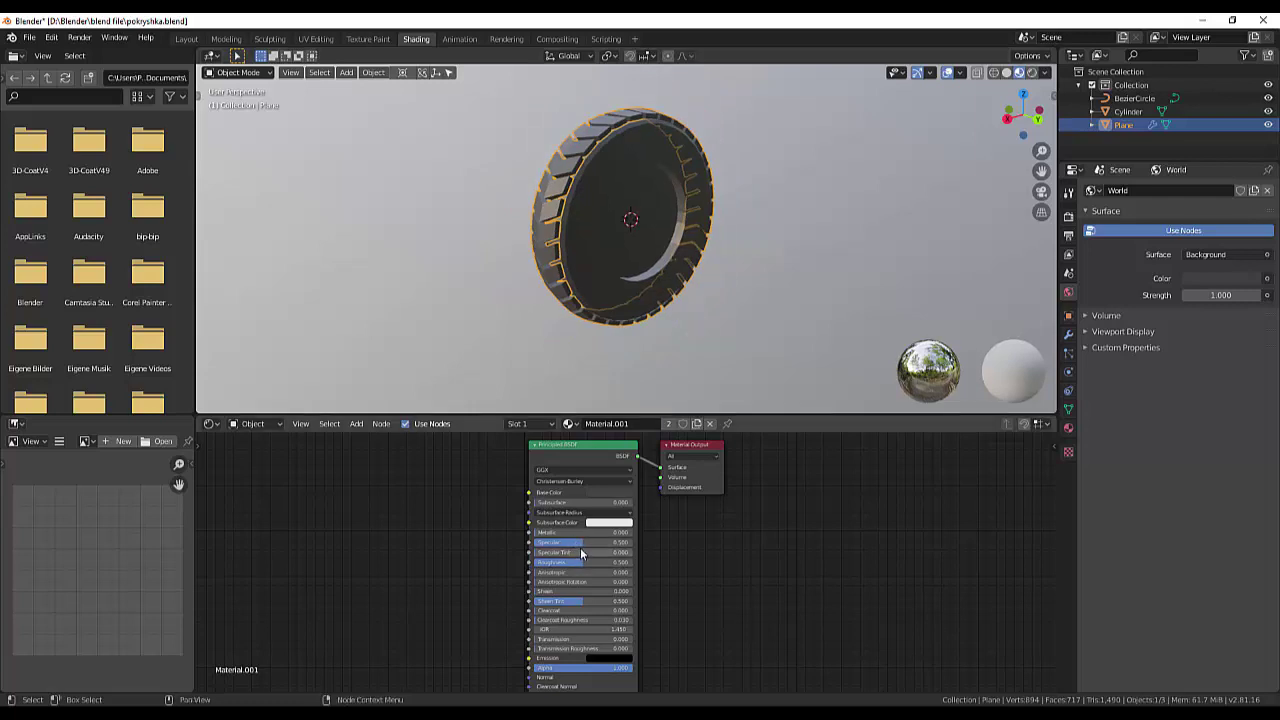
drag(595, 542, 565, 542)
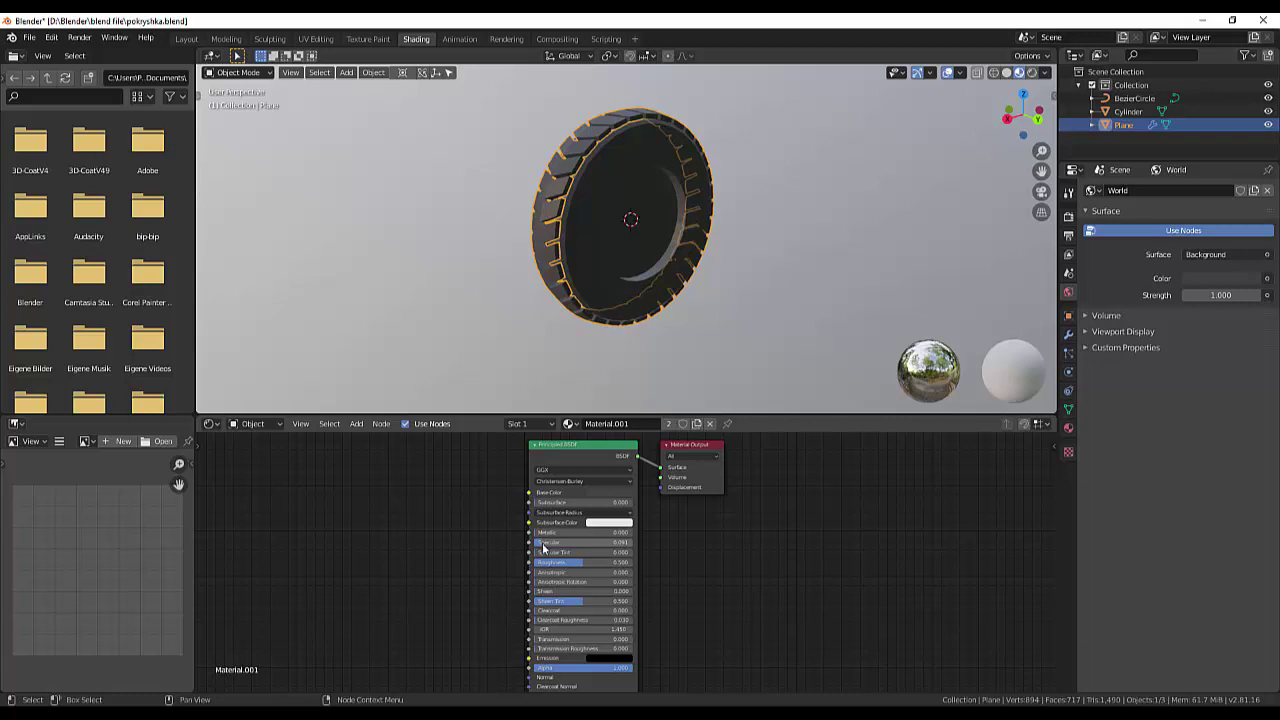
drag(543, 548, 536, 548)
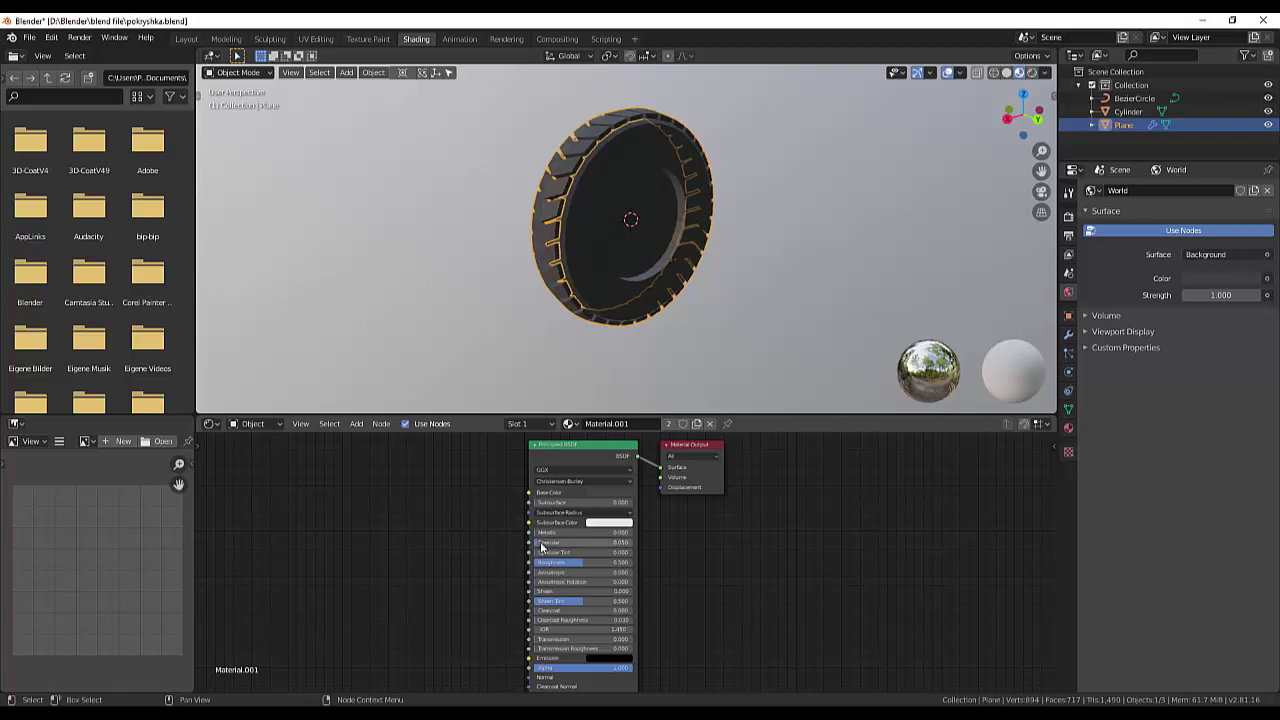
drag(573, 567, 588, 562)
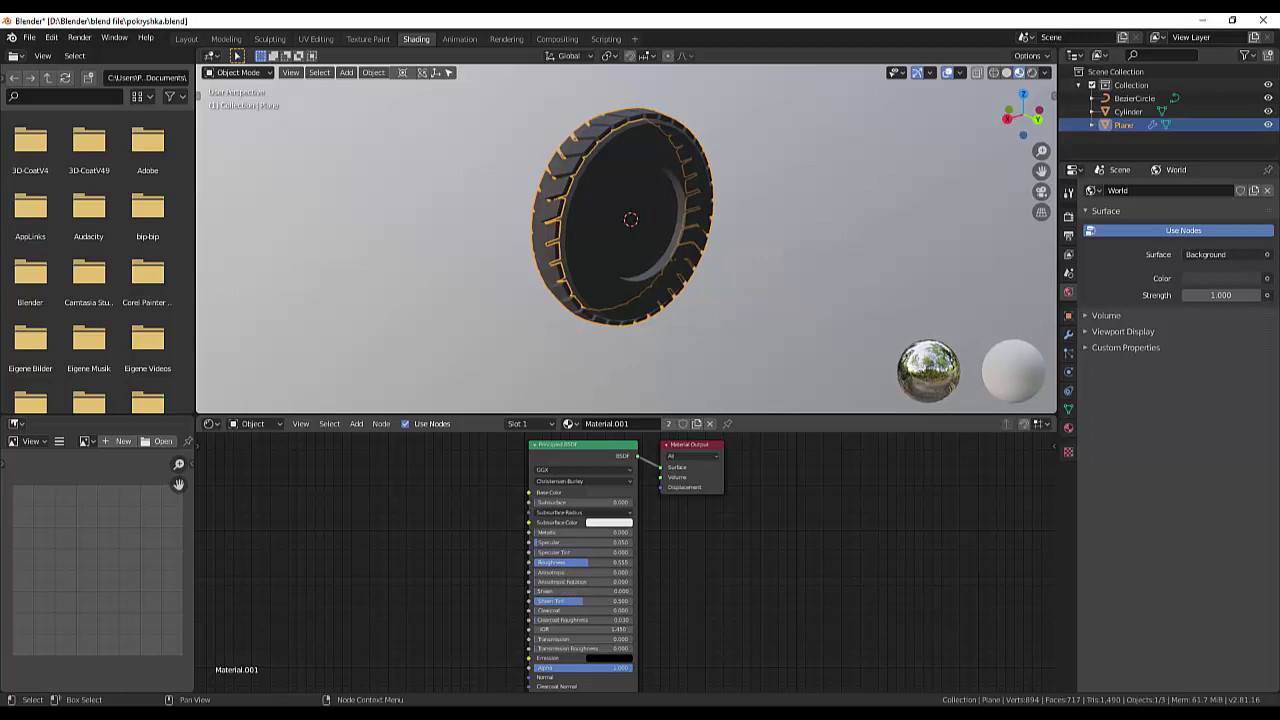
click(587, 271)
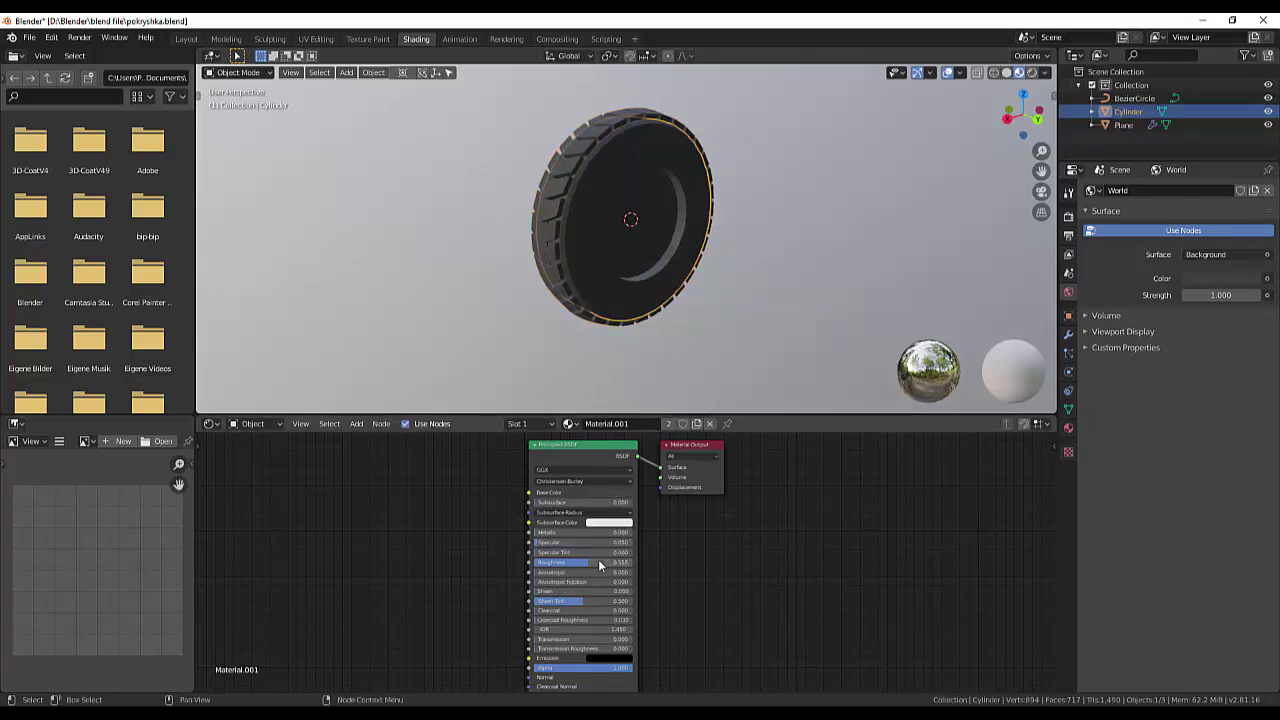
click(724, 359)
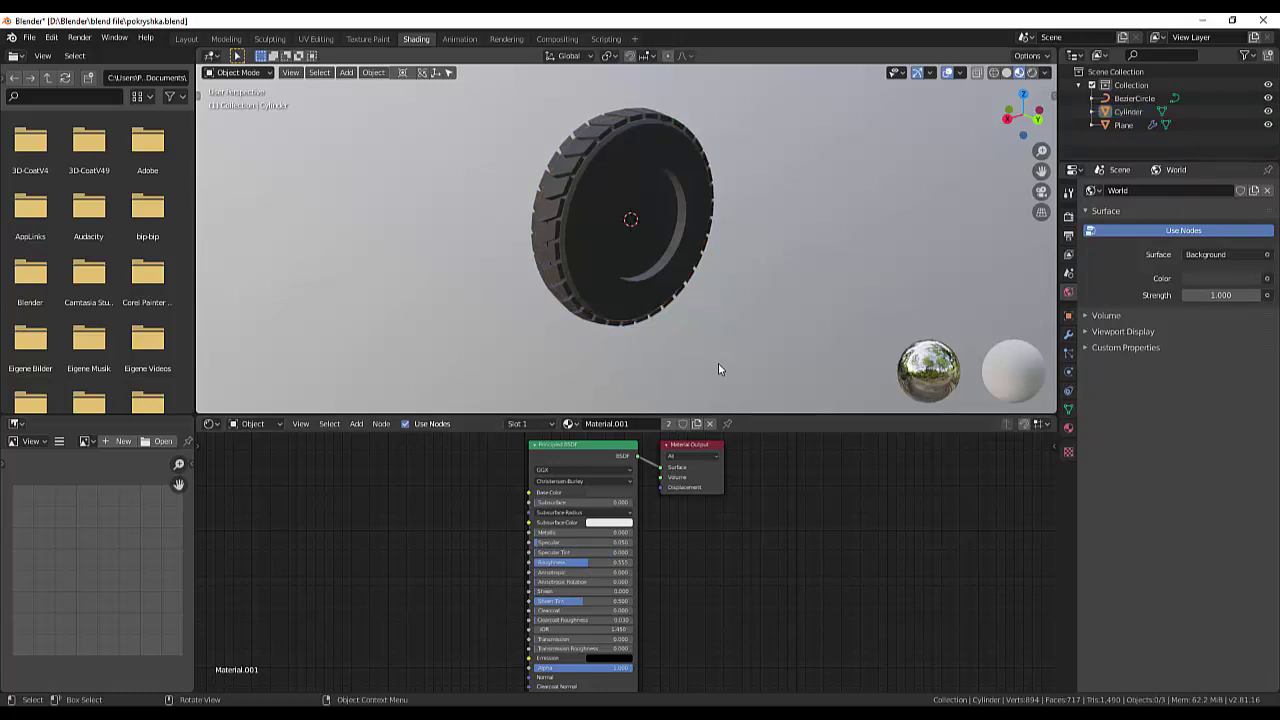
scroll(689, 273, up, 2)
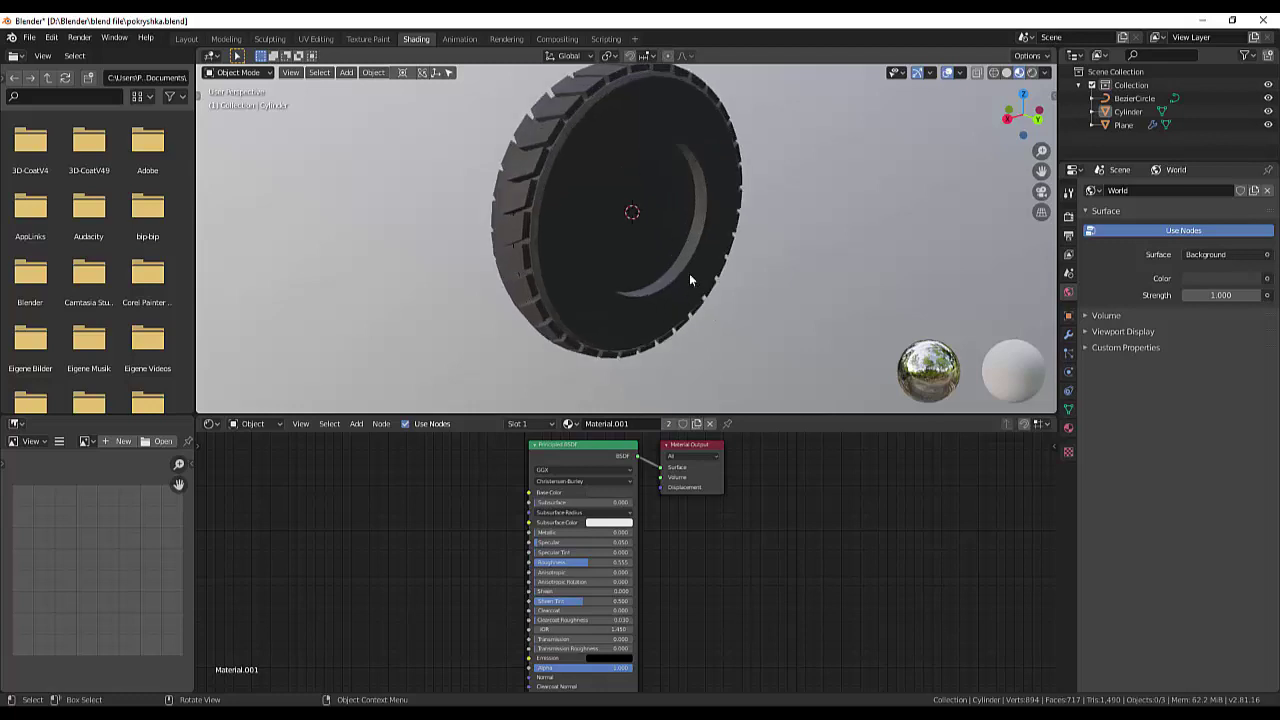
scroll(683, 265, up, 2)
scroll(684, 264, down, 3)
scroll(688, 264, up, 1)
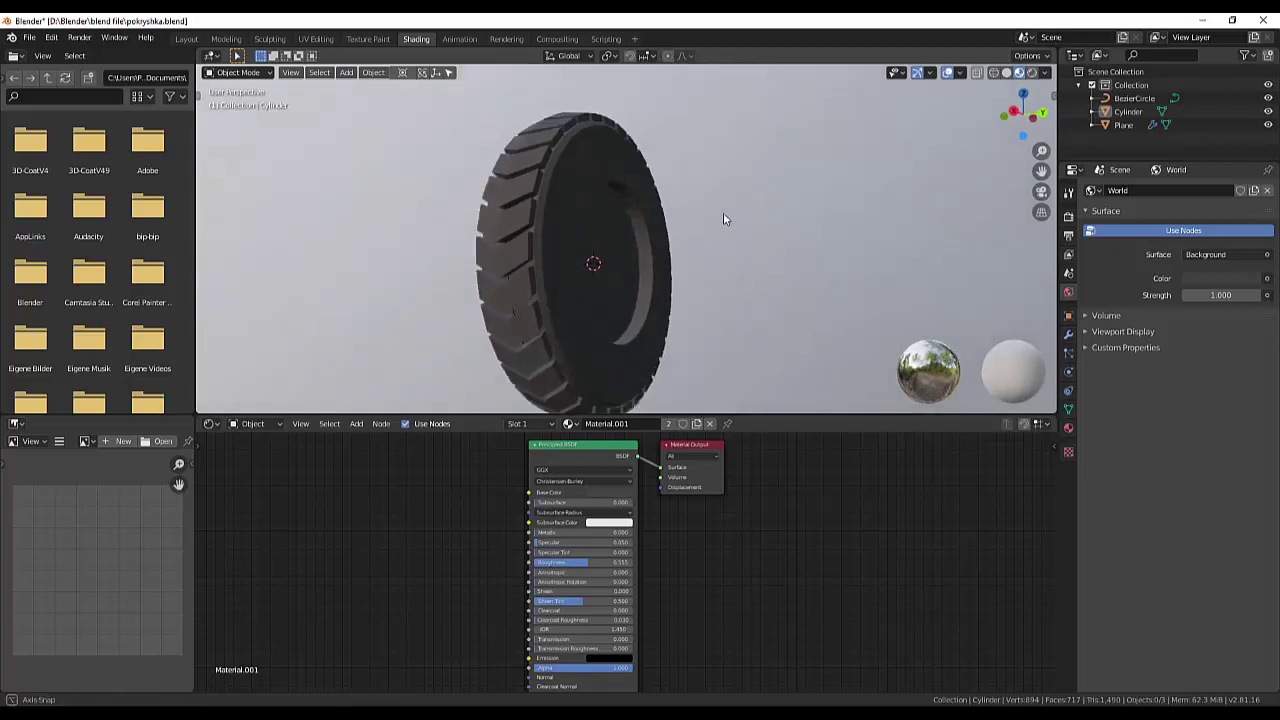
middle_drag(688, 264, 843, 229)
scroll(949, 240, up, 3)
scroll(987, 289, down, 2)
mouse_move(987, 289)
middle_down()
mouse_move(910, 336)
mouse_move(701, 283)
mouse_move(667, 238)
mouse_move(677, 265)
mouse_move(704, 247)
mouse_move(675, 254)
middle_up()
scroll(673, 252, up, 3)
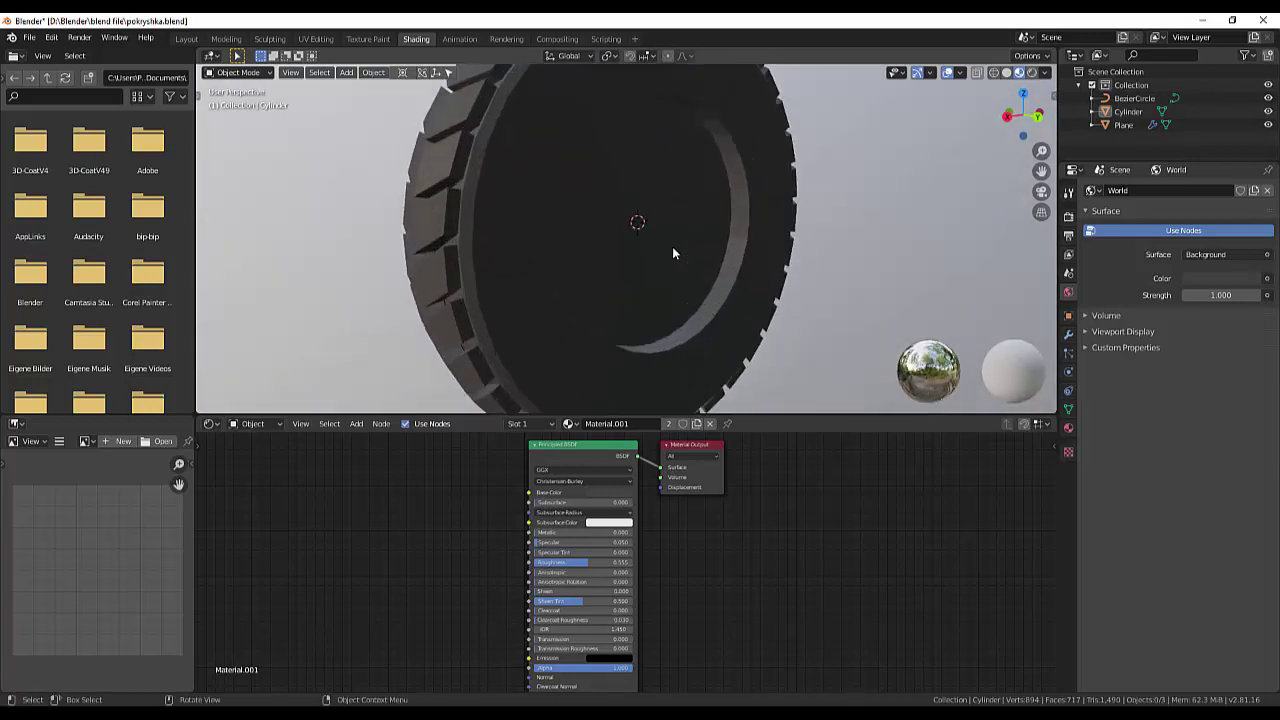
scroll(665, 253, down, 4)
scroll(662, 253, up, 2)
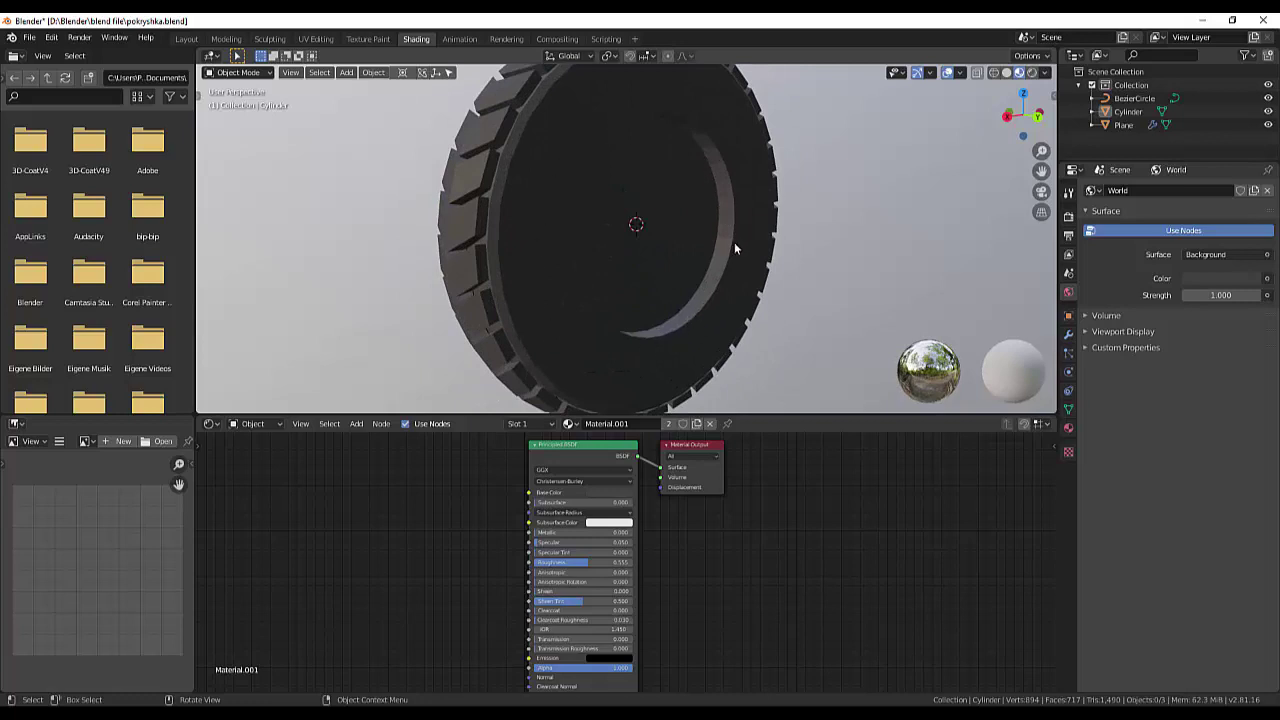
scroll(582, 210, down, 2)
scroll(582, 210, down, 2)
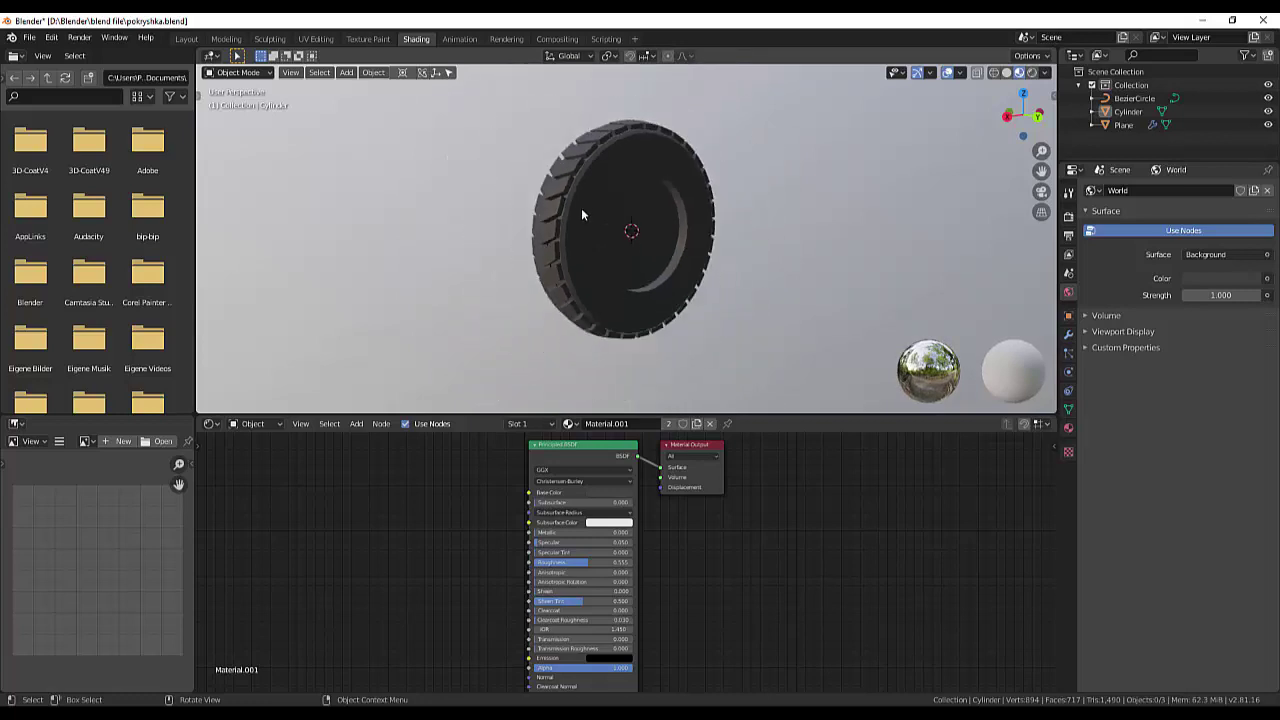
scroll(595, 210, up, 1)
scroll(596, 210, up, 1)
middle_drag(679, 222, 688, 221)
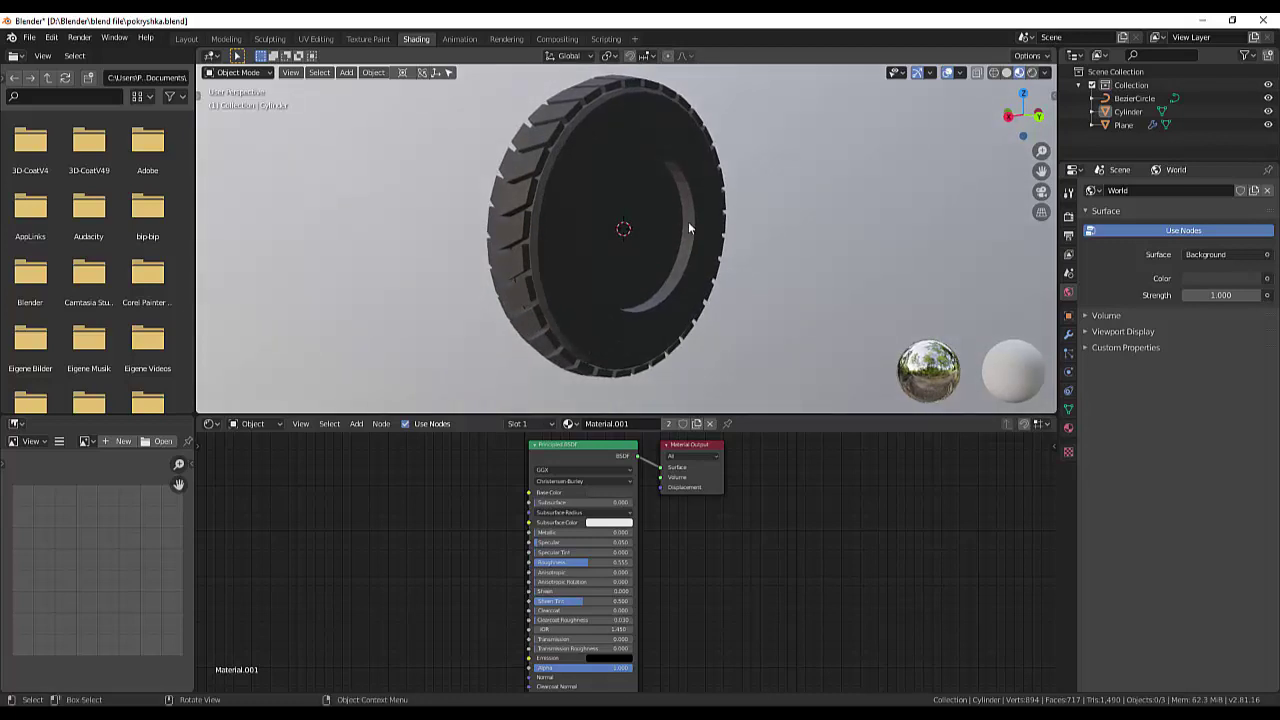
scroll(688, 221, up, 1)
scroll(687, 221, down, 1)
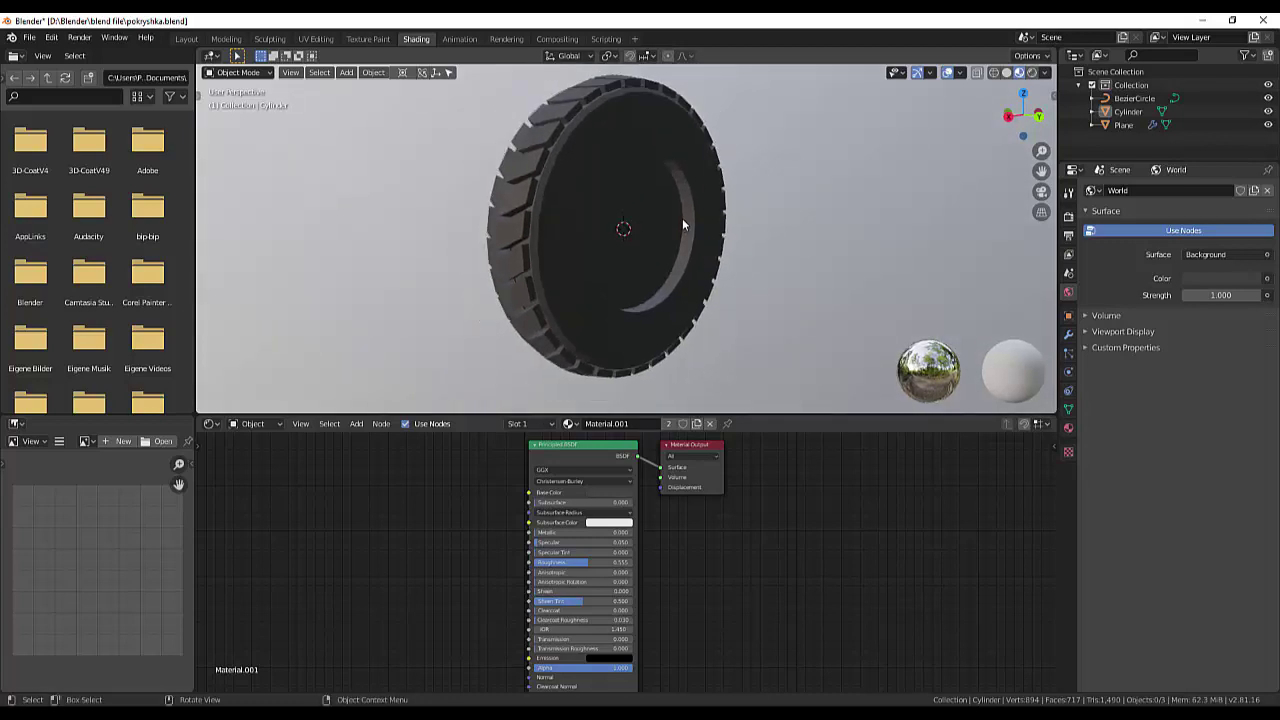